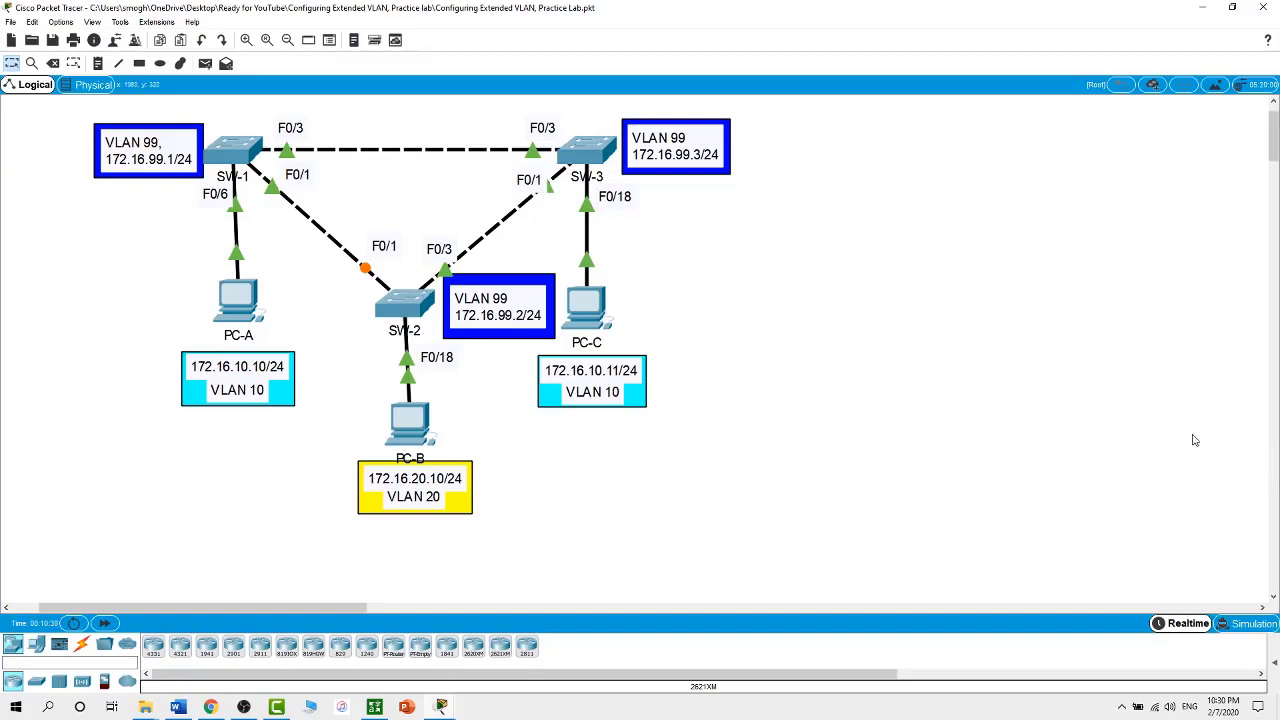
In the middle switch's CLI, enter global configuration and set the hostname to SW-2
{"action": "left_click", "coordinate": [419, 306]}
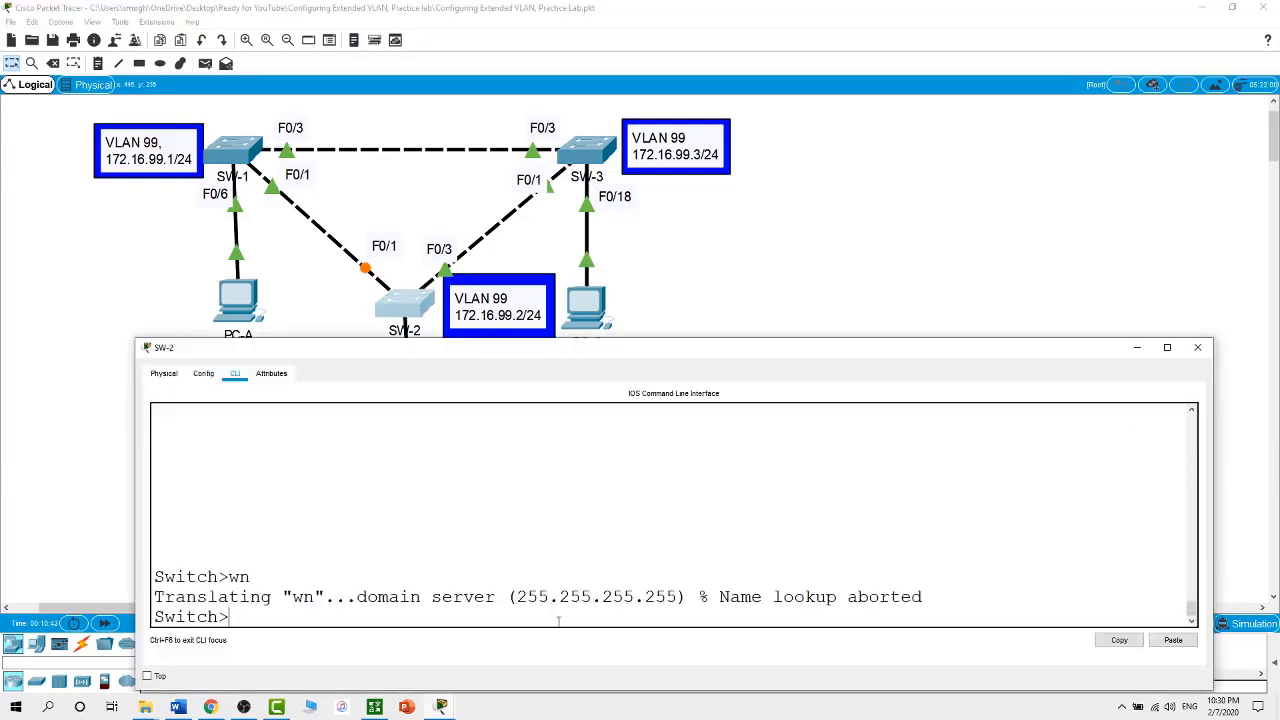
{"action": "type", "text": "en"}
{"action": "key", "text": "Return"}
{"action": "type", "text": "conf t"}
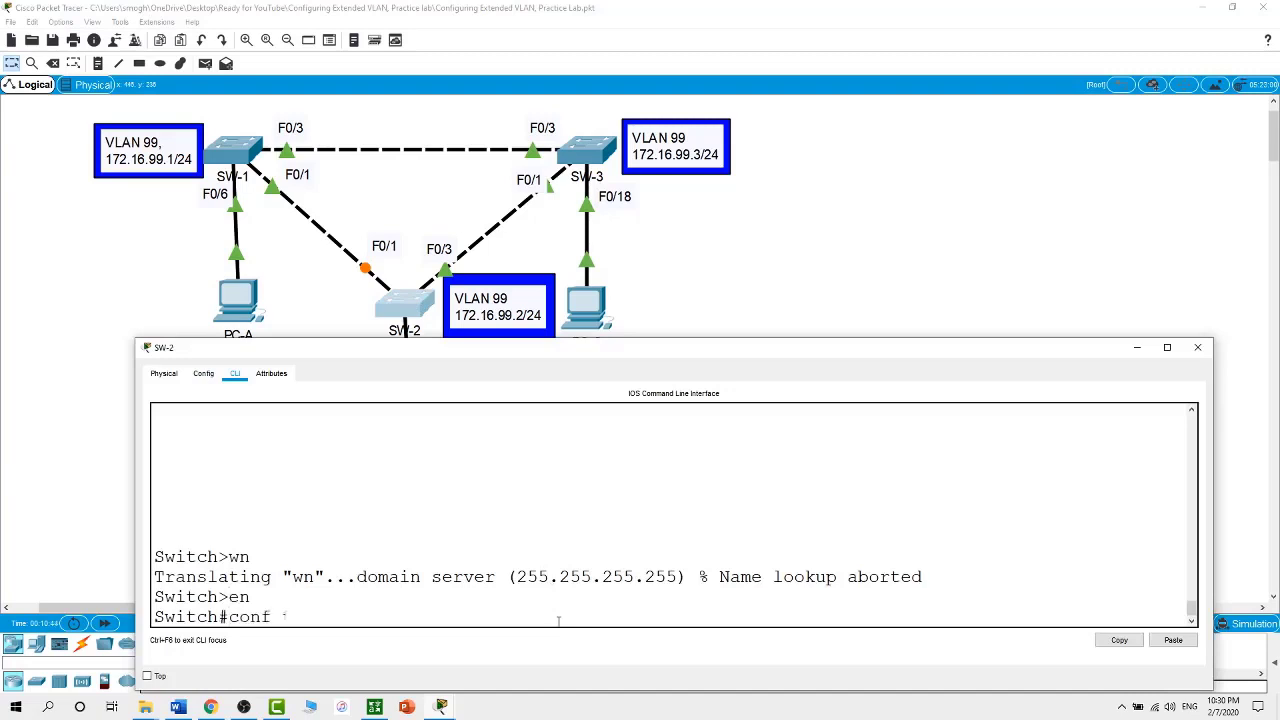
{"action": "key", "text": "Return"}
{"action": "type", "text": "hostname S"}
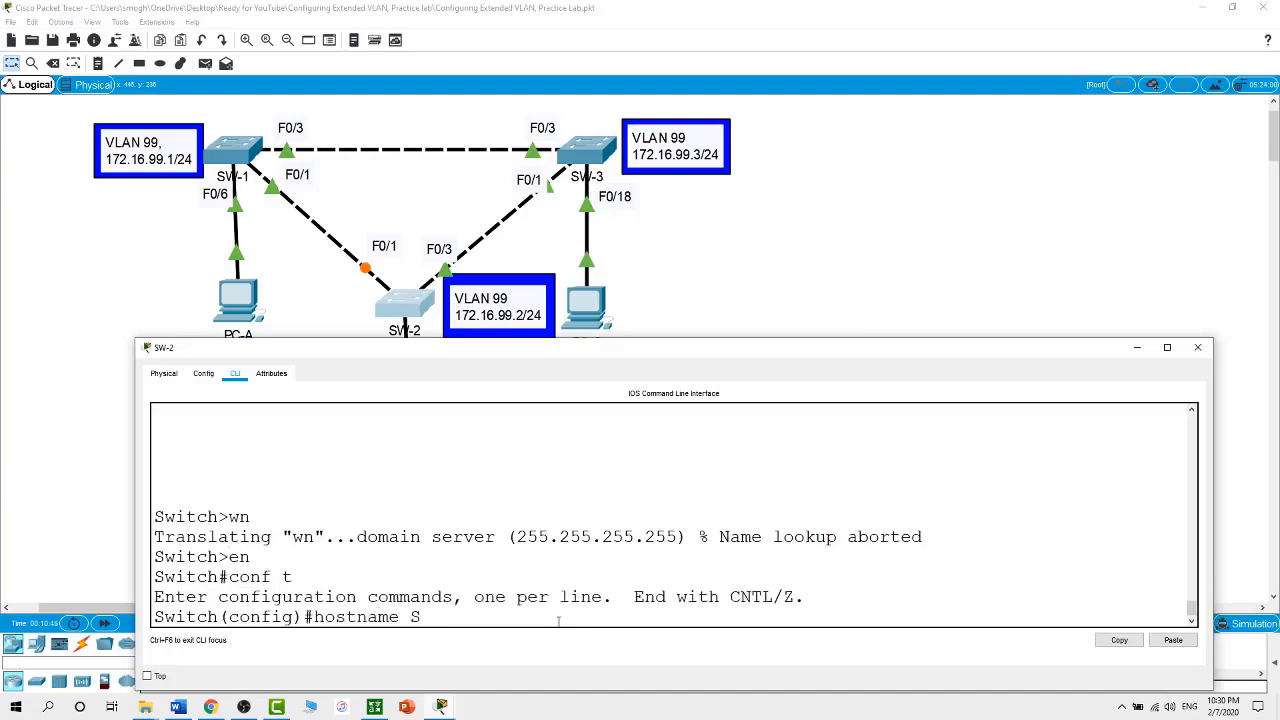
{"action": "type", "text": "W-2"}
{"action": "key", "text": "Return"}
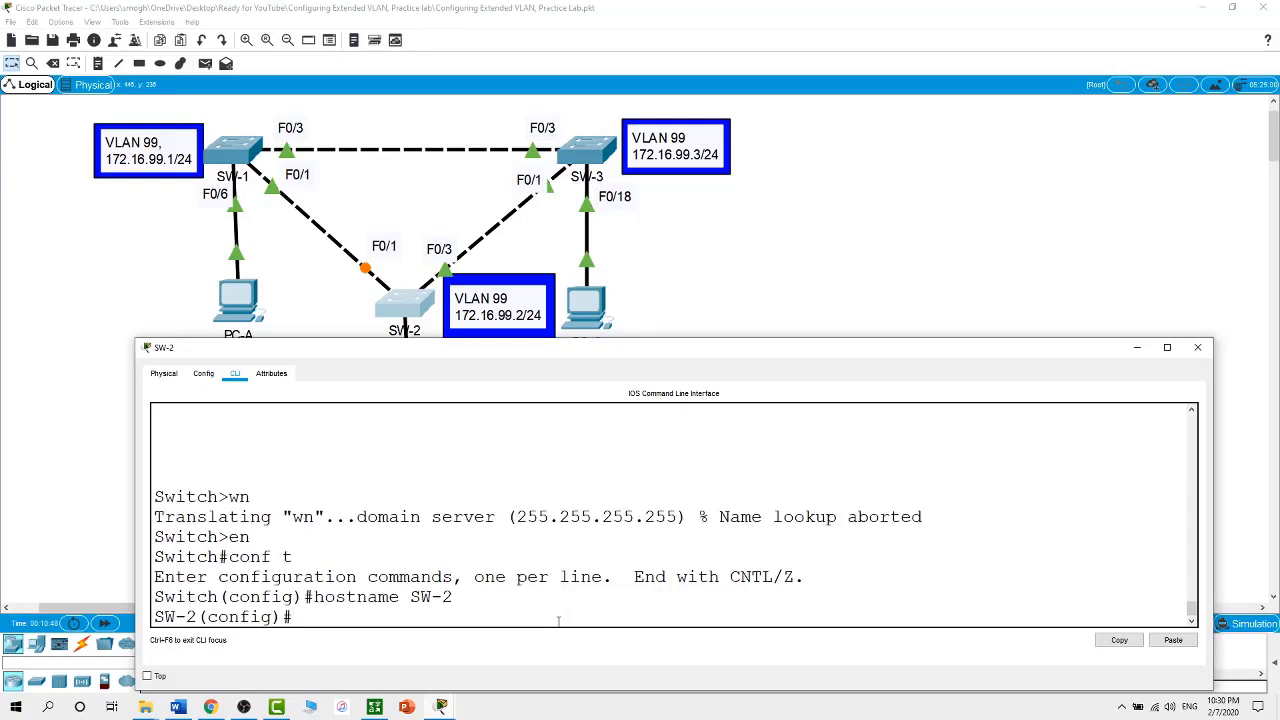
Set VTP domain Academy, VTP server mode and the VTP password on SW-2
{"action": "type", "text": "vtp domain Academy"}
{"action": "key", "text": "Return"}
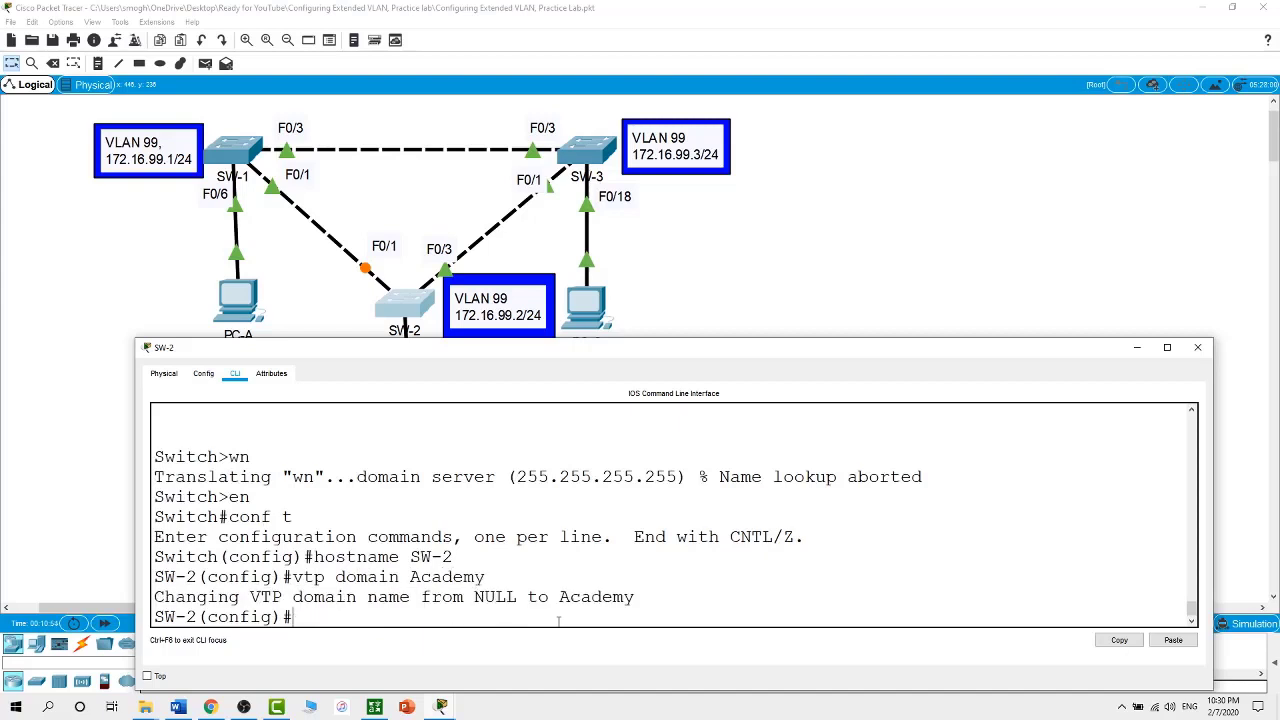
{"action": "type", "text": "vp"}
{"action": "type", "text": "mode Server"}
{"action": "key", "text": "Return"}
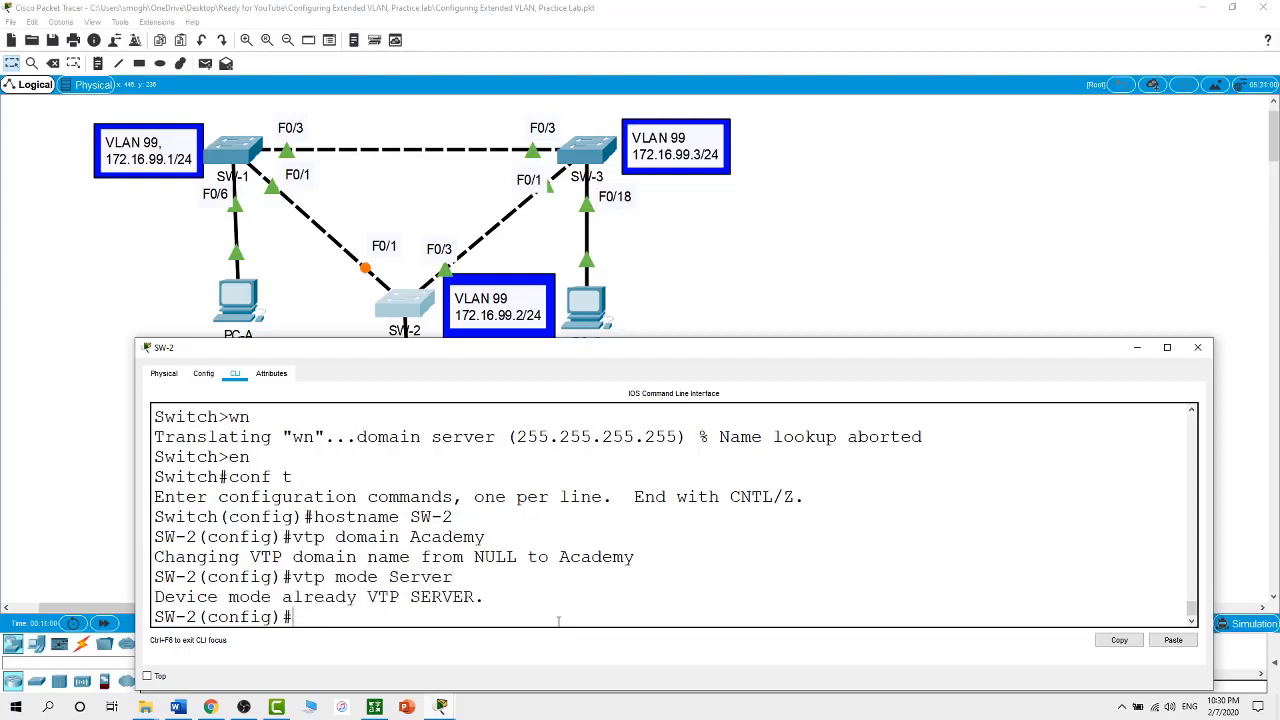
{"action": "type", "text": "vtp pas"}
{"action": "key", "text": "Tab"}
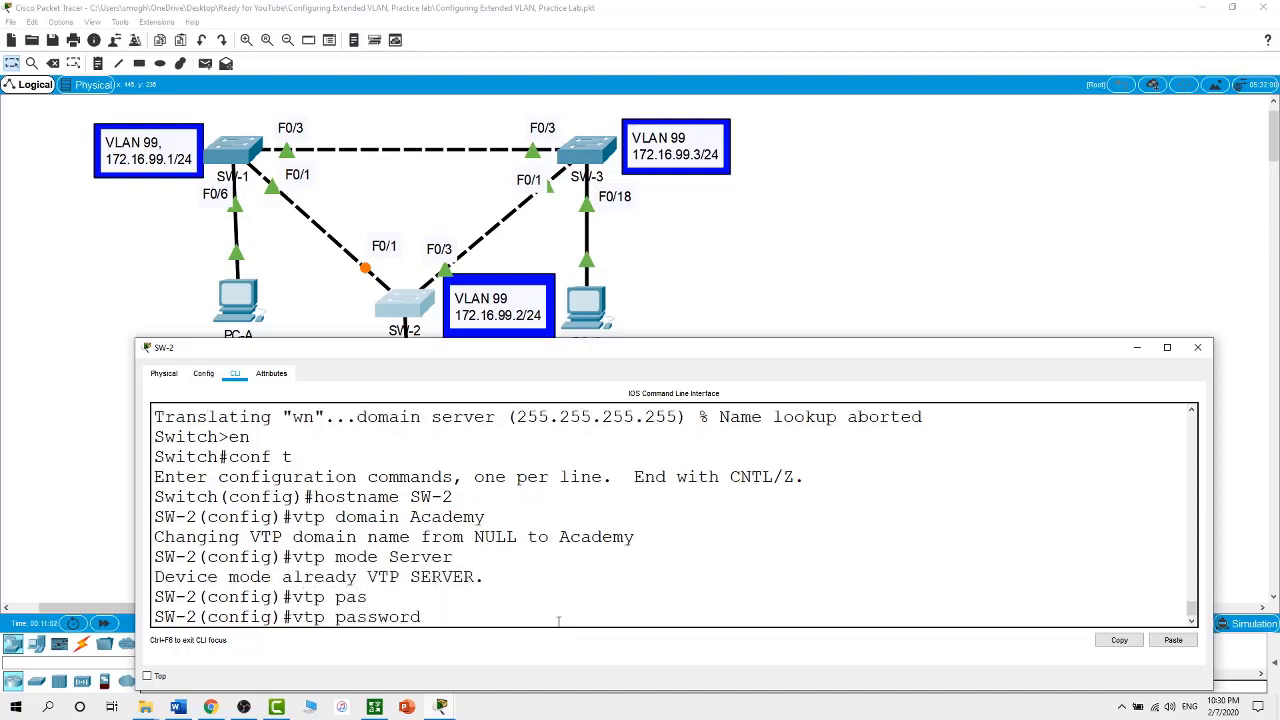
{"action": "type", "text": "cisco"}
{"action": "key", "text": "Return"}
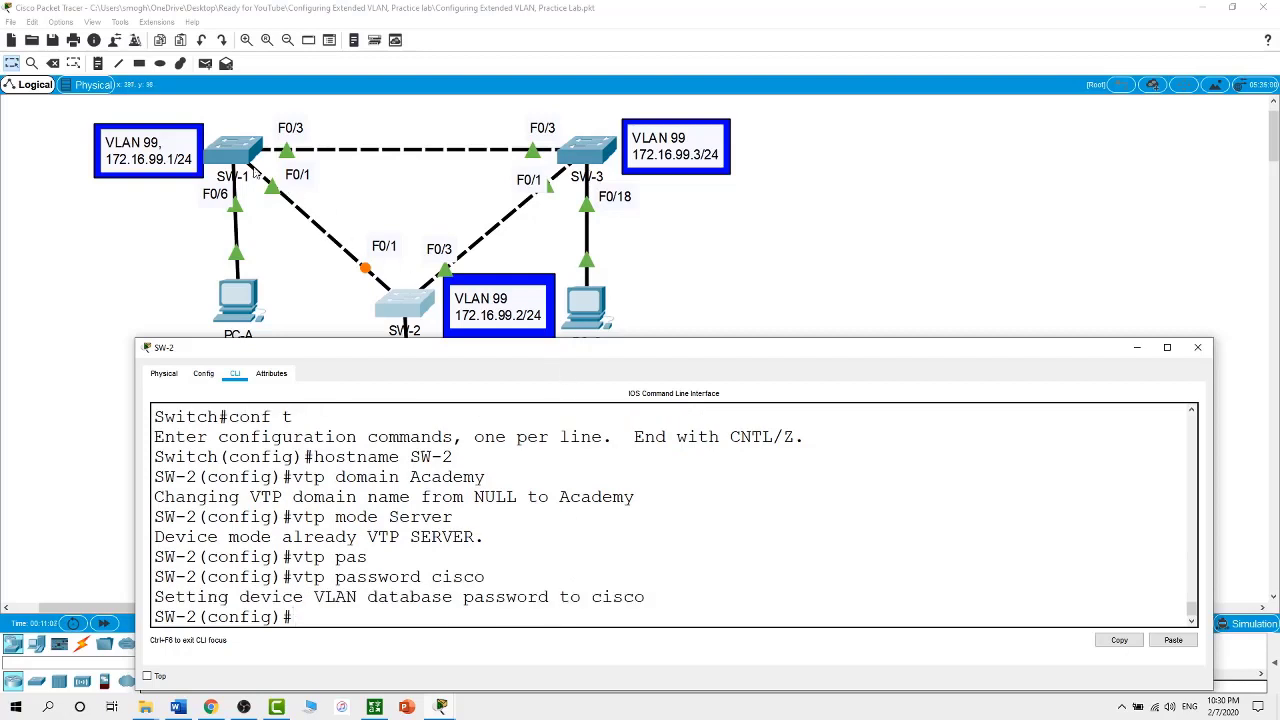
In the top-left switch's CLI, enter global configuration and set the hostname to SW-1
{"action": "left_click", "coordinate": [231, 160]}
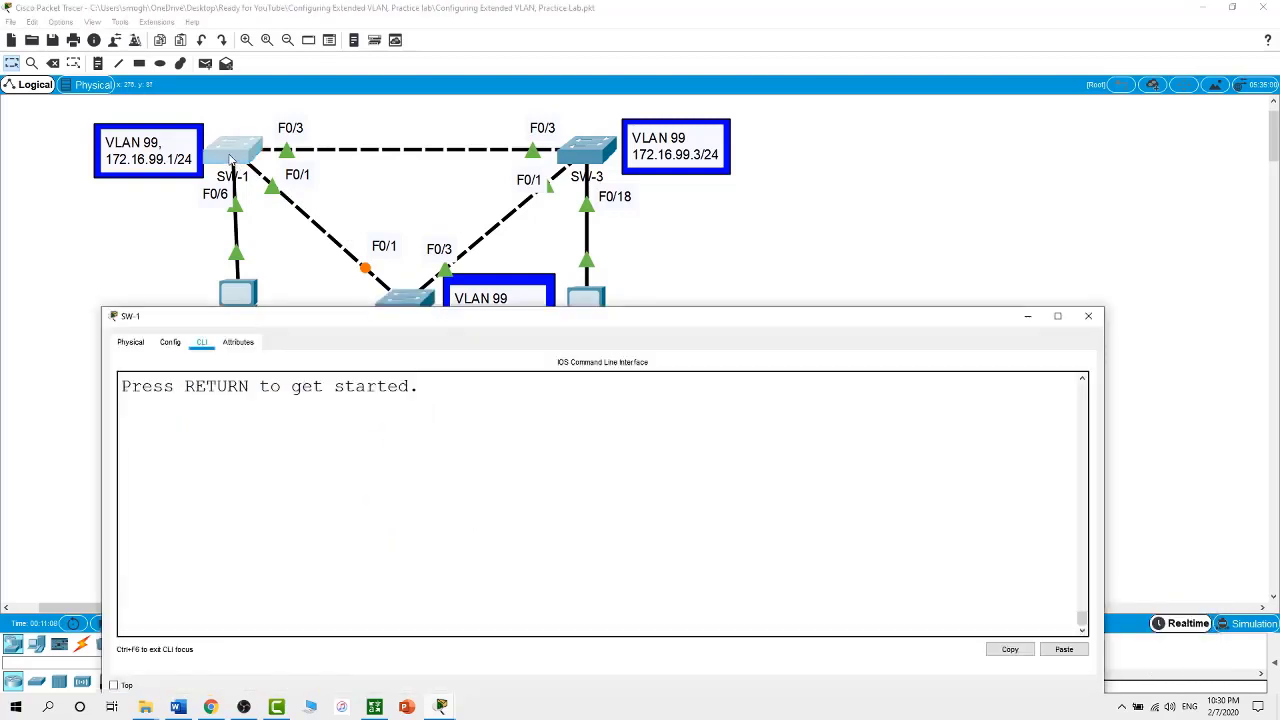
{"action": "key", "text": "Return"}
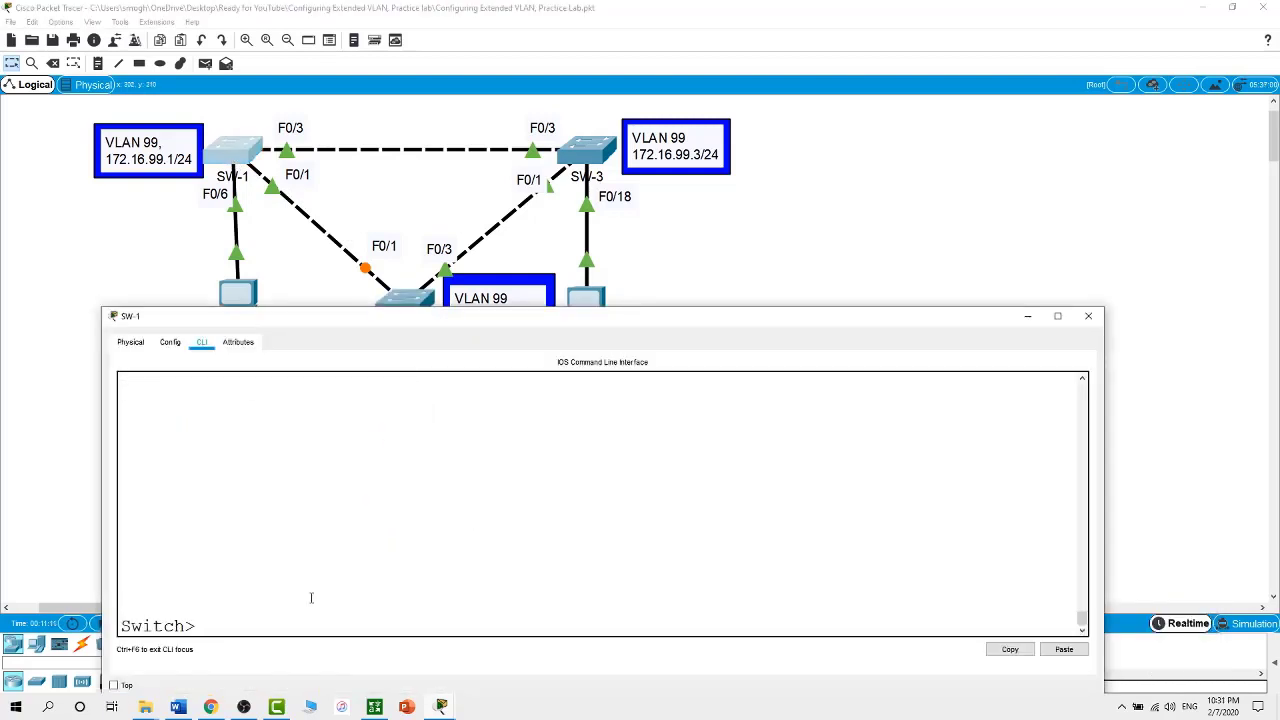
{"action": "type", "text": "en"}
{"action": "key", "text": "Return"}
{"action": "type", "text": "conf t"}
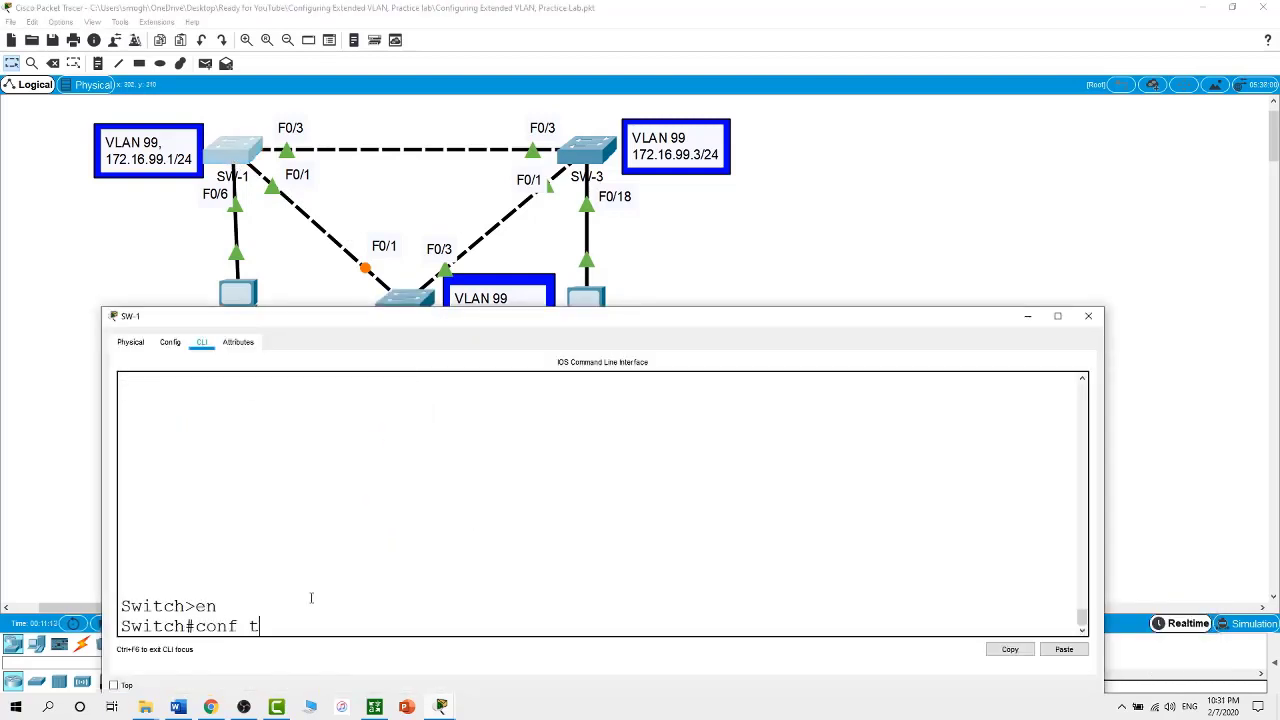
{"action": "key", "text": "Return"}
{"action": "type", "text": "hostname S"}
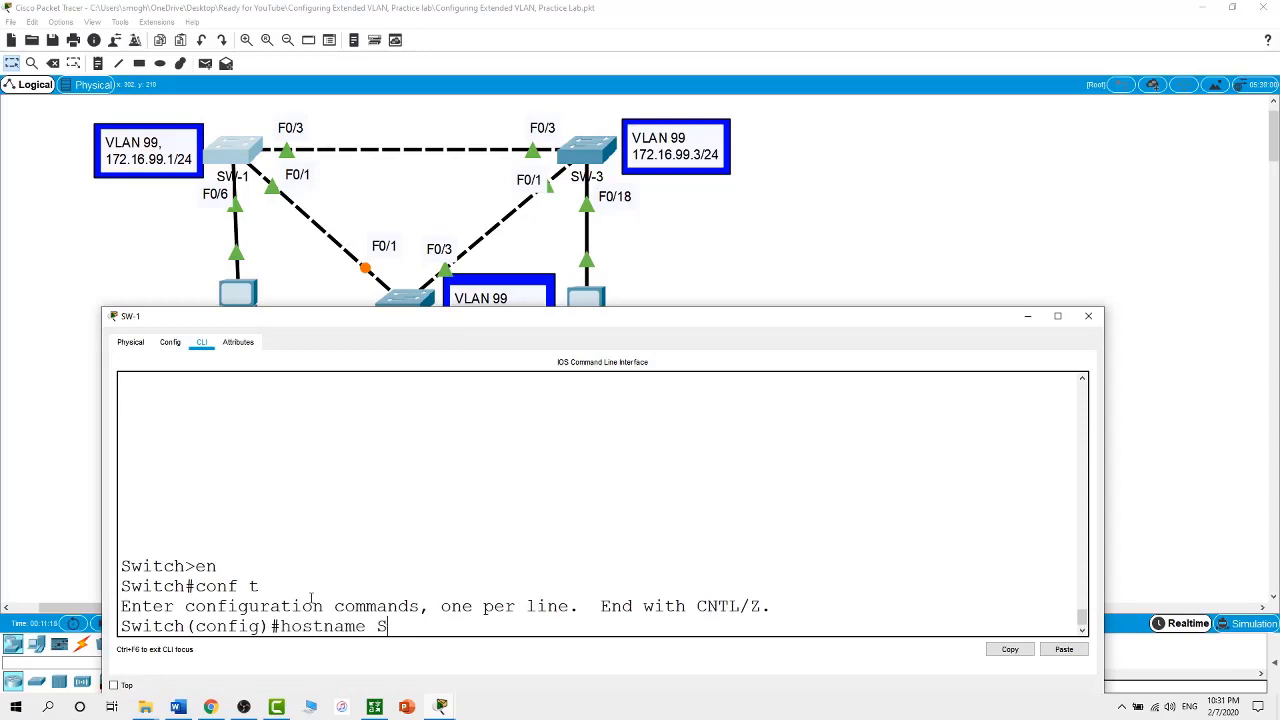
{"action": "type", "text": "W-1"}
{"action": "key", "text": "Return"}
Set VTP domain Academy, VTP client mode and the matching VTP password on SW-1
{"action": "type", "text": "vtp"}
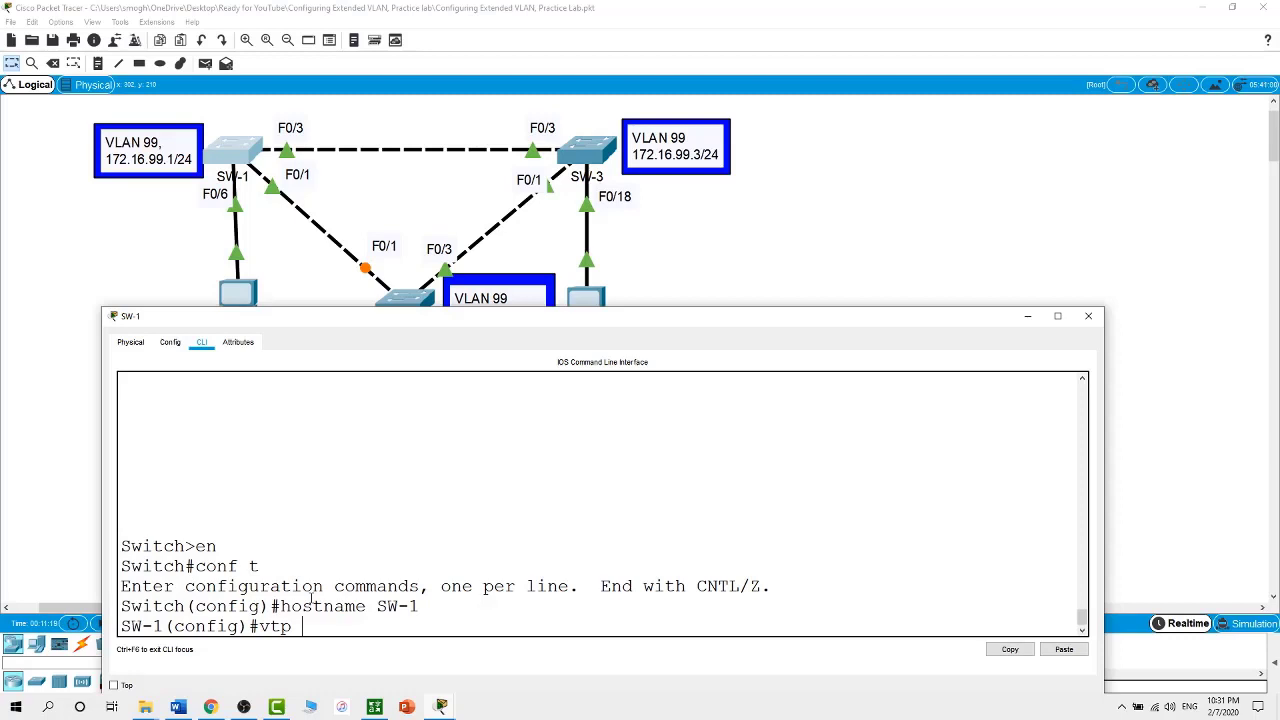
{"action": "type", "text": " domain Academy"}
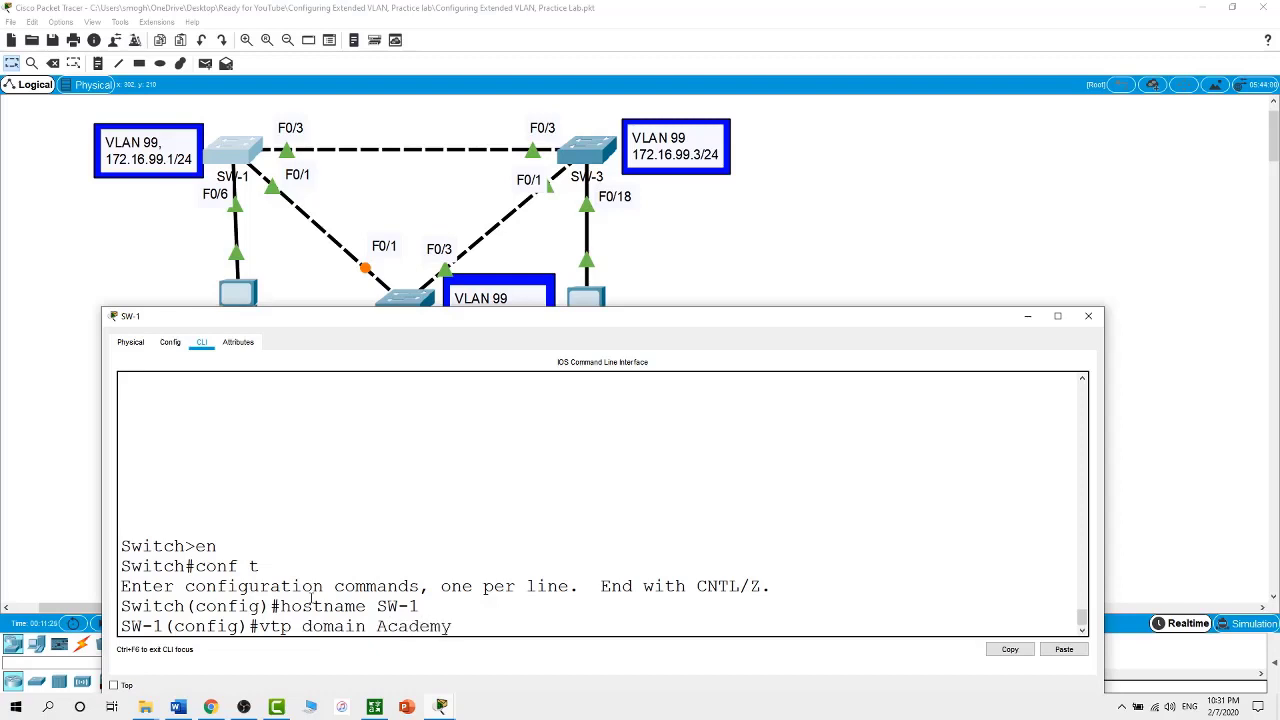
{"action": "key", "text": "Return"}
{"action": "type", "text": "vtp "}
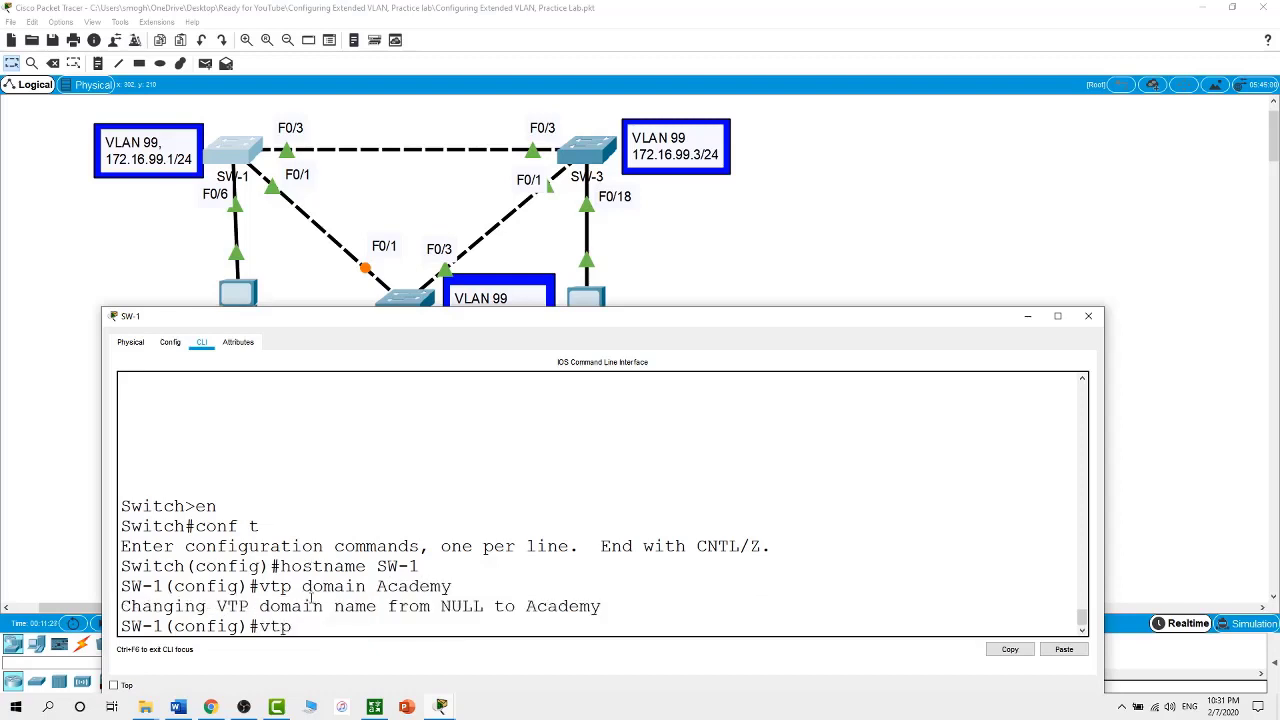
{"action": "type", "text": "mode client"}
{"action": "key", "text": "Return"}
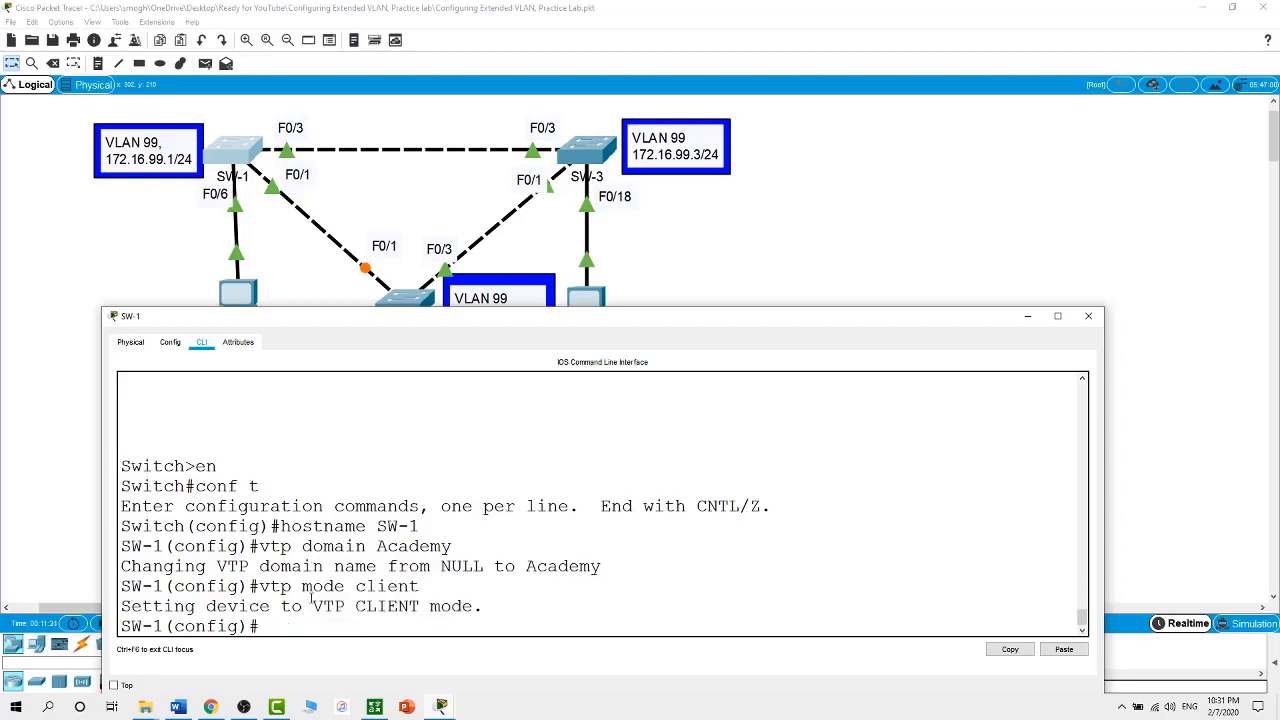
{"action": "type", "text": "vtp password cisco"}
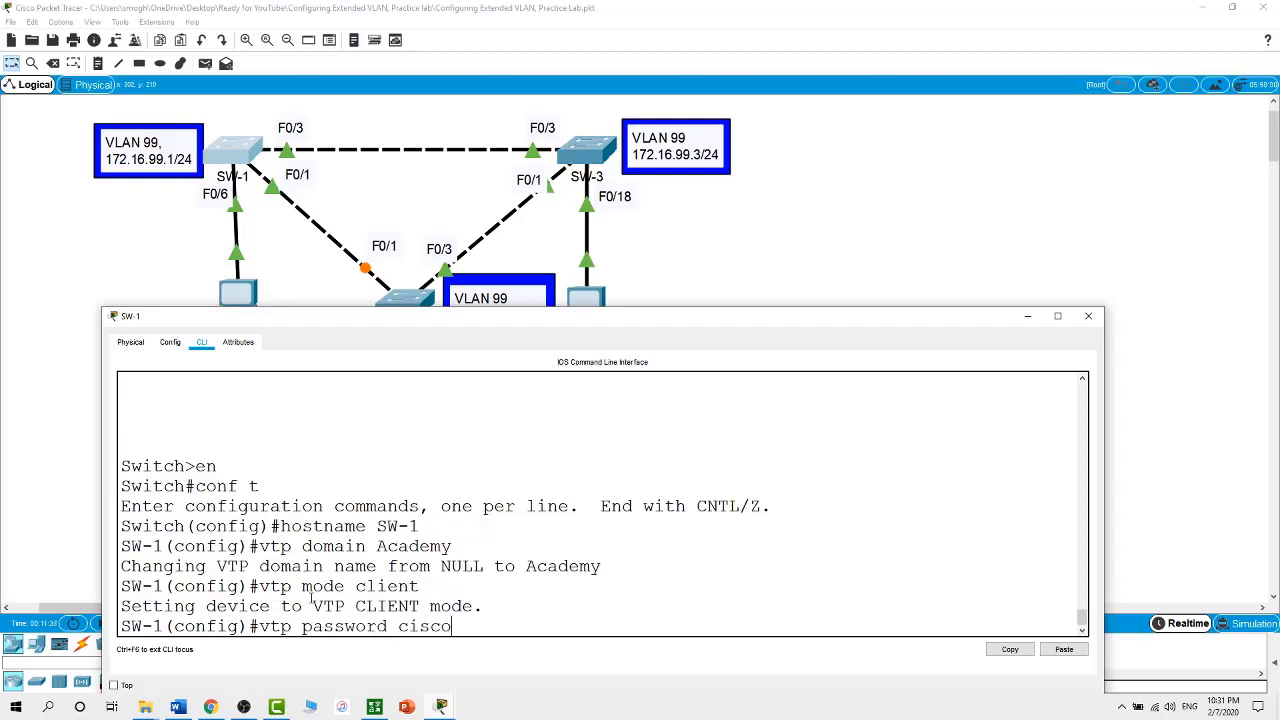
{"action": "key", "text": "Return"}
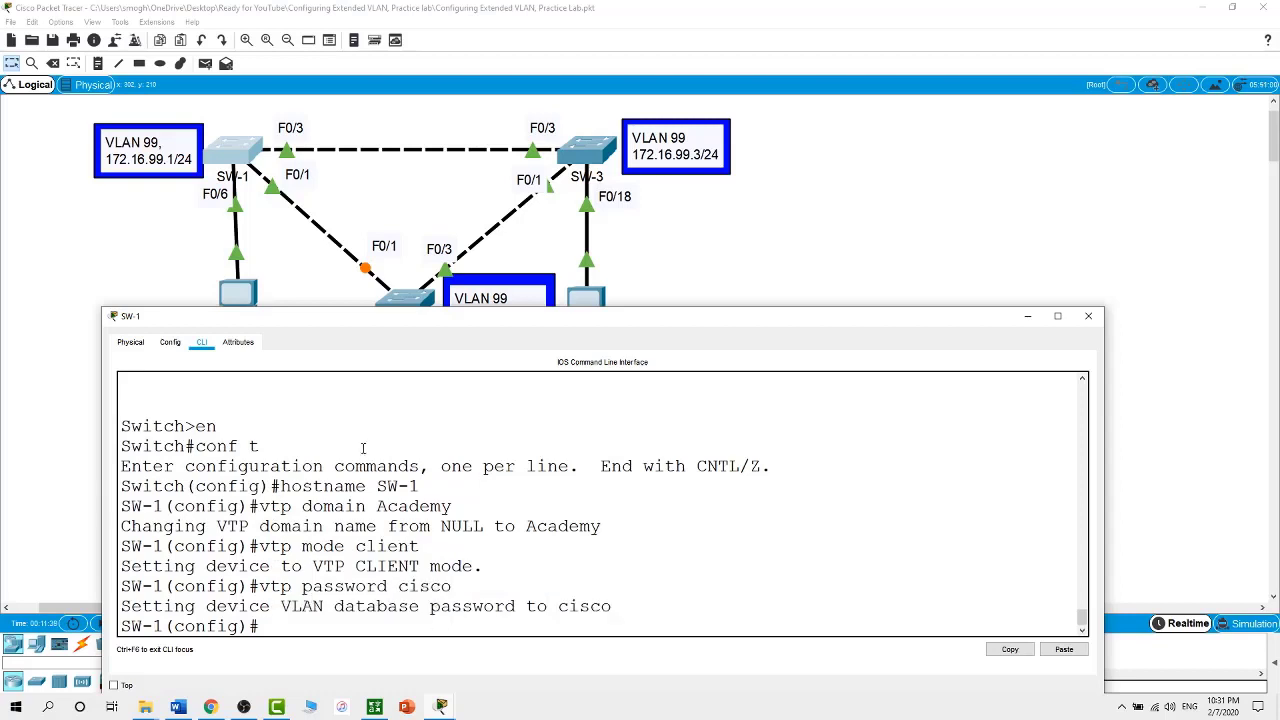
In the top-right switch's CLI, enter global configuration and set the hostname to SW-3
{"action": "left_click", "coordinate": [595, 155]}
{"action": "left_click", "coordinate": [595, 155]}
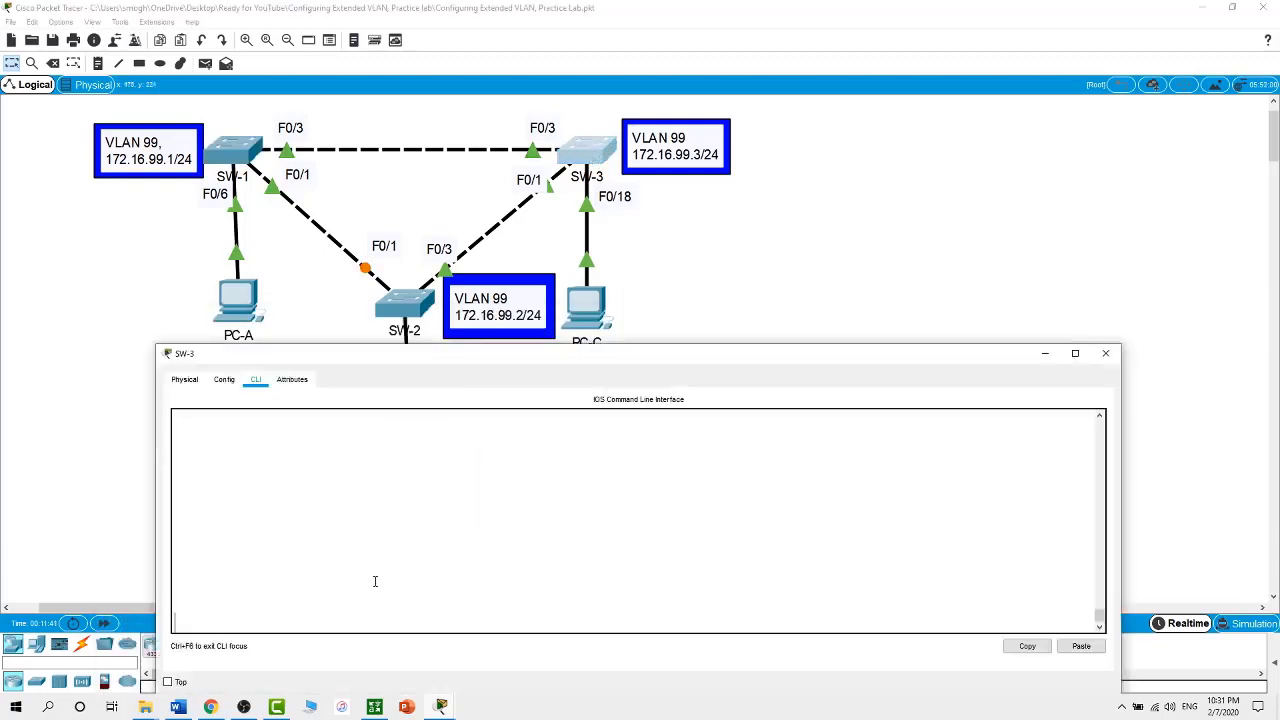
{"action": "key", "text": "Return"}
{"action": "type", "text": "en"}
{"action": "key", "text": "Return"}
{"action": "type", "text": "conf tch#conf"}
{"action": "key", "text": "Return"}
{"action": "type", "text": "host"}
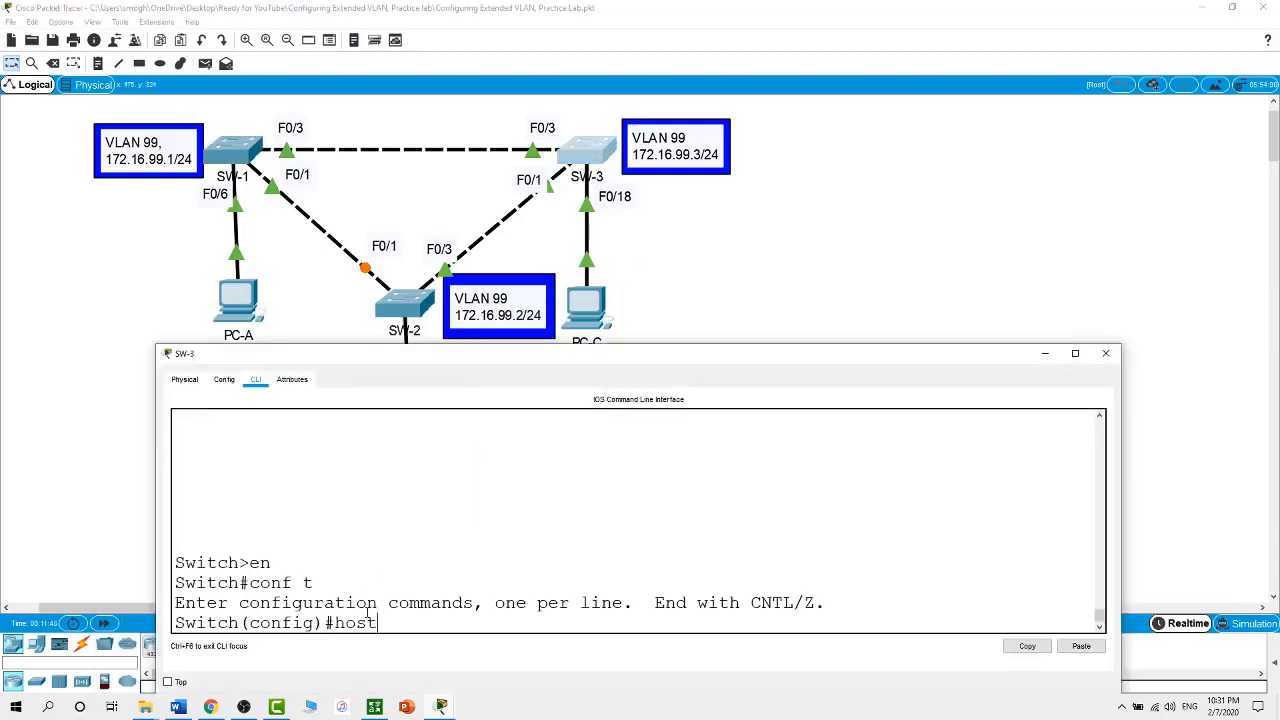
{"action": "type", "text": "name SW-3"}
{"action": "key", "text": "Return"}
Set VTP domain Academy, VTP client mode and the matching VTP password on SW-3
{"action": "type", "text": "vtp do"}
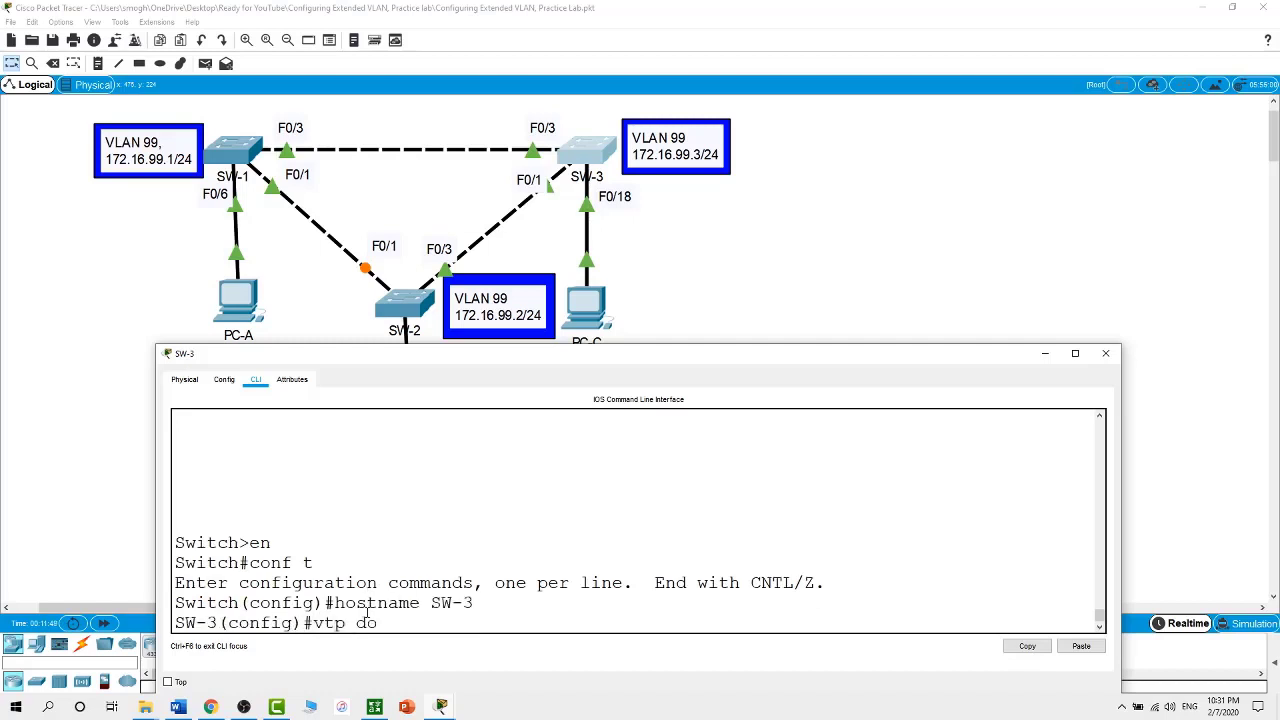
{"action": "type", "text": "main Academy"}
{"action": "key", "text": "Return"}
{"action": "type", "text": "vtp mode"}
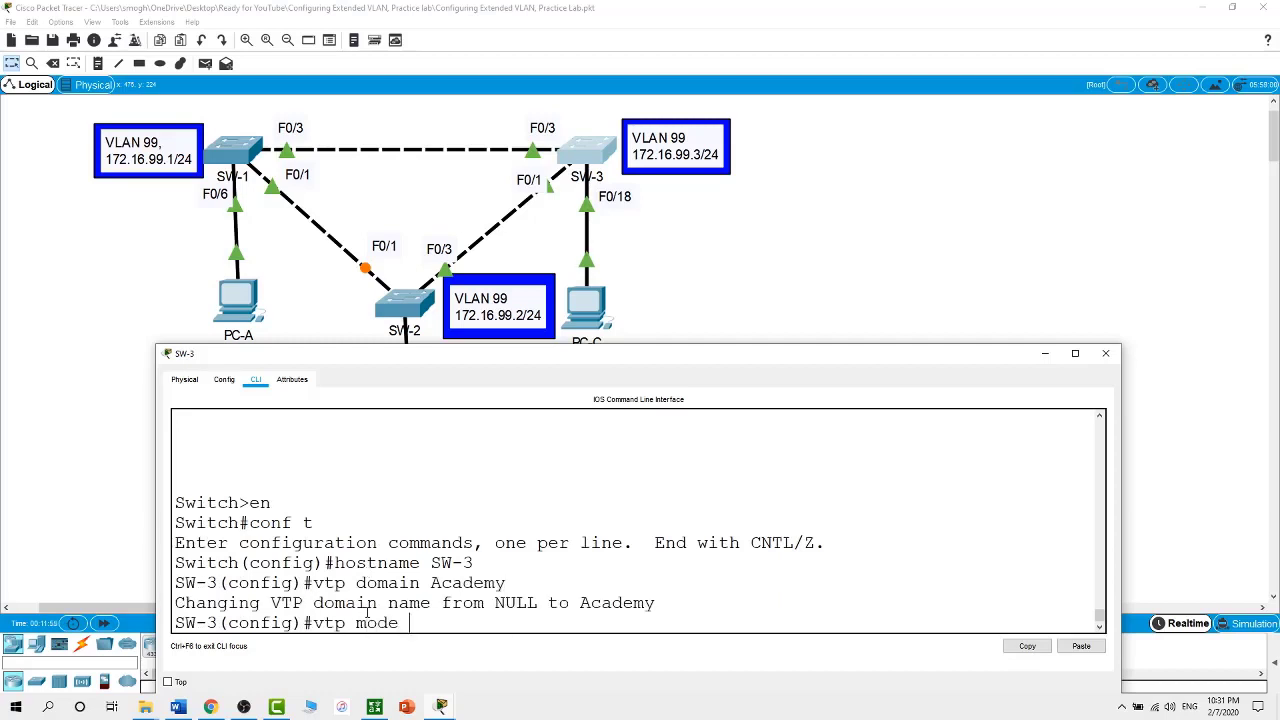
{"action": "type", "text": " client"}
{"action": "key", "text": "Return"}
{"action": "type", "text": "v"}
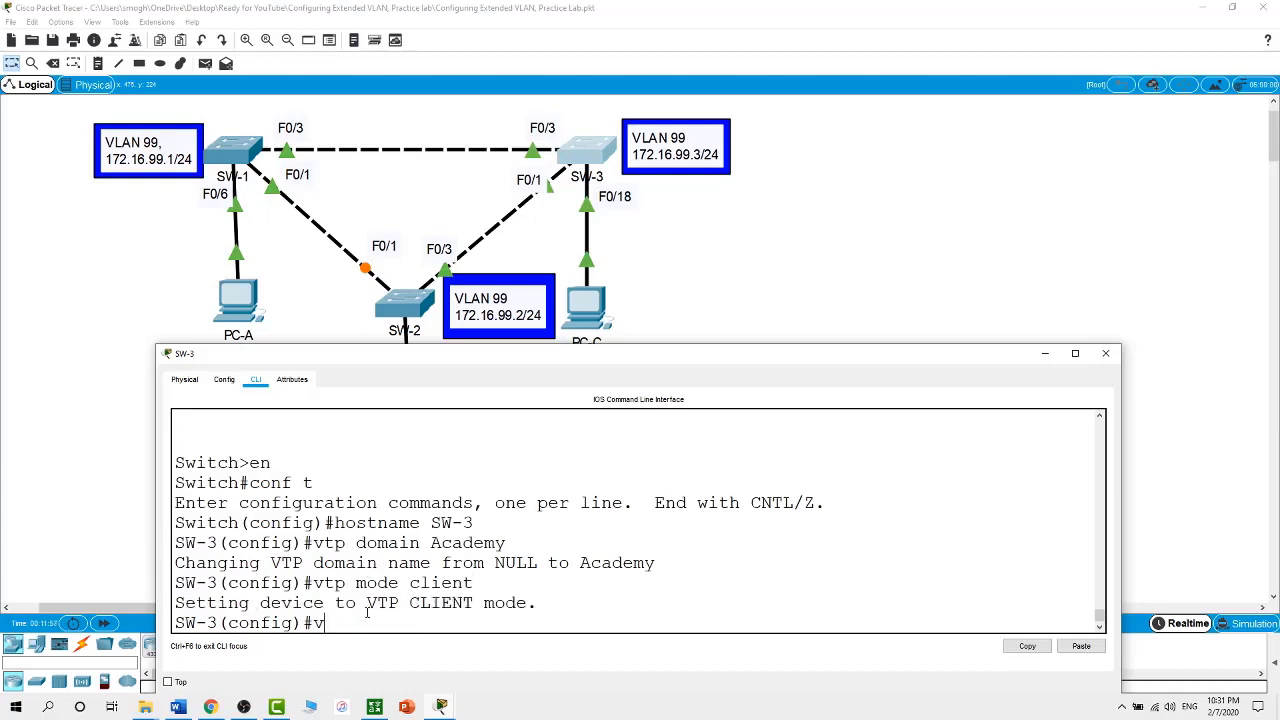
{"action": "type", "text": "tp password cisco"}
{"action": "key", "text": "Return"}
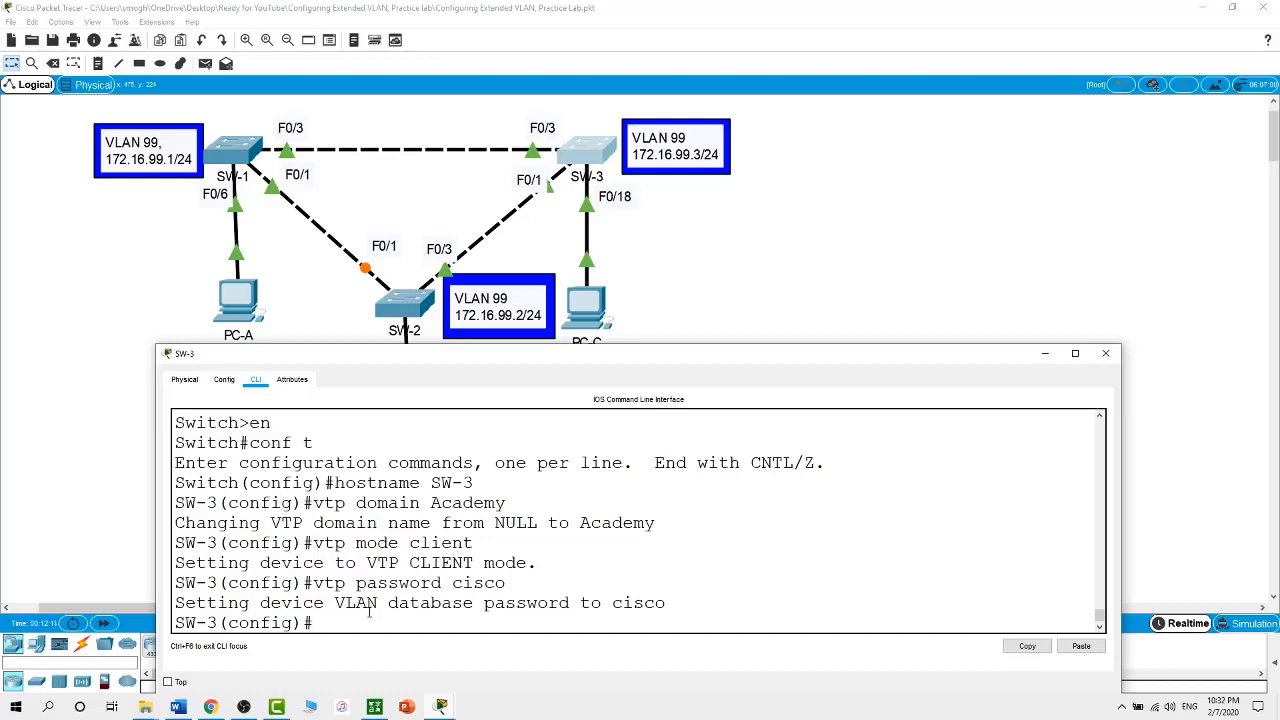
Exit configuration mode and run show vtp status on SW-3, marking the existing VLAN count
{"action": "type", "text": "exit"}
{"action": "key", "text": "Return"}
{"action": "type", "text": "vtp"}
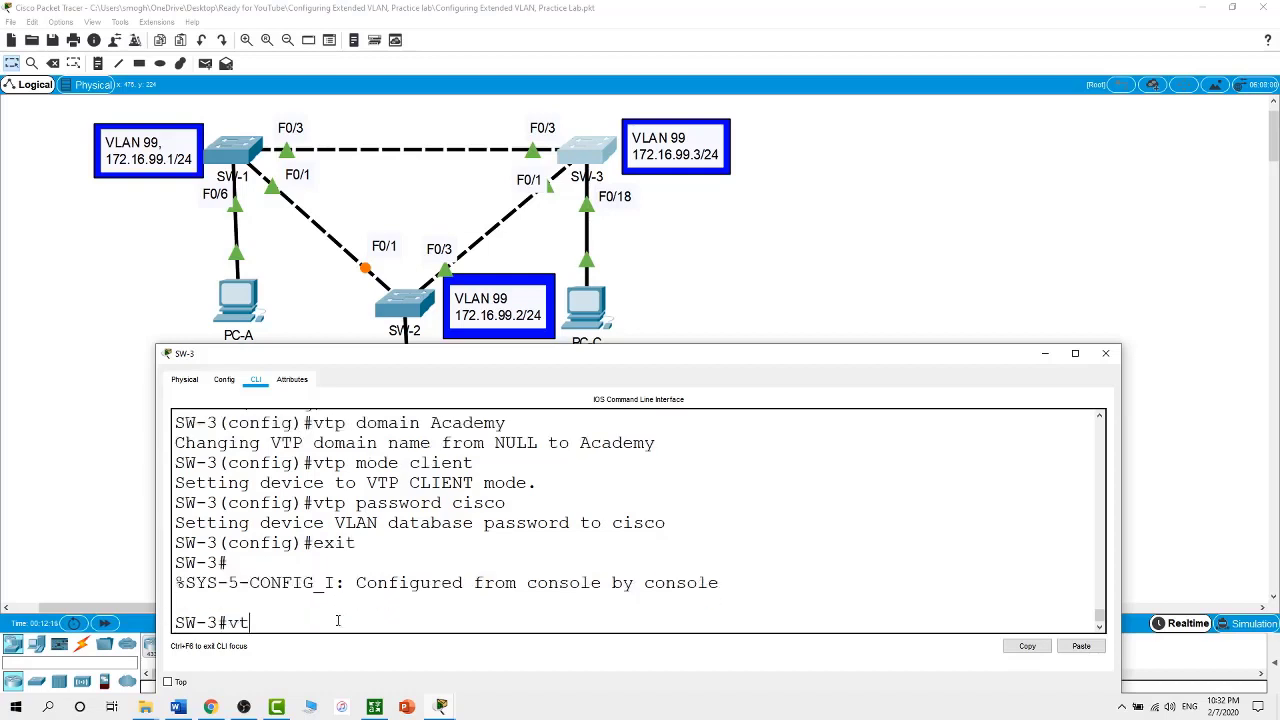
{"action": "key", "text": "BackSpace"}
{"action": "key", "text": "BackSpace"}
{"action": "key", "text": "BackSpace"}
{"action": "type", "text": "show vtp status"}
{"action": "key", "text": "Return"}
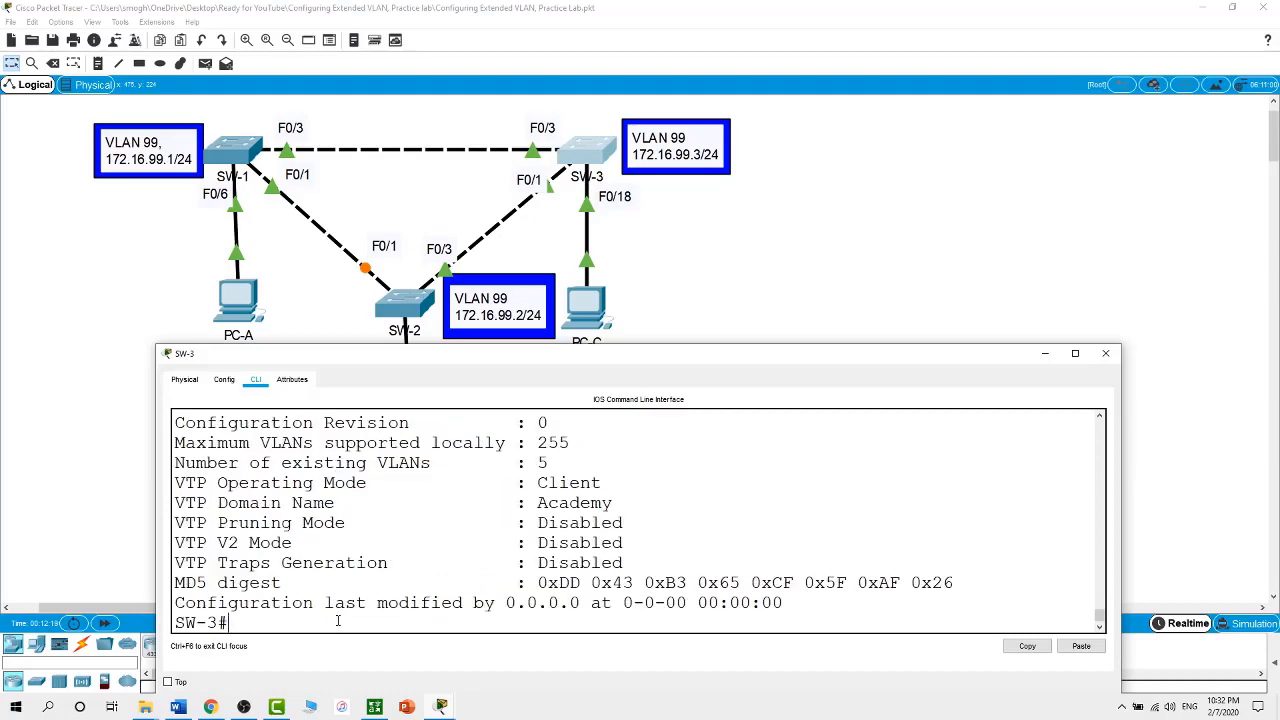
{"action": "left_click_drag", "start_coordinate": [757, 353], "coordinate": [767, 272]}
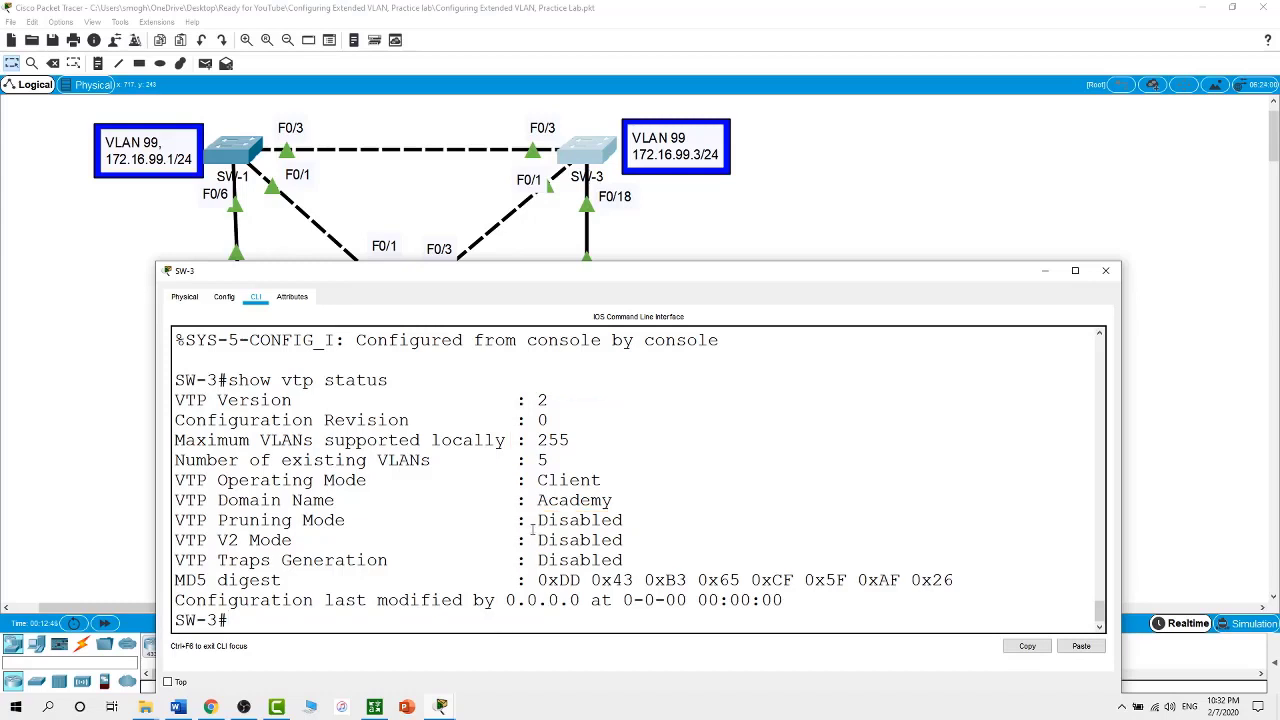
{"action": "double_click", "coordinate": [543, 460]}
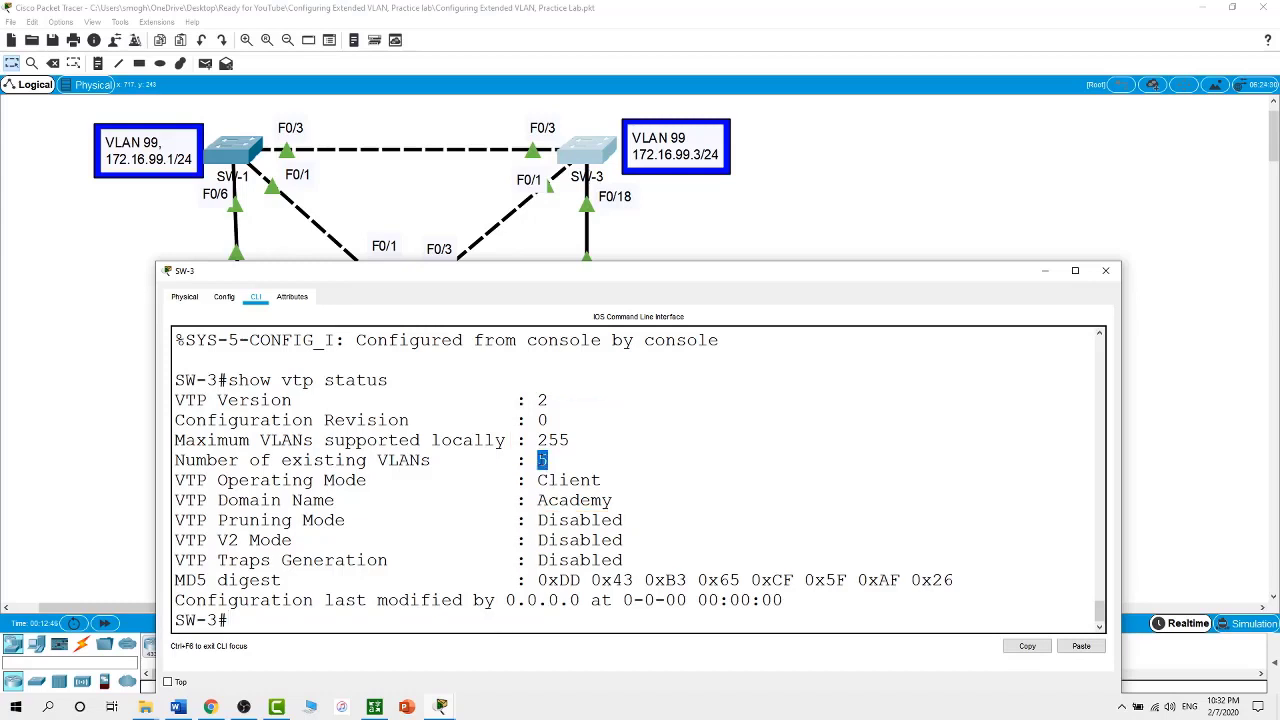
{"action": "left_click", "coordinate": [501, 624]}
Run show vlan brief on SW-3, marking VLANs 1 and 1002, then return to the topology
{"action": "type", "text": "show vlan brief"}
{"action": "key", "text": "Return"}
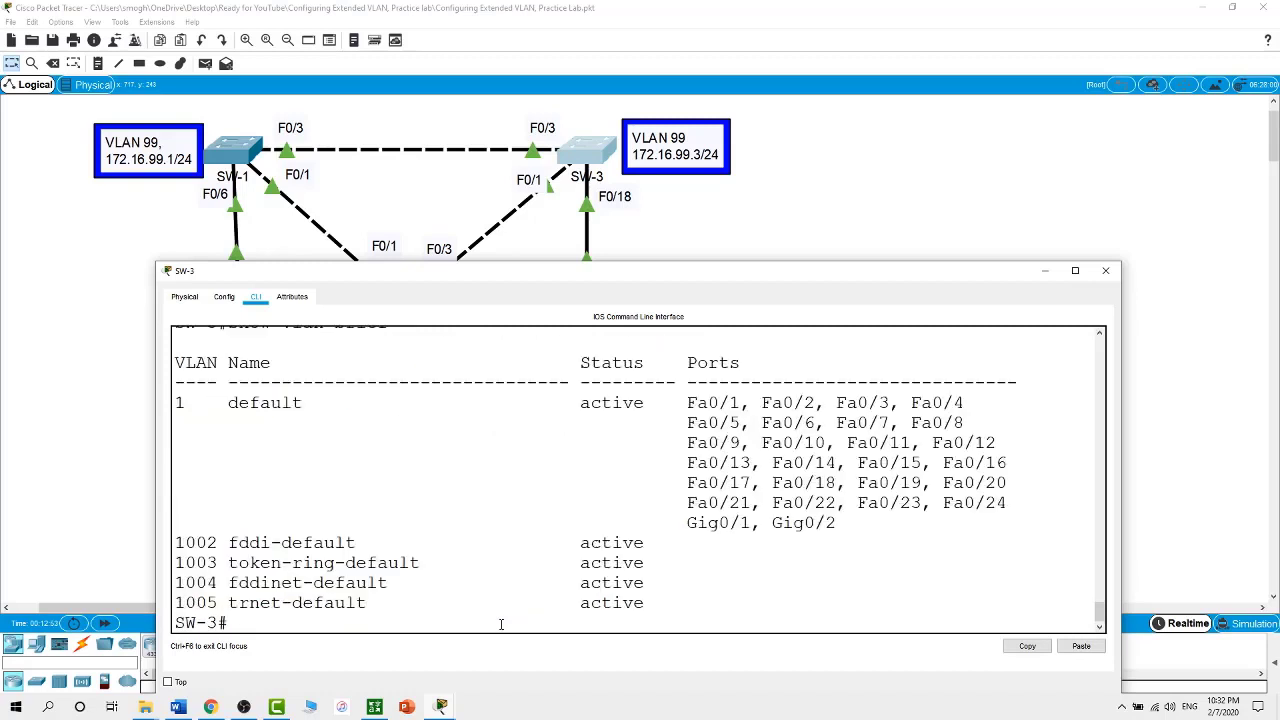
{"action": "double_click", "coordinate": [182, 403]}
{"action": "left_click_drag", "start_coordinate": [176, 542], "coordinate": [217, 543]}
{"action": "scroll", "coordinate": [426, 506], "scroll_direction": "up", "scroll_amount": 4}
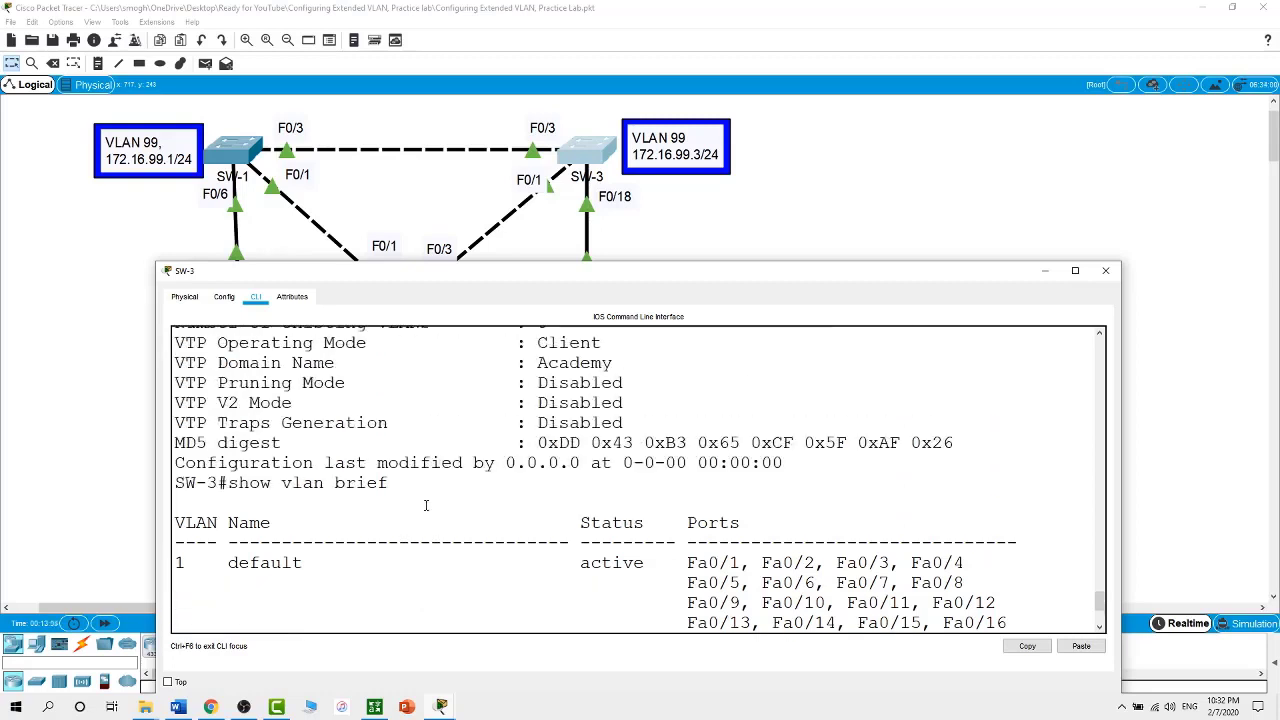
{"action": "left_click_drag", "start_coordinate": [548, 406], "coordinate": [572, 384]}
{"action": "left_click", "coordinate": [856, 229]}
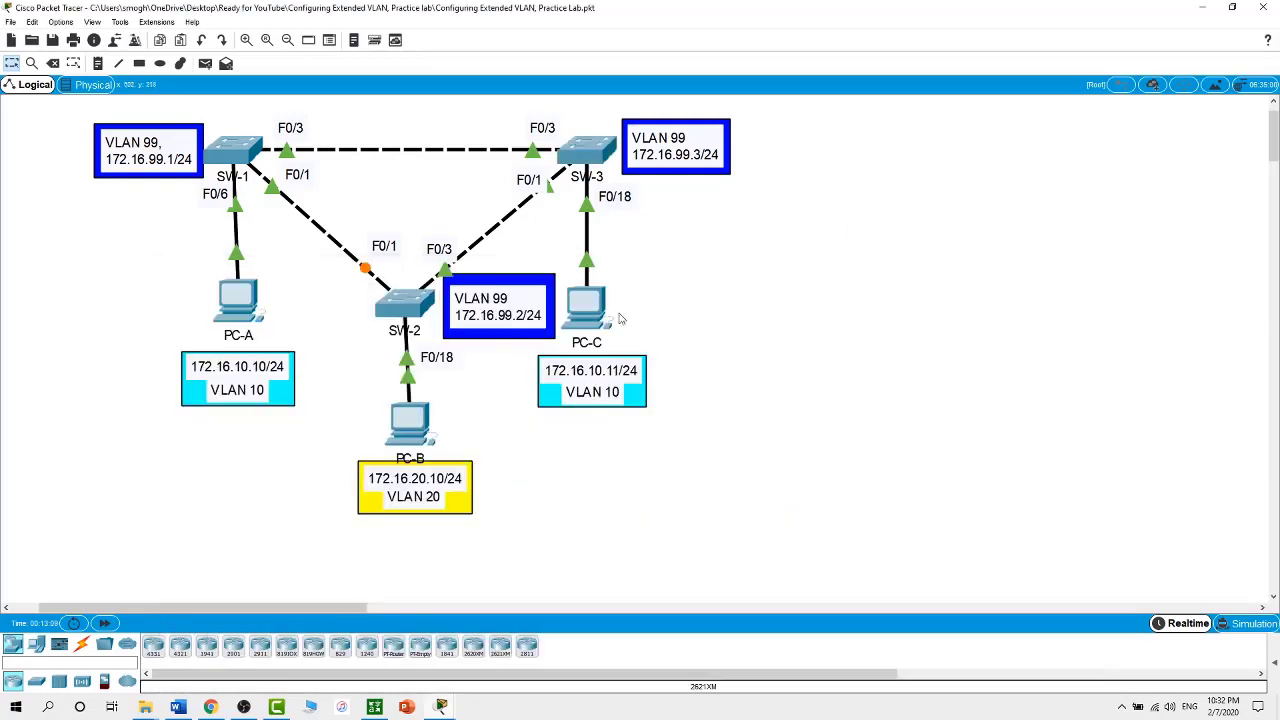
On SW-1, exit global configuration mode and run show vtp status
{"action": "left_click", "coordinate": [601, 157]}
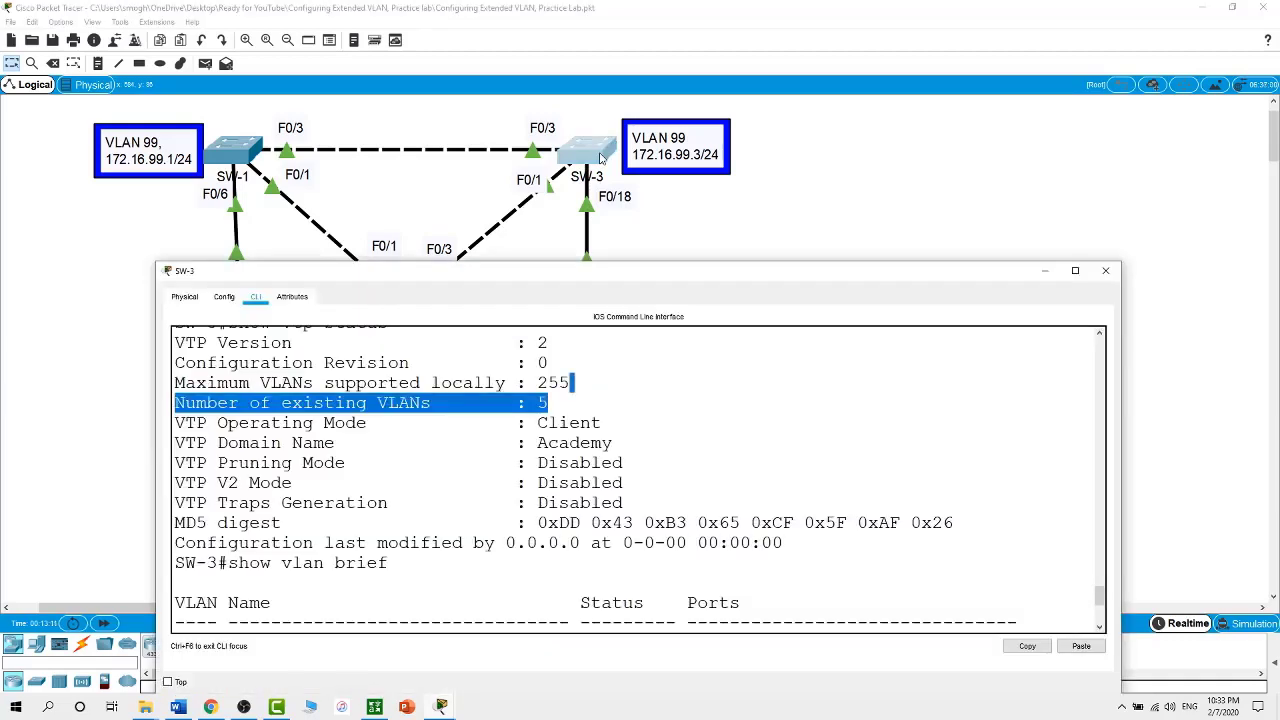
{"action": "left_click", "coordinate": [256, 152]}
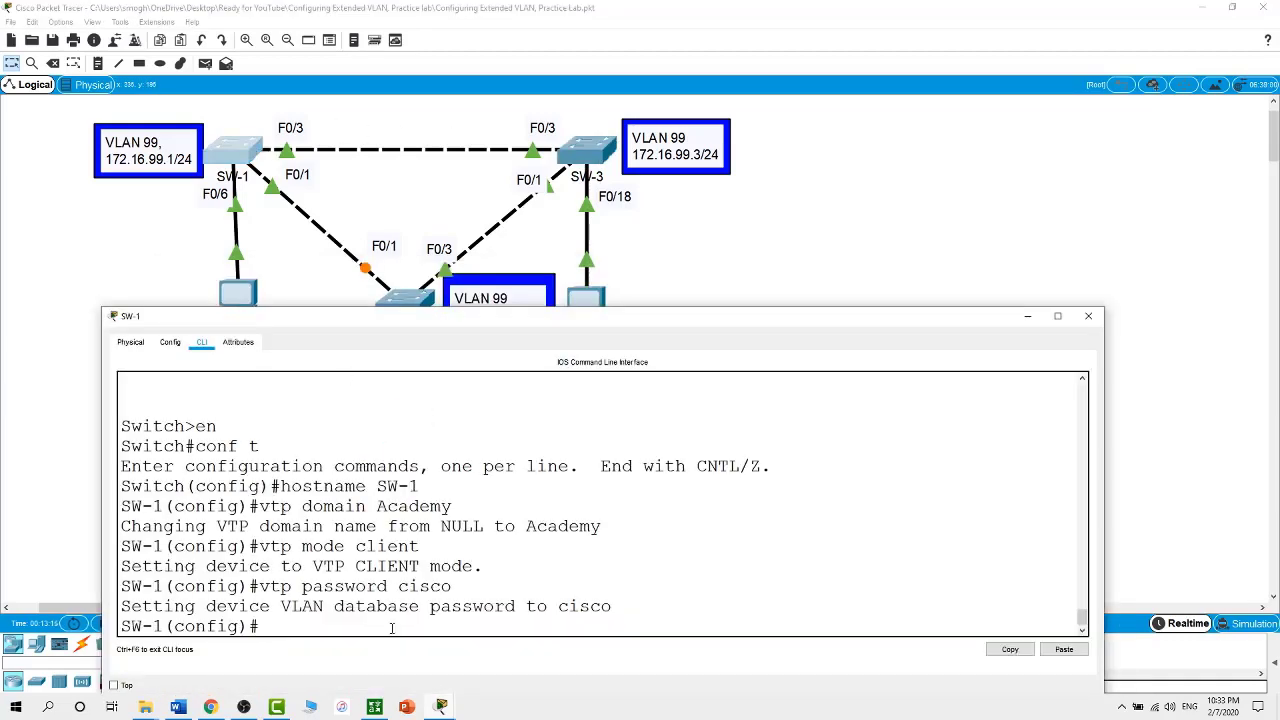
{"action": "type", "text": "exit"}
{"action": "key", "text": "Return"}
{"action": "type", "text": "show v"}
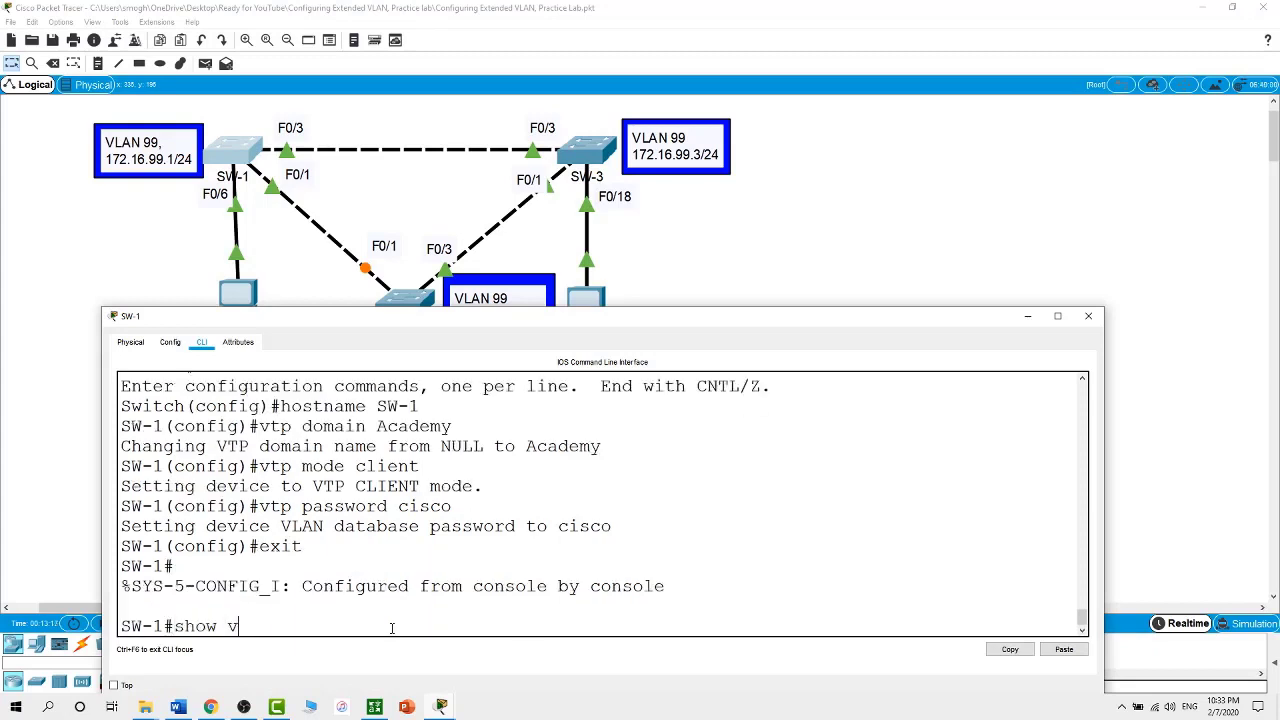
{"action": "type", "text": "tp status"}
{"action": "key", "text": "Return"}
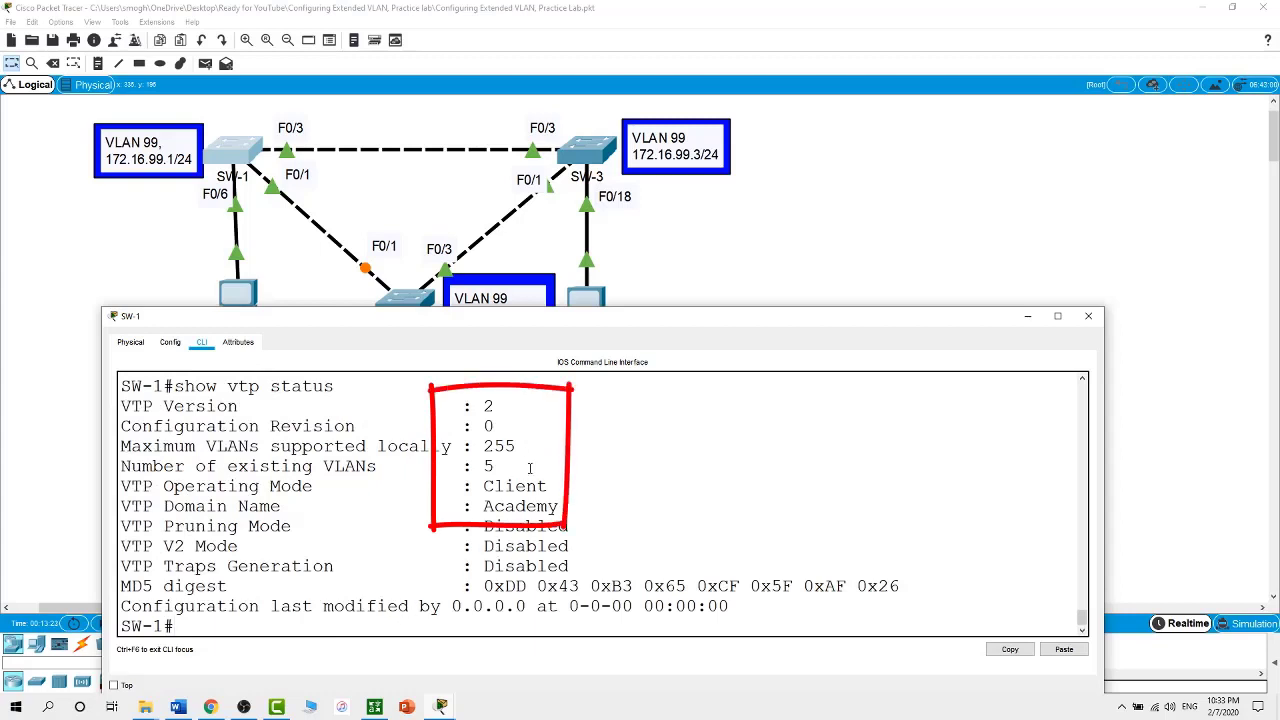
Highlight SW-1's Client mode, 5 existing VLANs, revision 0 and VTP version 2
{"action": "left_click_drag", "start_coordinate": [547, 488], "coordinate": [476, 507]}
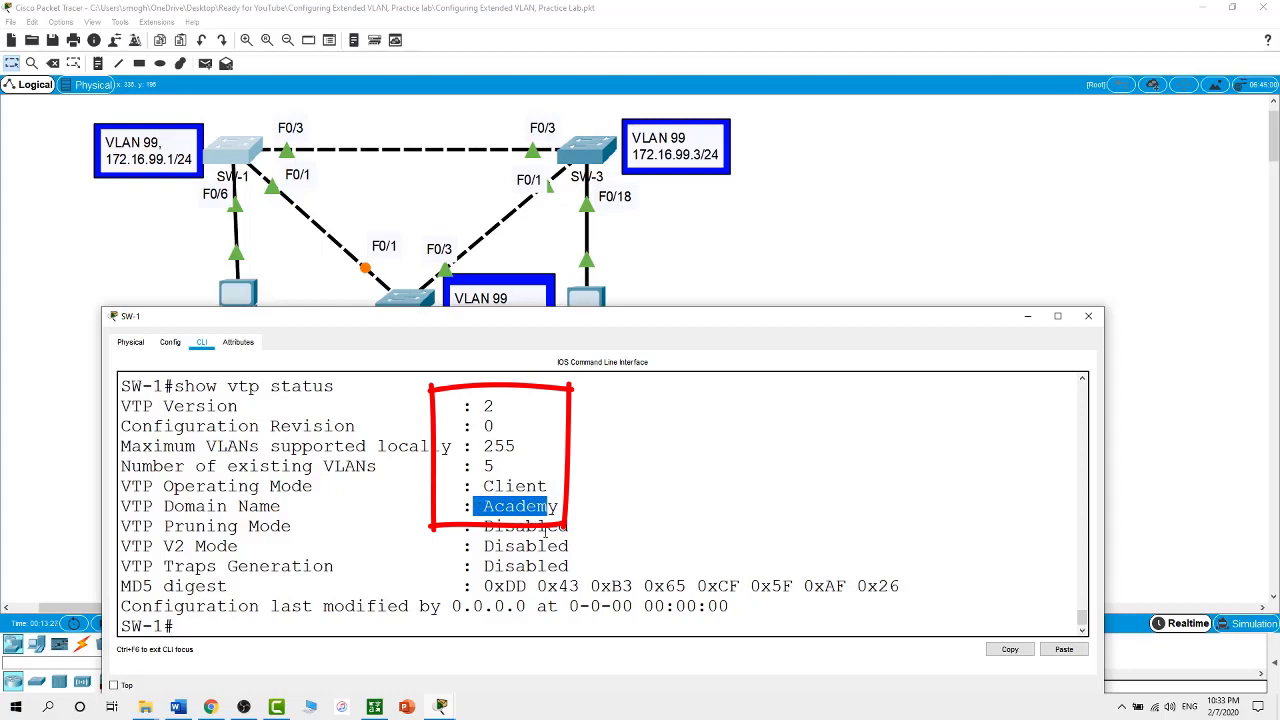
{"action": "left_click", "coordinate": [490, 466]}
{"action": "double_click", "coordinate": [490, 466]}
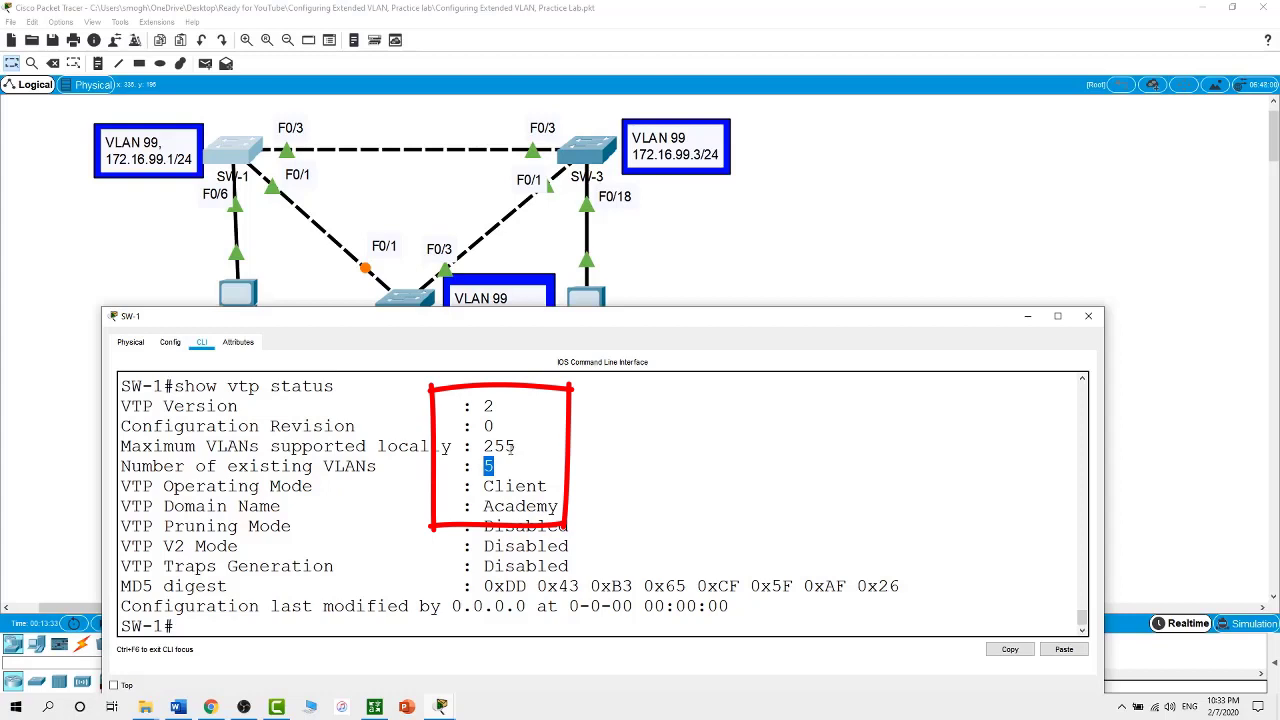
{"action": "left_click", "coordinate": [502, 426]}
{"action": "double_click", "coordinate": [489, 426]}
{"action": "double_click", "coordinate": [488, 406]}
{"action": "left_click", "coordinate": [765, 275]}
{"action": "left_click", "coordinate": [408, 312]}
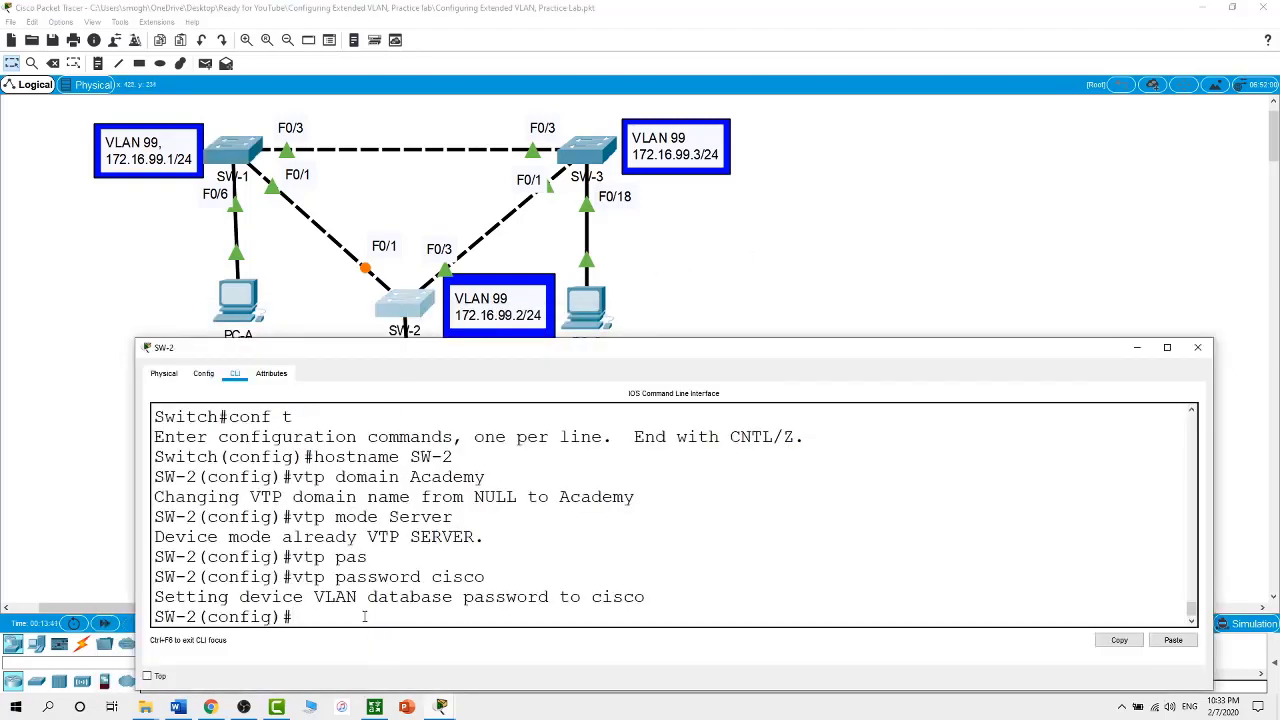
Exit configuration on SW-2, run show vtp status, and highlight its Server operating mode
{"action": "type", "text": "exit"}
{"action": "key", "text": "Return"}
{"action": "type", "text": "show vtp staus"}
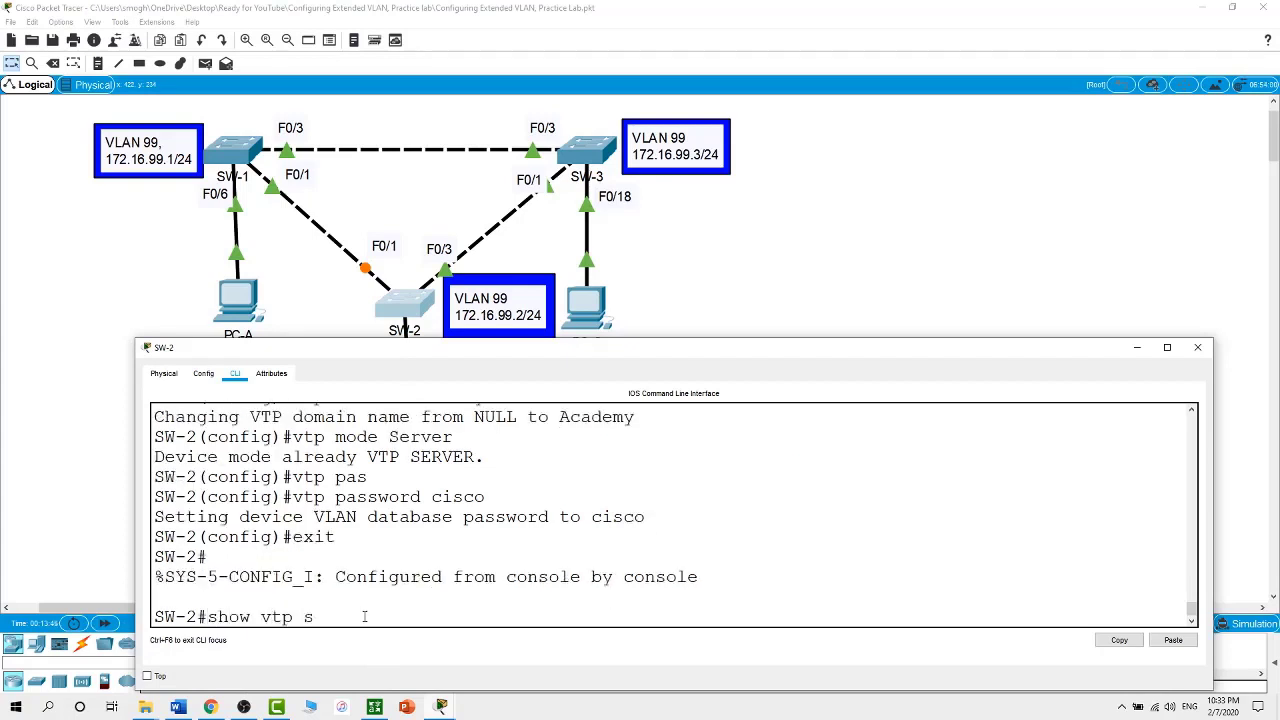
{"action": "key", "text": "Return"}
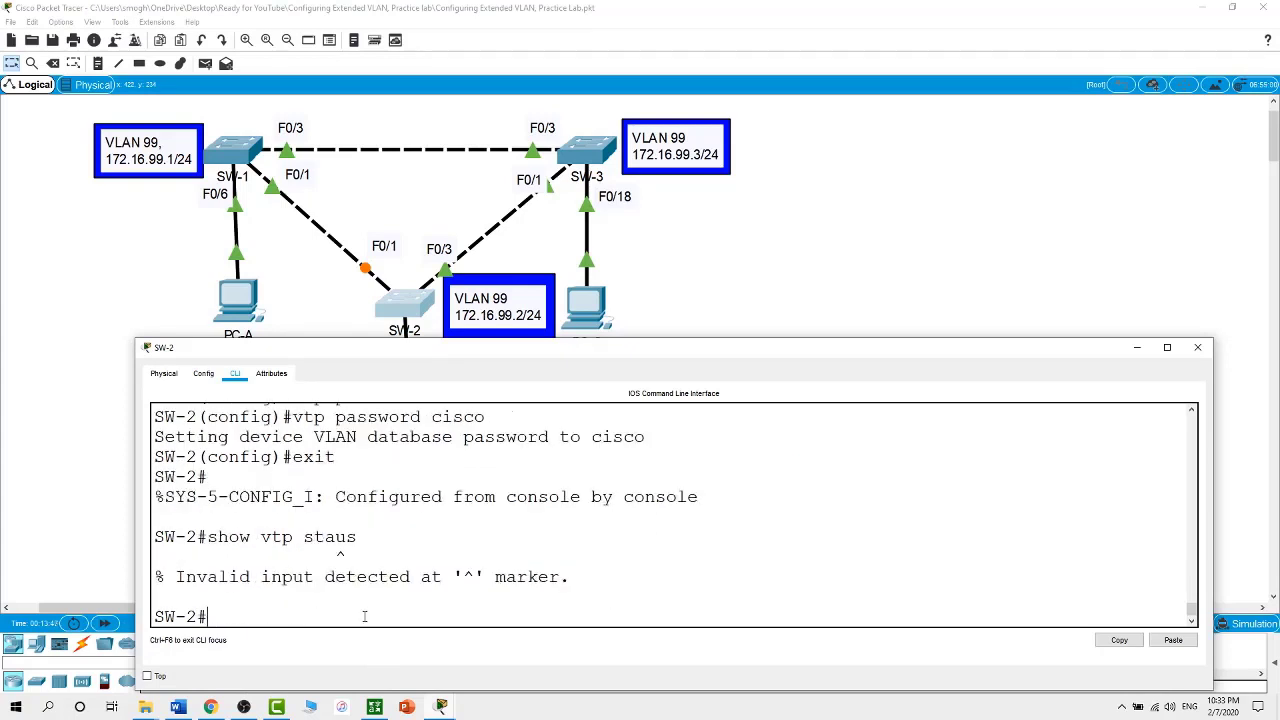
{"action": "type", "text": "show vtp status"}
{"action": "key", "text": "Return"}
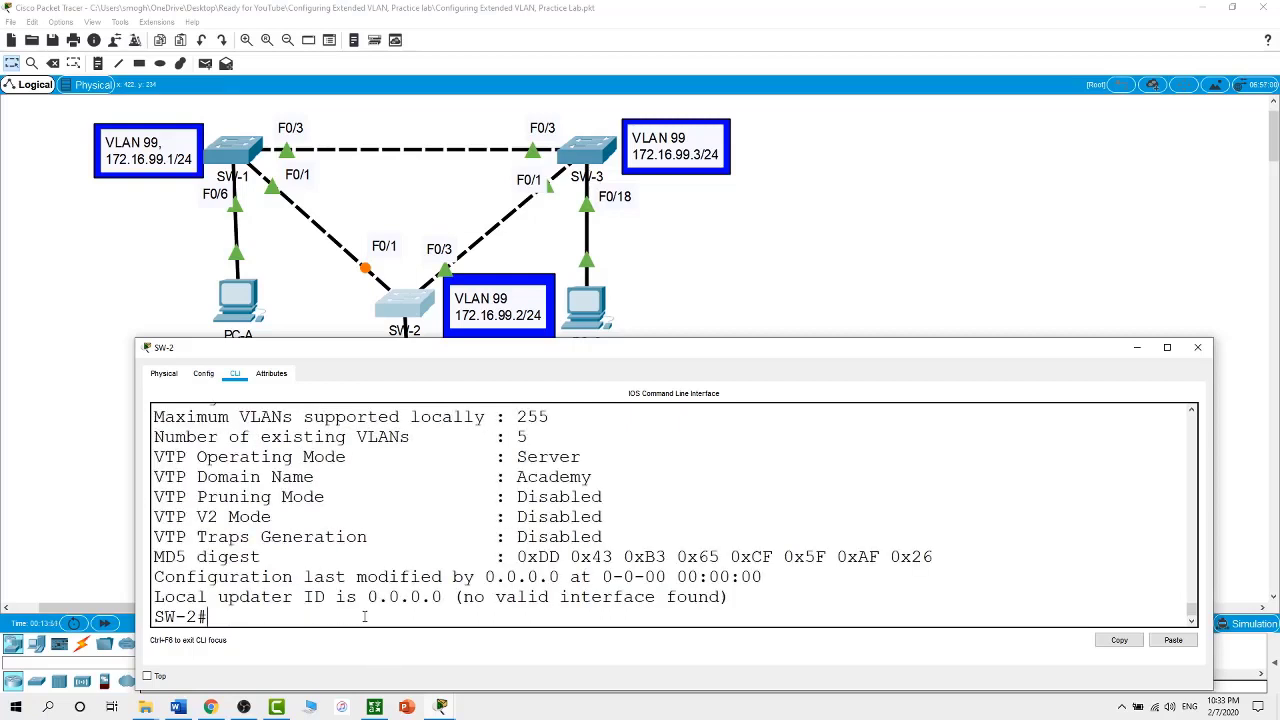
{"action": "left_click_drag", "start_coordinate": [588, 456], "coordinate": [517, 456]}
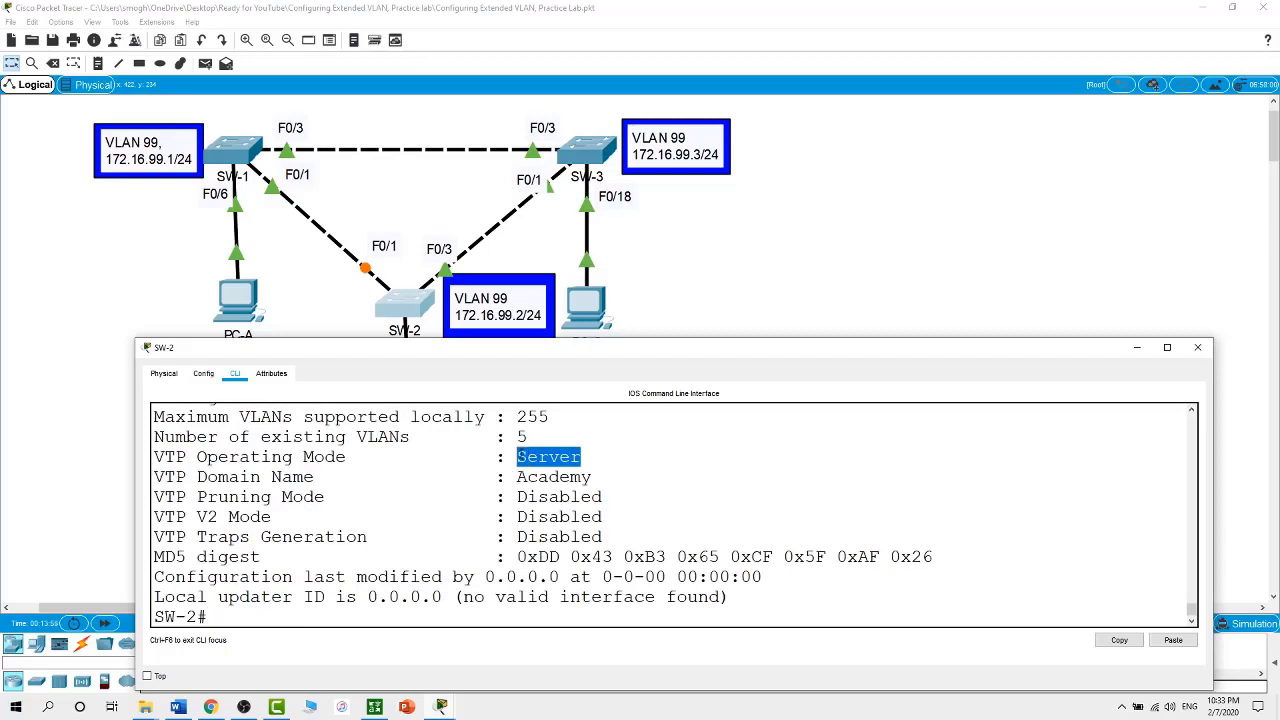
{"action": "left_click", "coordinate": [872, 281]}
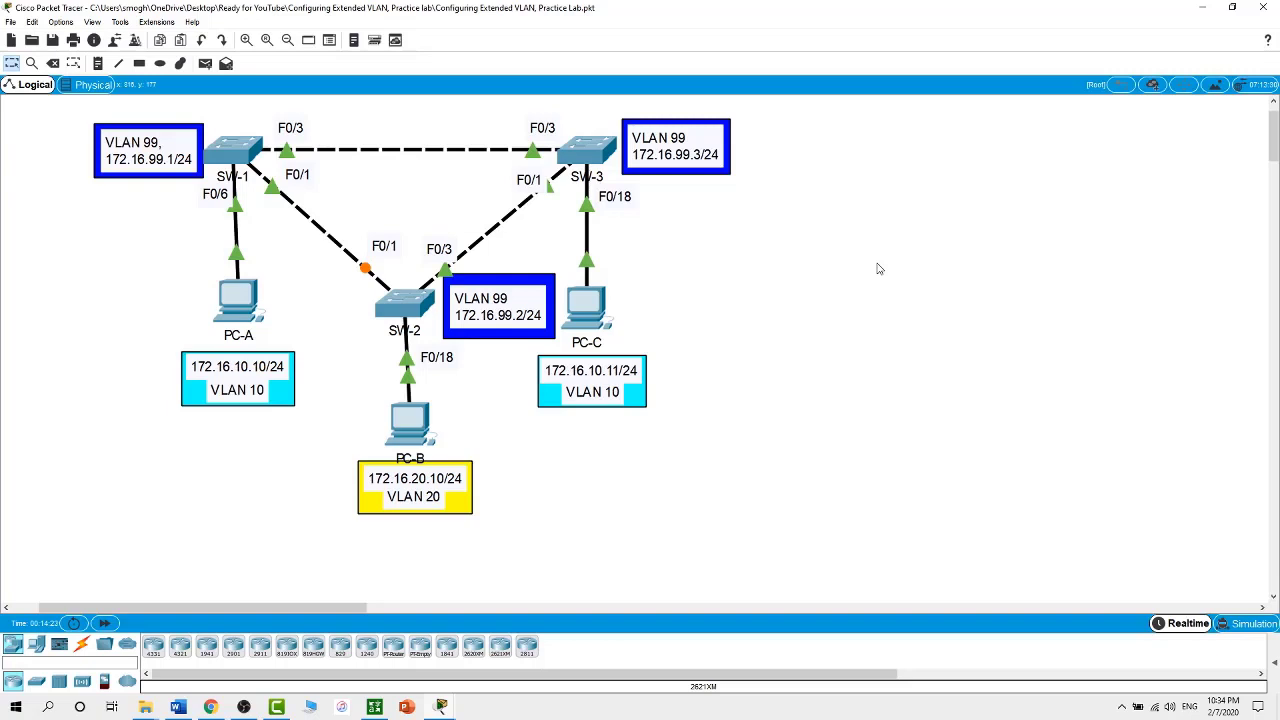
Run show interfaces f0/1 switchport on SW-1 and page through the full output
{"action": "left_click", "coordinate": [248, 158]}
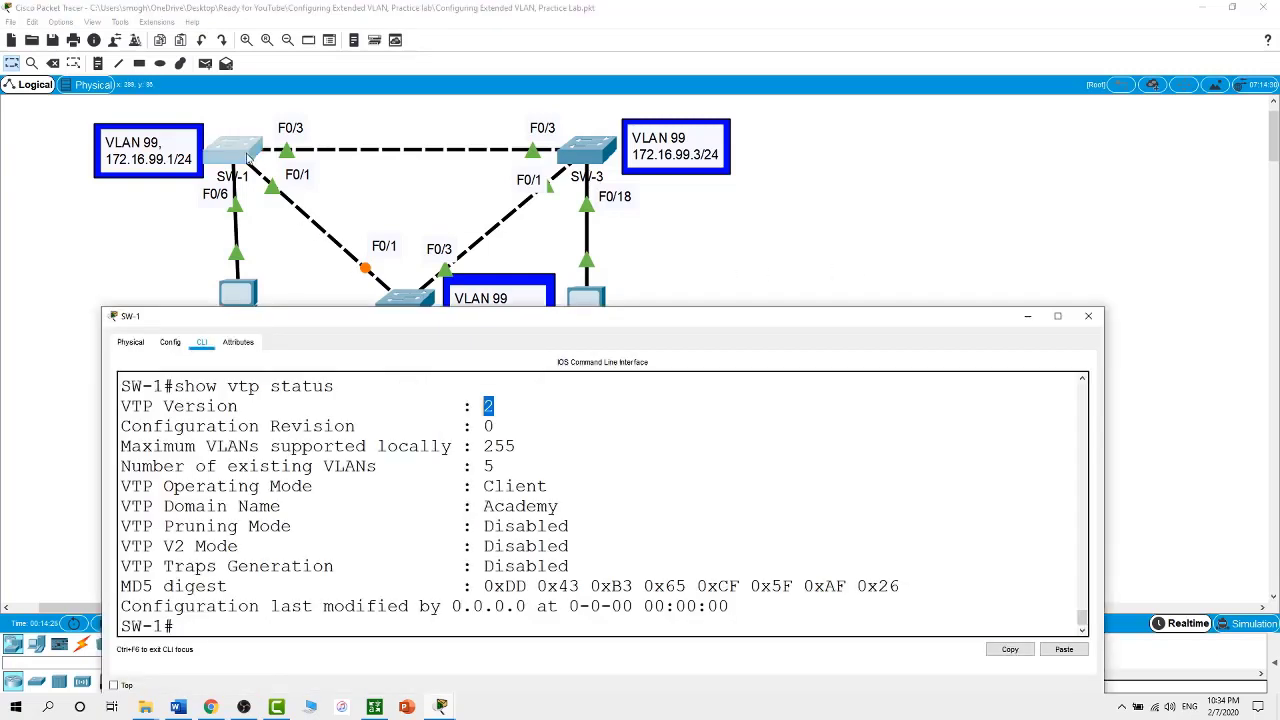
{"action": "left_click", "coordinate": [517, 630]}
{"action": "type", "text": "show int er"}
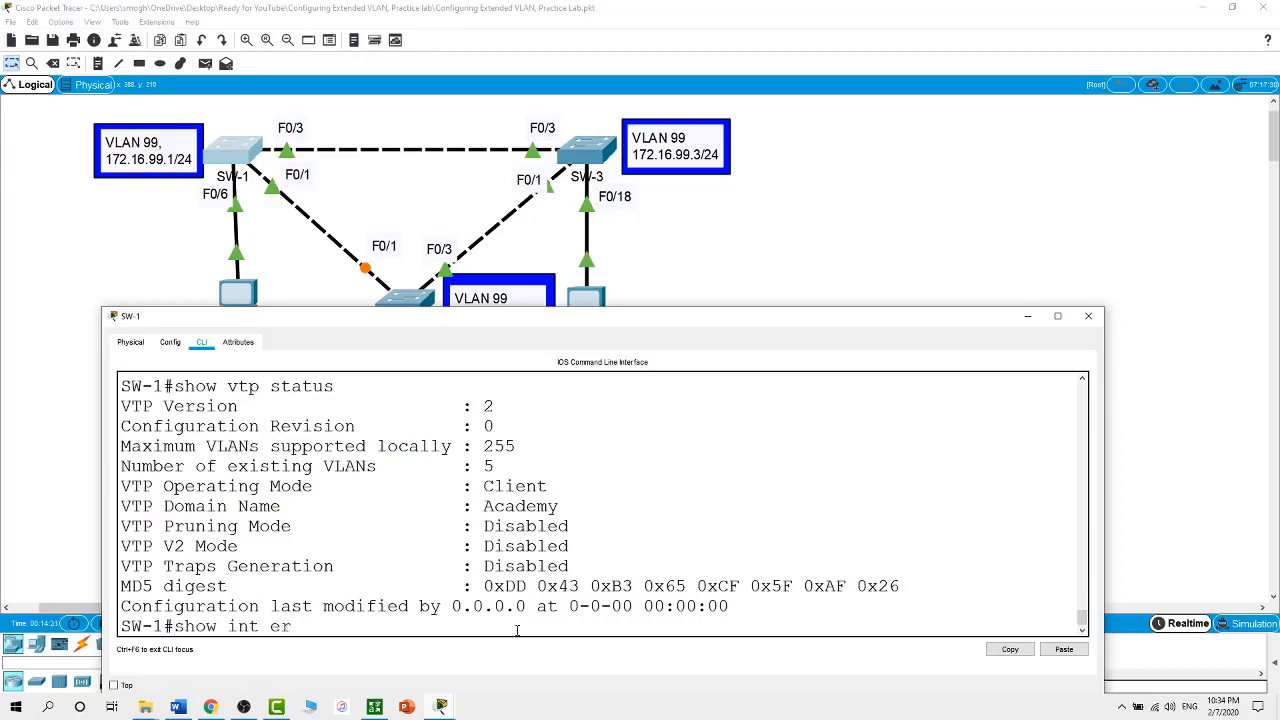
{"action": "key", "text": "BackSpace"}
{"action": "key", "text": "BackSpace"}
{"action": "key", "text": "BackSpace"}
{"action": "type", "text": "e"}
{"action": "key", "text": "Tab"}
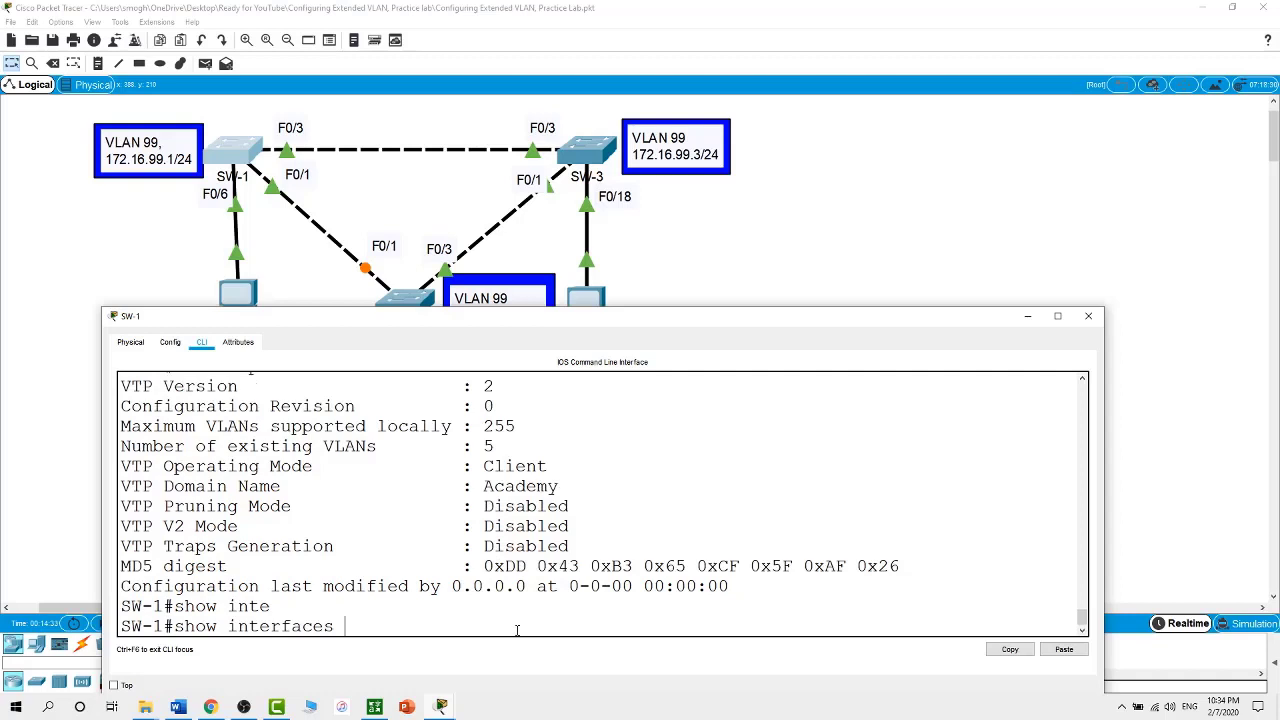
{"action": "type", "text": "f0/"}
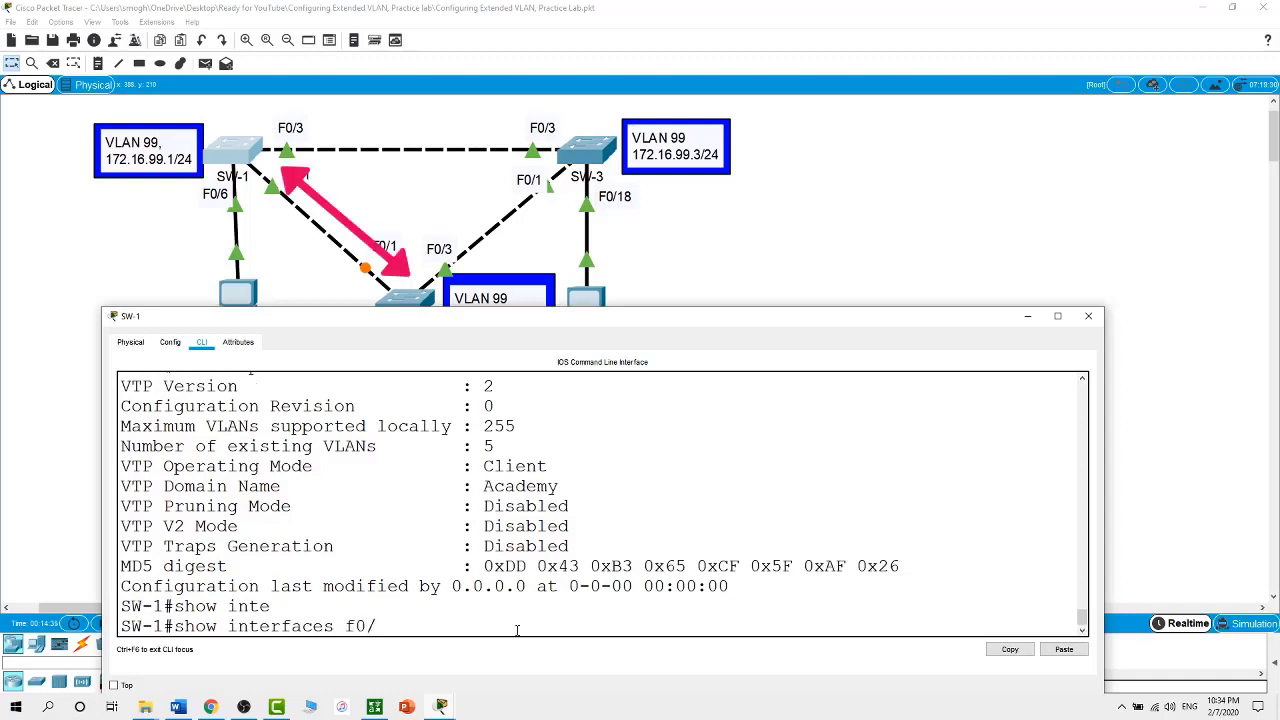
{"action": "type", "text": "1"}
{"action": "type", "text": " switchport"}
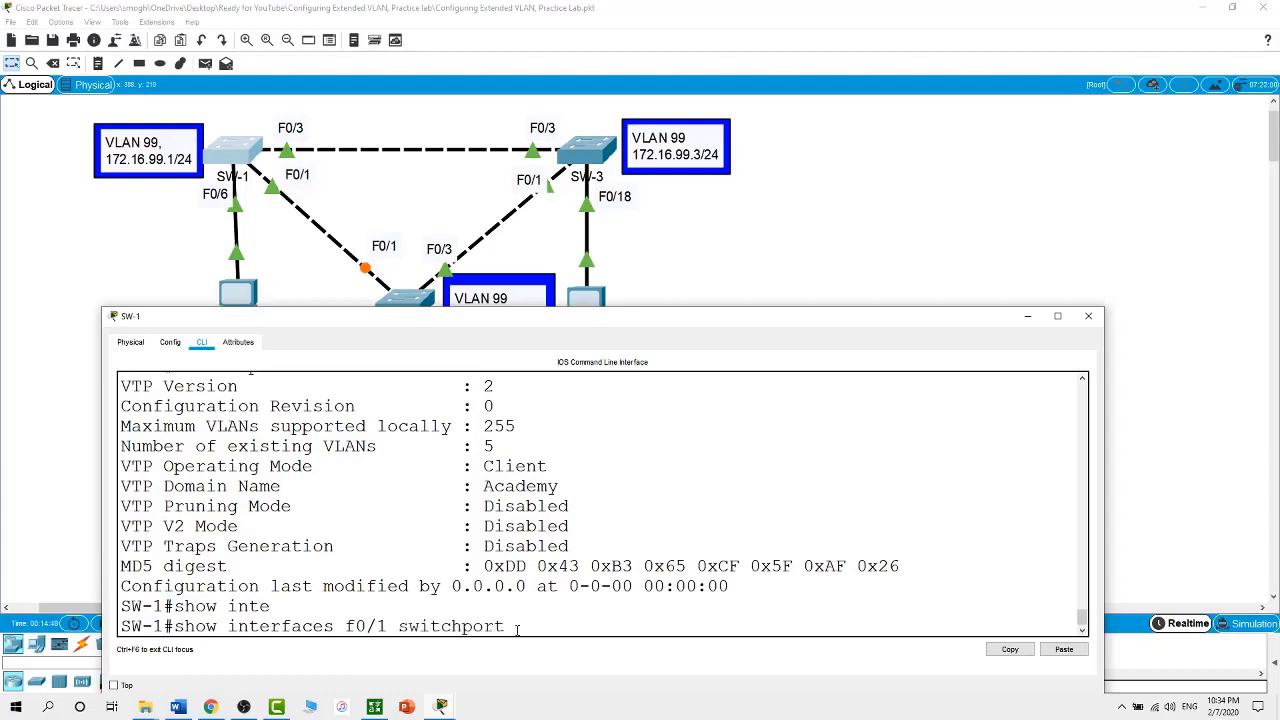
{"action": "key", "text": "Return"}
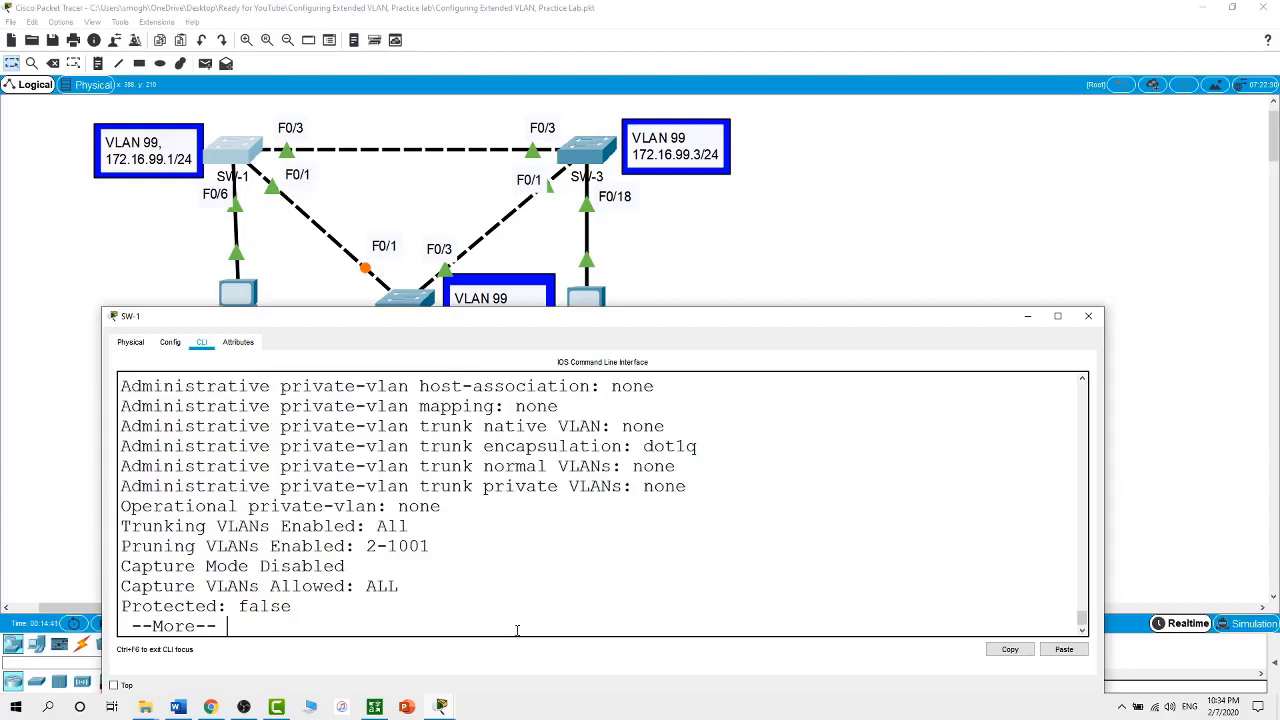
{"action": "key", "text": "space"}
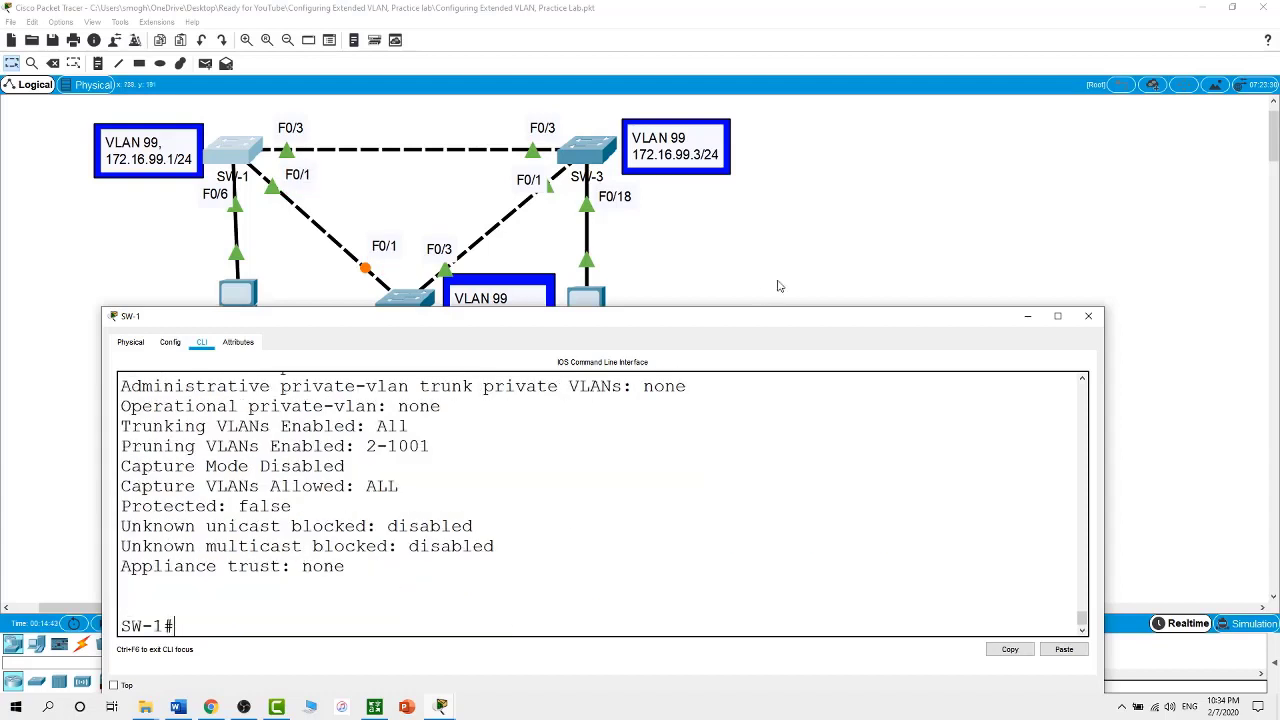
Highlight Fa0/1, its switchport Enabled status and static access operational mode, then restore the window size
{"action": "left_click_drag", "start_coordinate": [765, 311], "coordinate": [860, 3]}
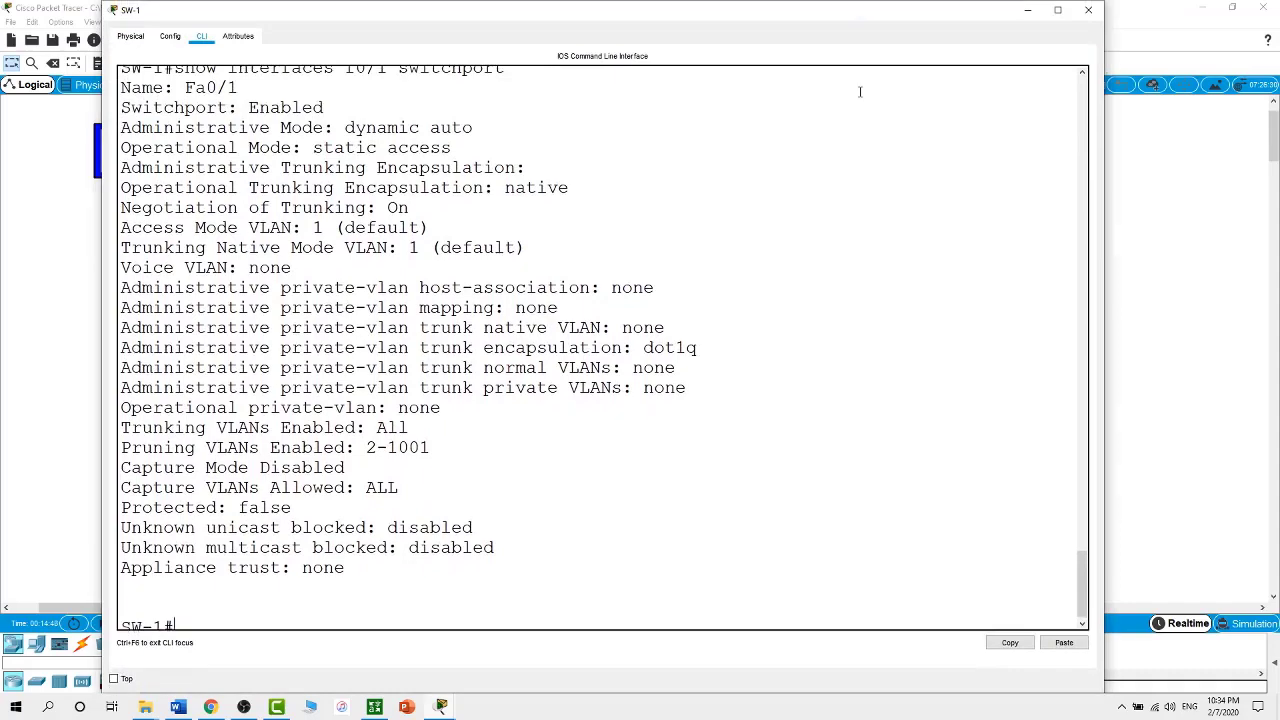
{"action": "scroll", "coordinate": [467, 300], "scroll_direction": "up", "scroll_amount": 2}
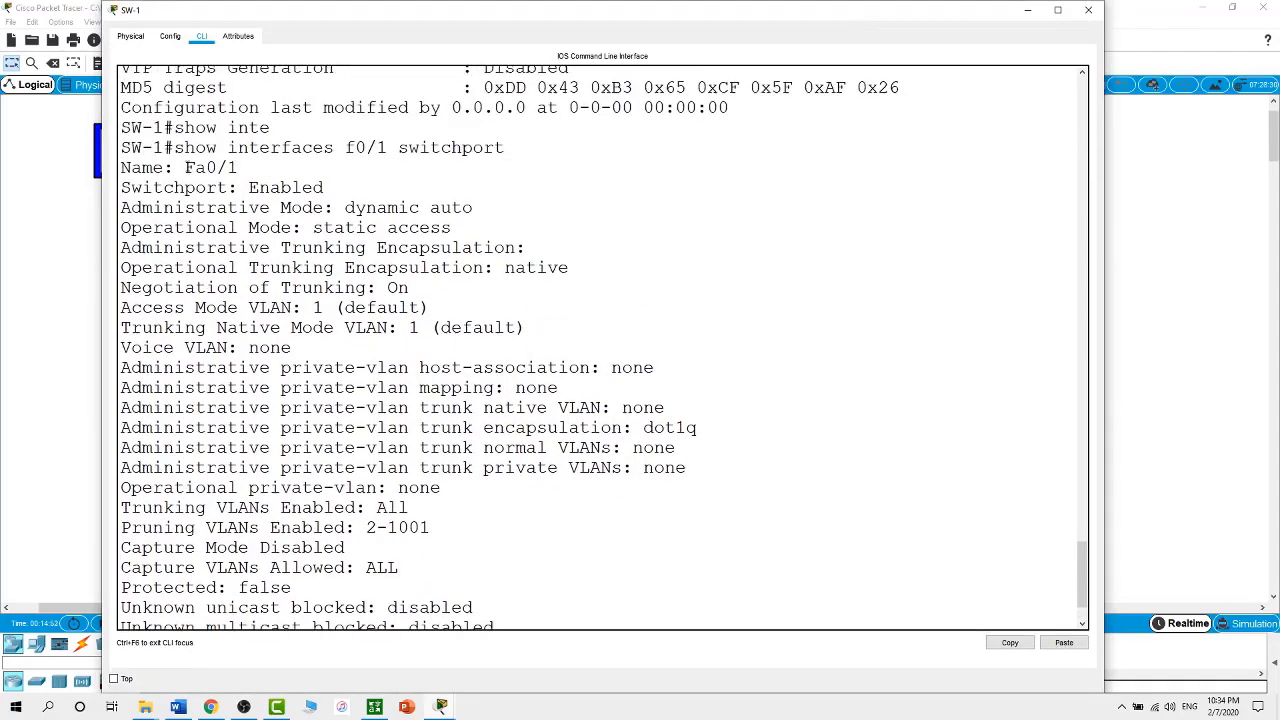
{"action": "left_click_drag", "start_coordinate": [185, 168], "coordinate": [242, 178]}
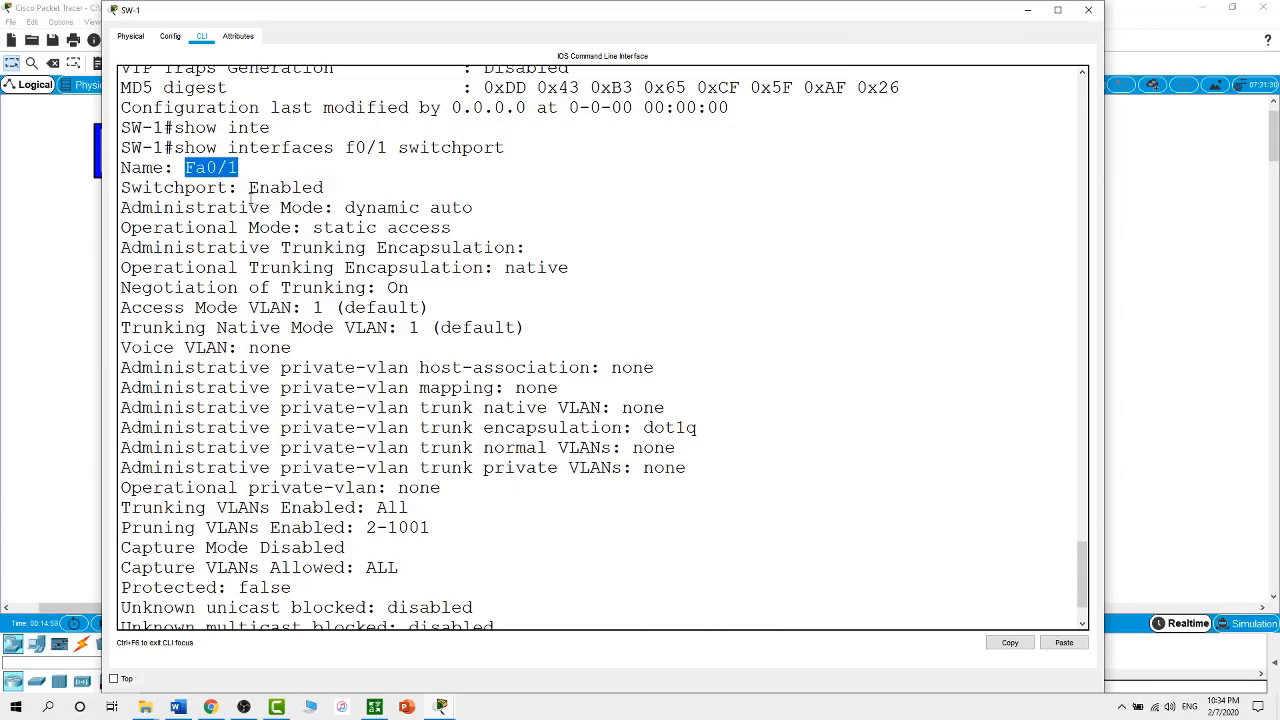
{"action": "left_click_drag", "start_coordinate": [249, 190], "coordinate": [474, 208]}
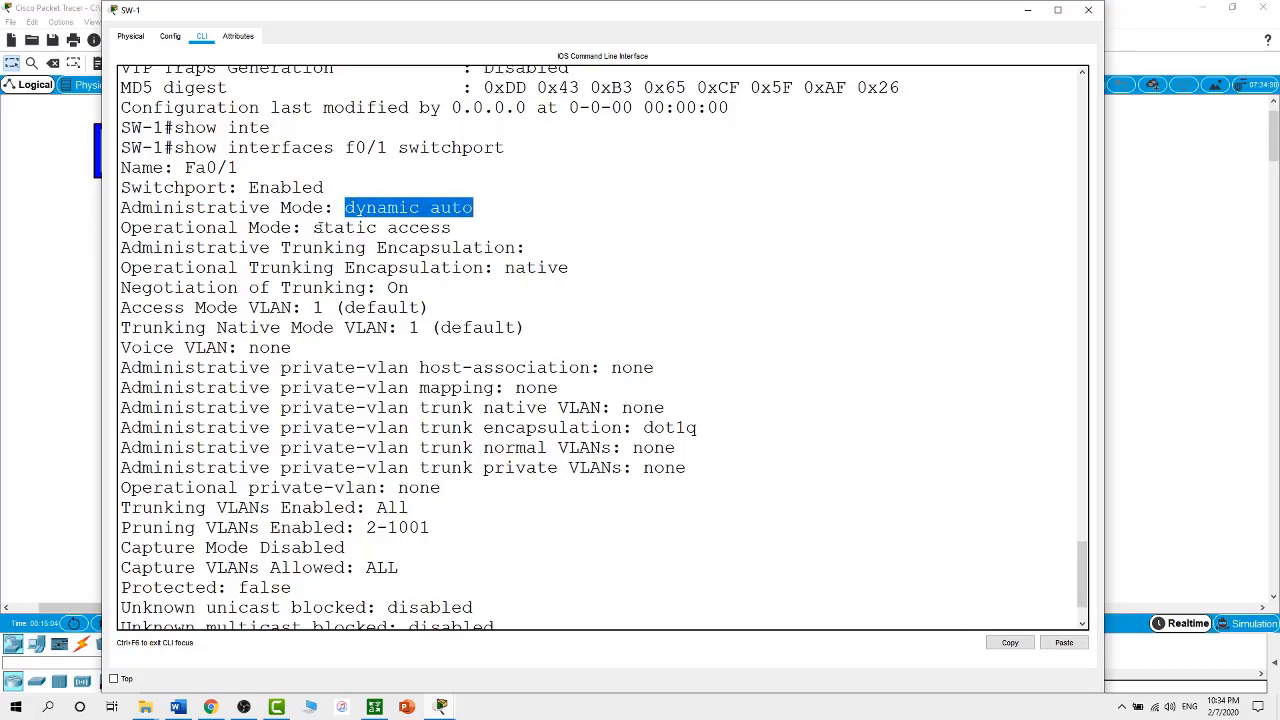
{"action": "left_click_drag", "start_coordinate": [316, 227], "coordinate": [459, 231]}
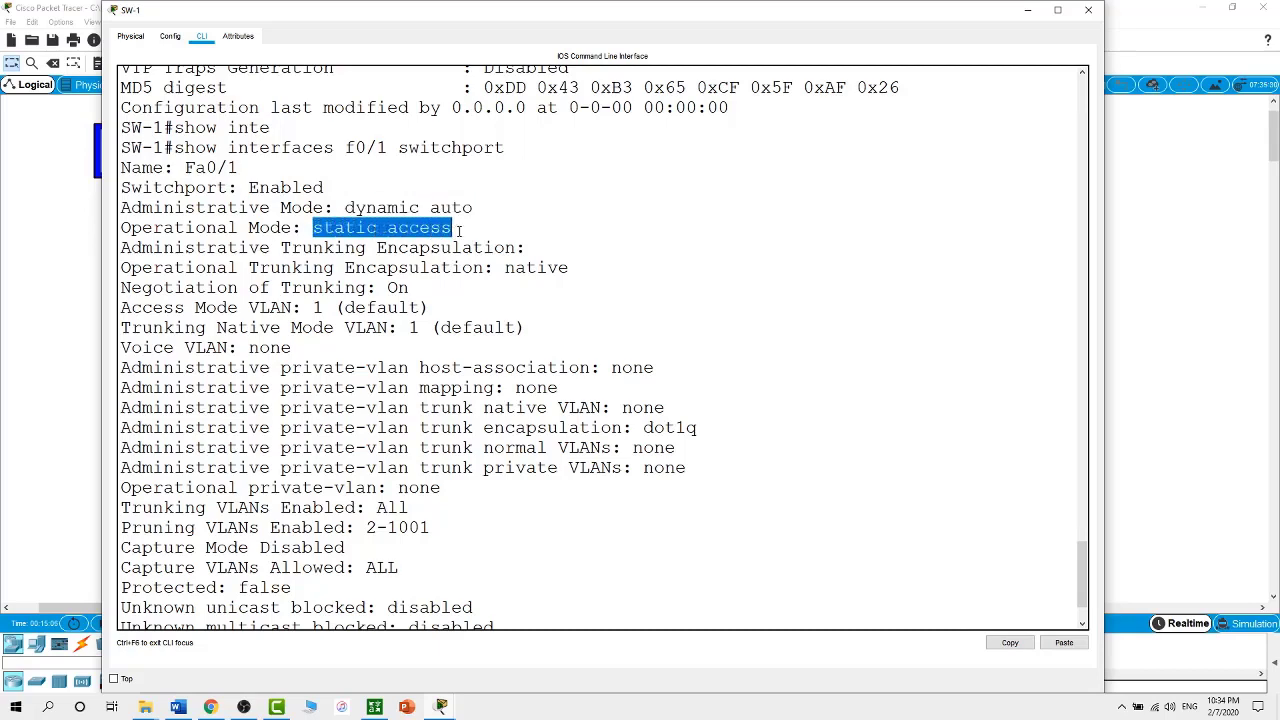
{"action": "left_click_drag", "start_coordinate": [718, 2], "coordinate": [706, 350]}
{"action": "left_click", "coordinate": [694, 511]}
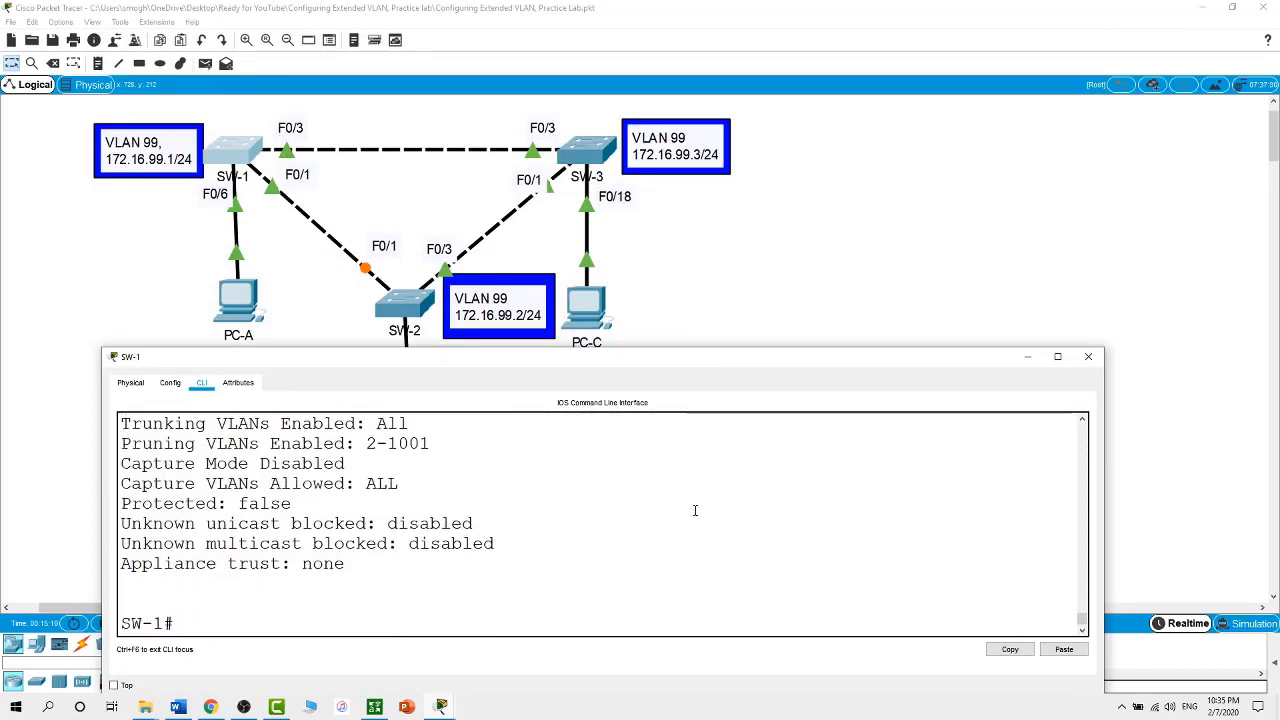
{"action": "left_click", "coordinate": [408, 297]}
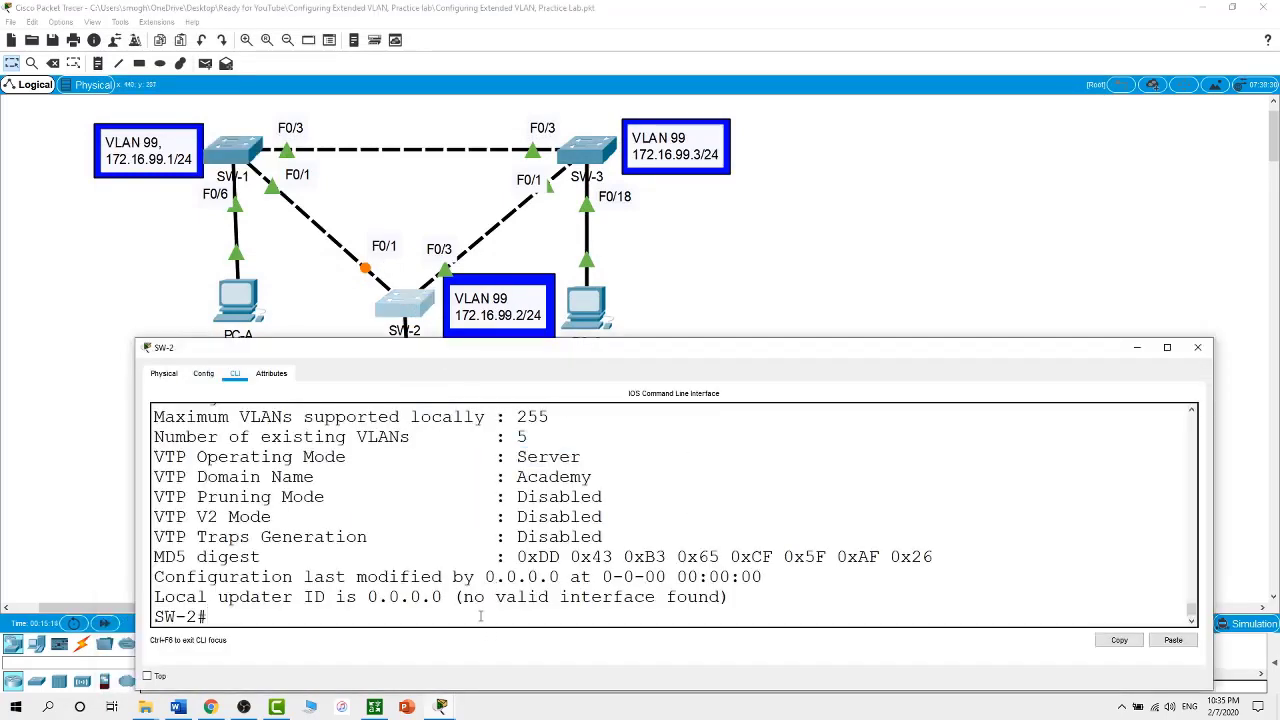
{"action": "type", "text": "show int f0/1 swit"}
{"action": "key", "text": "Return"}
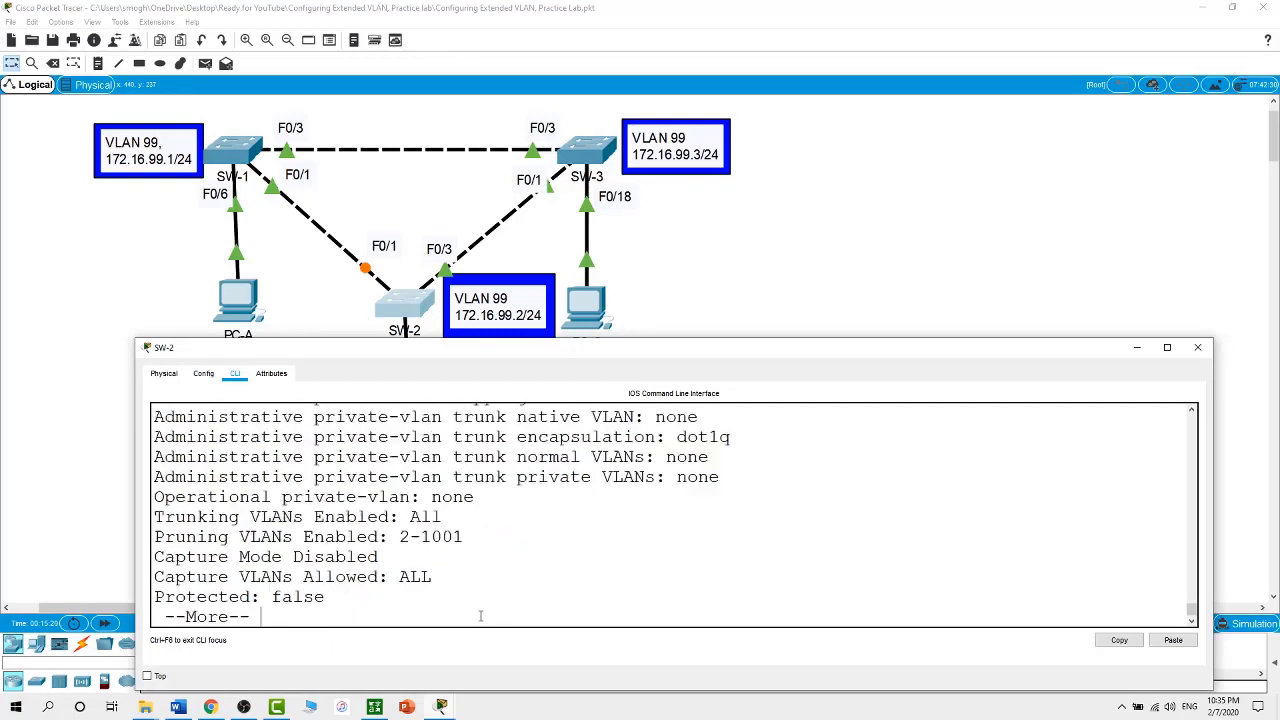
{"action": "key", "text": "space"}
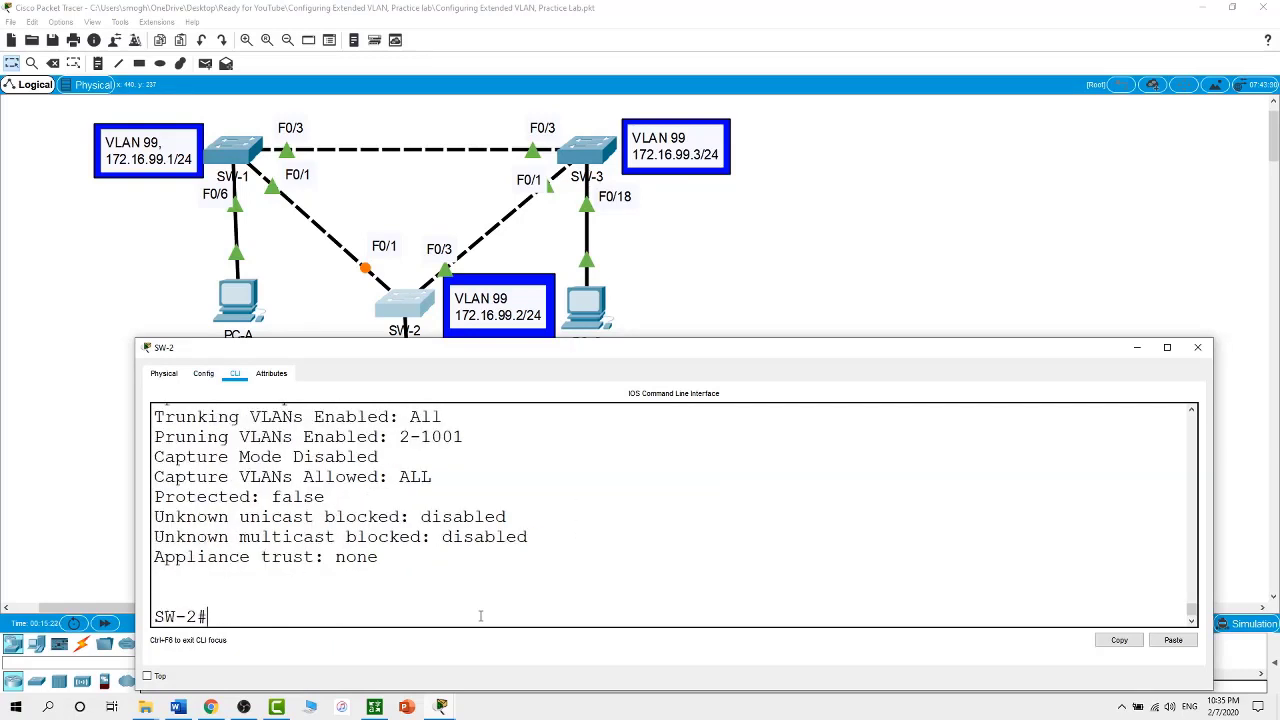
{"action": "scroll", "coordinate": [480, 616], "scroll_direction": "up", "scroll_amount": 10}
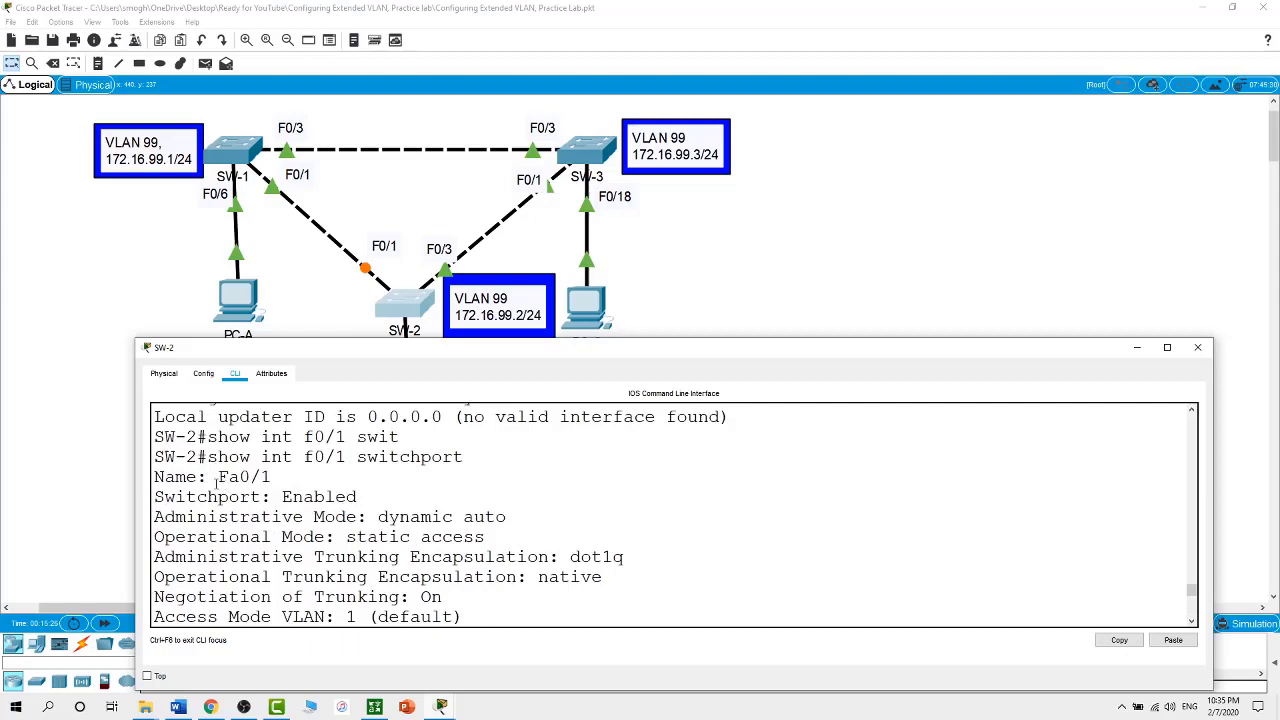
{"action": "left_click_drag", "start_coordinate": [217, 478], "coordinate": [506, 517]}
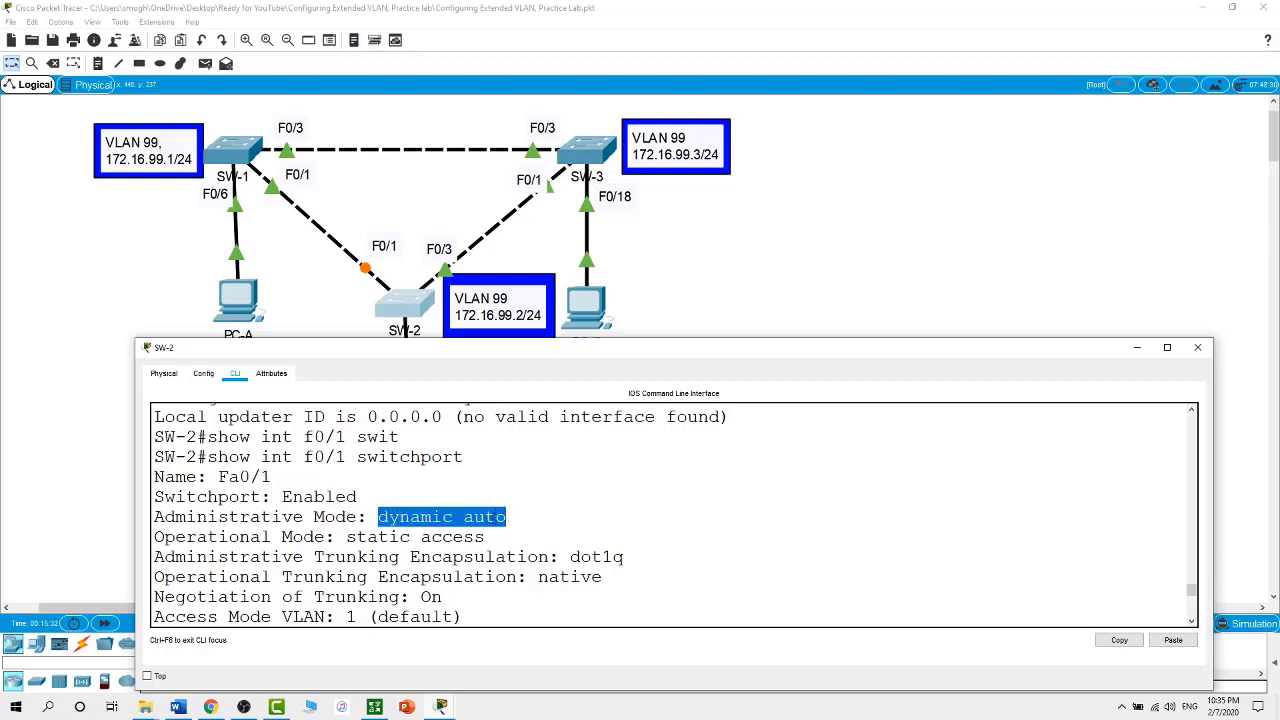
{"action": "left_click_drag", "start_coordinate": [347, 537], "coordinate": [497, 533]}
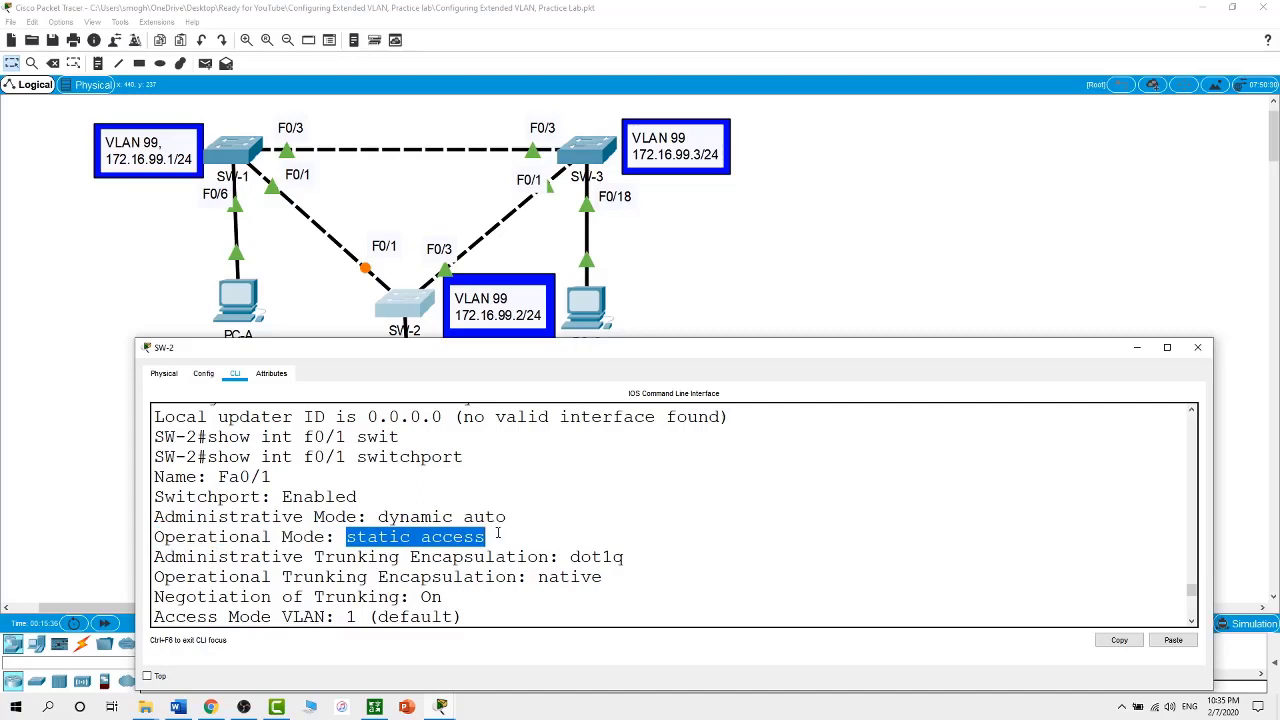
{"action": "scroll", "coordinate": [497, 535], "scroll_direction": "down", "scroll_amount": 5}
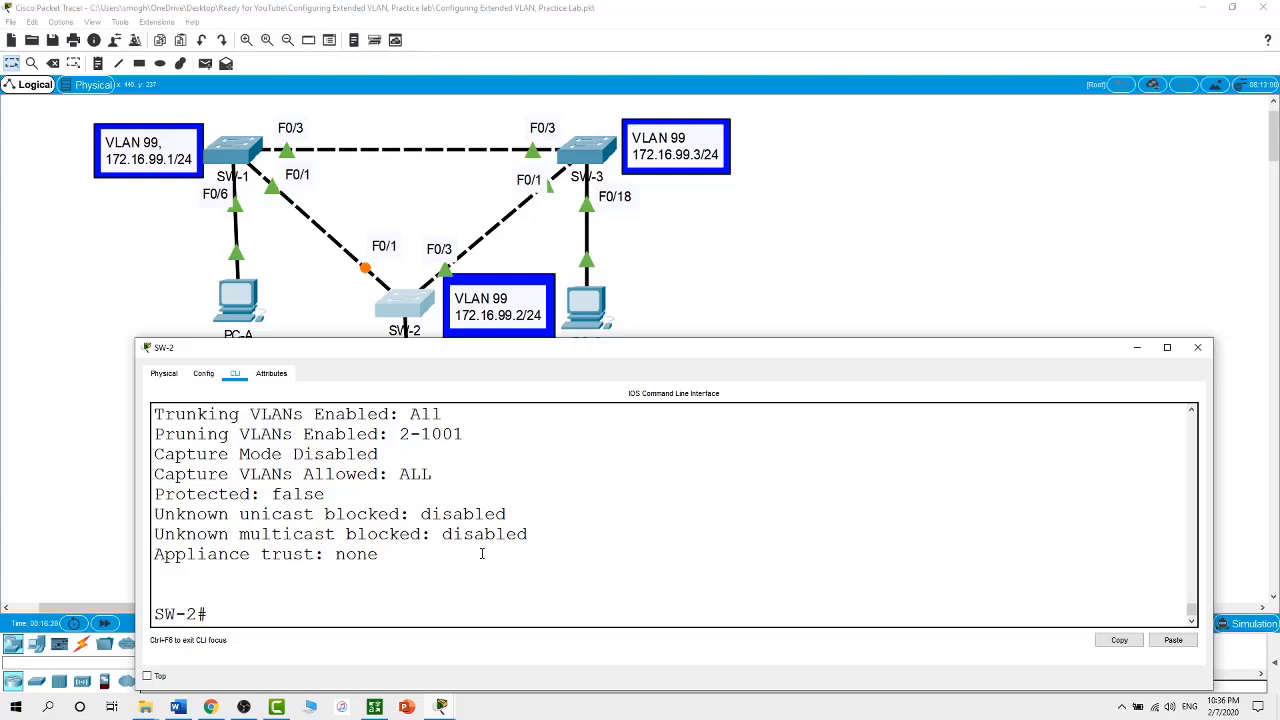
{"action": "scroll", "coordinate": [481, 553], "scroll_direction": "up", "scroll_amount": 8}
{"action": "left_click_drag", "start_coordinate": [346, 534], "coordinate": [484, 536]}
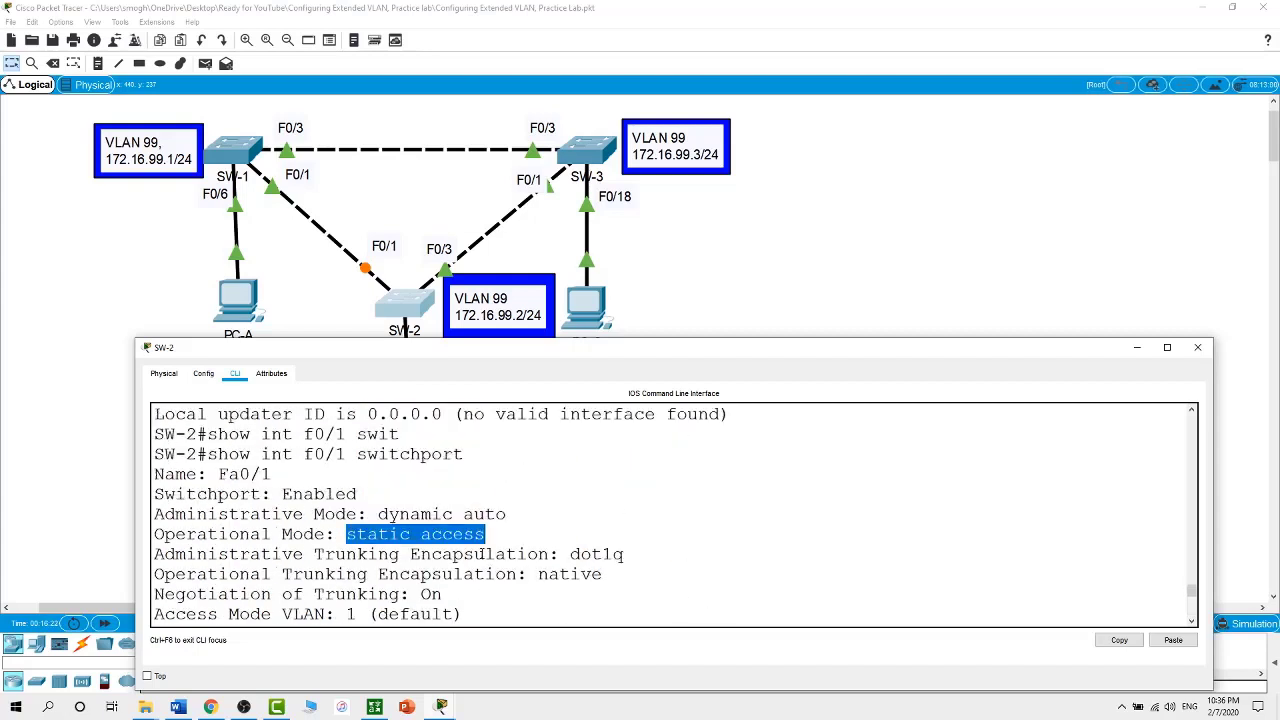
{"action": "scroll", "coordinate": [481, 553], "scroll_direction": "down", "scroll_amount": 2}
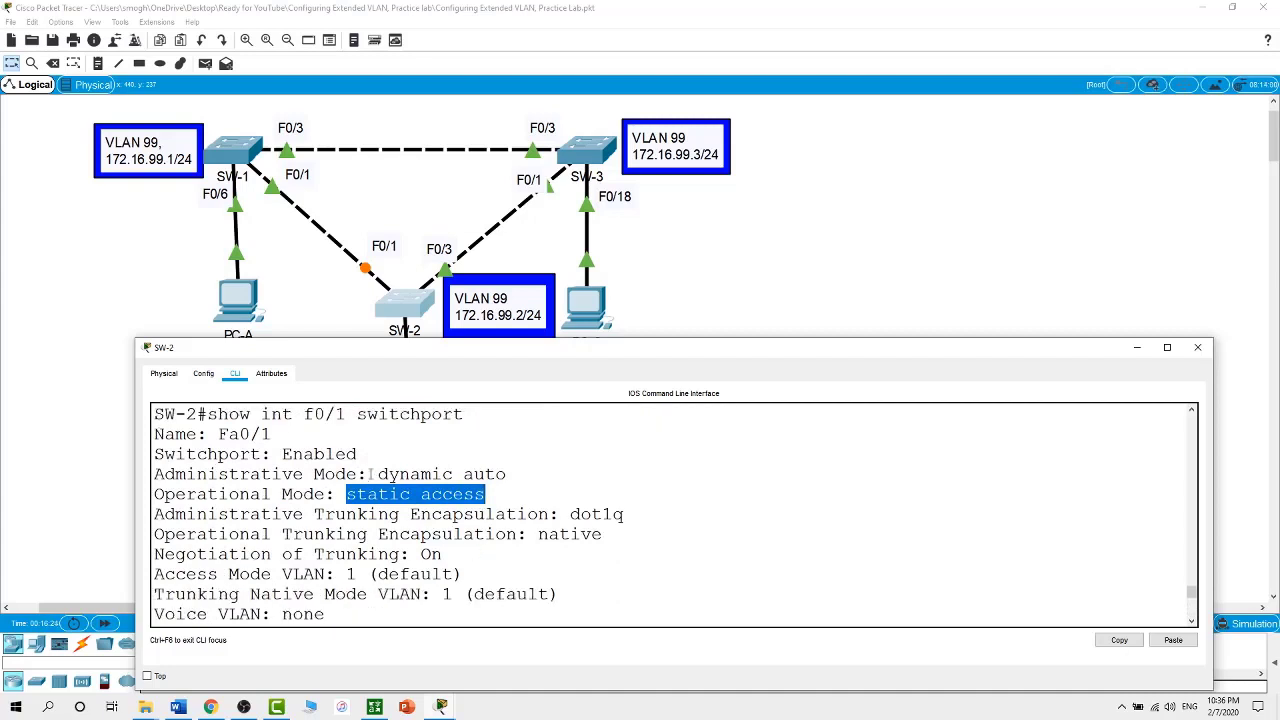
{"action": "left_click_drag", "start_coordinate": [368, 474], "coordinate": [524, 474]}
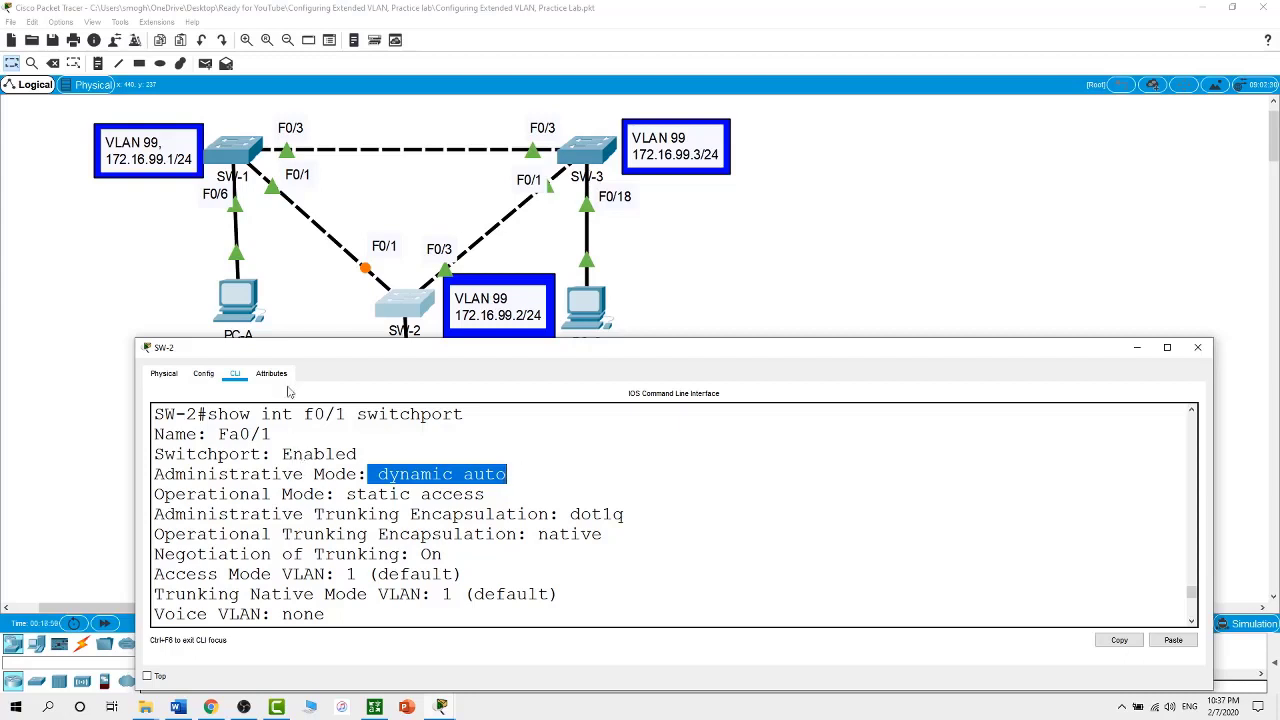
On SW-1, set interface Fa0/1 to switchport mode dynamic desirable
{"action": "left_click", "coordinate": [721, 280]}
{"action": "left_click", "coordinate": [242, 157]}
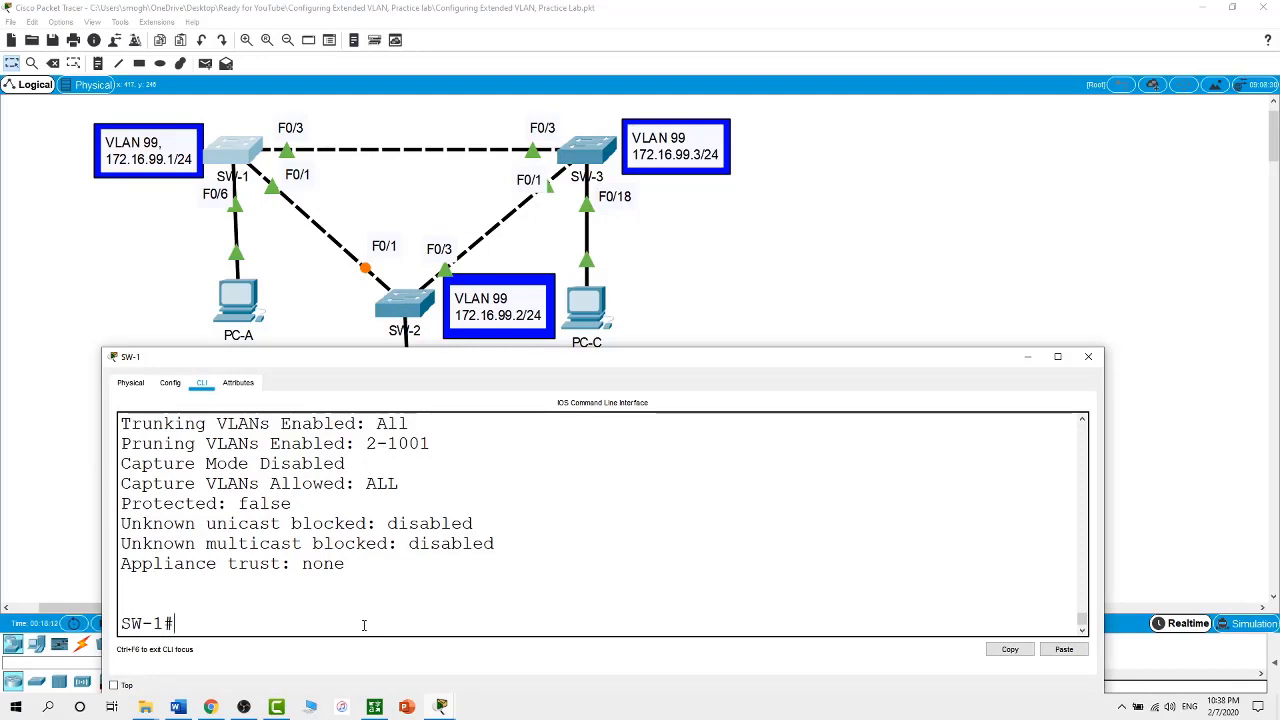
{"action": "type", "text": "conf t"}
{"action": "key", "text": "Return"}
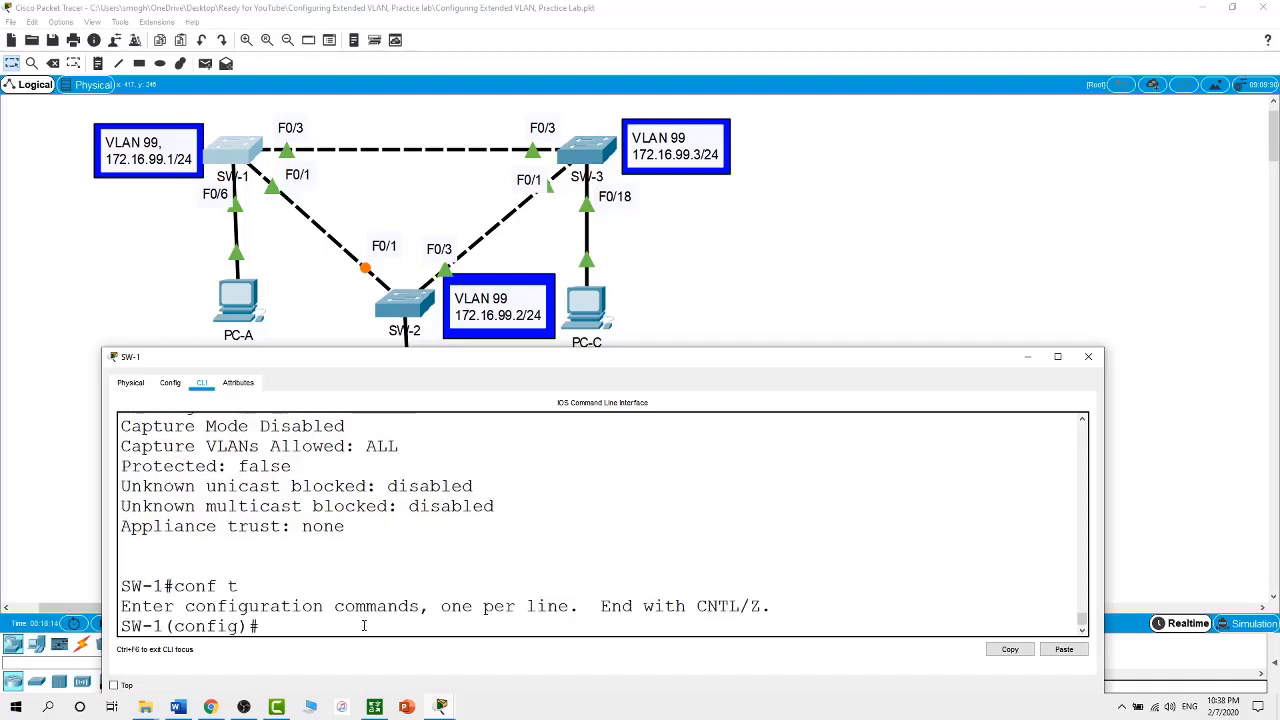
{"action": "type", "text": "int f0/1"}
{"action": "key", "text": "Return"}
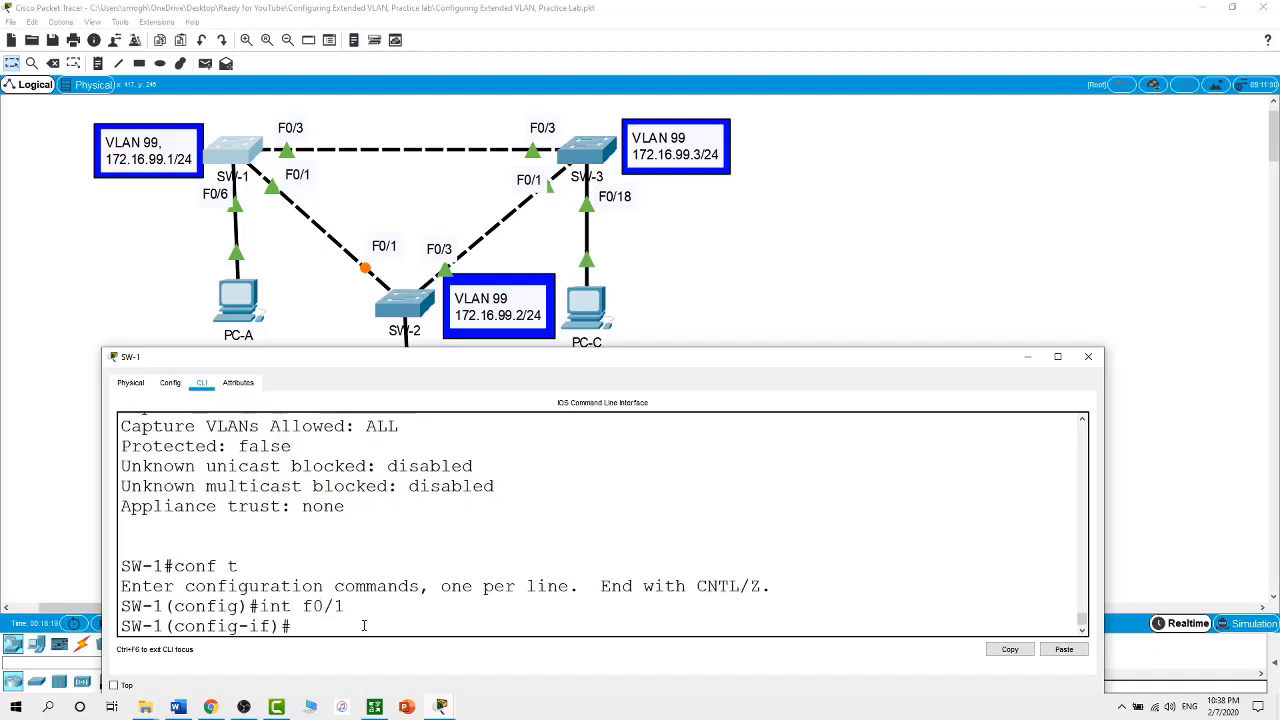
{"action": "type", "text": "swi"}
{"action": "key", "text": "Tab"}
{"action": "type", "text": "mo"}
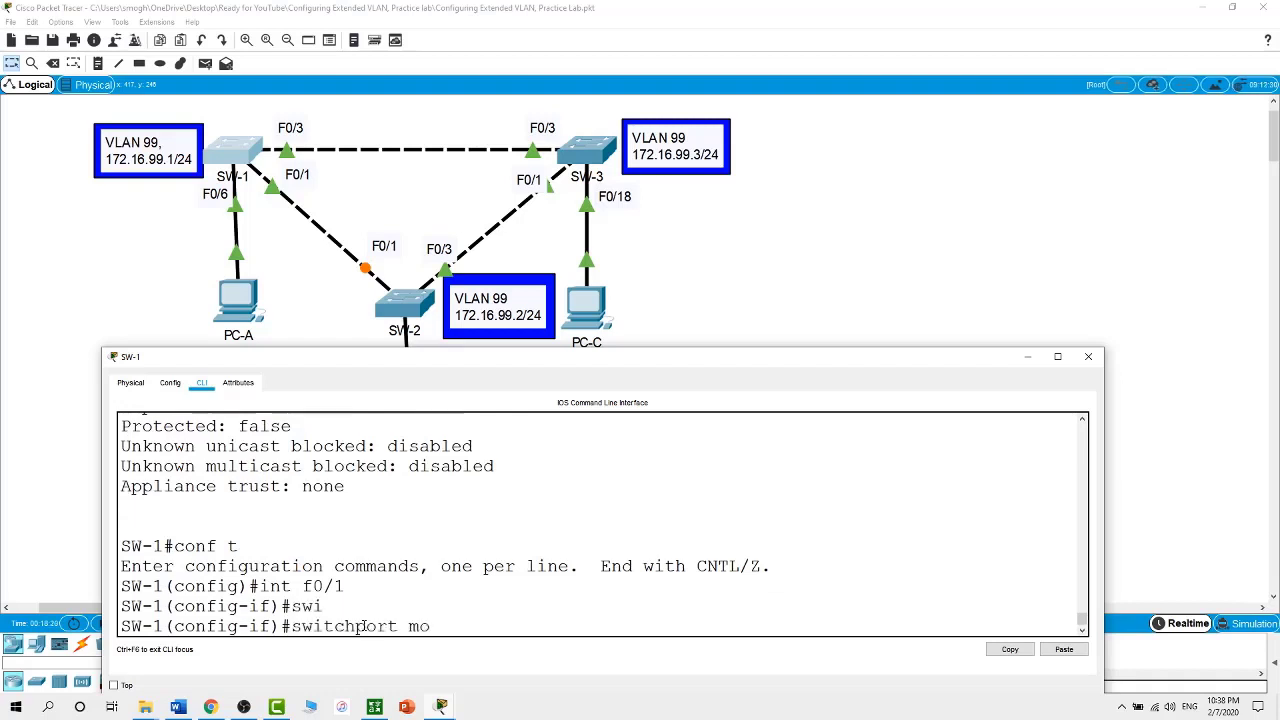
{"action": "key", "text": "Tab"}
{"action": "type", "text": "dy"}
{"action": "key", "text": "Tab"}
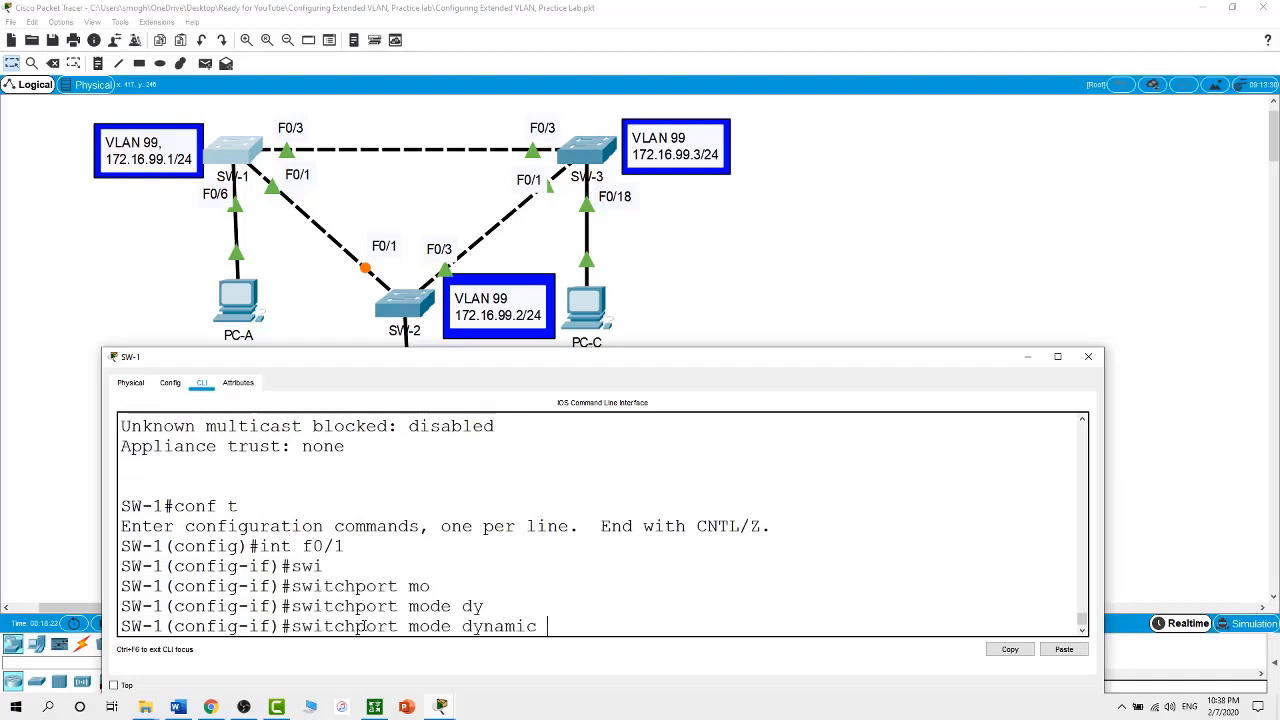
{"action": "type", "text": "de"}
{"action": "key", "text": "Tab"}
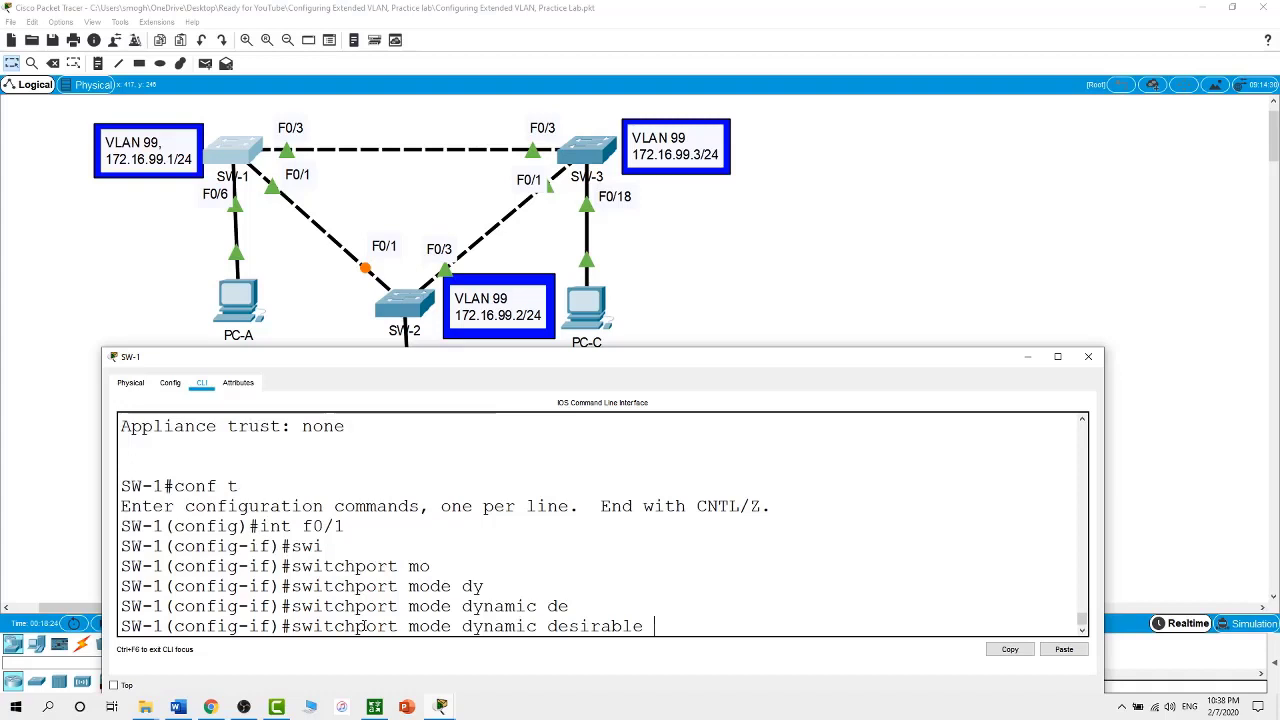
{"action": "key", "text": "Return"}
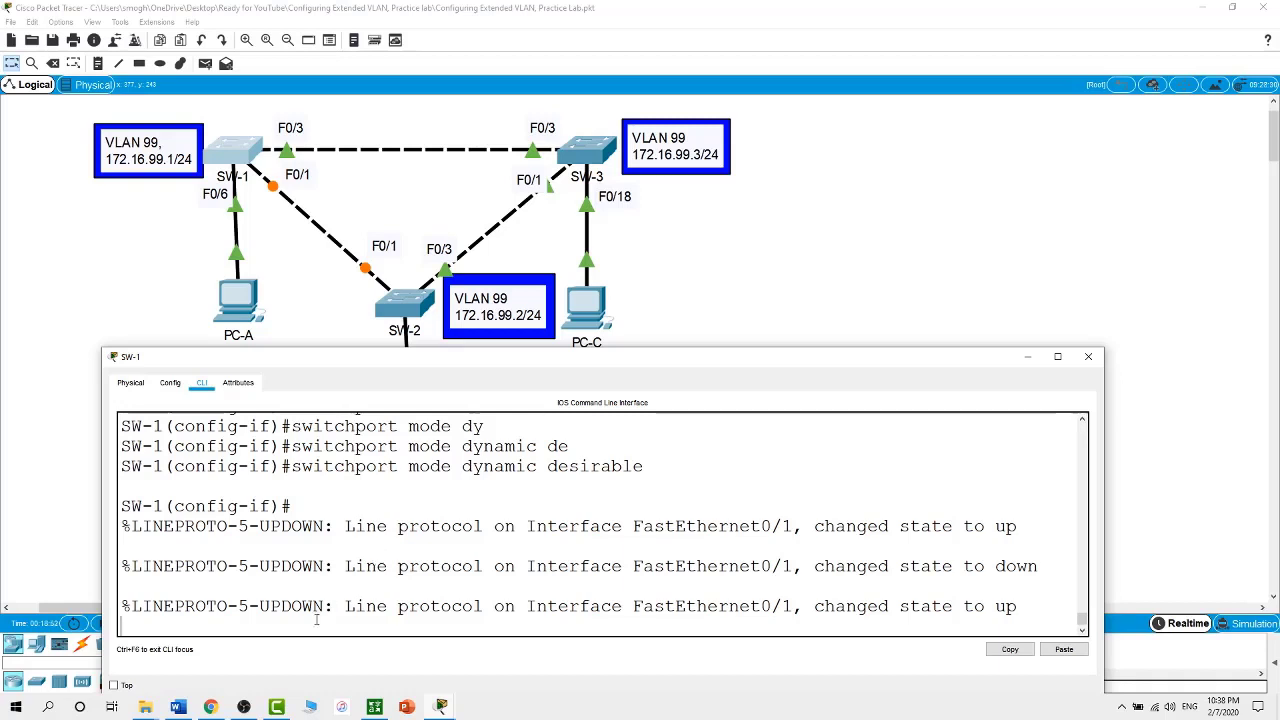
Leave configuration mode and run show int trunk on SW-1
{"action": "key", "text": "Return"}
{"action": "type", "text": "end"}
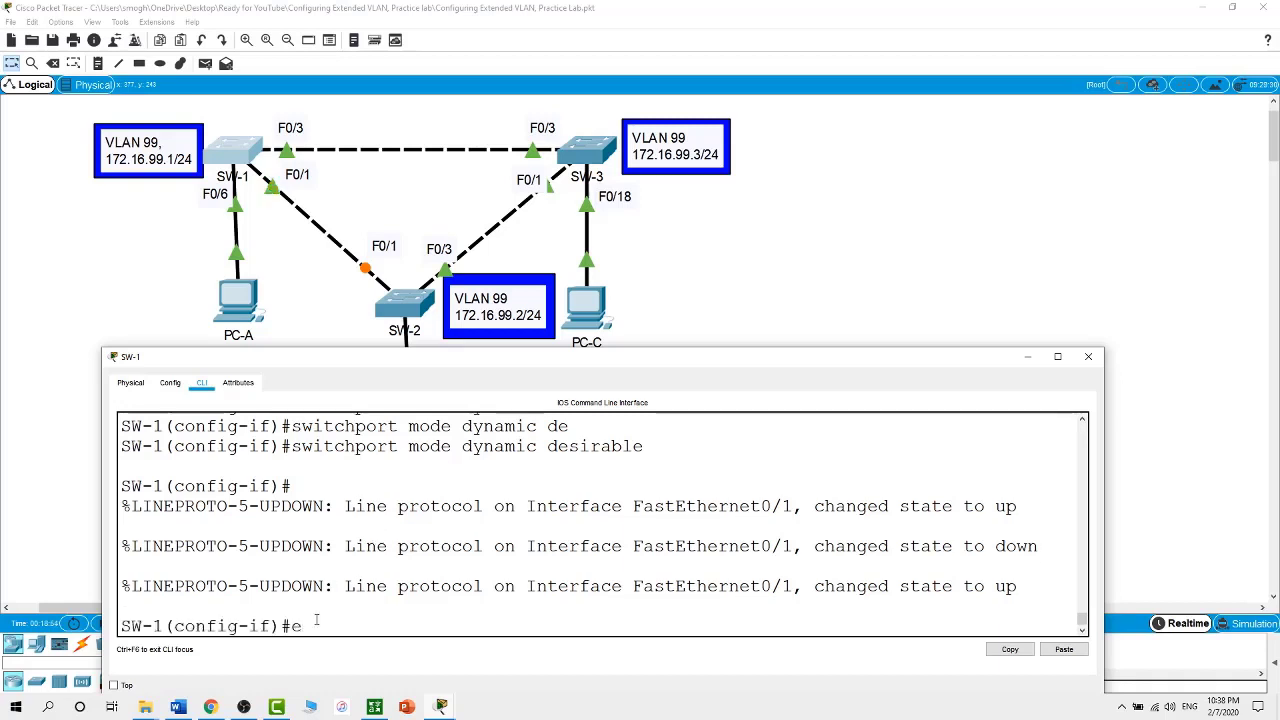
{"action": "key", "text": "Return"}
{"action": "key", "text": "Return"}
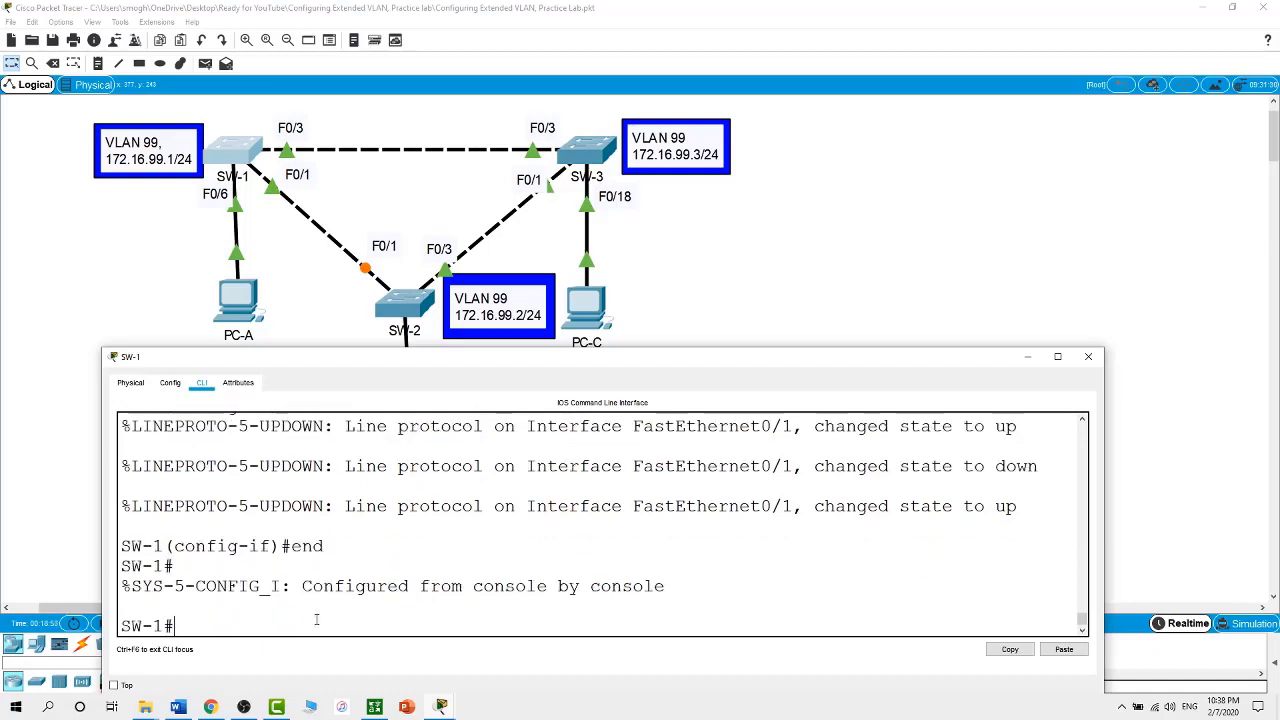
{"action": "type", "text": "show int trunk"}
{"action": "key", "text": "Return"}
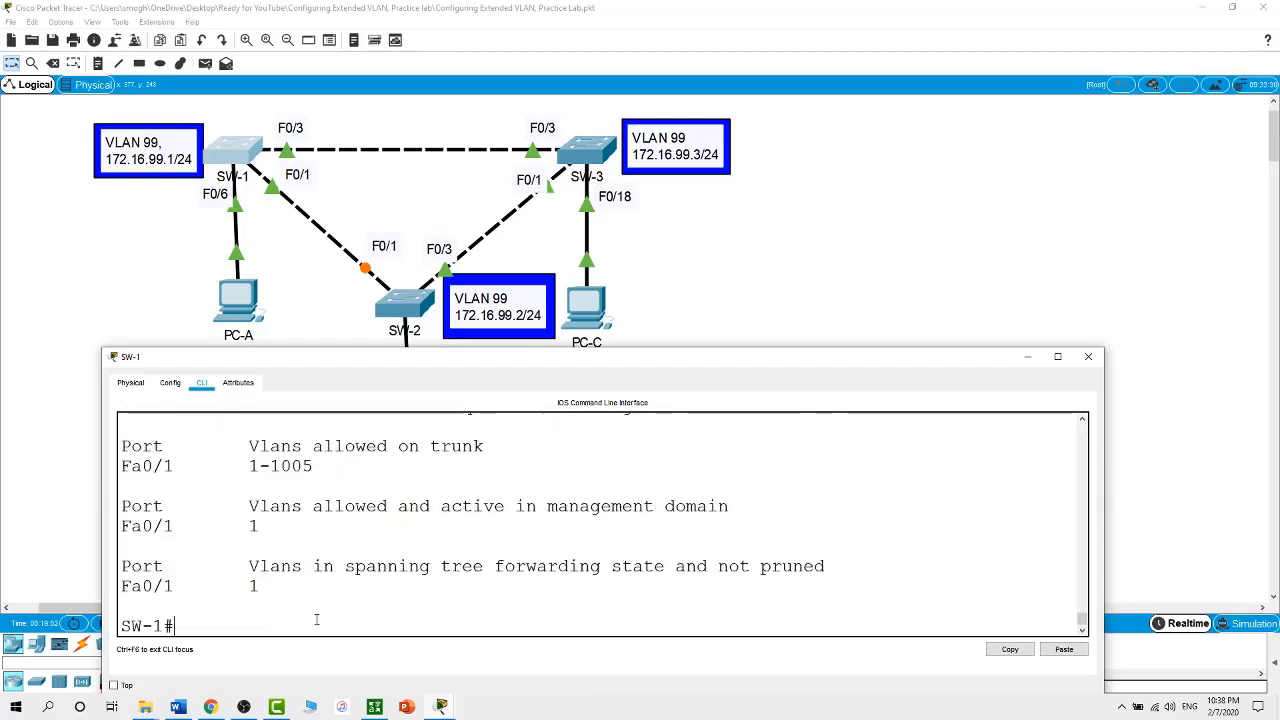
Highlight the n-802.1q encapsulation and Fa0/1's desirable mode in SW-1's trunk output
{"action": "scroll", "coordinate": [316, 620], "scroll_direction": "up", "scroll_amount": 2}
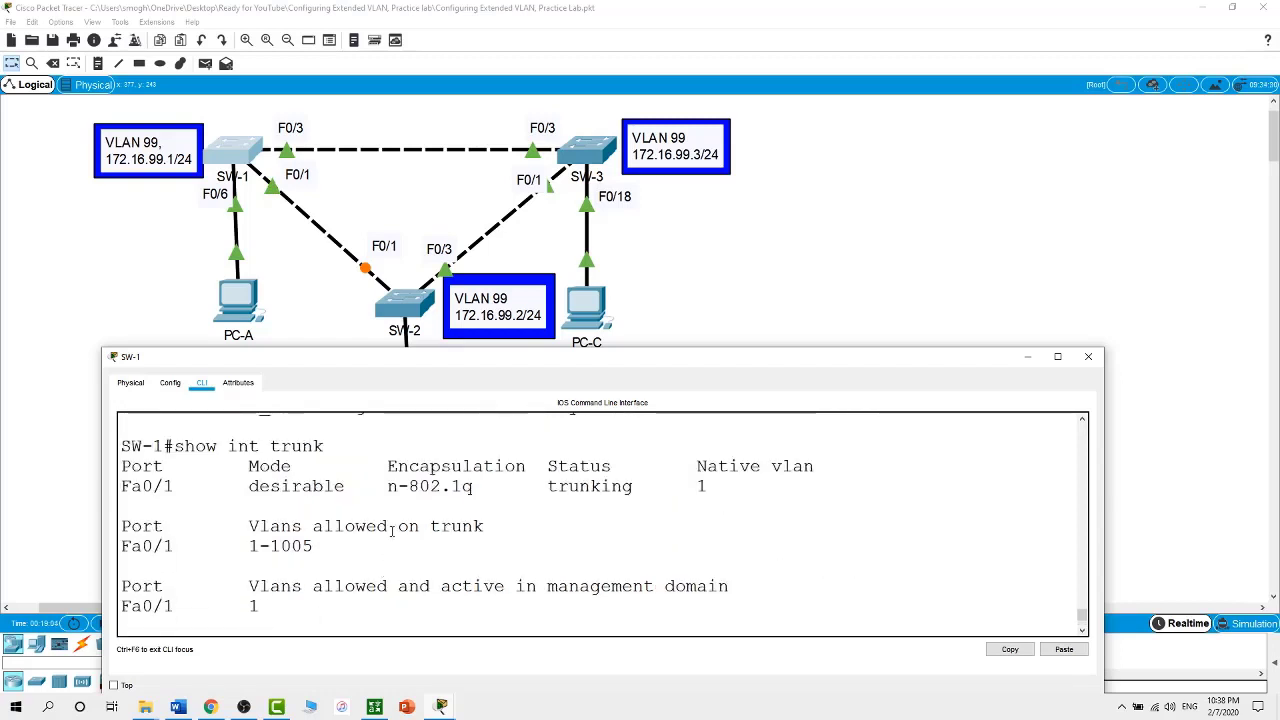
{"action": "left_click_drag", "start_coordinate": [388, 487], "coordinate": [399, 490]}
{"action": "left_click", "coordinate": [408, 504]}
{"action": "left_click_drag", "start_coordinate": [399, 487], "coordinate": [387, 487]}
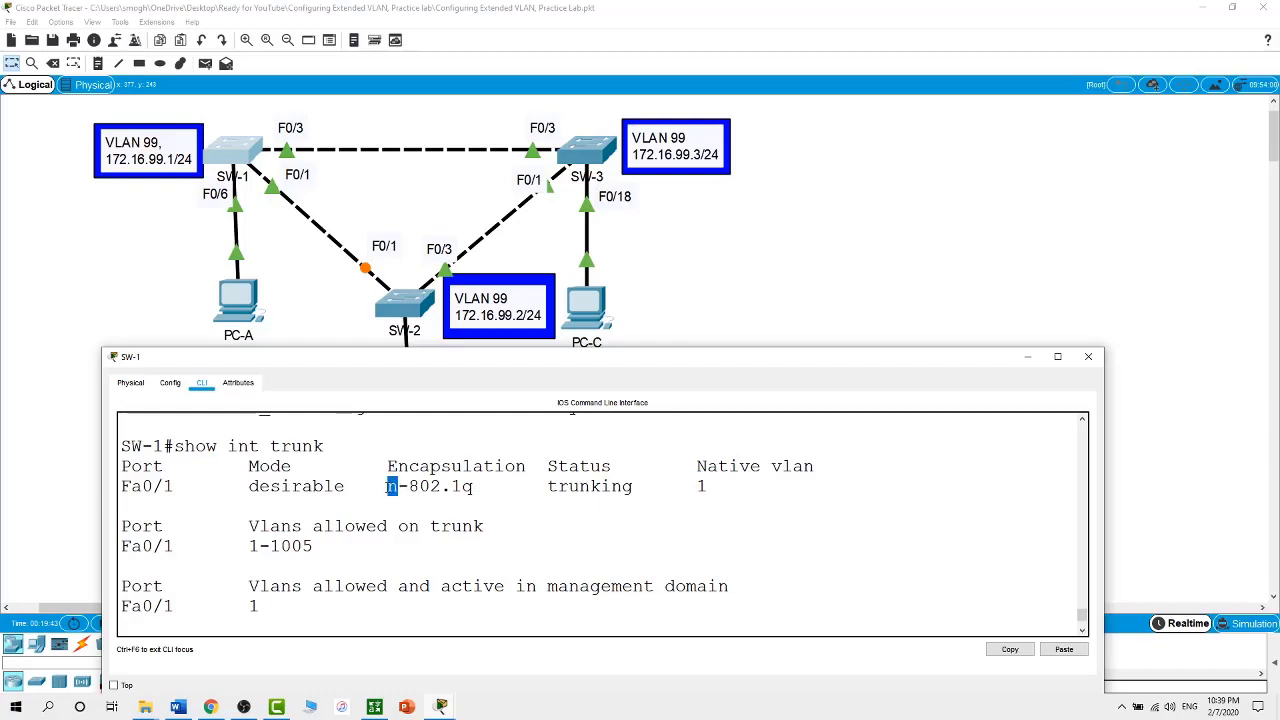
{"action": "left_click", "coordinate": [384, 628]}
{"action": "scroll", "coordinate": [383, 619], "scroll_direction": "down", "scroll_amount": 2}
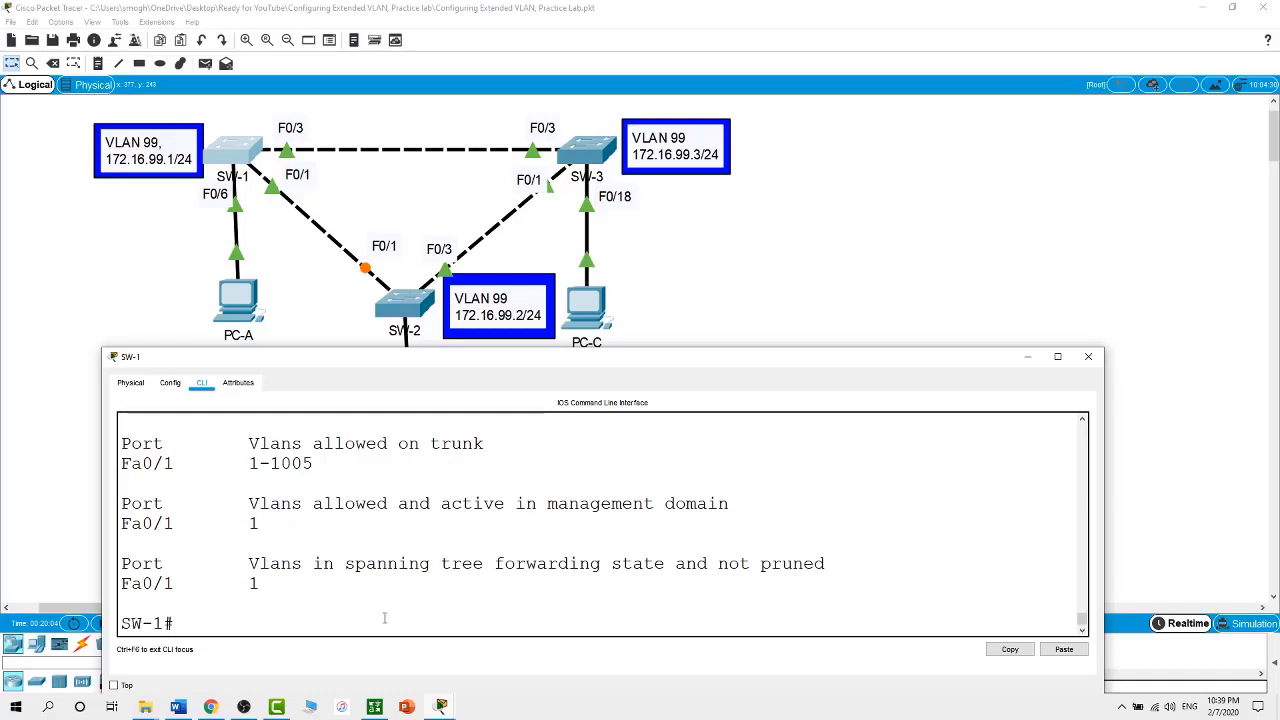
{"action": "scroll", "coordinate": [384, 618], "scroll_direction": "up", "scroll_amount": 3}
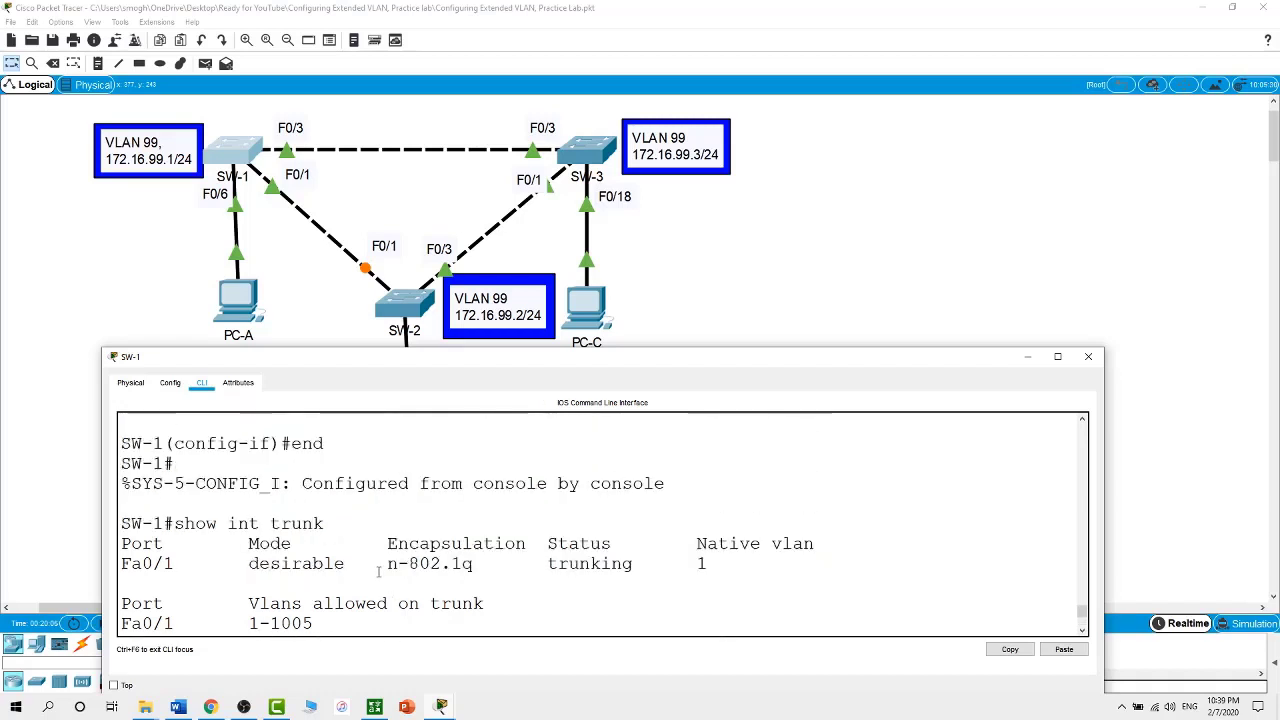
{"action": "scroll", "coordinate": [380, 570], "scroll_direction": "down", "scroll_amount": 1}
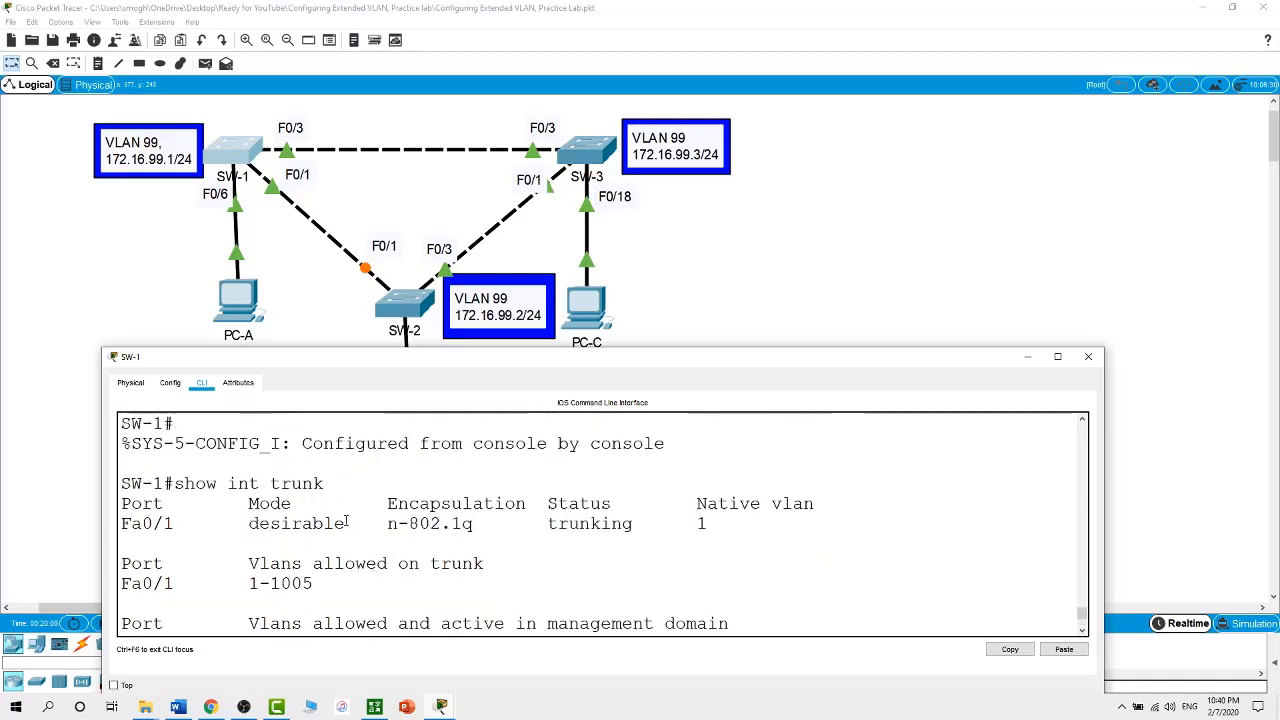
{"action": "left_click_drag", "start_coordinate": [346, 522], "coordinate": [247, 523]}
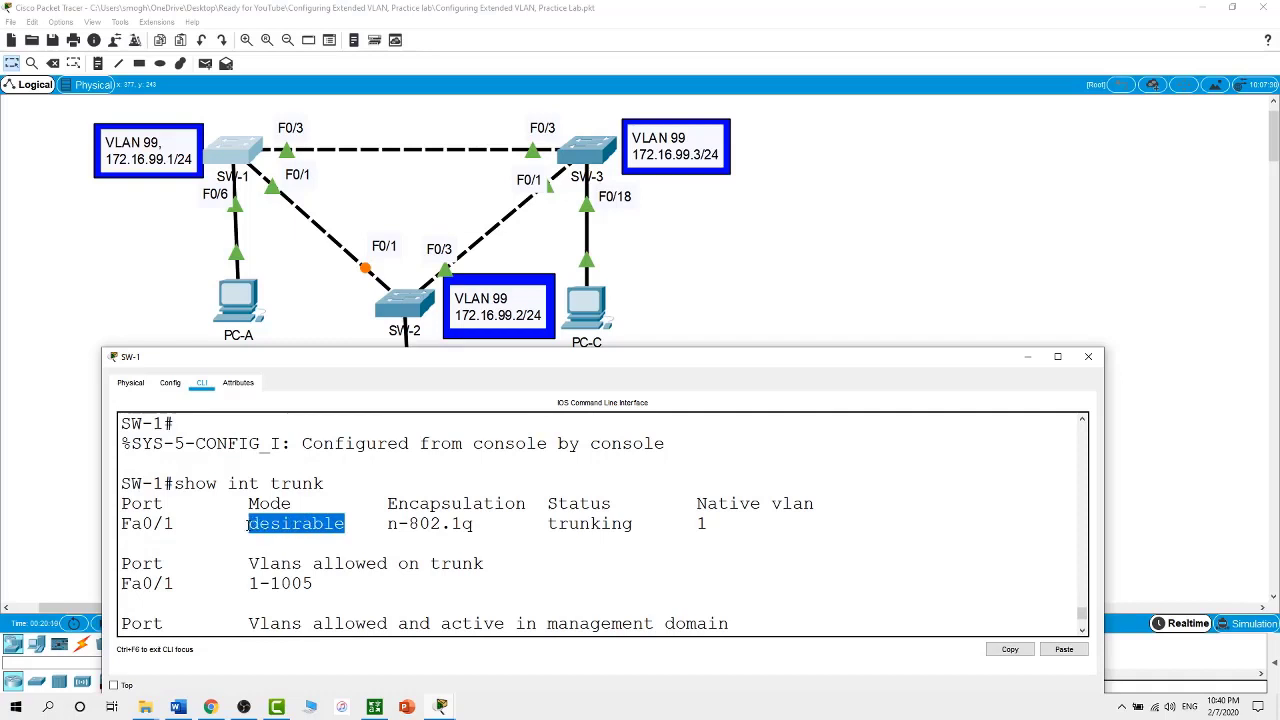
Run show int trunk on SW-2, highlight Fa0/1's auto mode, and close the console
{"action": "left_click", "coordinate": [392, 312]}
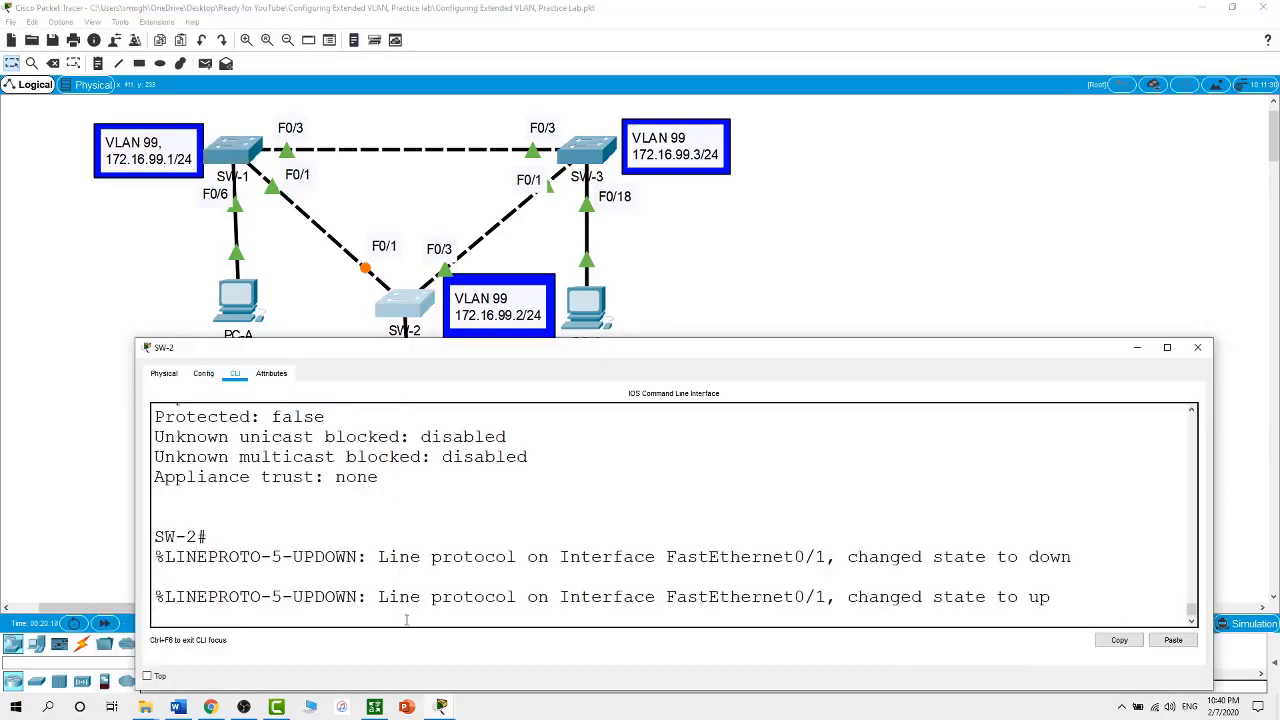
{"action": "key", "text": "Return"}
{"action": "type", "text": "sh"}
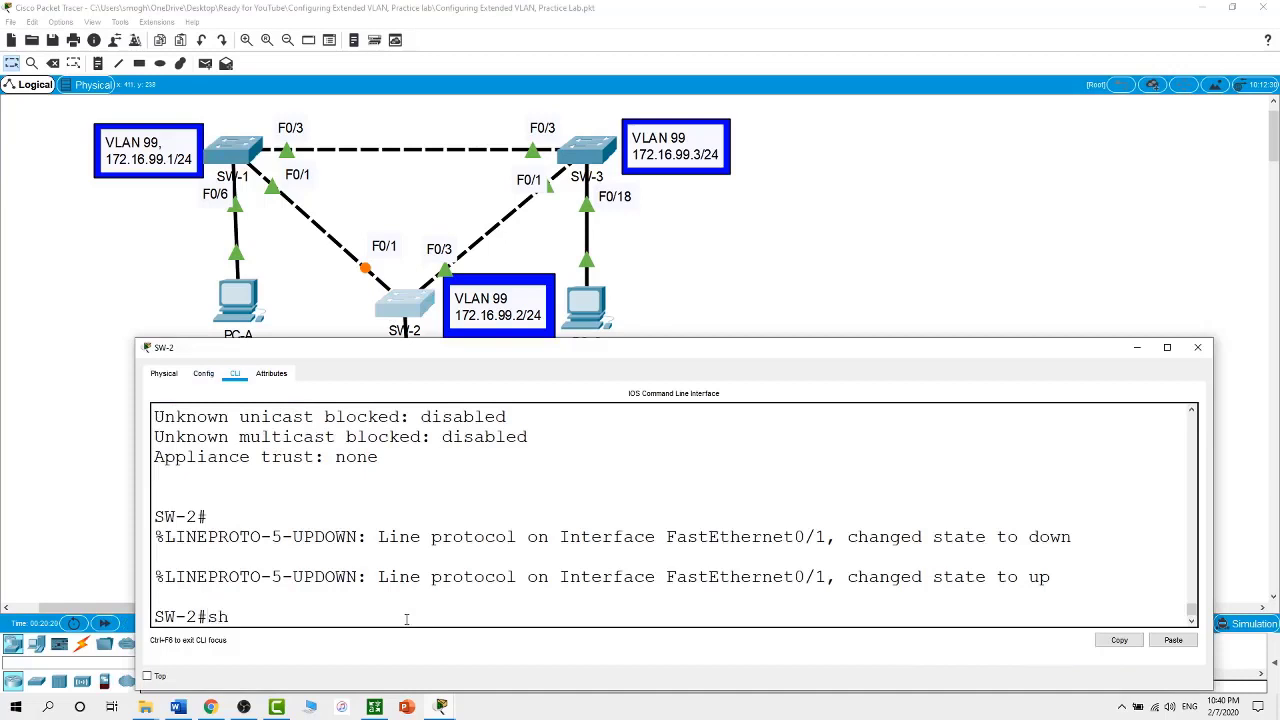
{"action": "type", "text": "ow int trunk"}
{"action": "key", "text": "Return"}
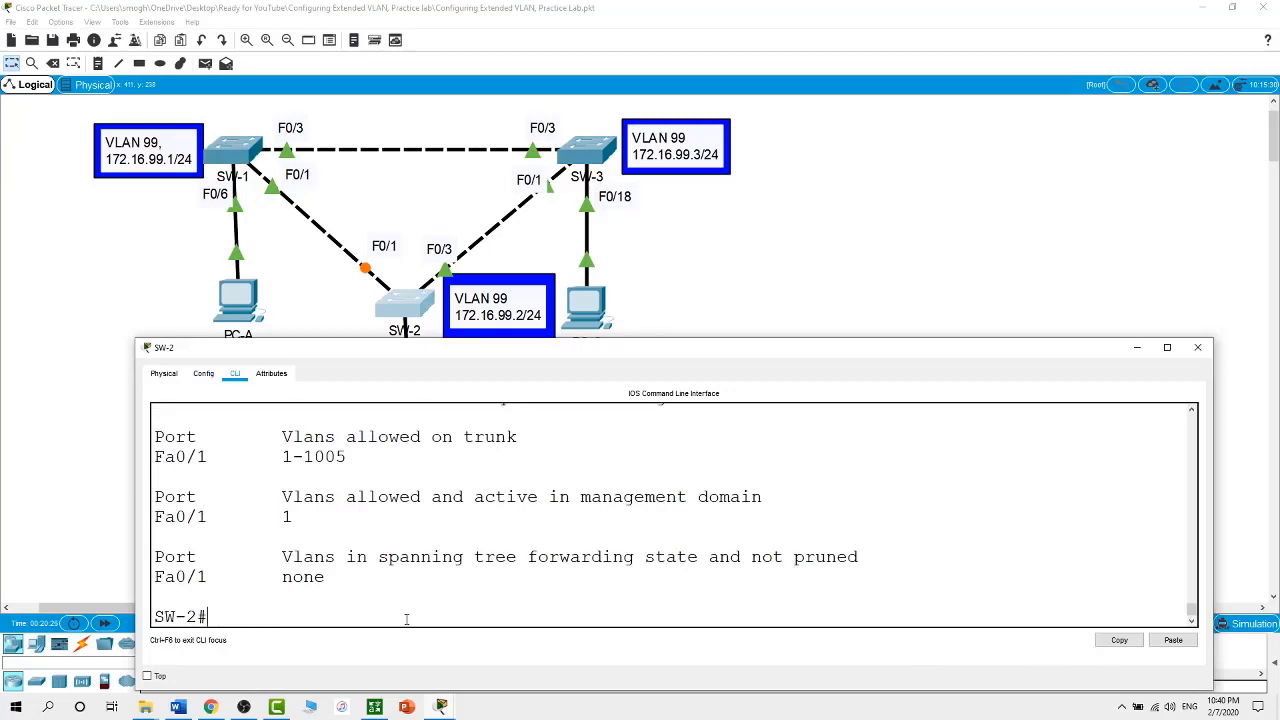
{"action": "scroll", "coordinate": [406, 619], "scroll_direction": "up", "scroll_amount": 2}
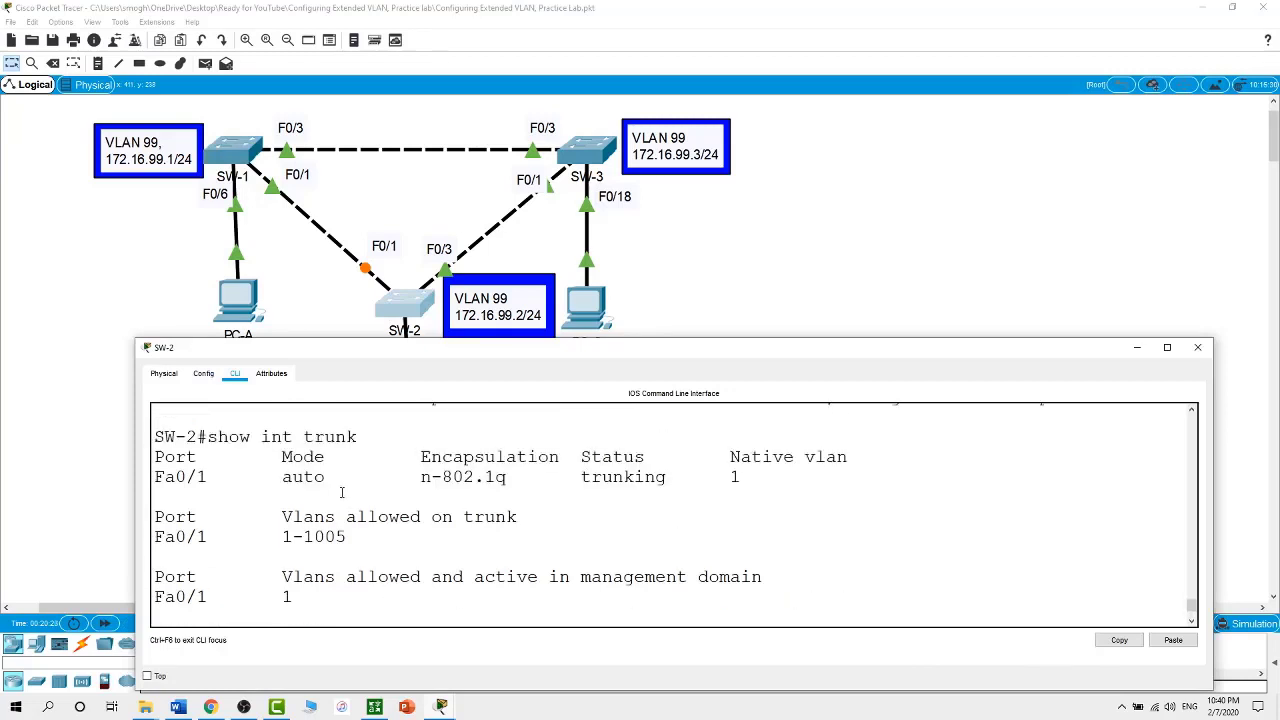
{"action": "left_click_drag", "start_coordinate": [327, 477], "coordinate": [275, 477]}
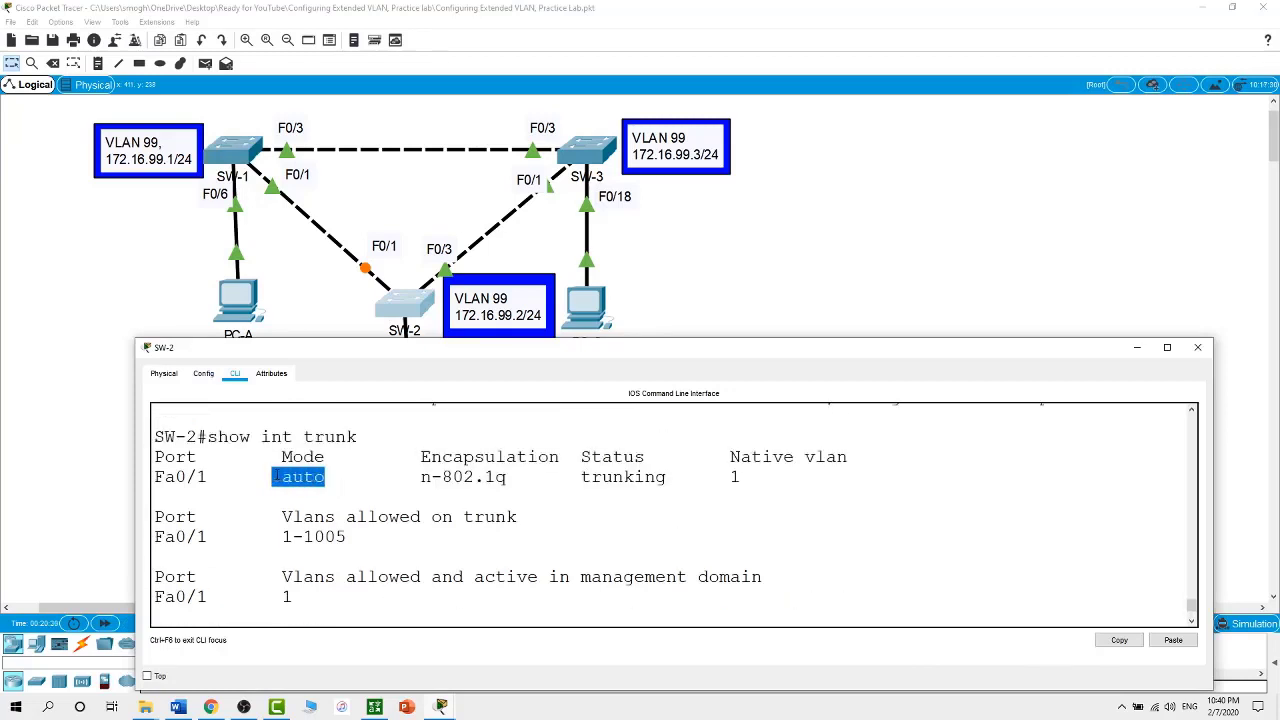
{"action": "left_click", "coordinate": [336, 311]}
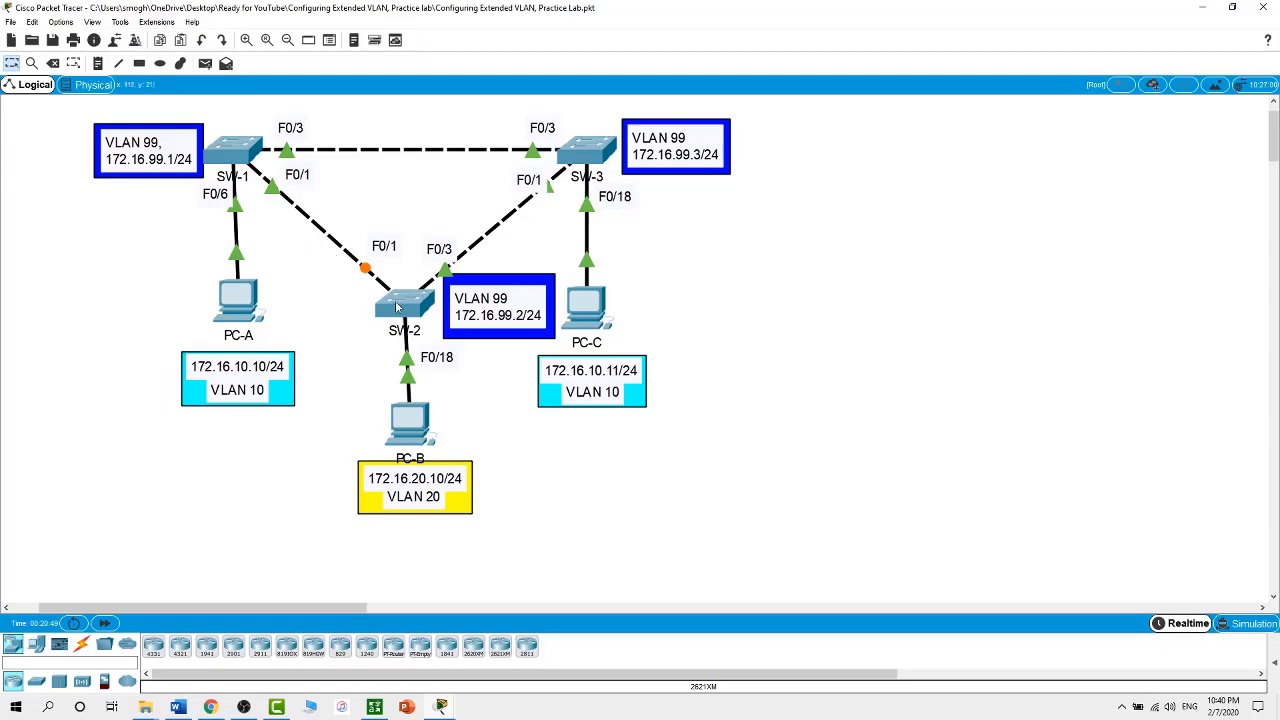
{"action": "left_click", "coordinate": [235, 156]}
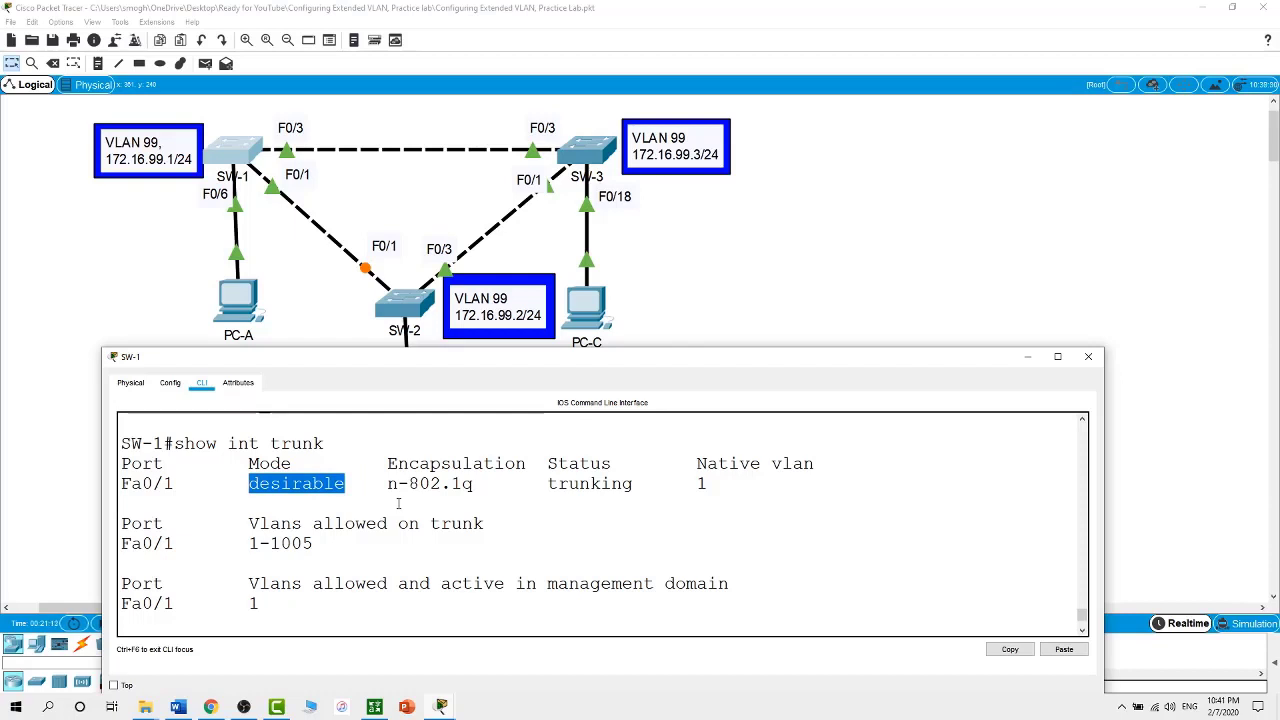
{"action": "type", "text": "show int f"}
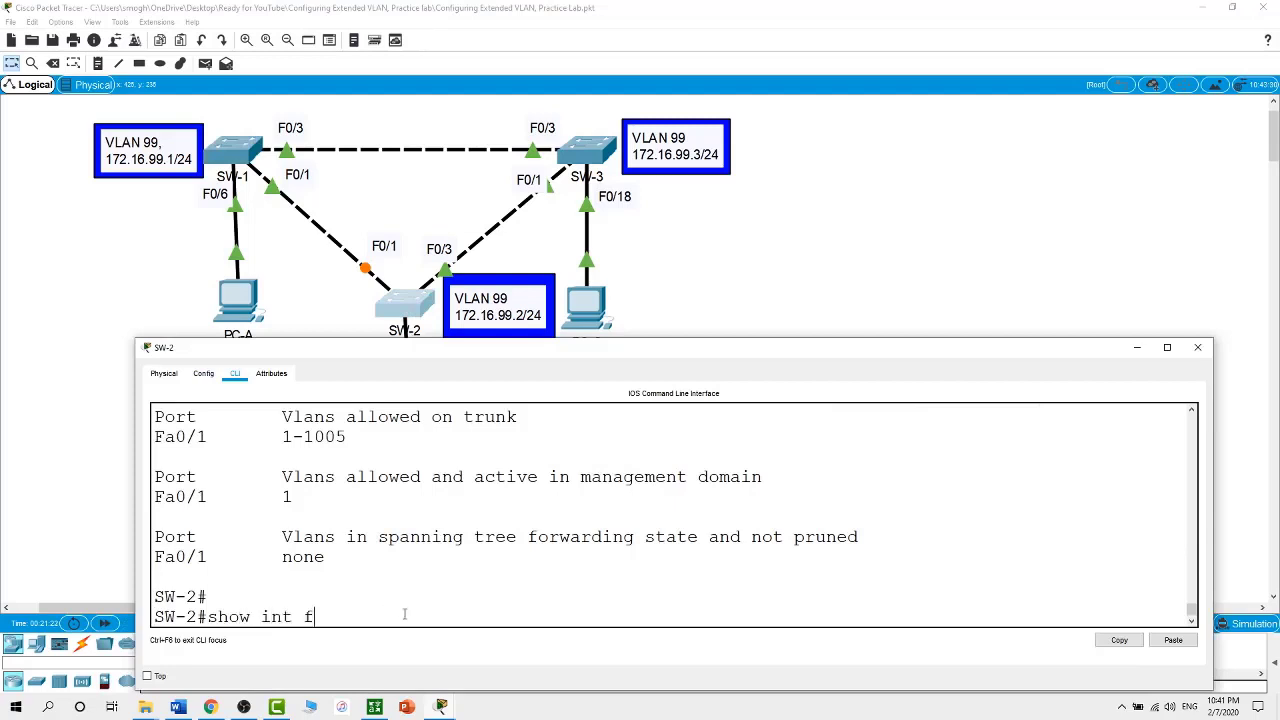
{"action": "type", "text": "0/1 s"}
{"action": "type", "text": "wi"}
{"action": "key", "text": "Tab"}
{"action": "key", "text": "Return"}
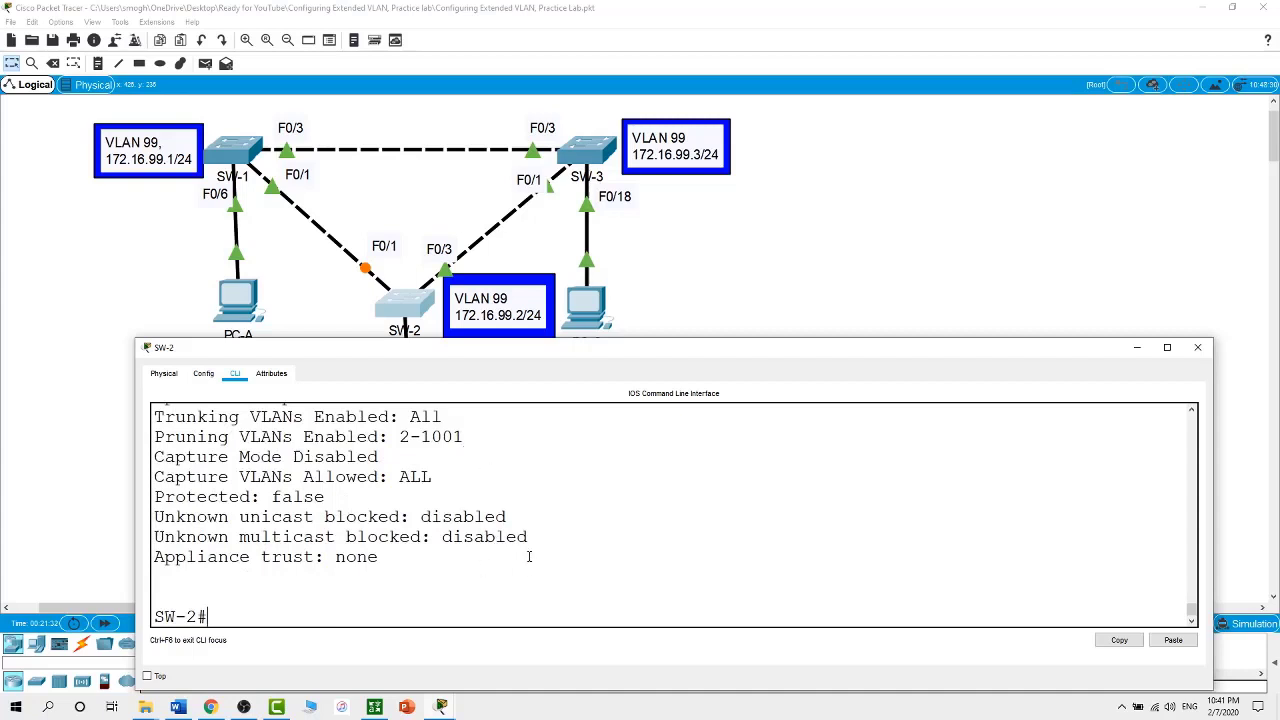
{"action": "scroll", "coordinate": [529, 557], "scroll_direction": "up", "scroll_amount": 6}
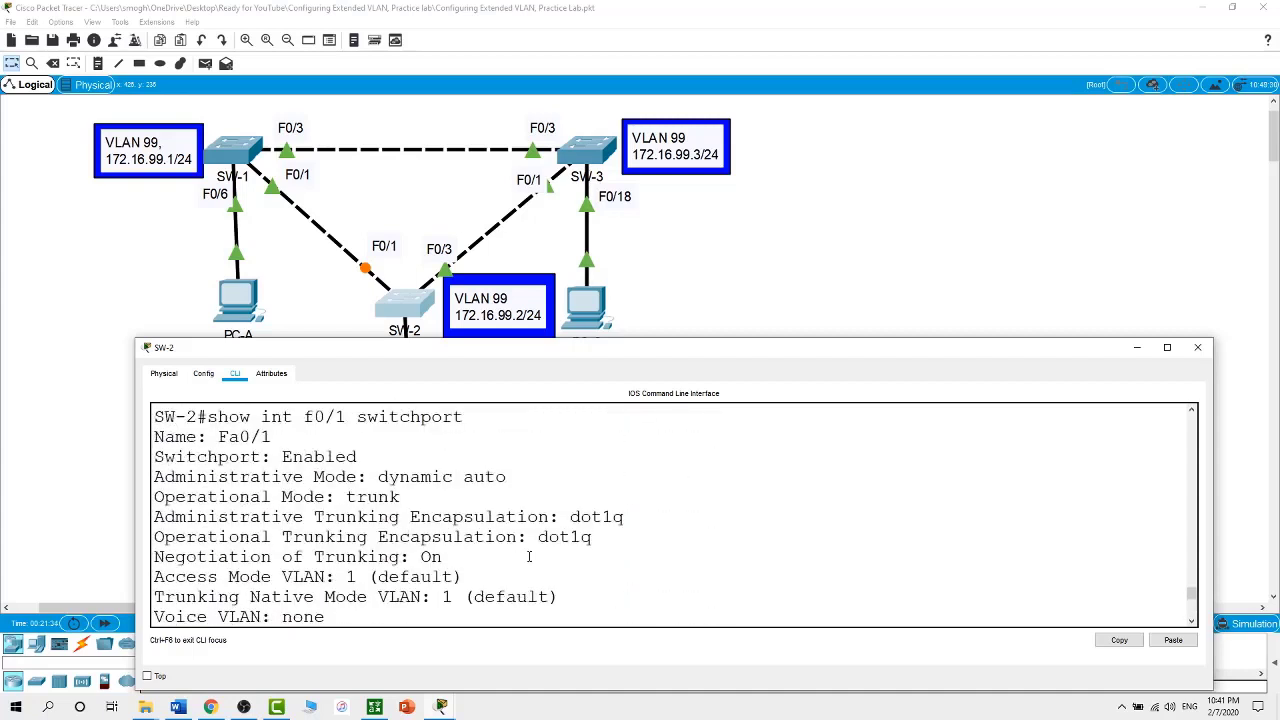
{"action": "scroll", "coordinate": [529, 557], "scroll_direction": "up", "scroll_amount": 2}
{"action": "left_click_drag", "start_coordinate": [346, 497], "coordinate": [456, 477]}
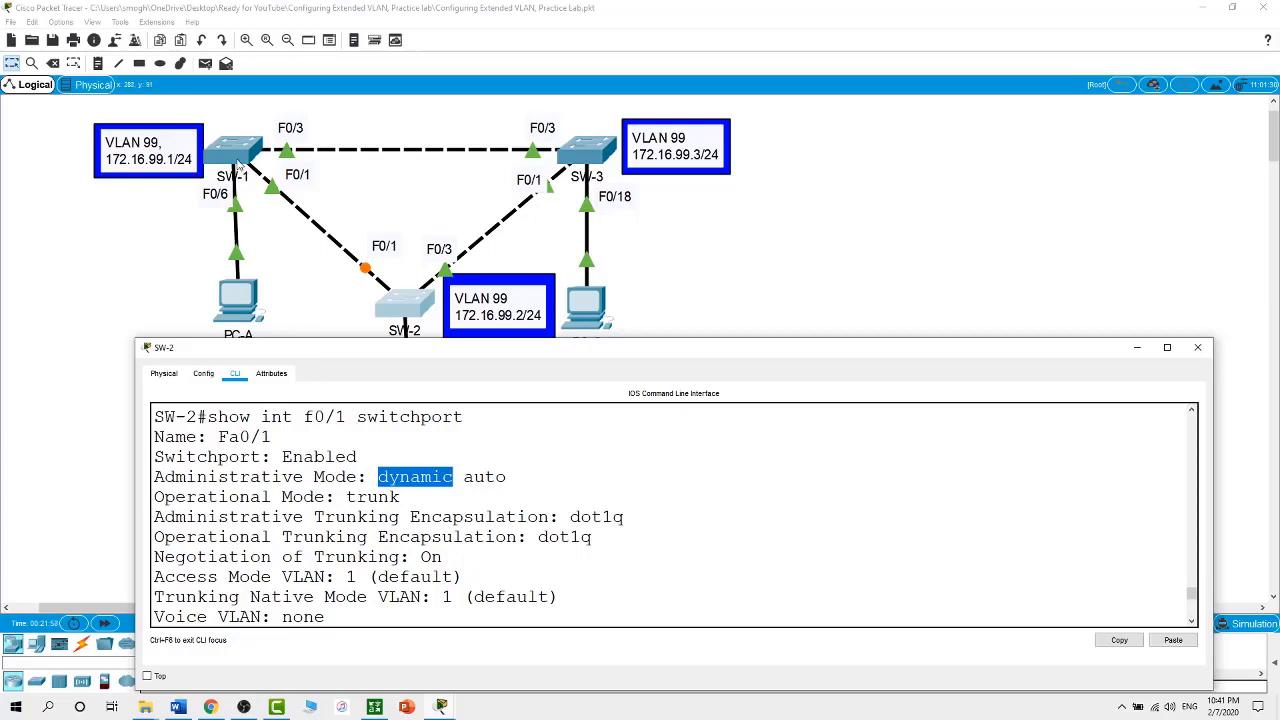
{"action": "left_click", "coordinate": [244, 177]}
Run show int f0/1 switchport on SW-1, noting its dynamic desirable mode
{"action": "left_click", "coordinate": [391, 613]}
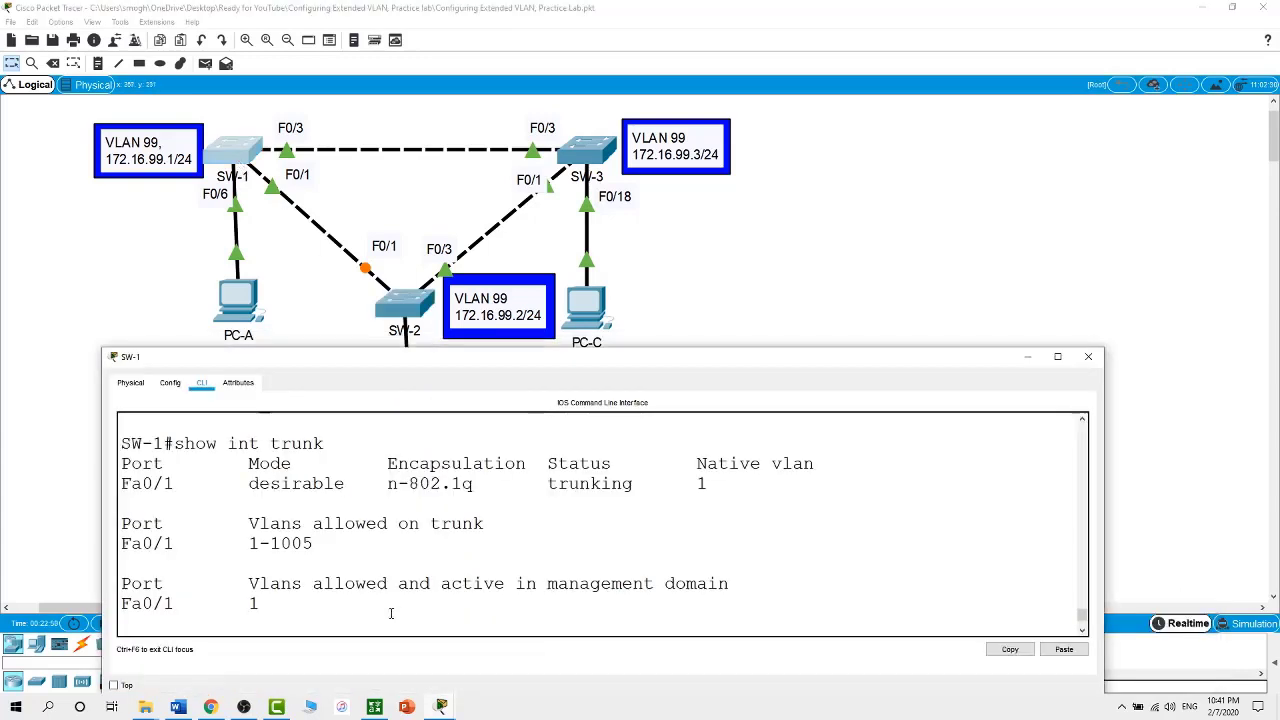
{"action": "type", "text": "sh"}
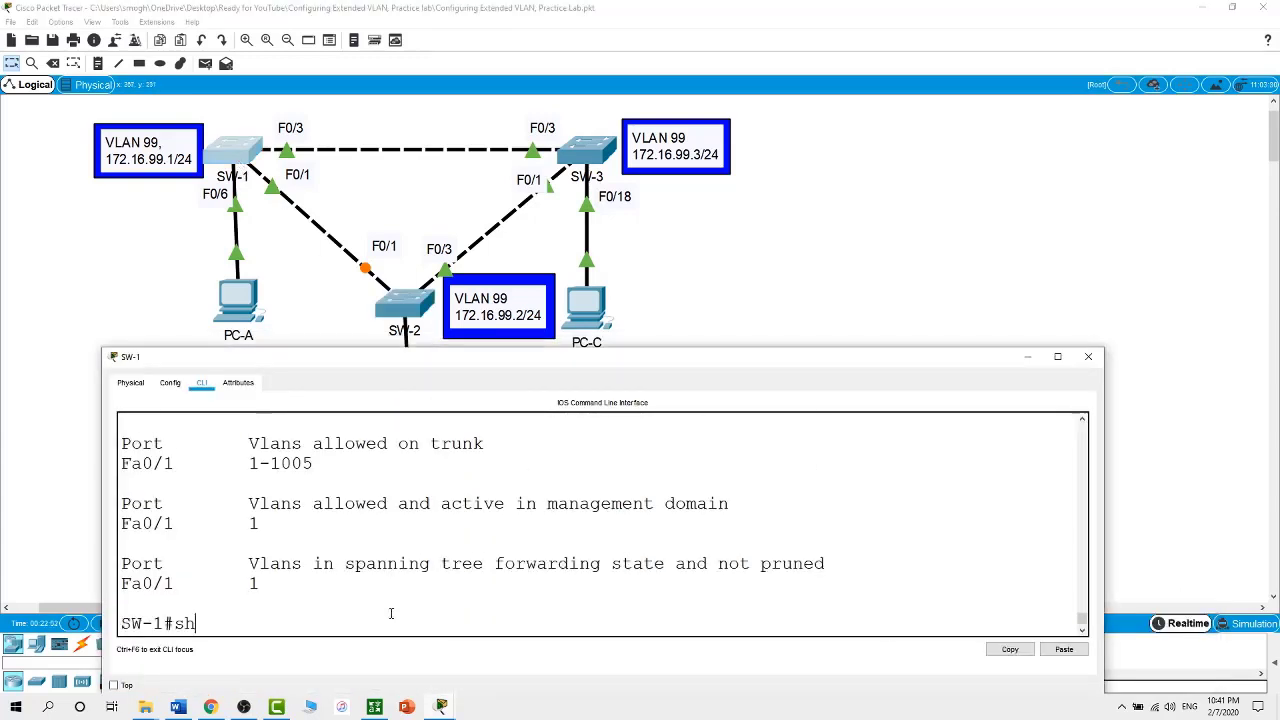
{"action": "type", "text": "ow int f0/1 swi"}
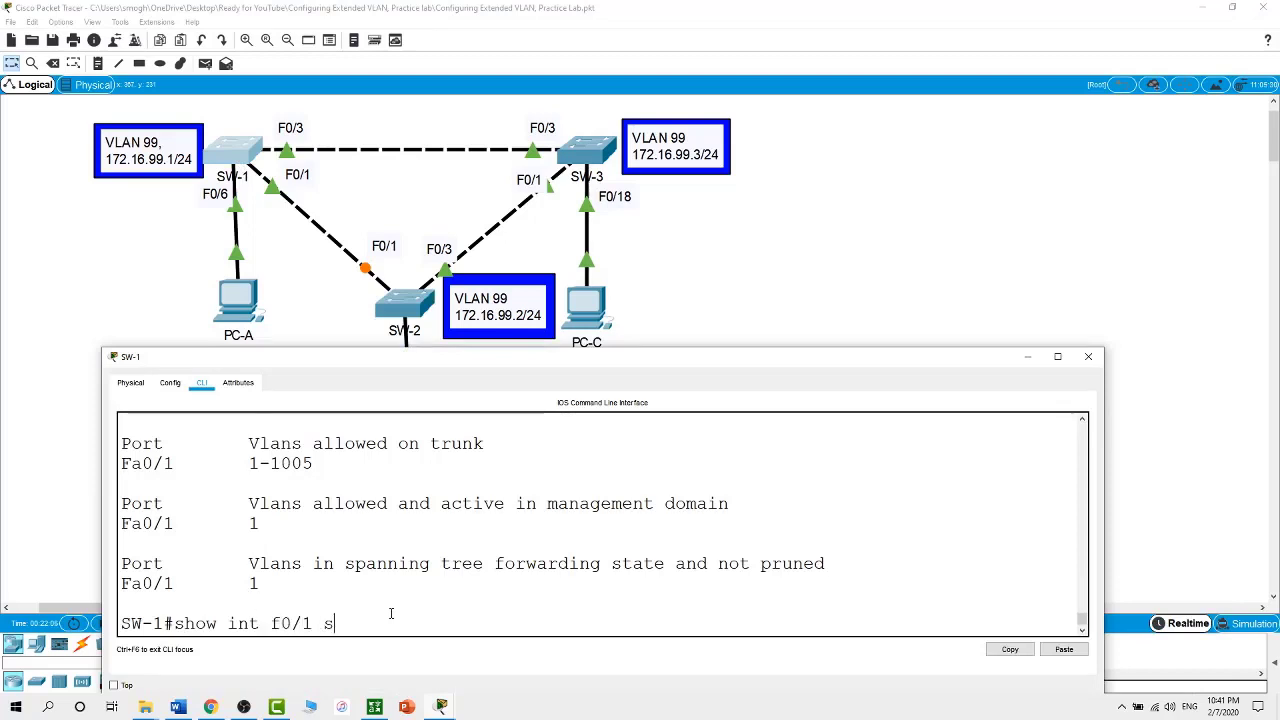
{"action": "key", "text": "Tab"}
{"action": "key", "text": "Return"}
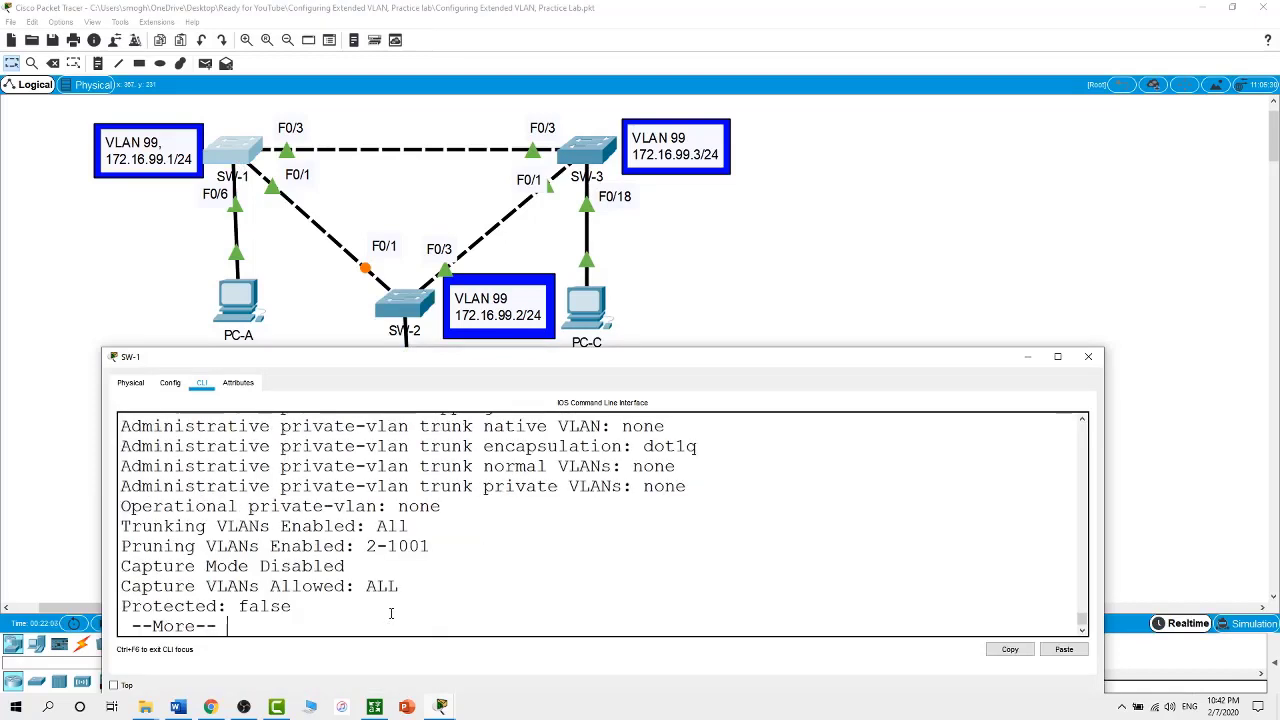
{"action": "key", "text": "space"}
{"action": "scroll", "coordinate": [391, 613], "scroll_direction": "up", "scroll_amount": 10}
{"action": "scroll", "coordinate": [391, 613], "scroll_direction": "down", "scroll_amount": 2}
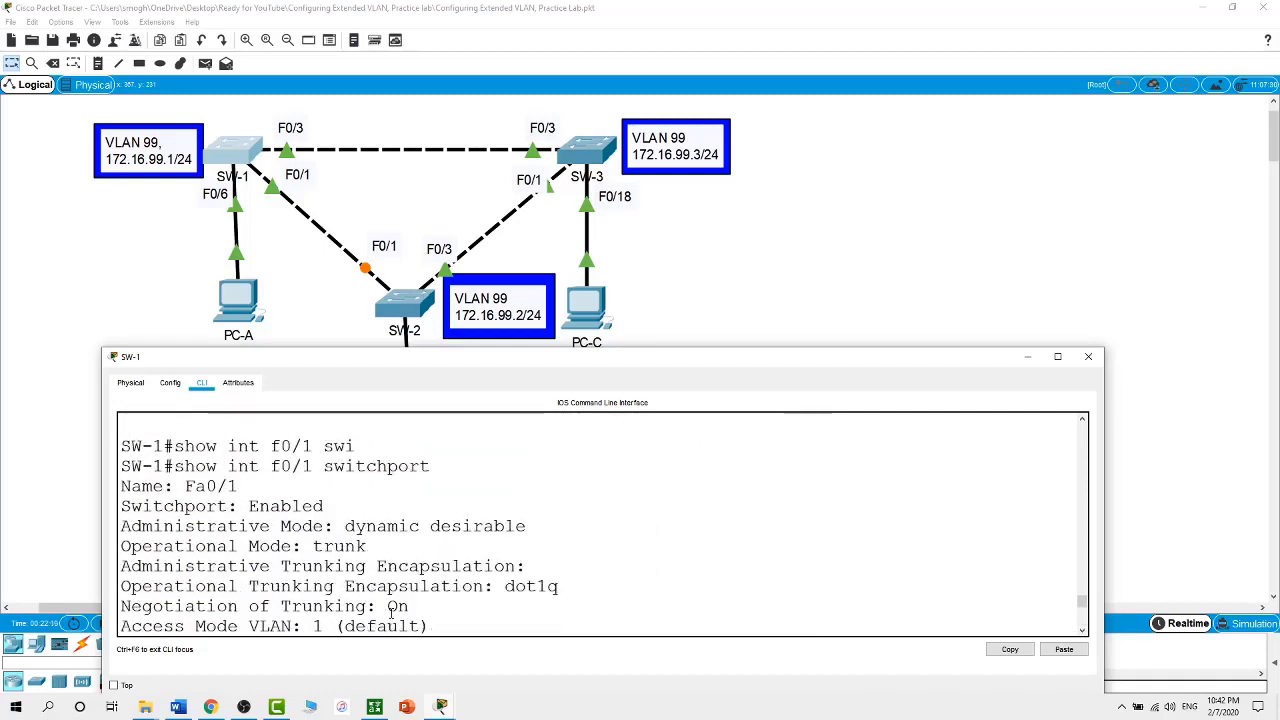
{"action": "left_click_drag", "start_coordinate": [345, 528], "coordinate": [521, 528]}
Compare SW-2's dynamic auto mode, then return to the full topology
{"action": "left_click", "coordinate": [415, 304]}
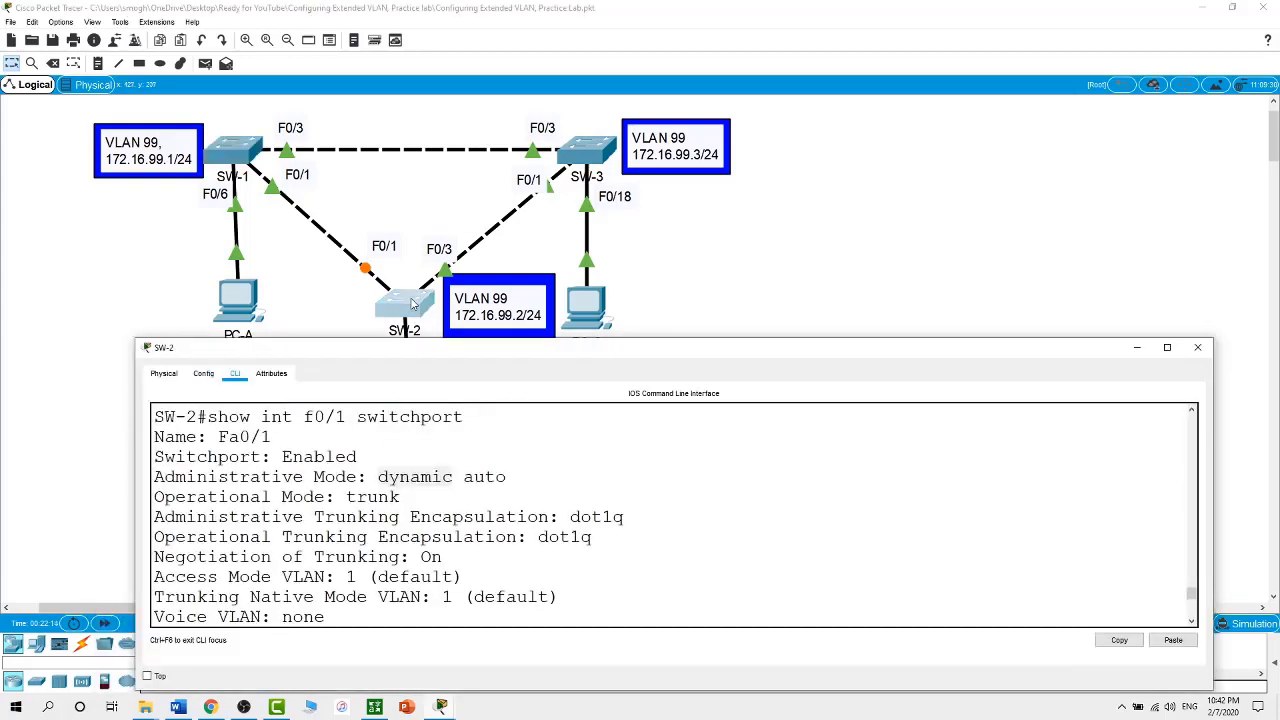
{"action": "left_click_drag", "start_coordinate": [378, 477], "coordinate": [454, 477]}
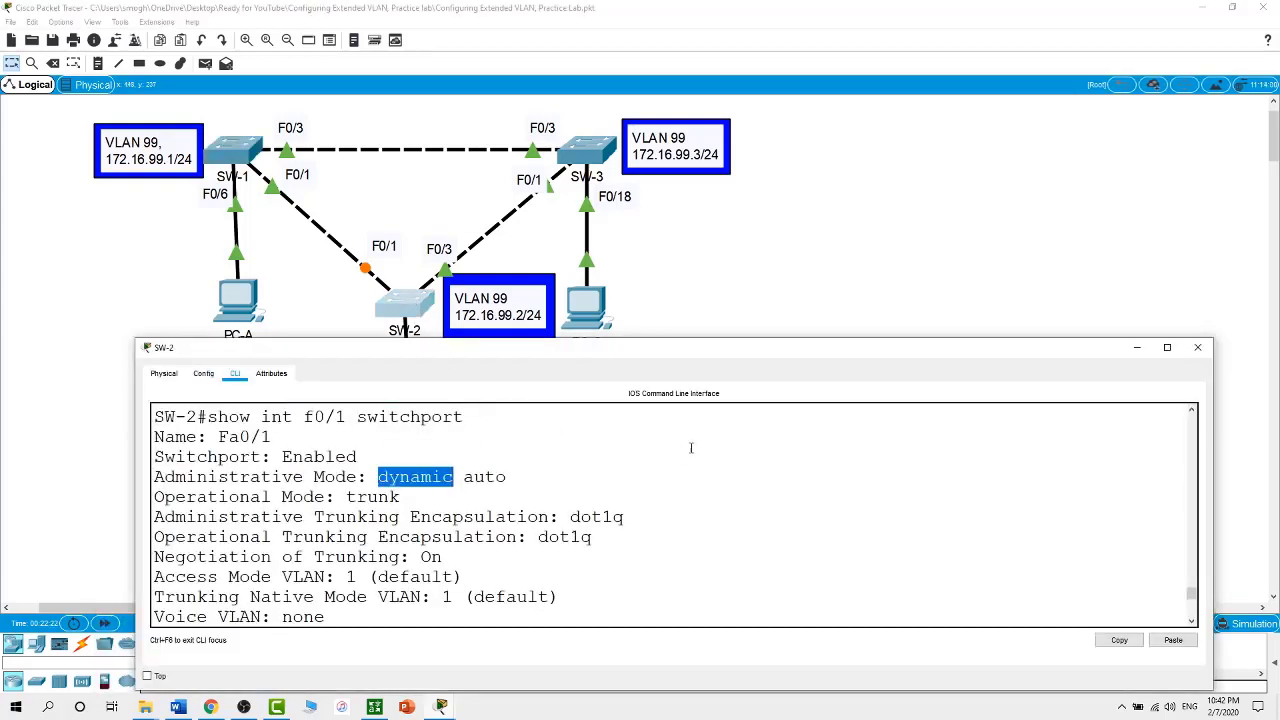
{"action": "left_click", "coordinate": [876, 268]}
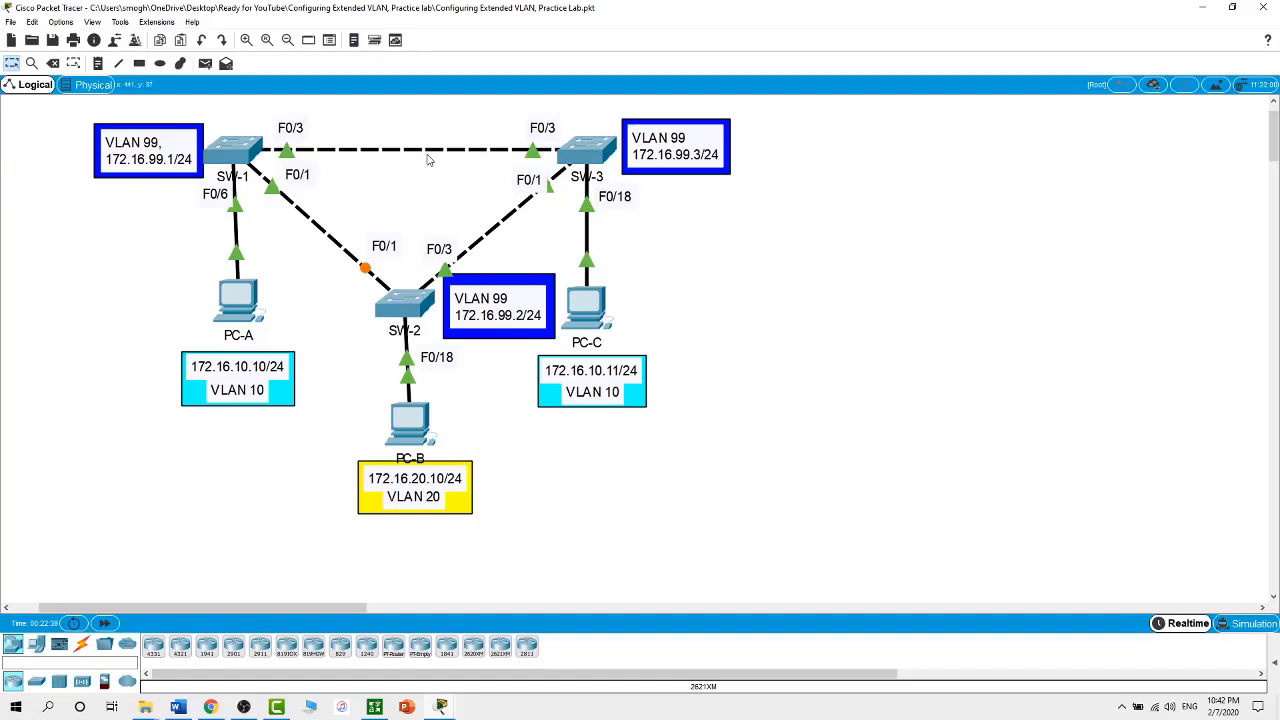
On SW-1, set interface F0/3 to switchport mode trunk
{"action": "left_click", "coordinate": [247, 148]}
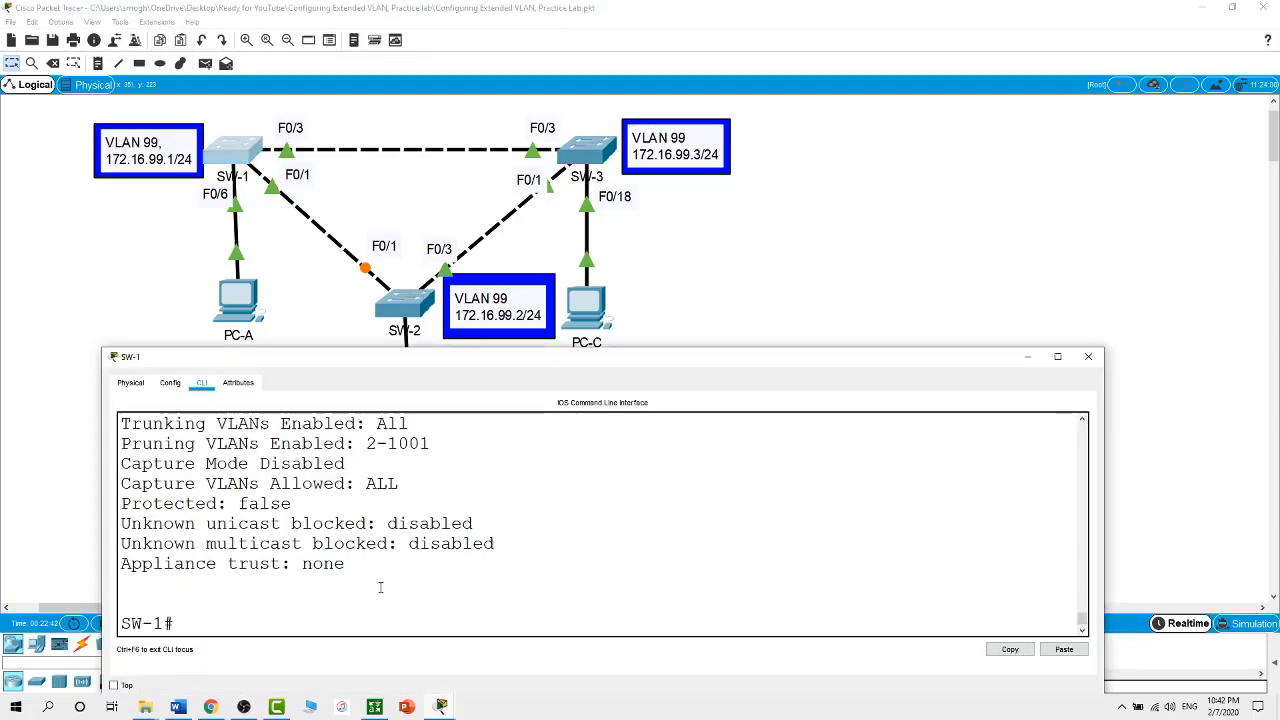
{"action": "type", "text": "conf t"}
{"action": "key", "text": "Return"}
{"action": "type", "text": "int f0/3"}
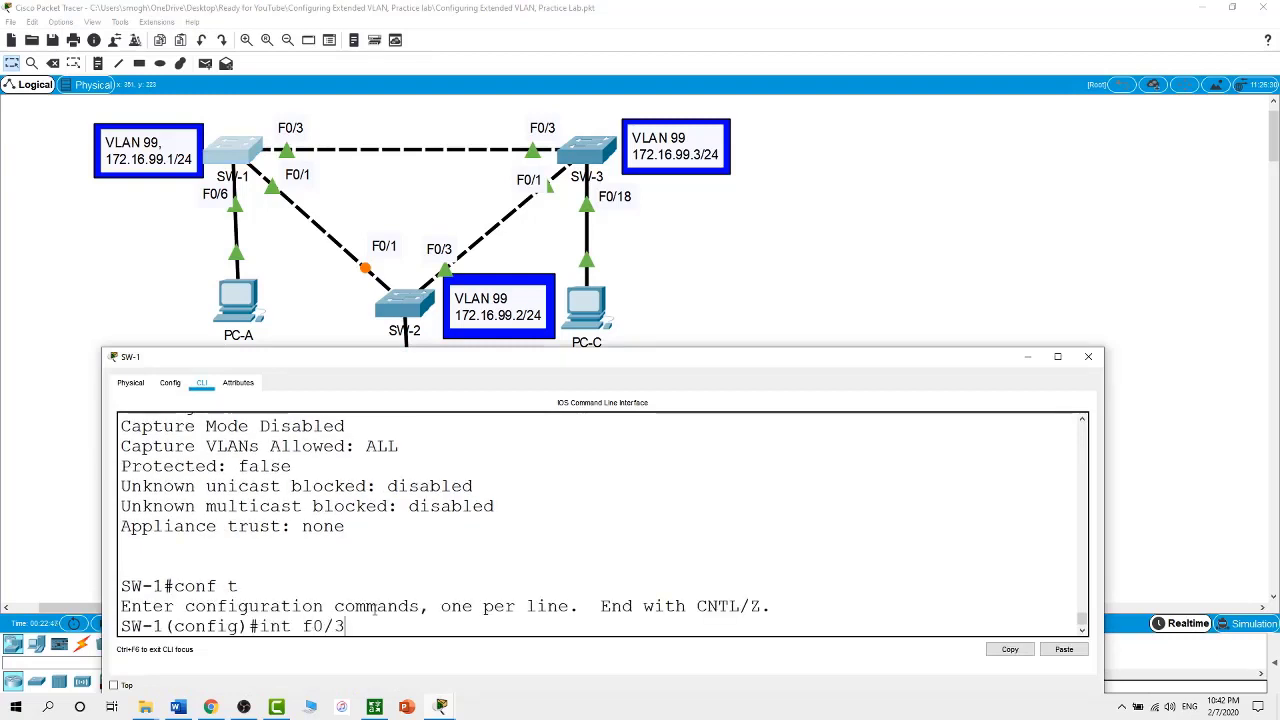
{"action": "key", "text": "Return"}
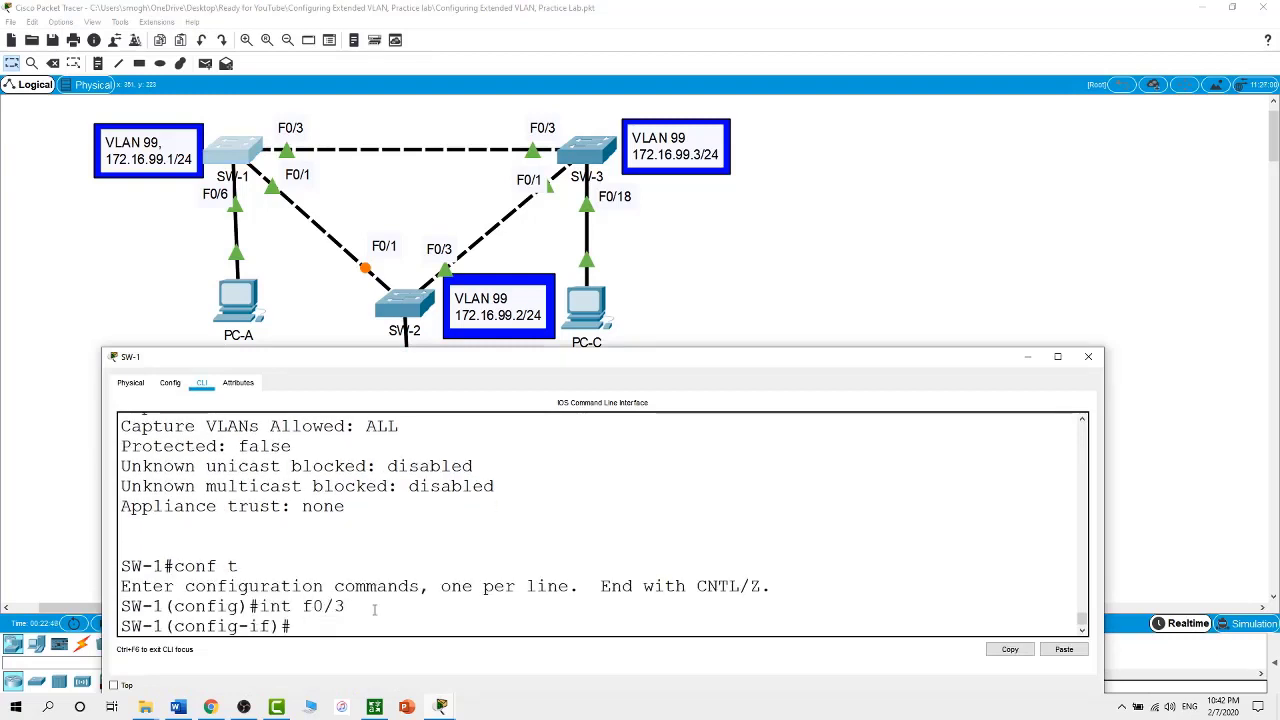
{"action": "type", "text": "swi"}
{"action": "key", "text": "Tab"}
{"action": "type", "text": "mo"}
{"action": "key", "text": "Tab"}
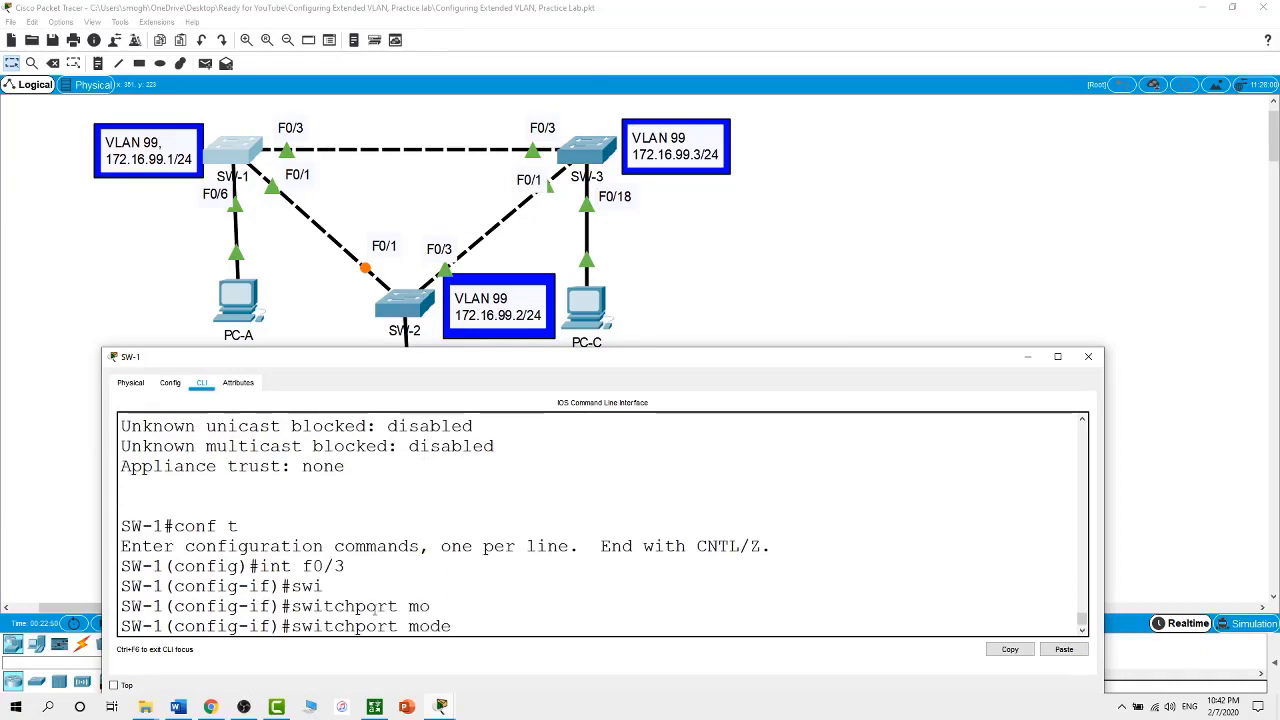
{"action": "type", "text": "tr"}
{"action": "key", "text": "Tab"}
{"action": "key", "text": "Return"}
{"action": "key", "text": "Return"}
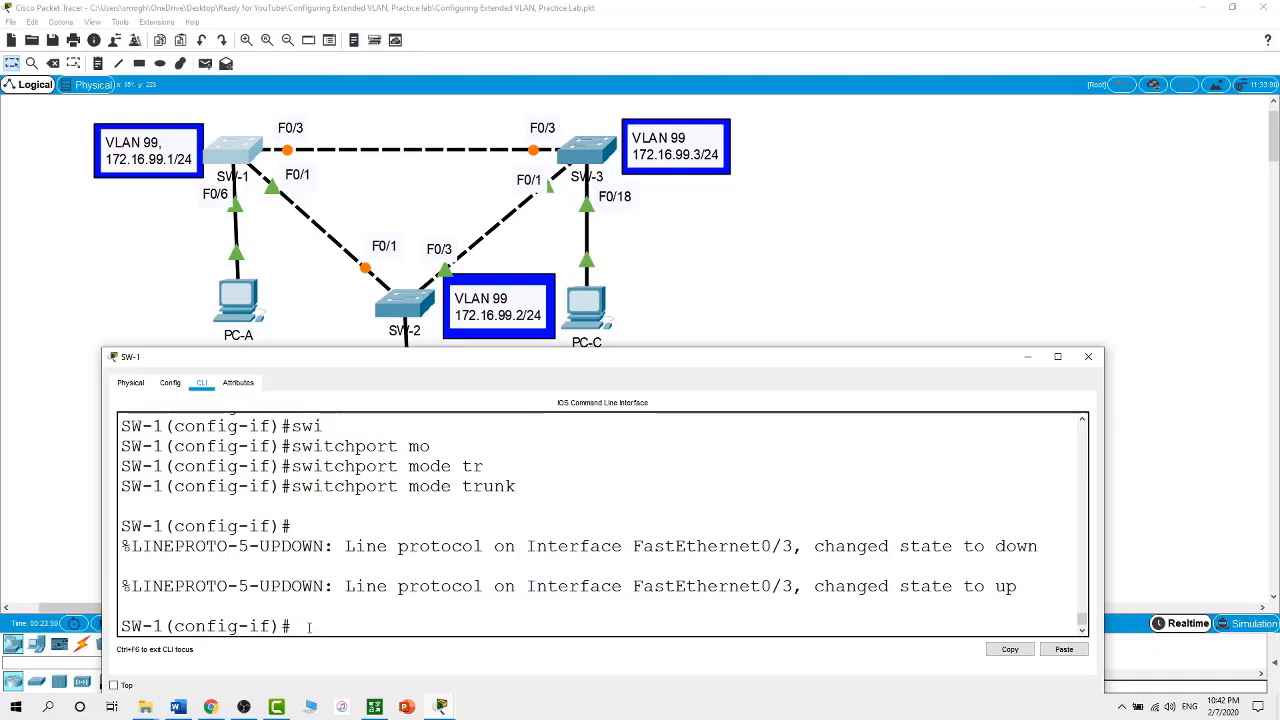
Leave configuration mode and run show int trunk, confirming Fa0/3 is trunking
{"action": "type", "text": "exit"}
{"action": "key", "text": "Return"}
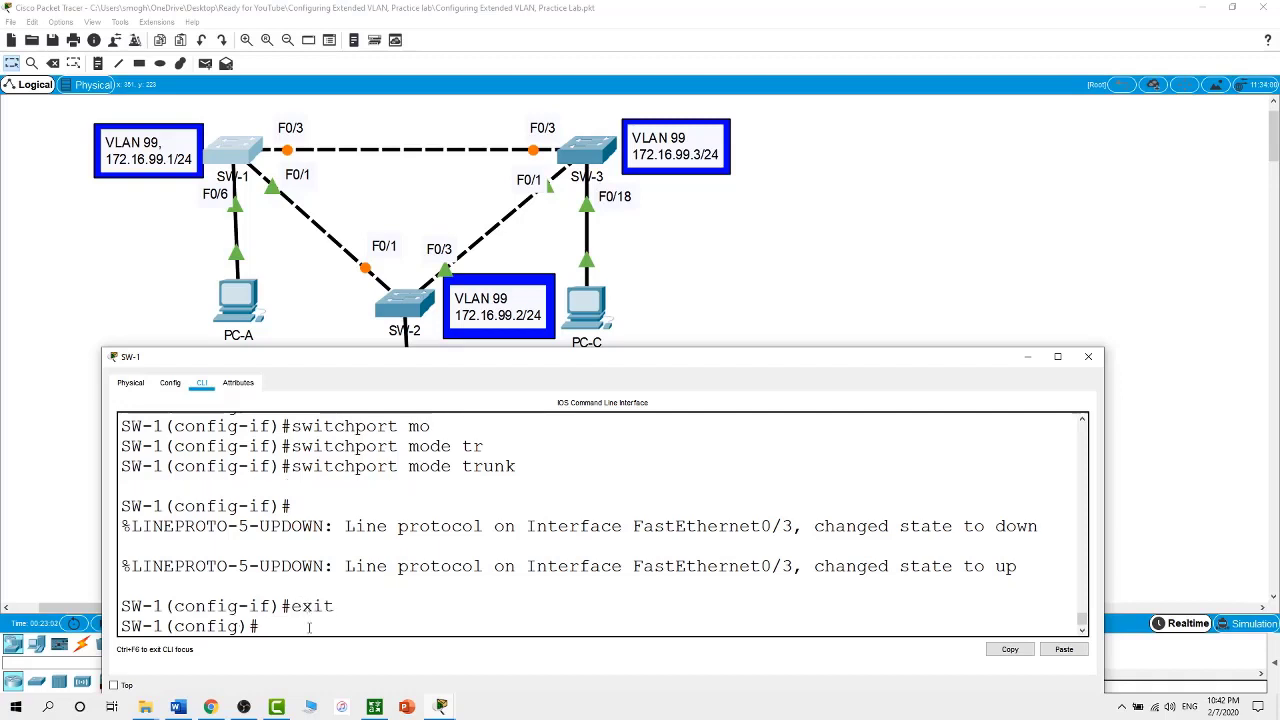
{"action": "type", "text": "exit"}
{"action": "key", "text": "Return"}
{"action": "type", "text": "show i"}
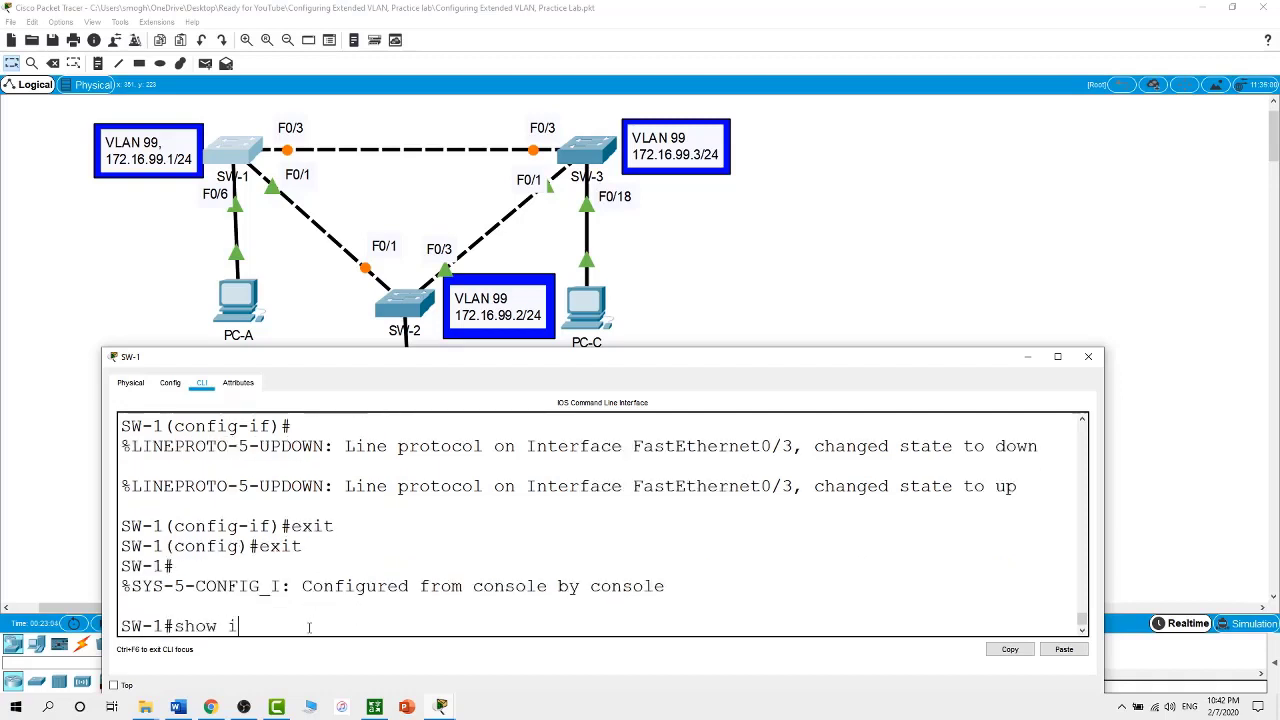
{"action": "type", "text": "nt trunk"}
{"action": "key", "text": "Return"}
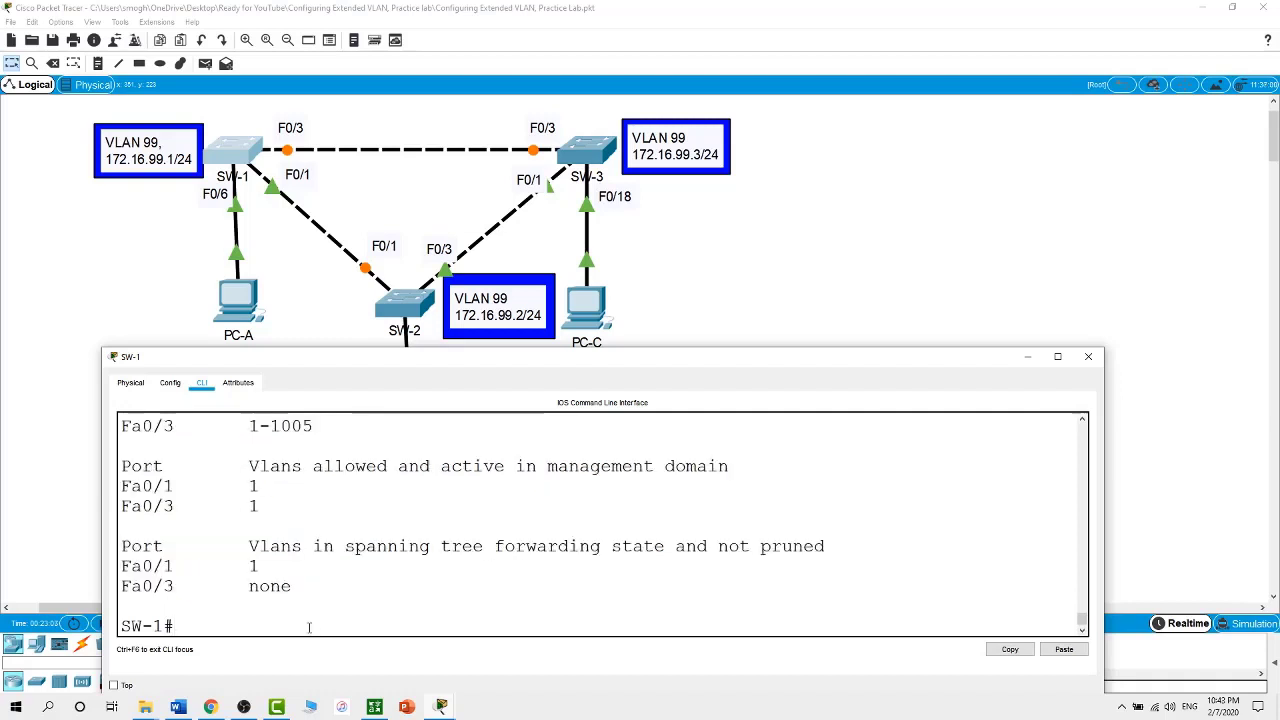
{"action": "scroll", "coordinate": [309, 627], "scroll_direction": "up", "scroll_amount": 3}
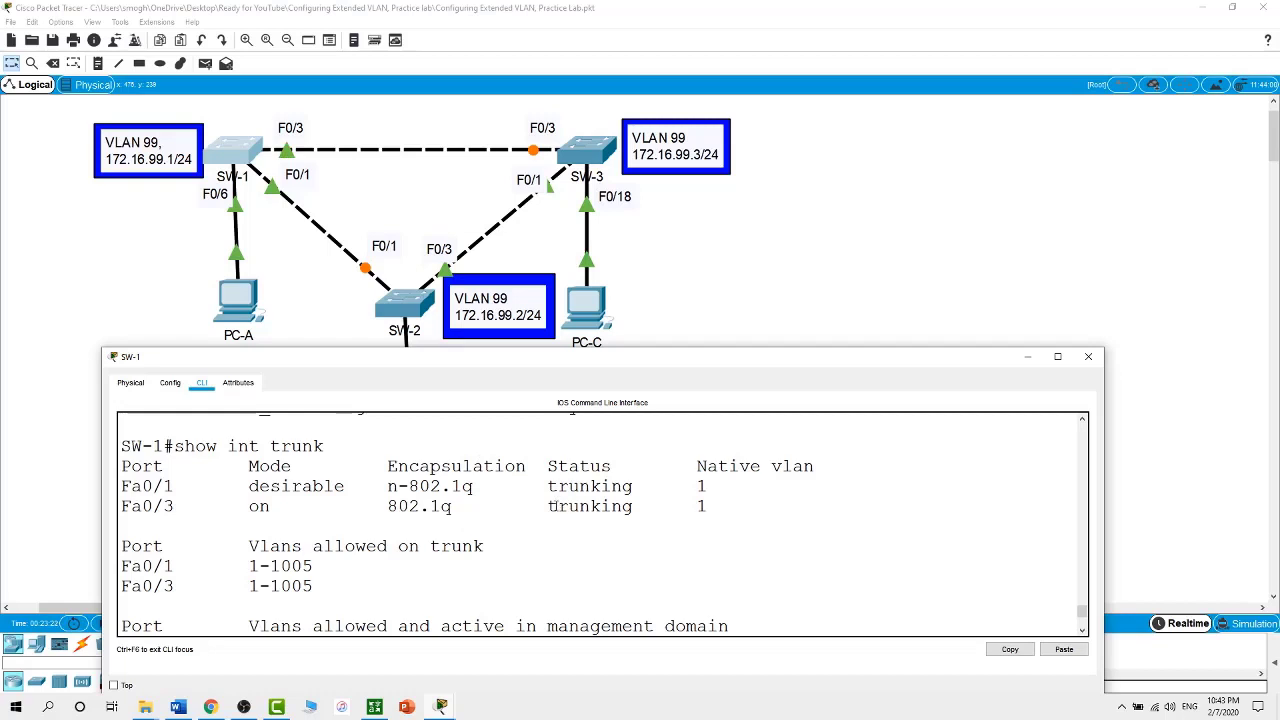
{"action": "left_click_drag", "start_coordinate": [552, 506], "coordinate": [580, 506]}
{"action": "left_click_drag", "start_coordinate": [580, 506], "coordinate": [614, 506]}
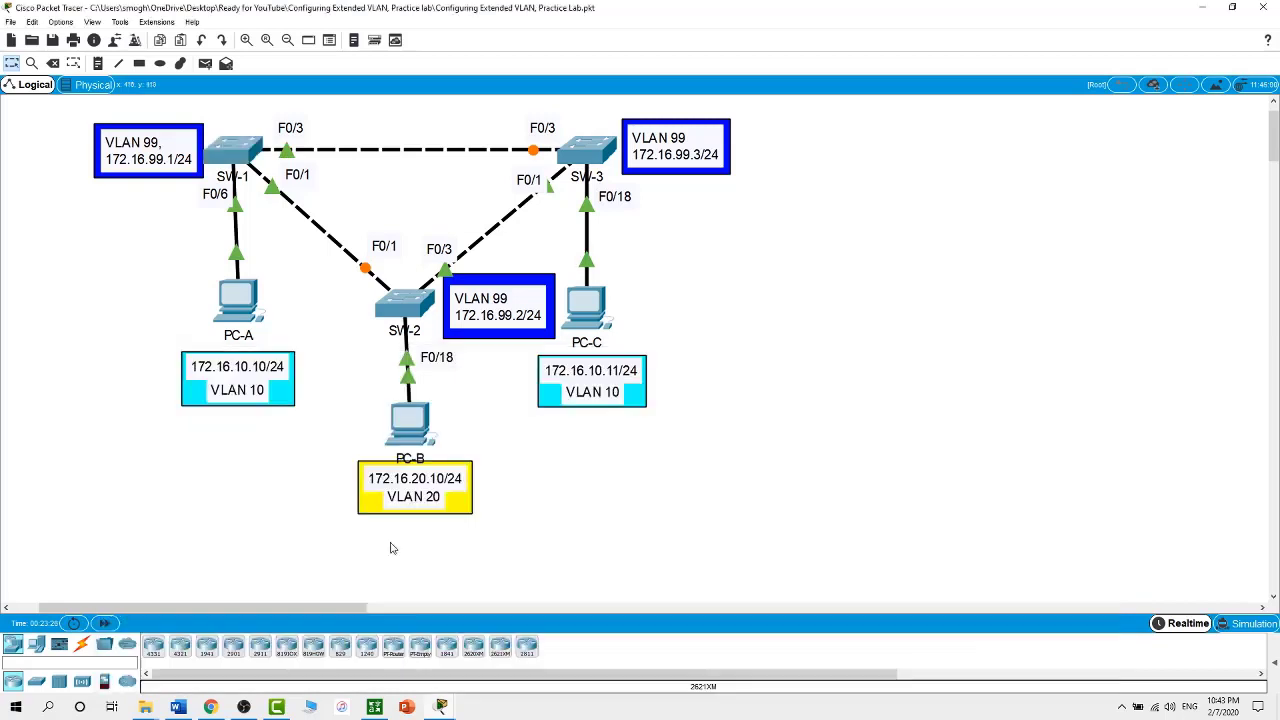
Enter privileged mode on SW-3 and run show int trunk
{"action": "left_click", "coordinate": [246, 147]}
{"action": "left_click_drag", "start_coordinate": [398, 486], "coordinate": [389, 486]}
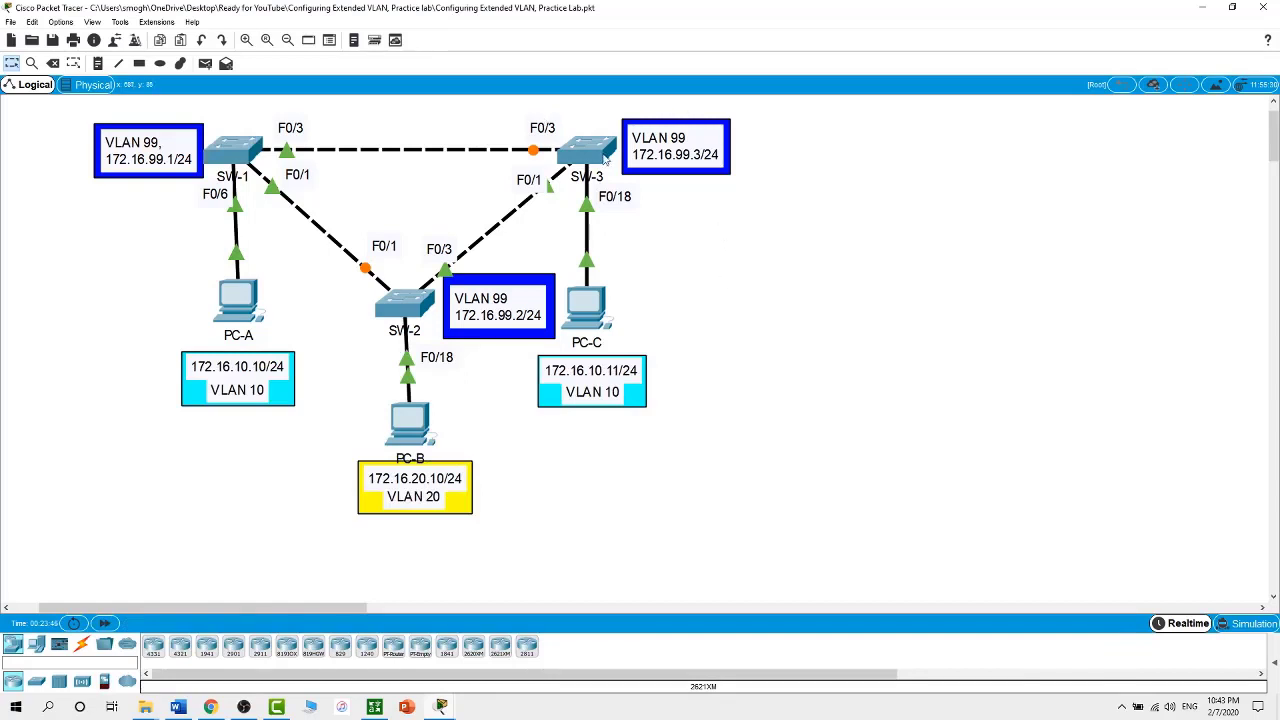
{"action": "left_click", "coordinate": [600, 155]}
{"action": "left_click", "coordinate": [584, 505]}
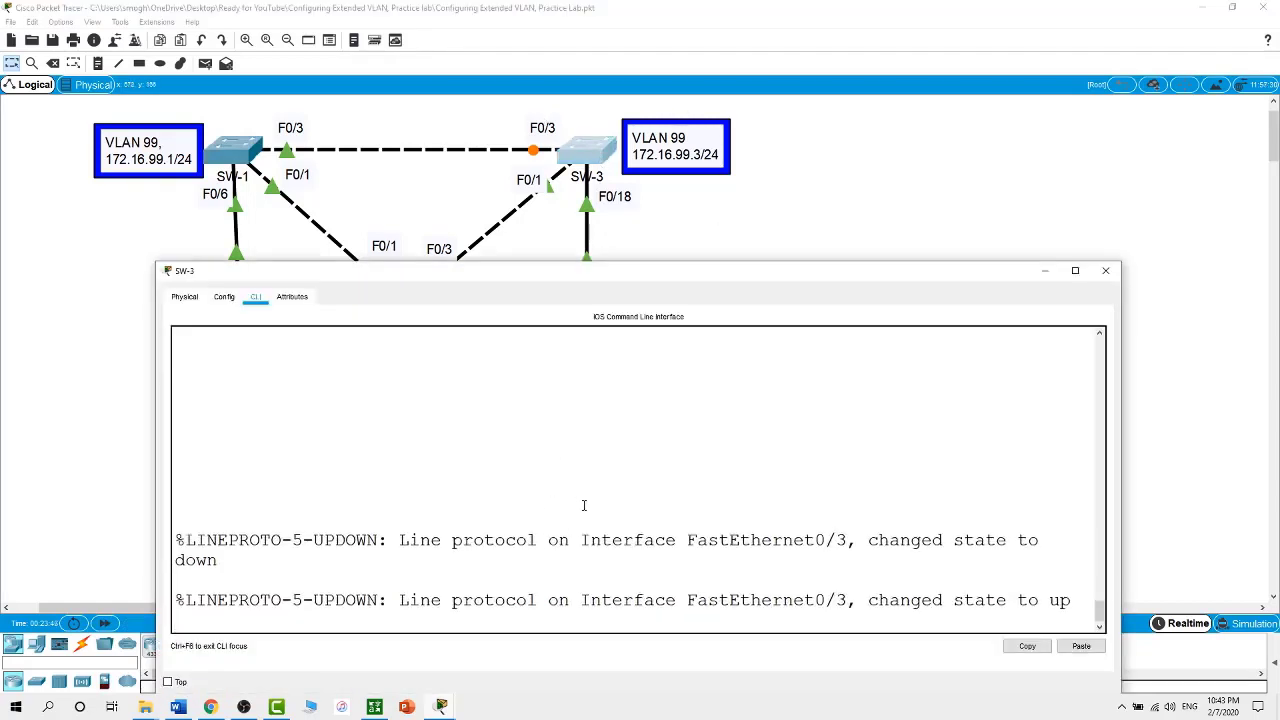
{"action": "key", "text": "Return"}
{"action": "type", "text": "en"}
{"action": "key", "text": "Return"}
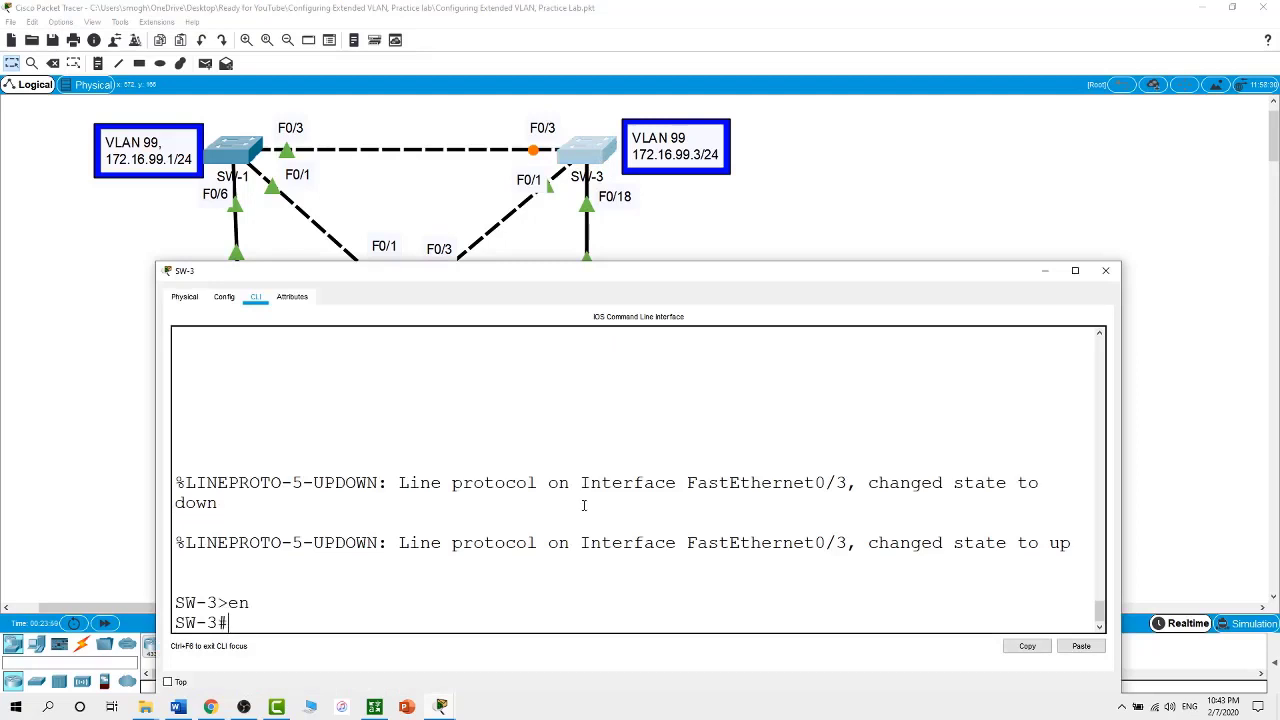
{"action": "type", "text": "show int trunk"}
{"action": "key", "text": "Return"}
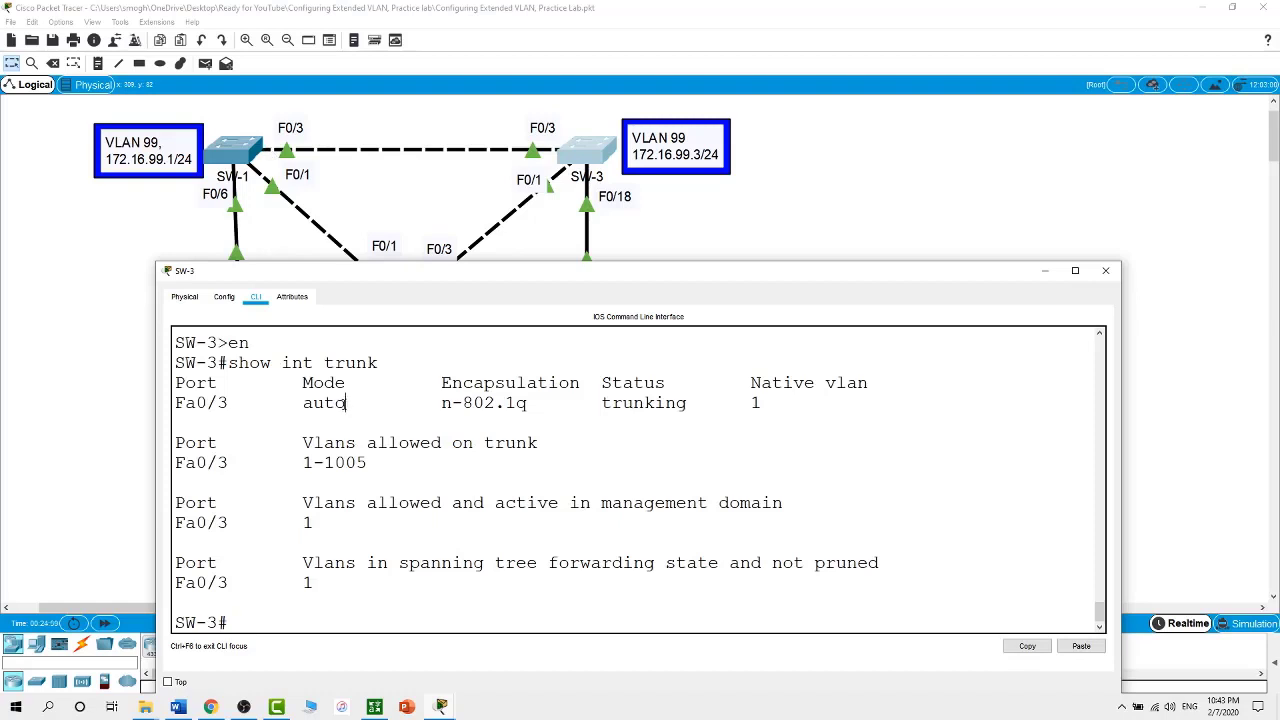
Note Fa0/3 trunking in auto mode, then resize SW-3's console to reveal the topology
{"action": "left_click_drag", "start_coordinate": [346, 402], "coordinate": [302, 403]}
{"action": "left_click_drag", "start_coordinate": [449, 402], "coordinate": [441, 402]}
{"action": "left_click", "coordinate": [554, 602]}
{"action": "left_click_drag", "start_coordinate": [772, 263], "coordinate": [766, 401]}
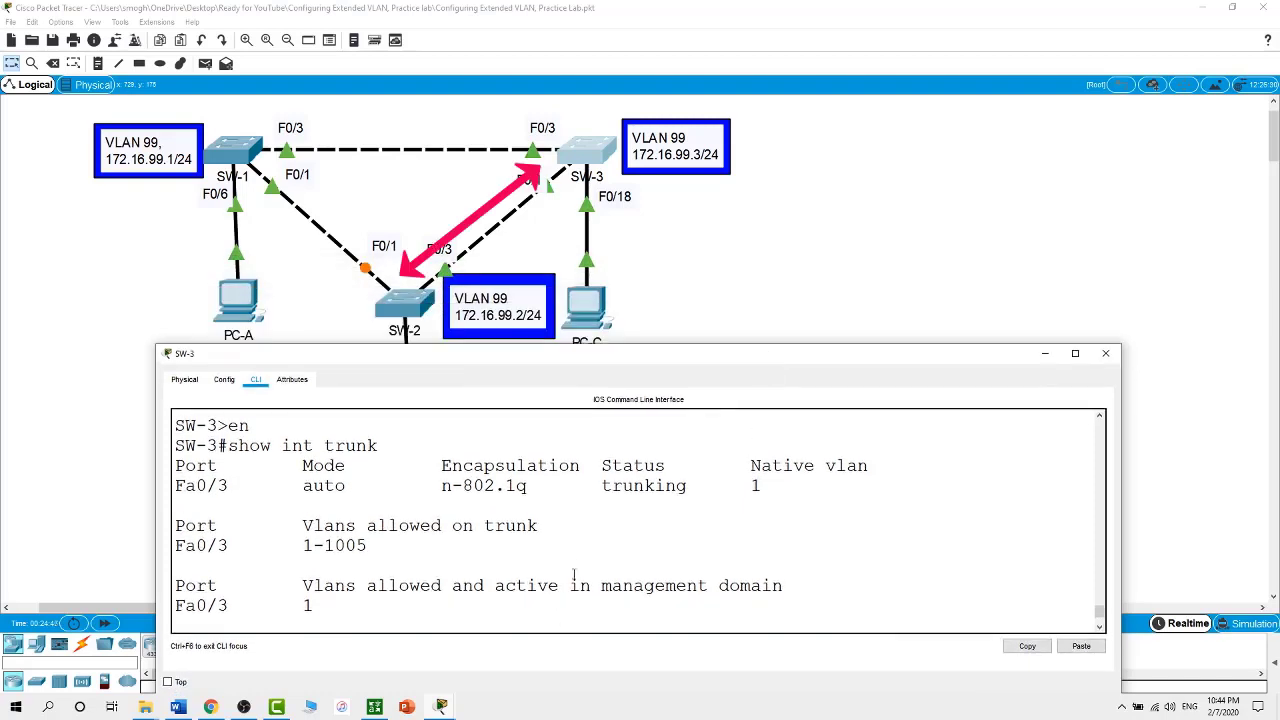
{"action": "scroll", "coordinate": [582, 550], "scroll_direction": "down", "scroll_amount": 2}
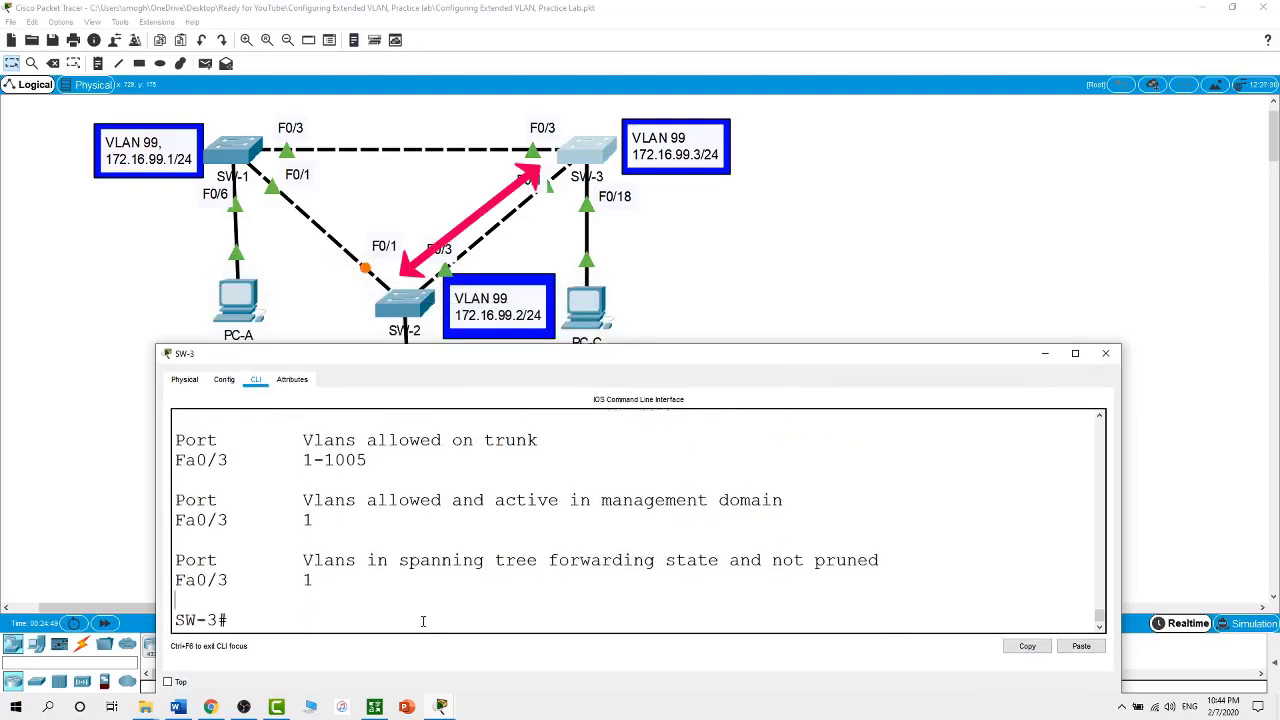
Enter configuration for interface F0/1 on SW-3
{"action": "type", "text": "conf t"}
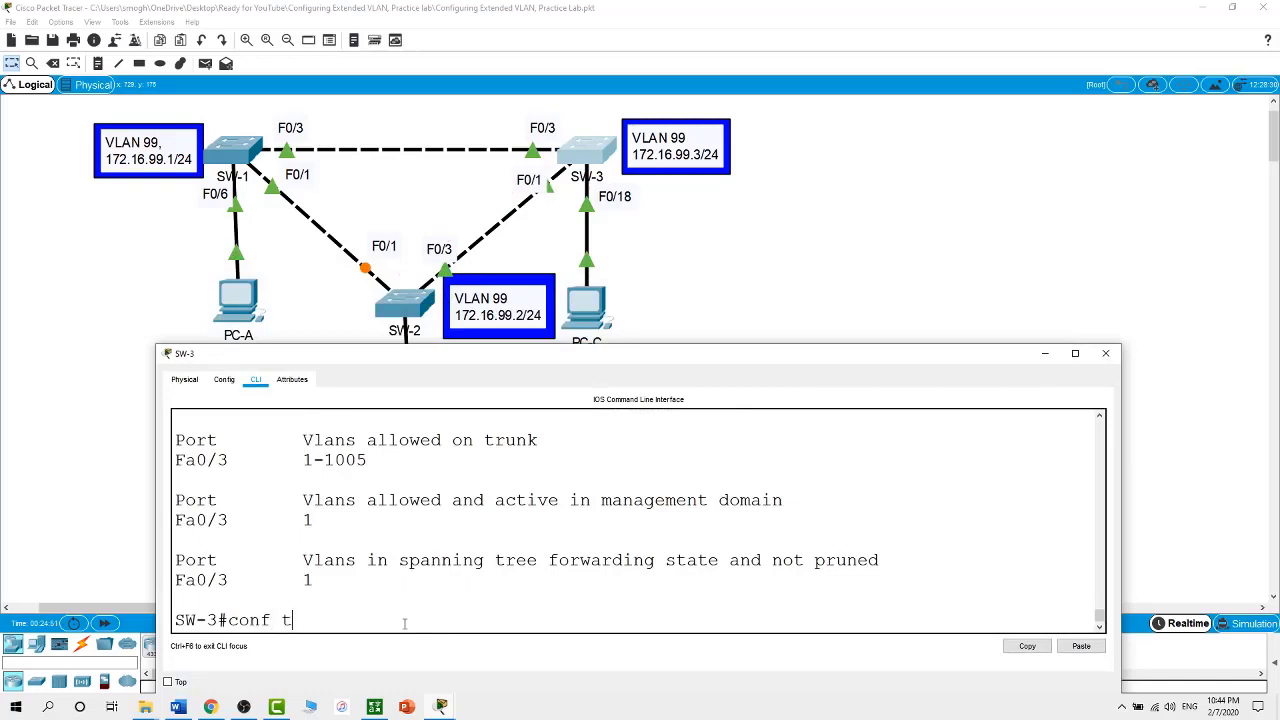
{"action": "key", "text": "Return"}
{"action": "type", "text": "int "}
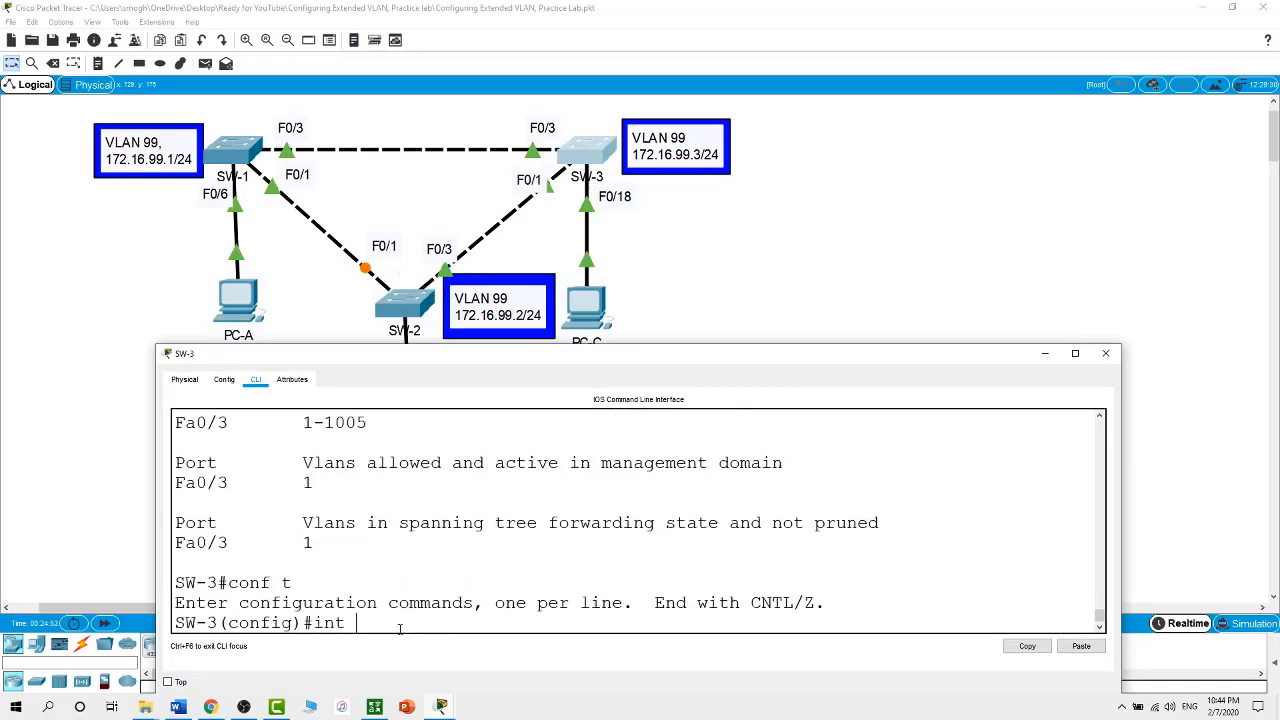
{"action": "type", "text": "f"}
{"action": "left_click", "coordinate": [546, 187]}
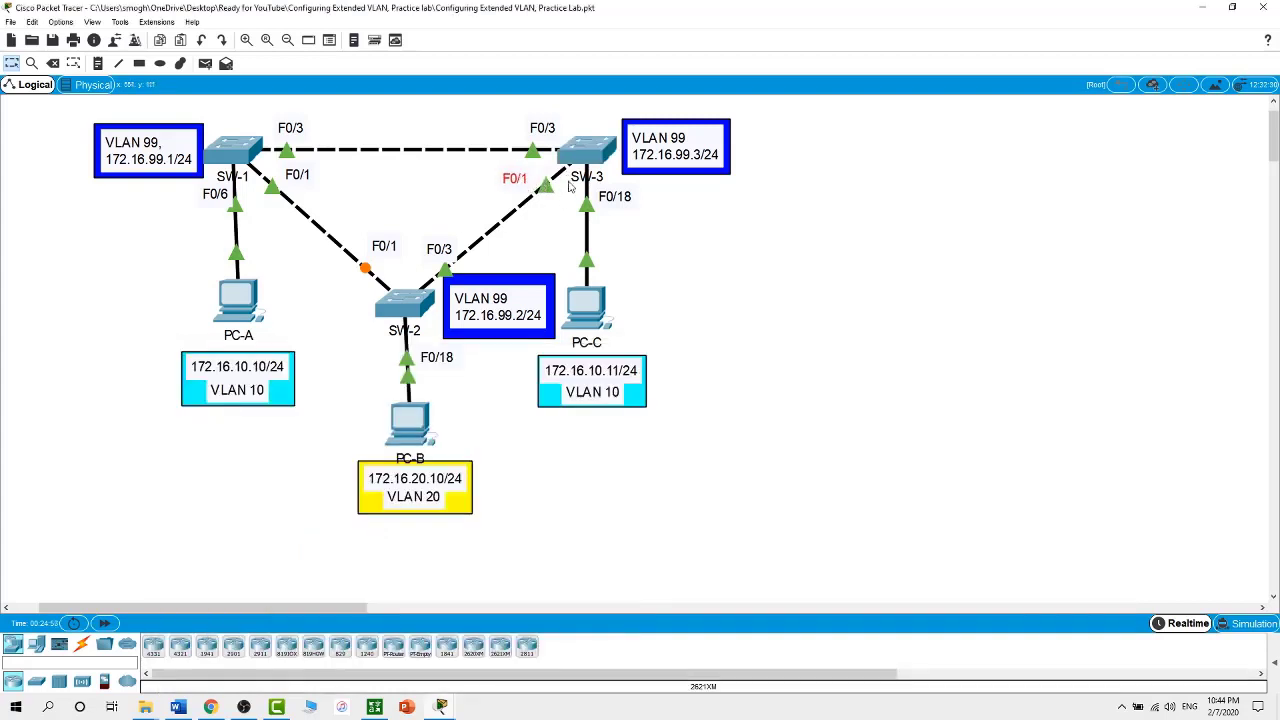
{"action": "left_click", "coordinate": [588, 156]}
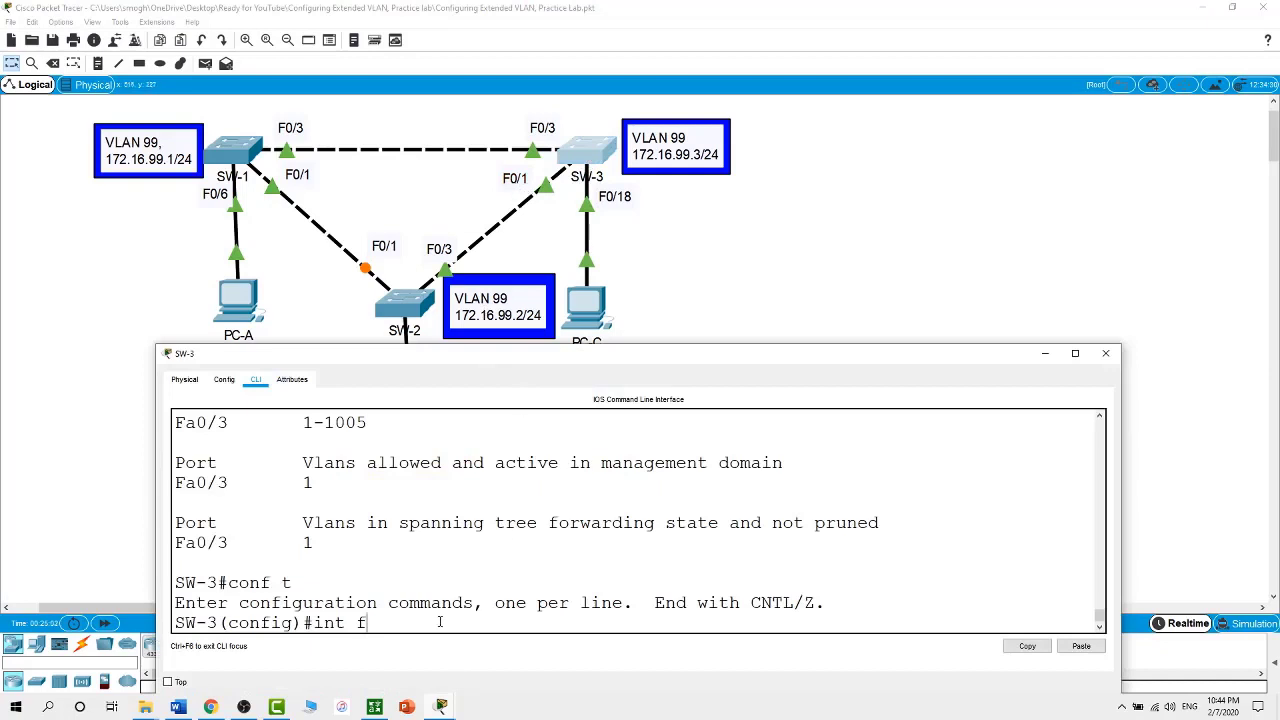
{"action": "type", "text": "0/1"}
{"action": "key", "text": "Return"}
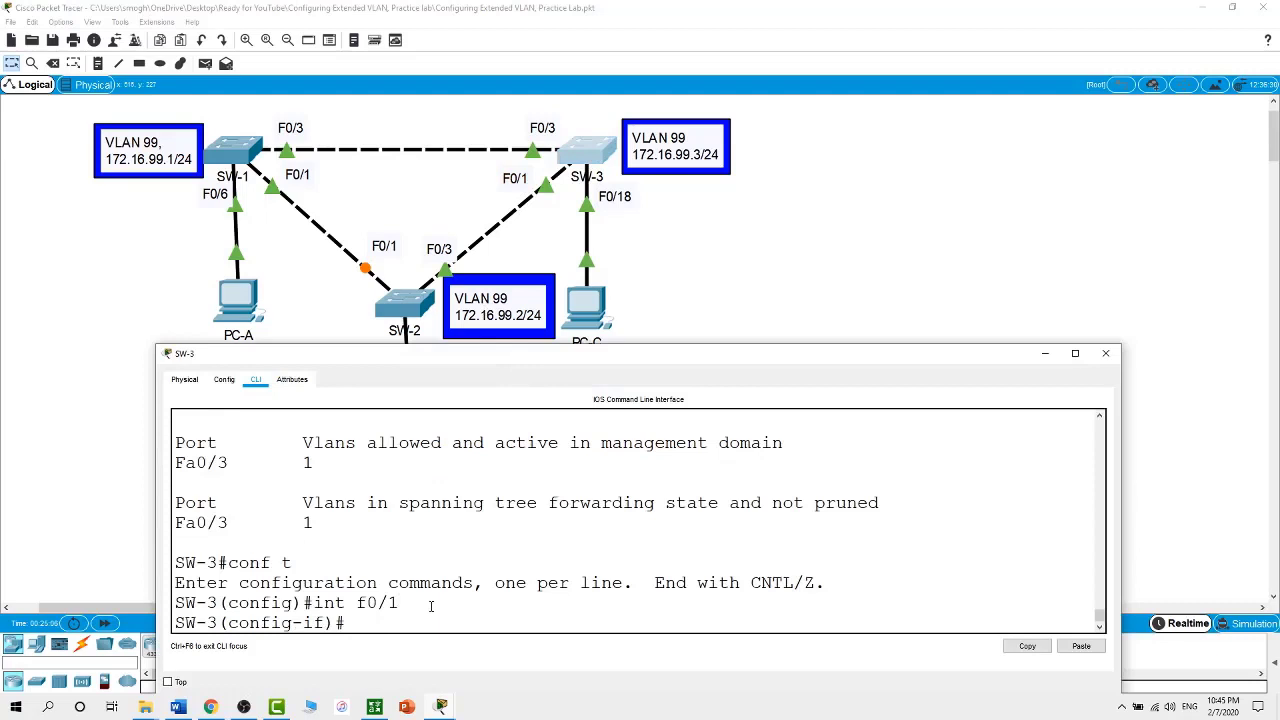
Set SW-3's F0/1 to switchport mode trunk, then bring up SW-2's console
{"action": "type", "text": "swi"}
{"action": "key", "text": "Tab"}
{"action": "type", "text": "mo"}
{"action": "key", "text": "Tab"}
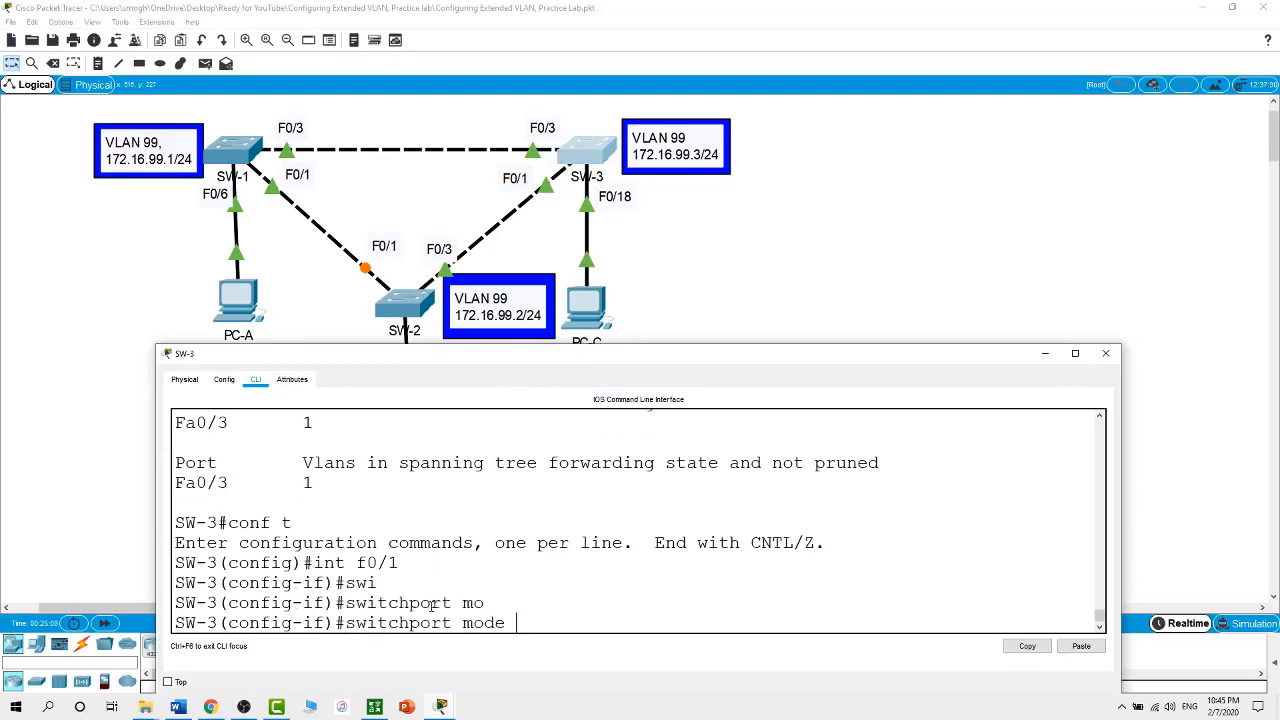
{"action": "type", "text": "tr"}
{"action": "key", "text": "Tab"}
{"action": "key", "text": "Return"}
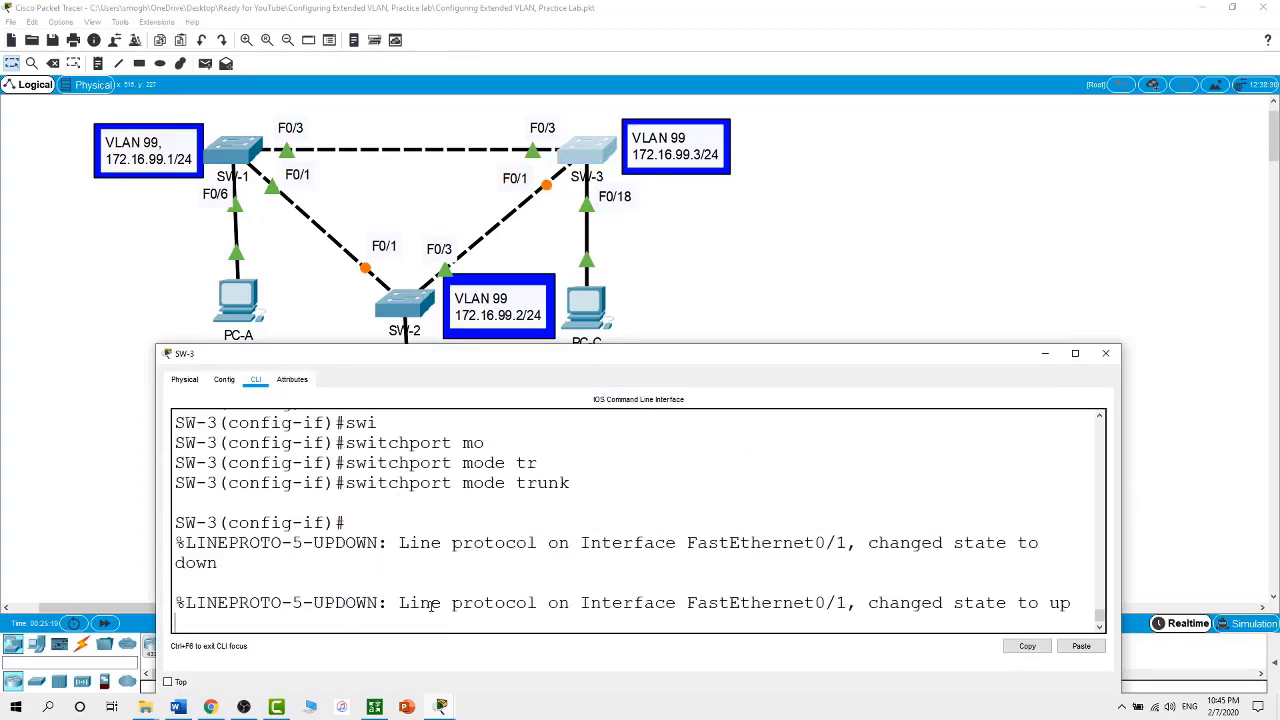
{"action": "key", "text": "Return"}
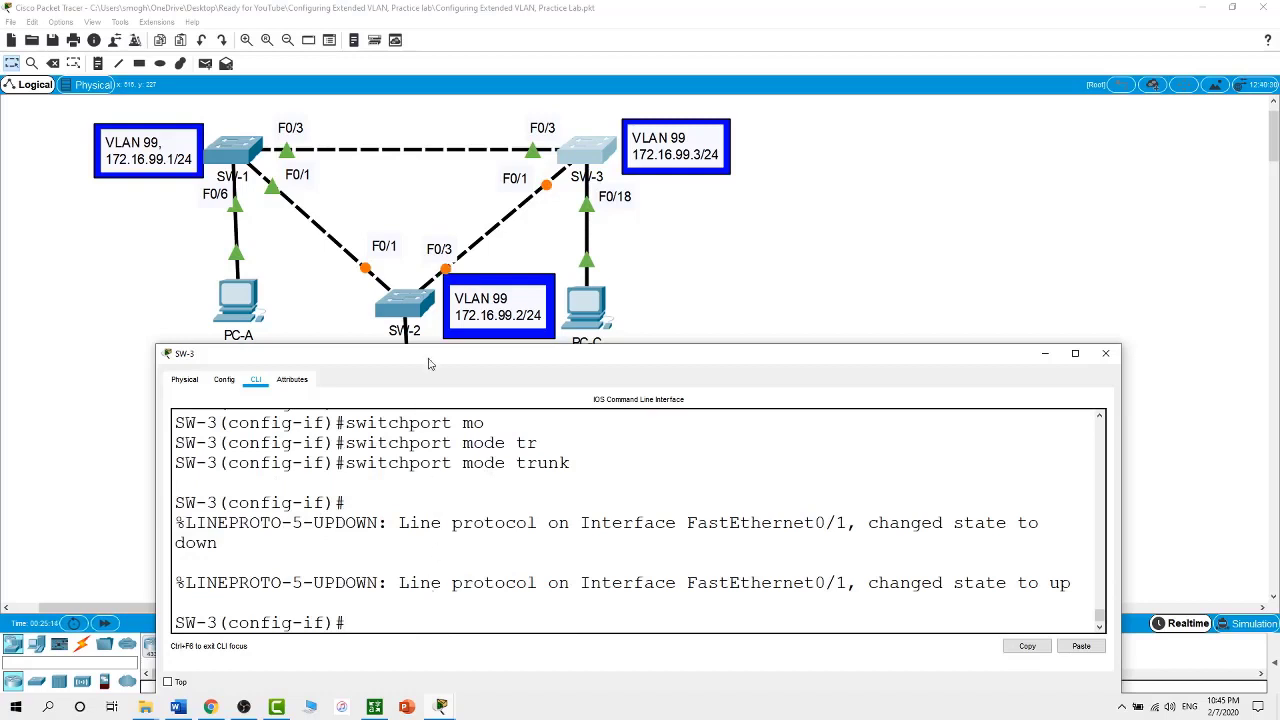
{"action": "left_click", "coordinate": [408, 308]}
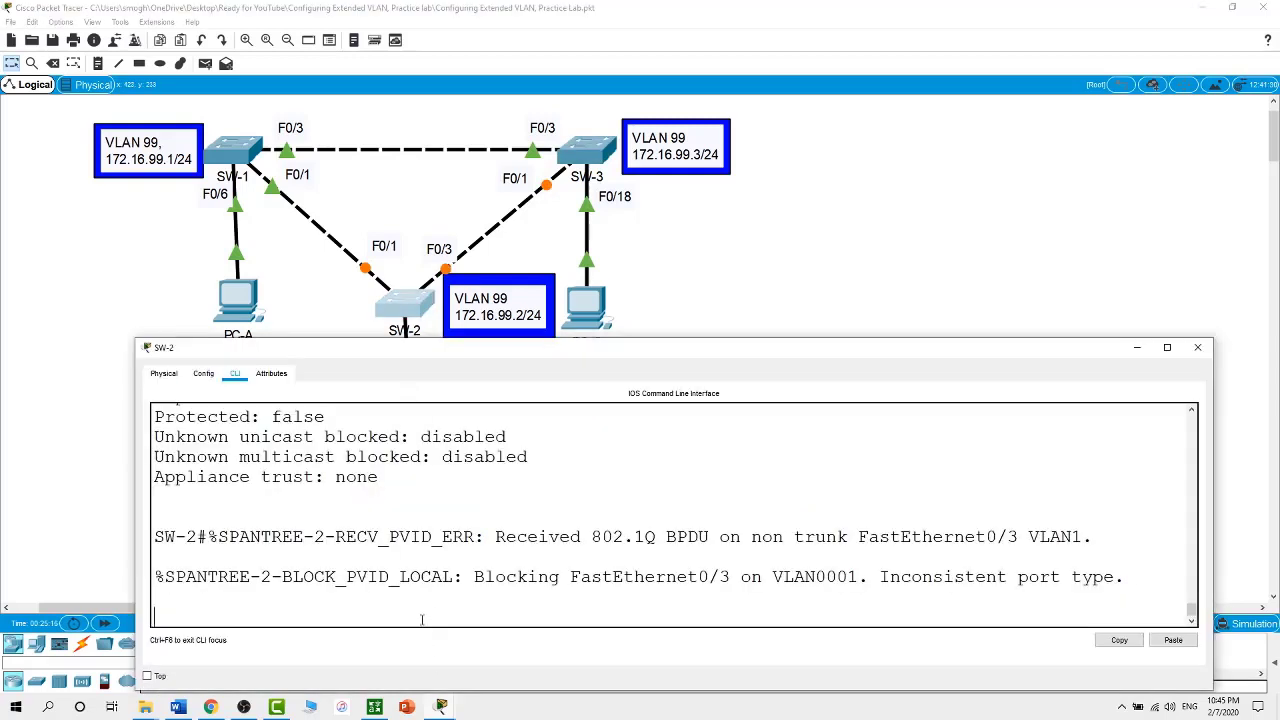
Set SW-2's interface F0/3 to switchport mode trunk and close its console
{"action": "key", "text": "Return"}
{"action": "type", "text": "conf t"}
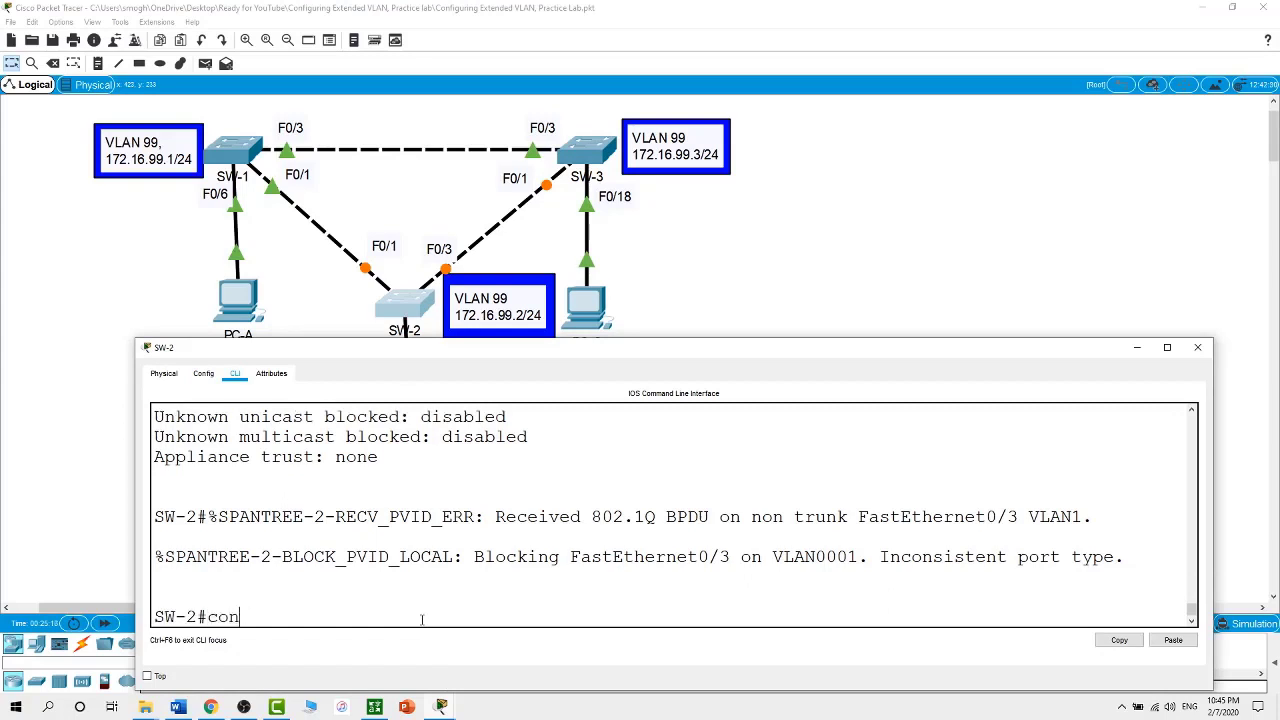
{"action": "key", "text": "Return"}
{"action": "type", "text": "int"}
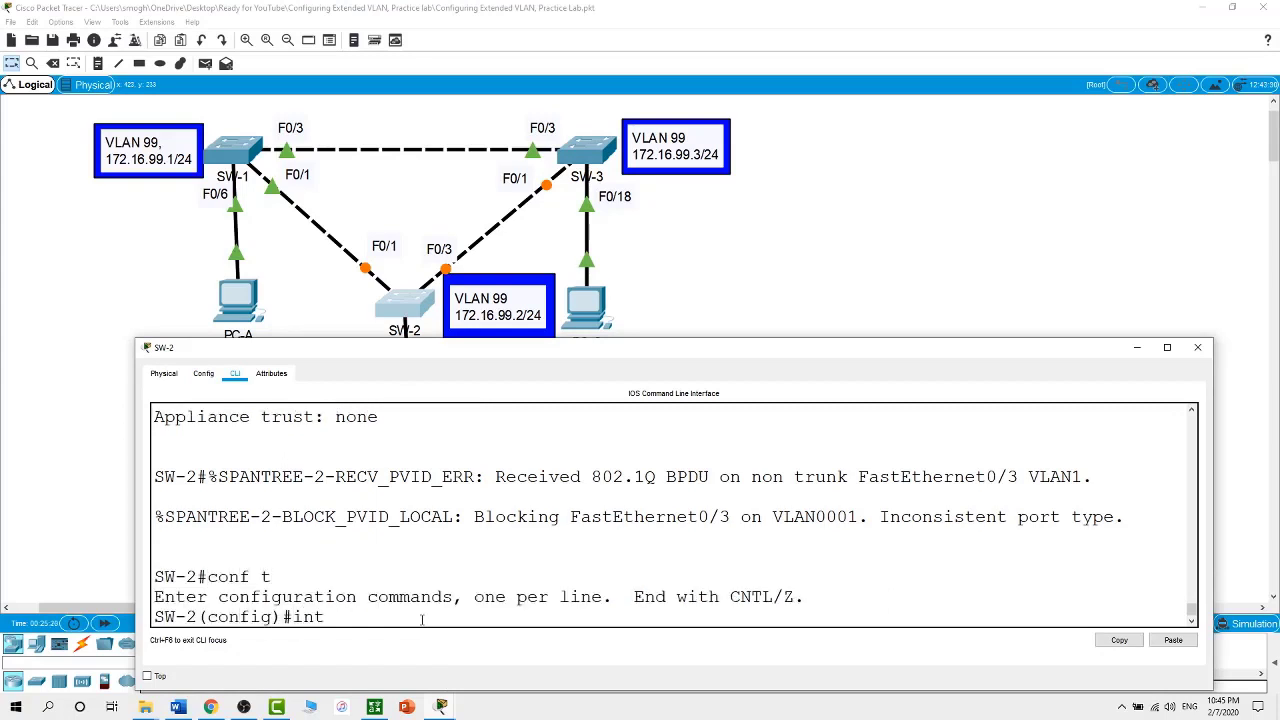
{"action": "type", "text": " f0/3"}
{"action": "key", "text": "Return"}
{"action": "type", "text": "swi"}
{"action": "key", "text": "Tab"}
{"action": "type", "text": "mo"}
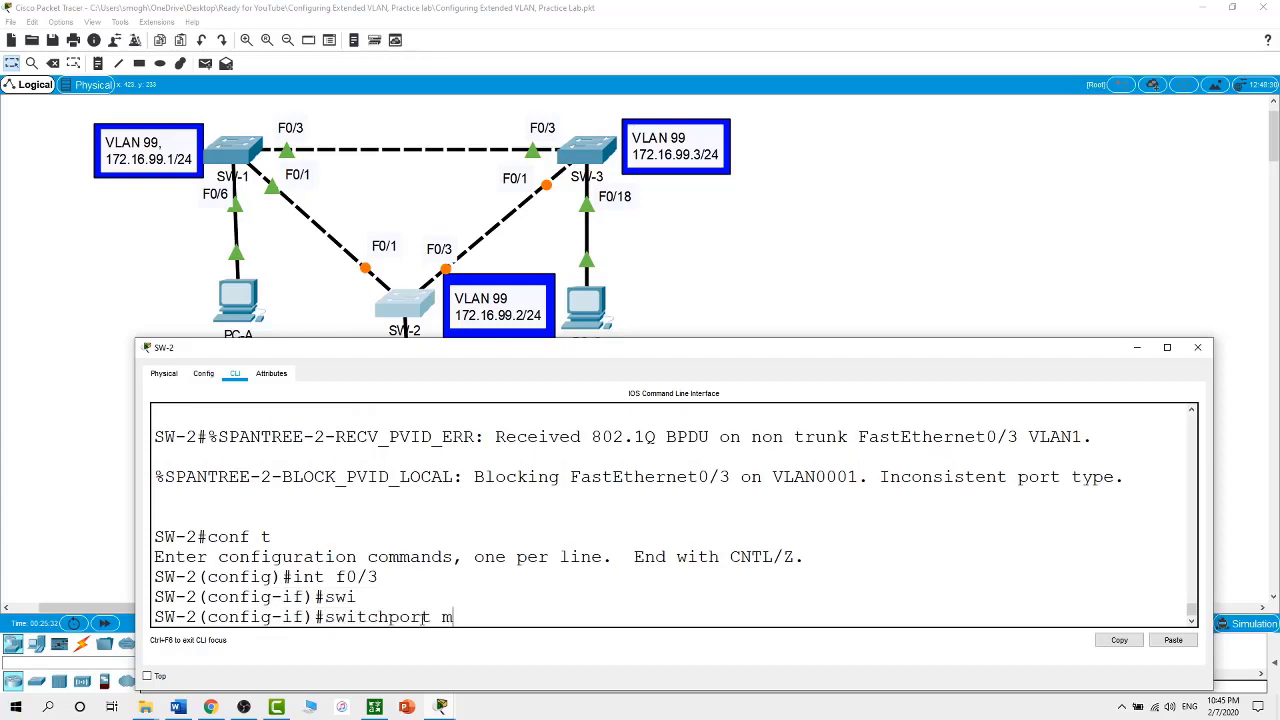
{"action": "key", "text": "Tab"}
{"action": "type", "text": "tr"}
{"action": "key", "text": "Tab"}
{"action": "key", "text": "Return"}
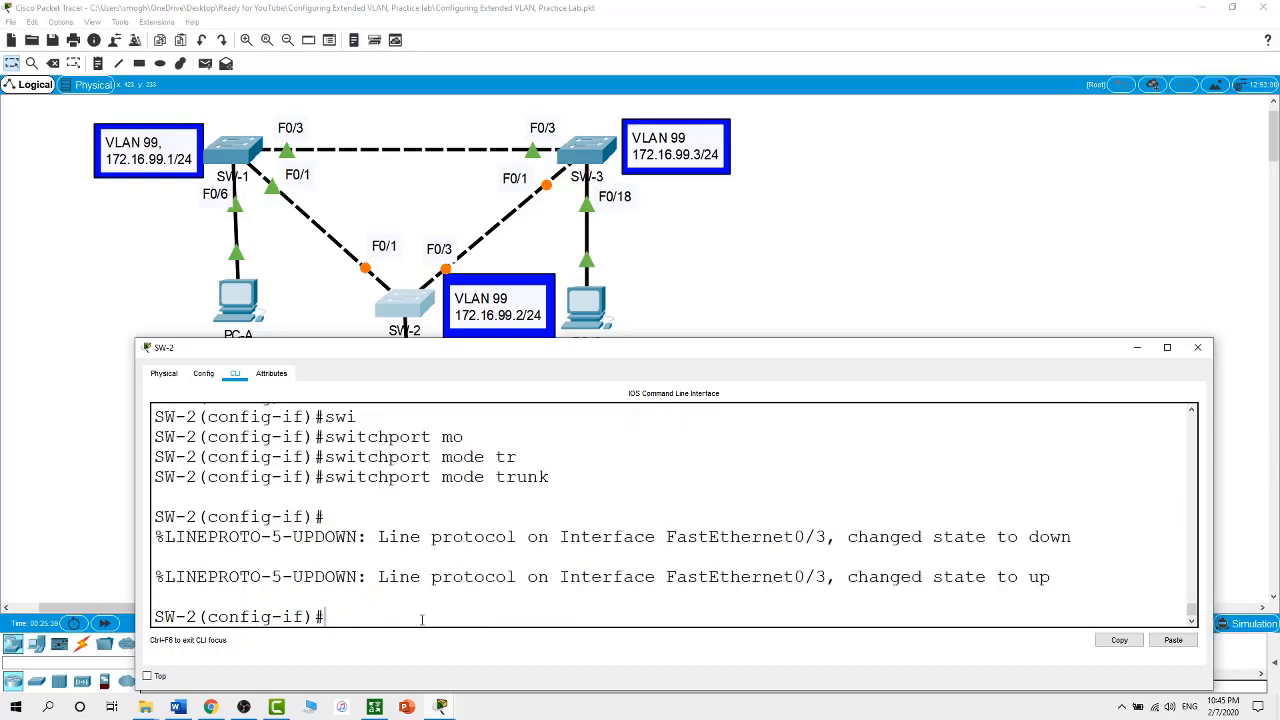
{"action": "left_click", "coordinate": [815, 308]}
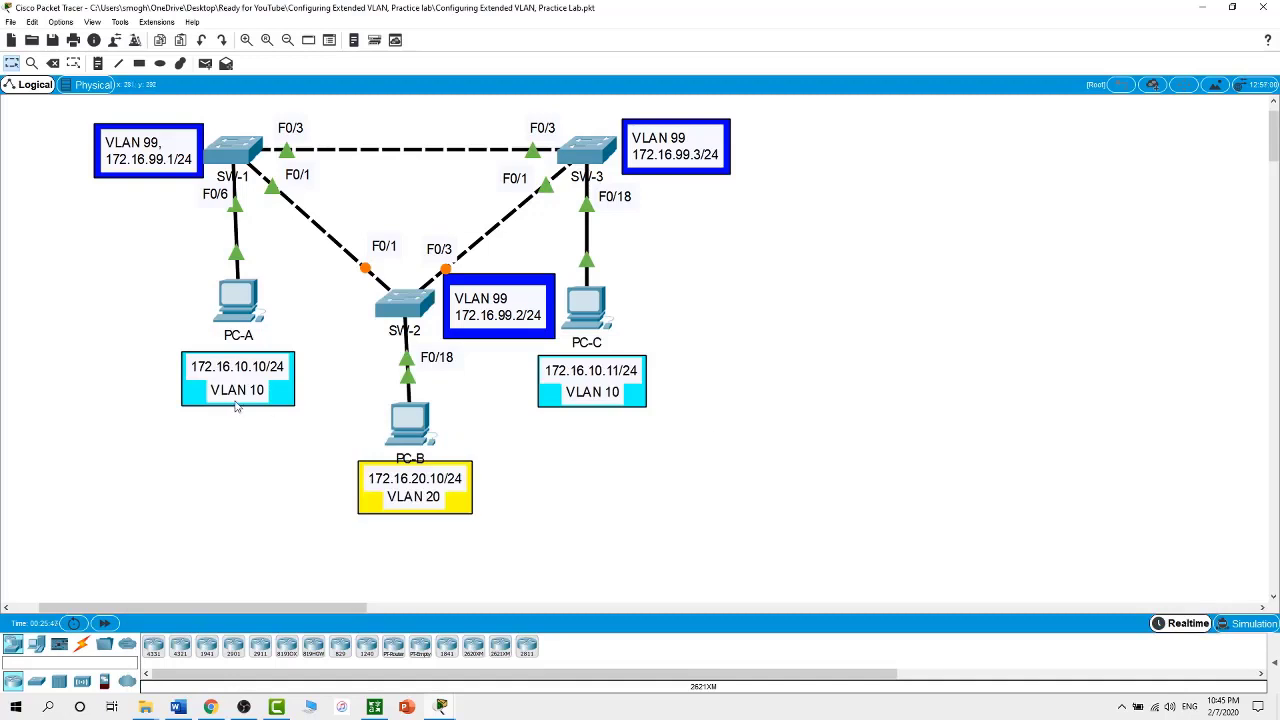
{"action": "left_click", "coordinate": [240, 160]}
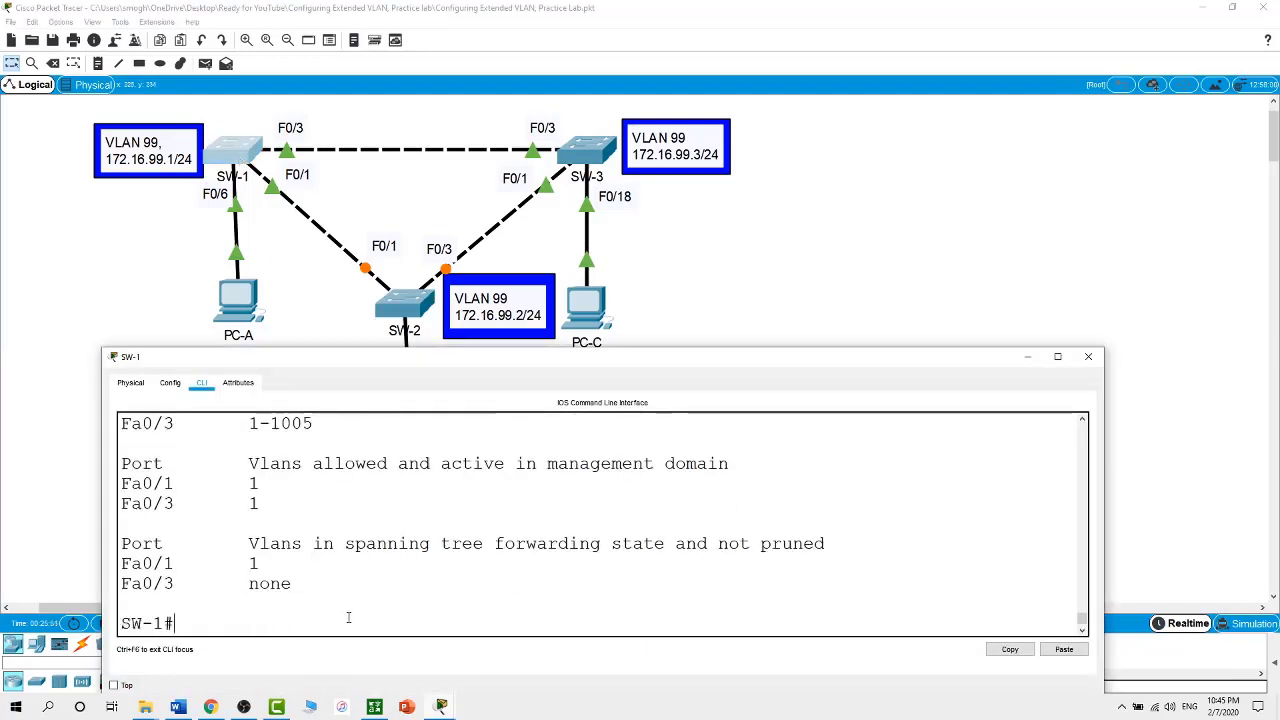
{"action": "type", "text": "show vtp"}
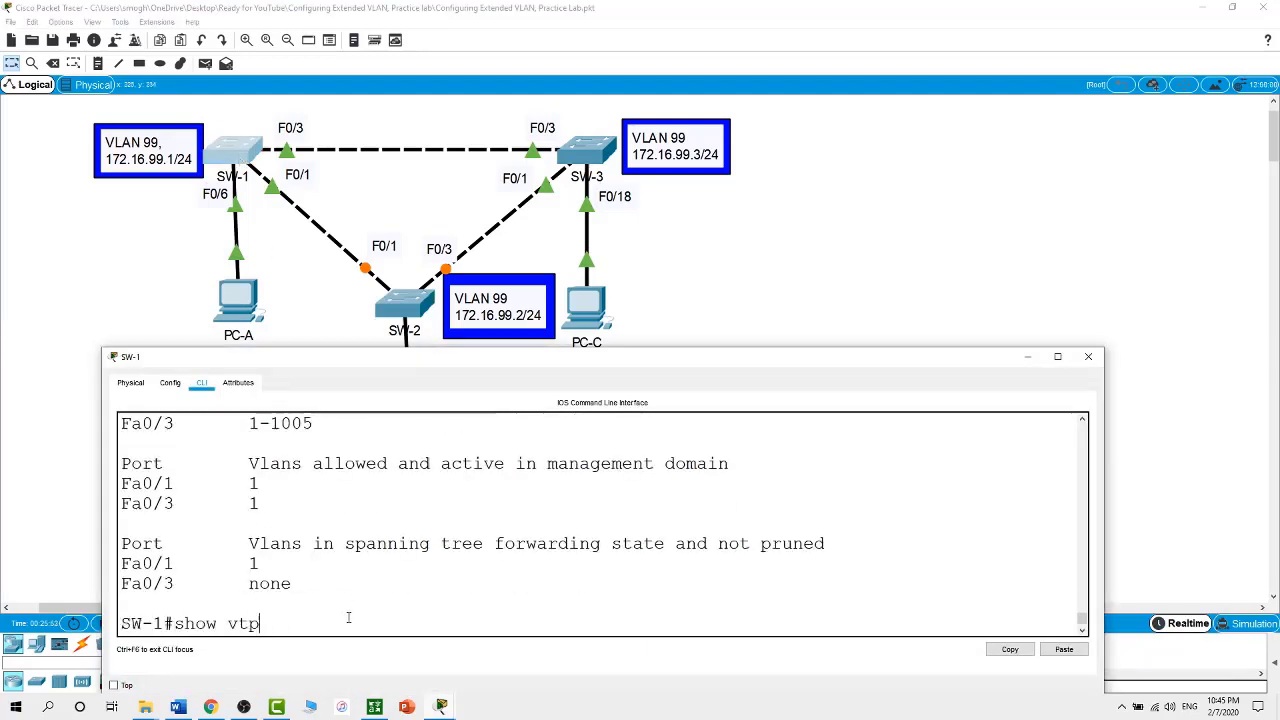
{"action": "type", "text": " status"}
{"action": "key", "text": "Return"}
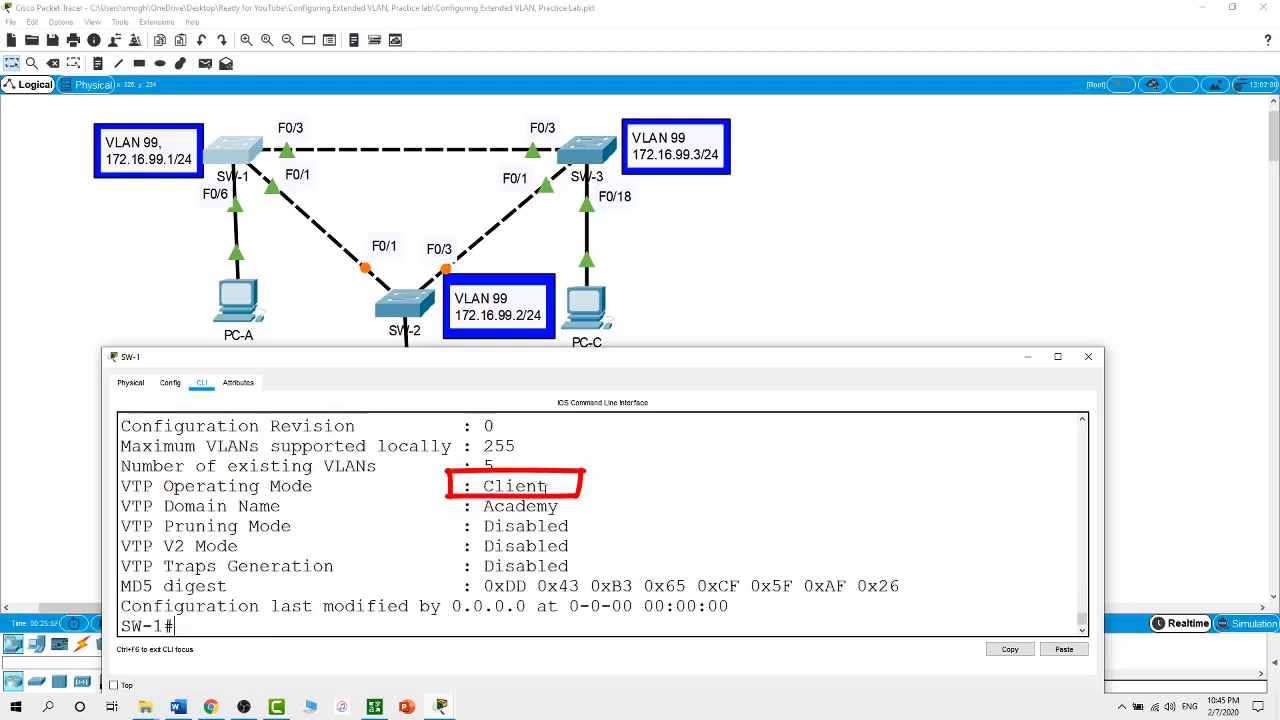
{"action": "left_click_drag", "start_coordinate": [547, 486], "coordinate": [472, 486]}
{"action": "left_click", "coordinate": [295, 624]}
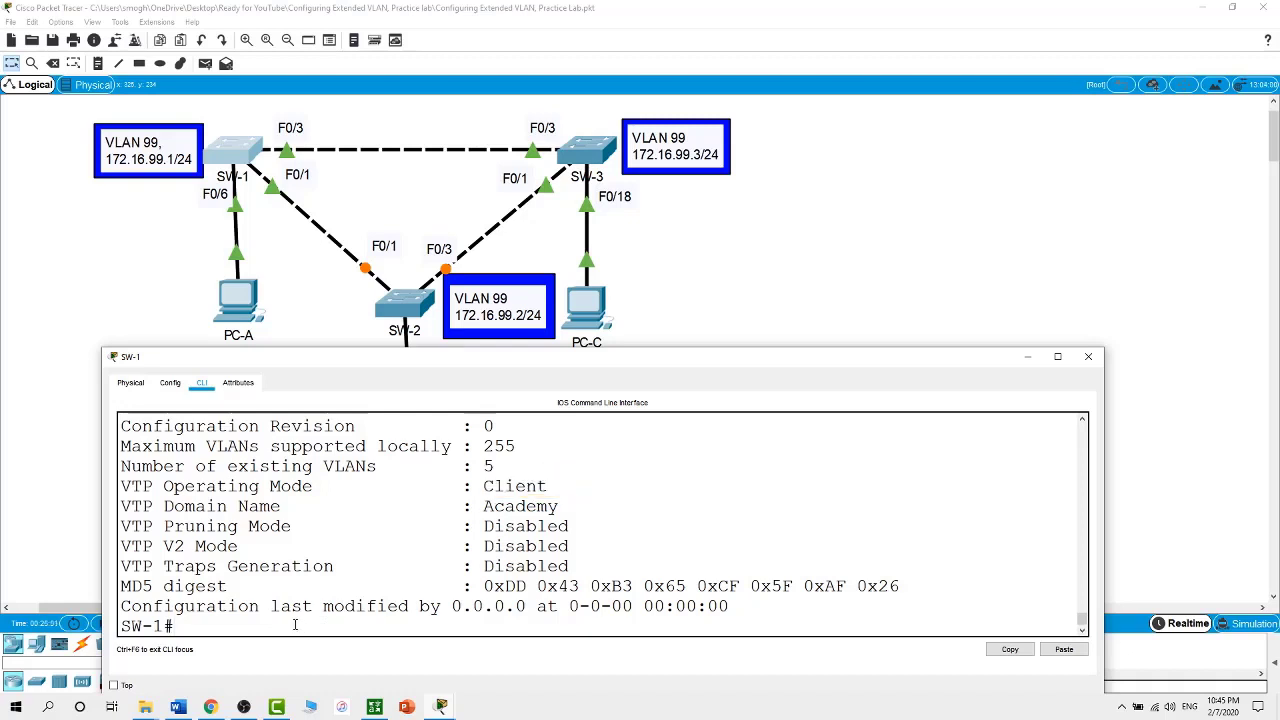
{"action": "type", "text": "conf t"}
{"action": "key", "text": "Return"}
{"action": "type", "text": "vlan"}
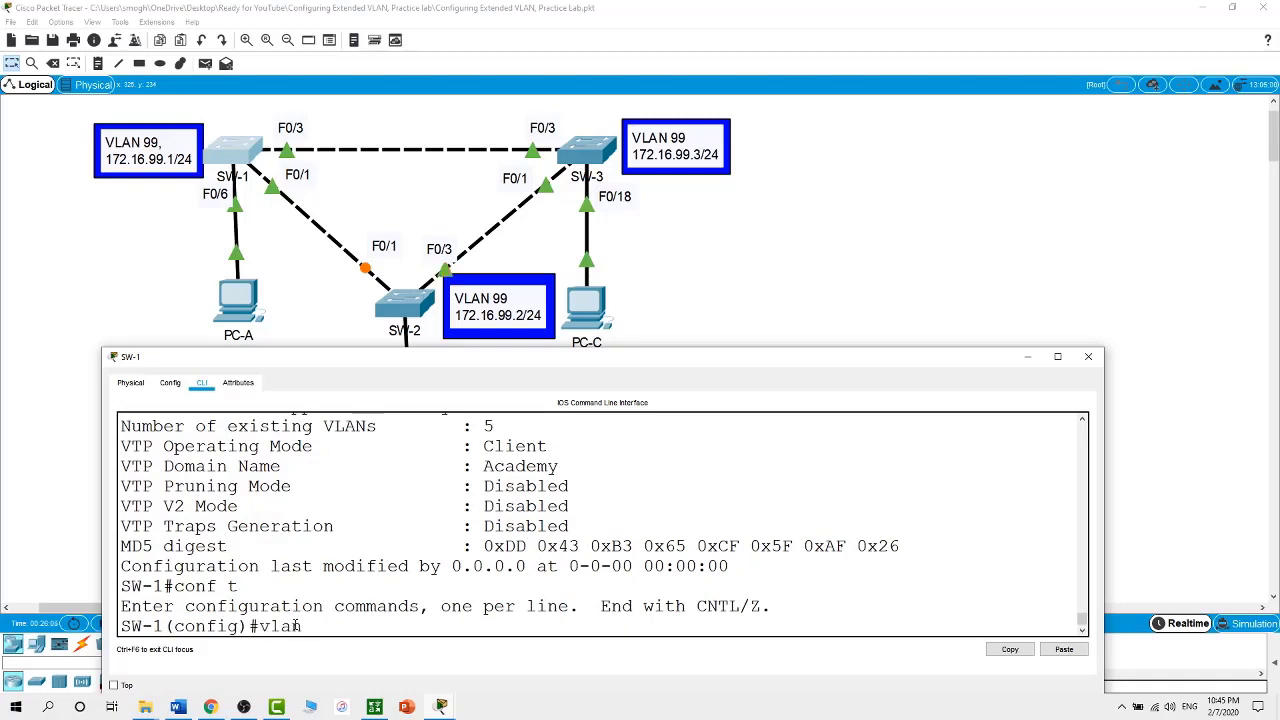
{"action": "type", "text": " 10"}
{"action": "key", "text": "Return"}
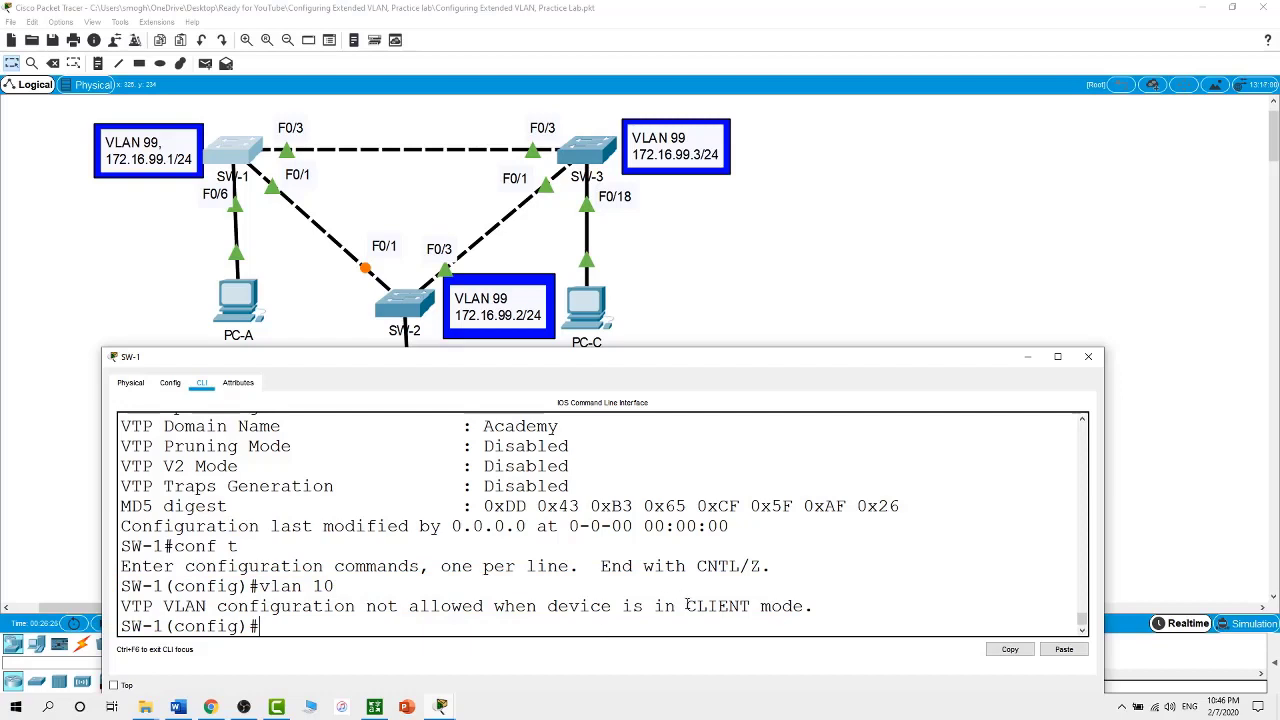
{"action": "left_click_drag", "start_coordinate": [684, 605], "coordinate": [815, 607]}
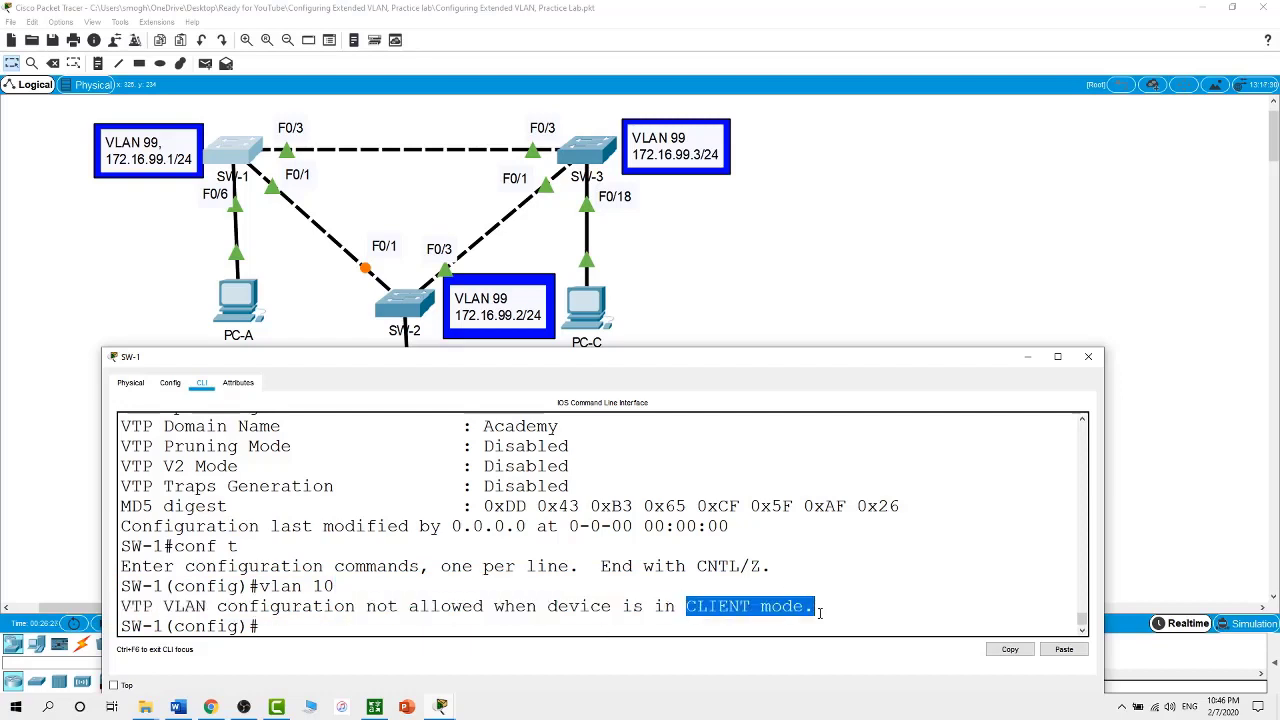
{"action": "left_click", "coordinate": [505, 627]}
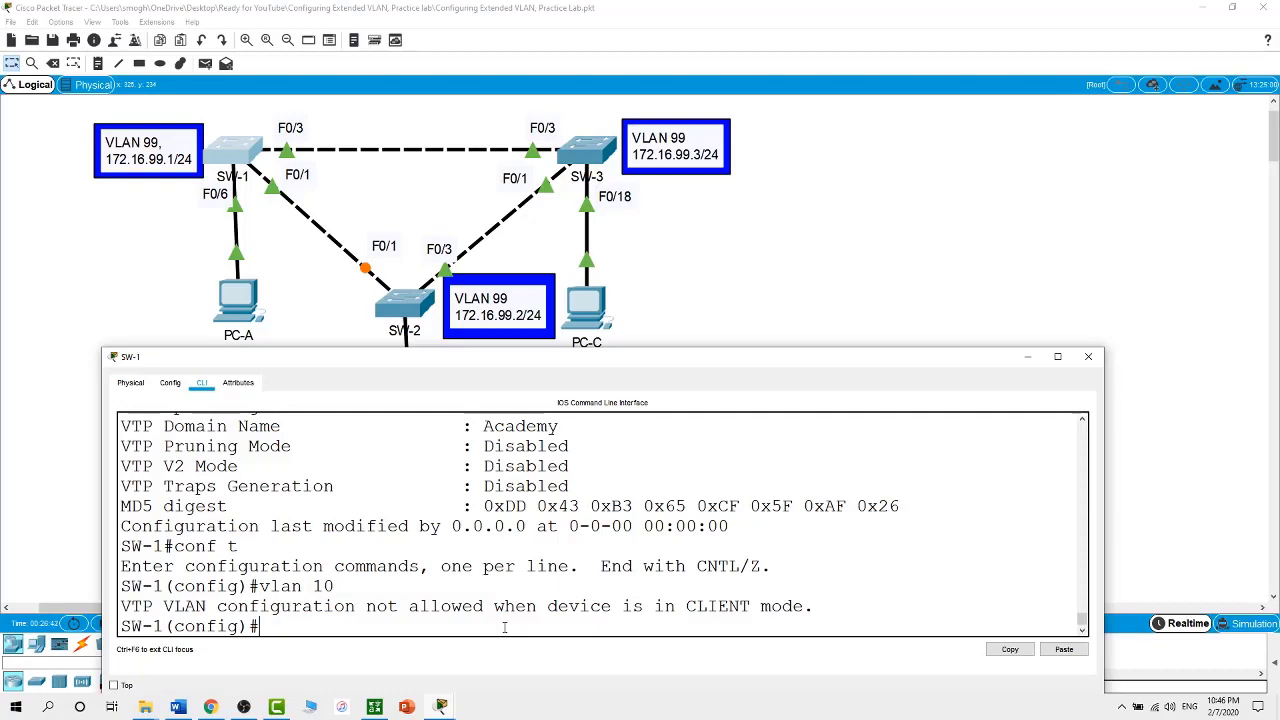
{"action": "left_click", "coordinate": [729, 291]}
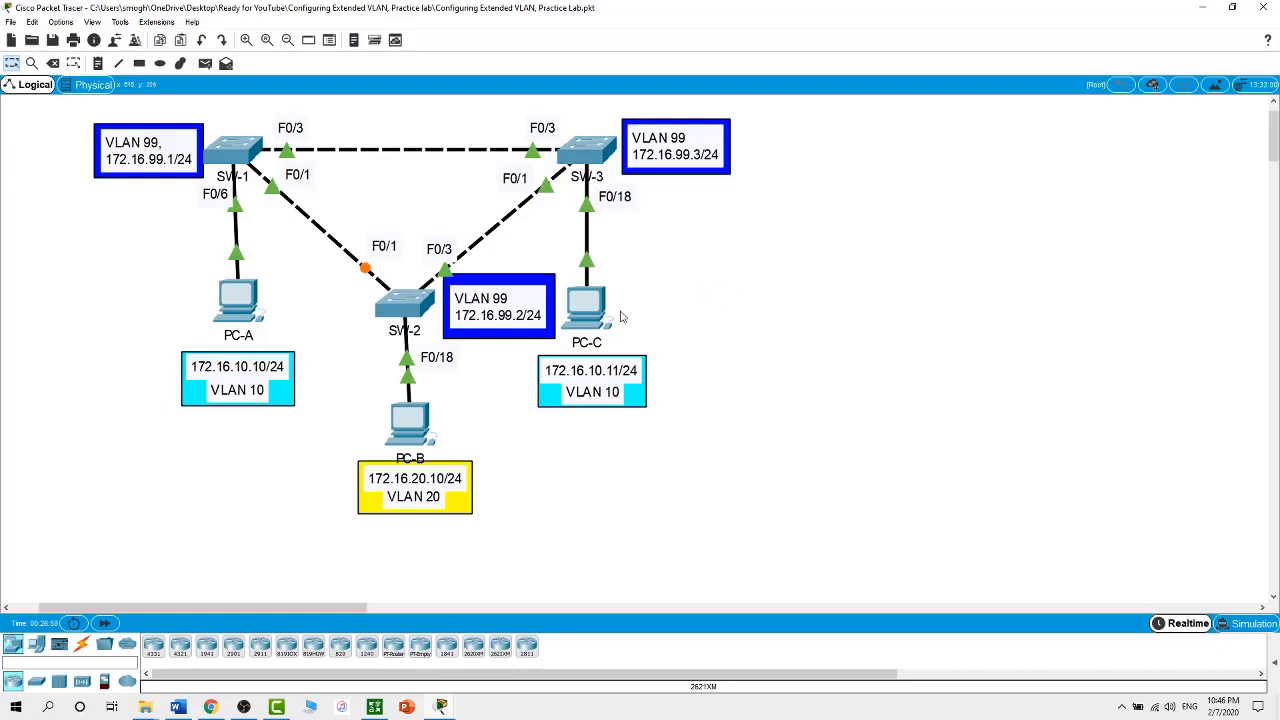
Exit SW-2's config mode and run show vtp status, noting Server mode
{"action": "left_click", "coordinate": [422, 305]}
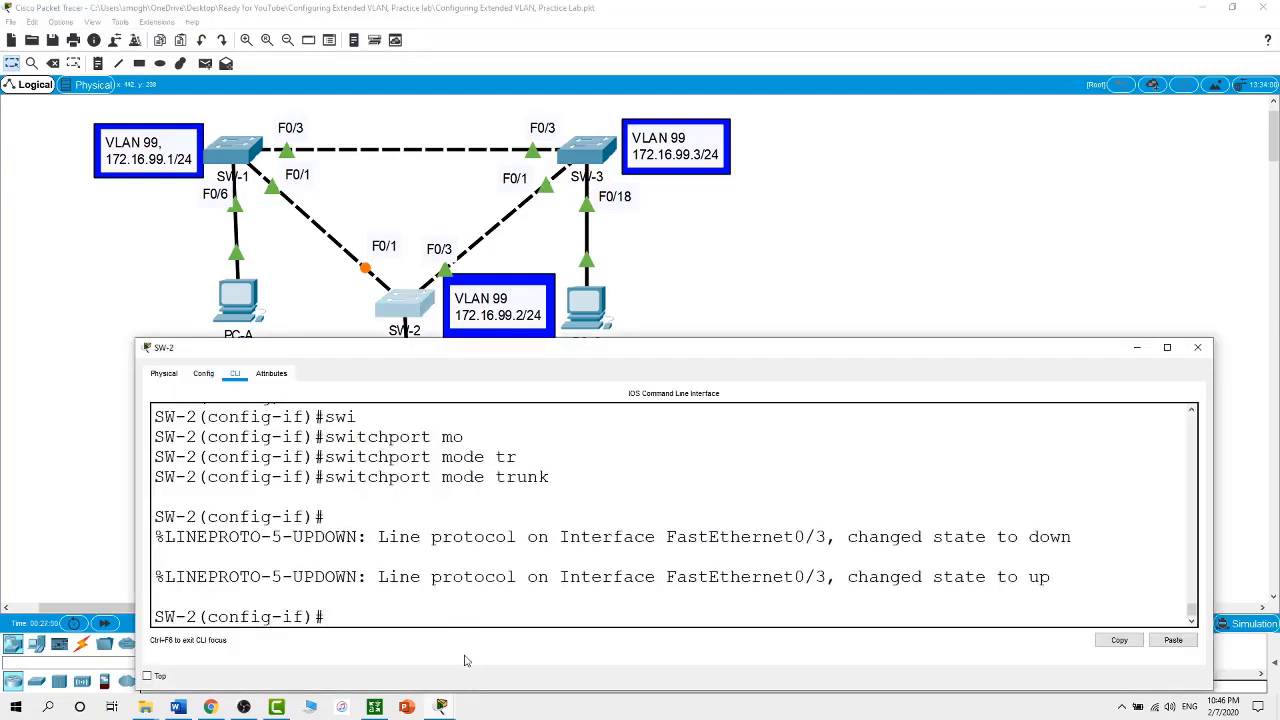
{"action": "type", "text": "exit"}
{"action": "key", "text": "Return"}
{"action": "type", "text": "exit"}
{"action": "key", "text": "Return"}
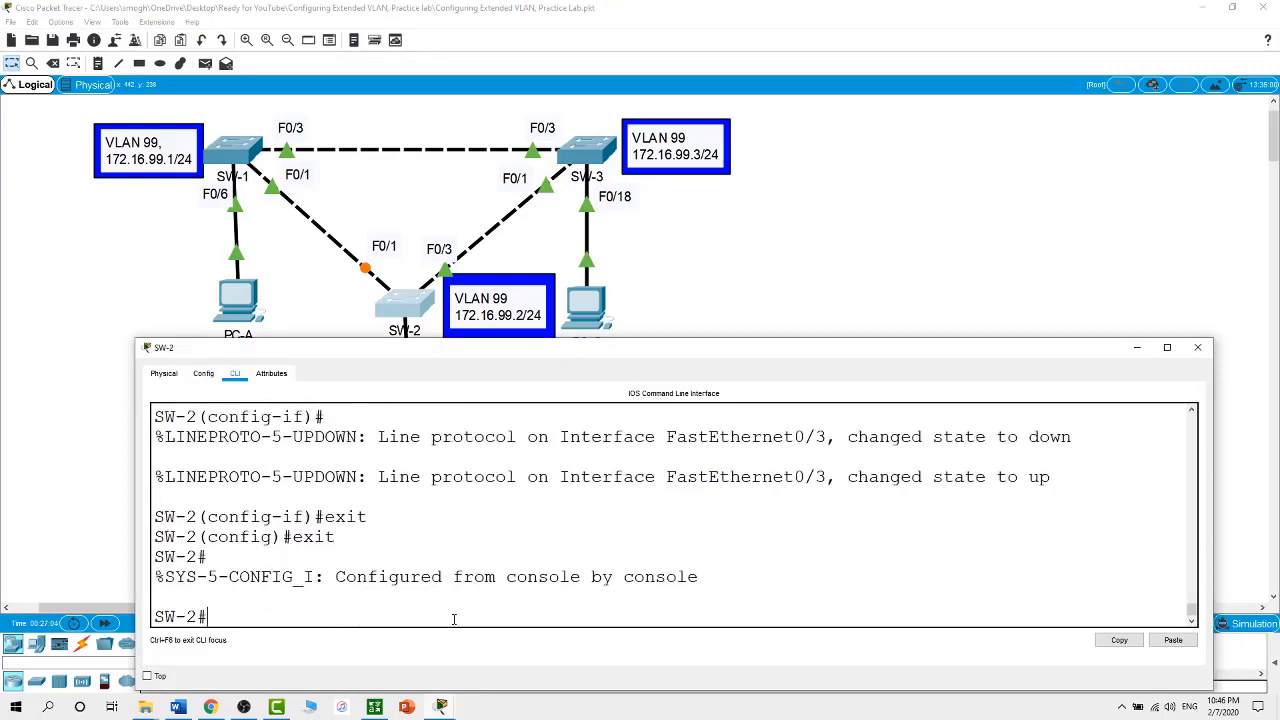
{"action": "type", "text": "show vtp status"}
{"action": "key", "text": "Return"}
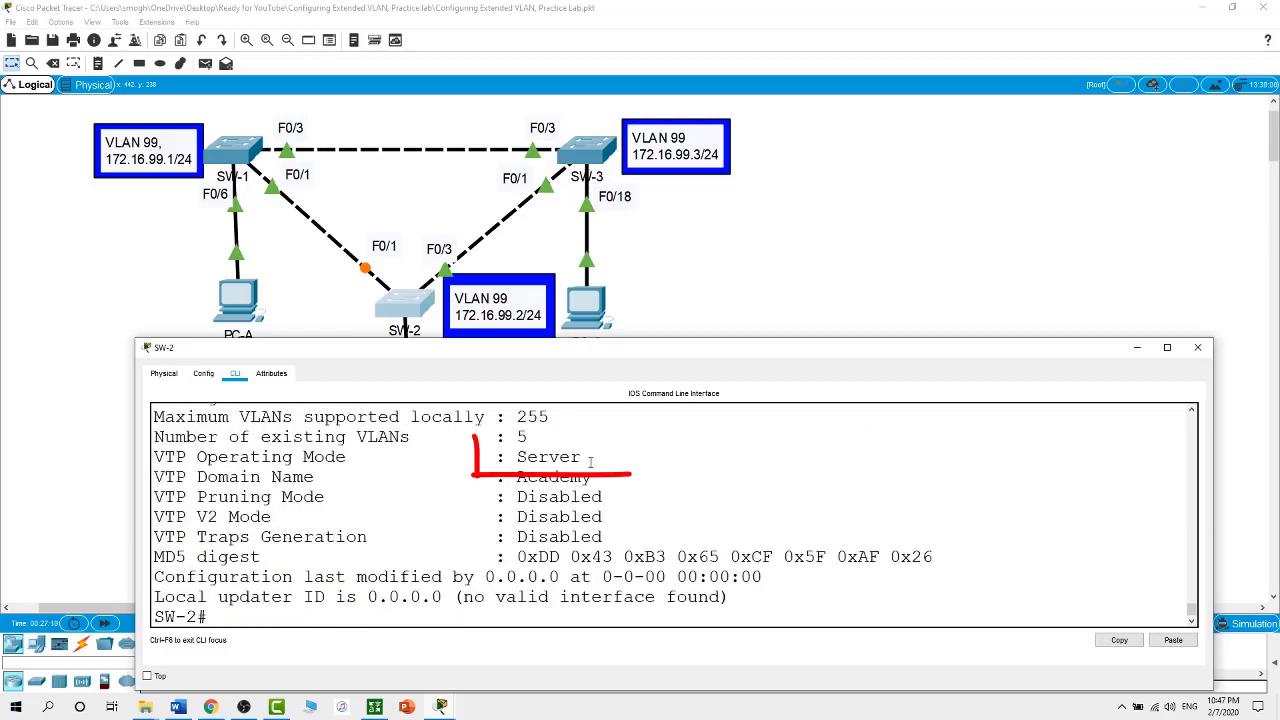
{"action": "left_click_drag", "start_coordinate": [582, 457], "coordinate": [497, 456]}
{"action": "left_click", "coordinate": [390, 614]}
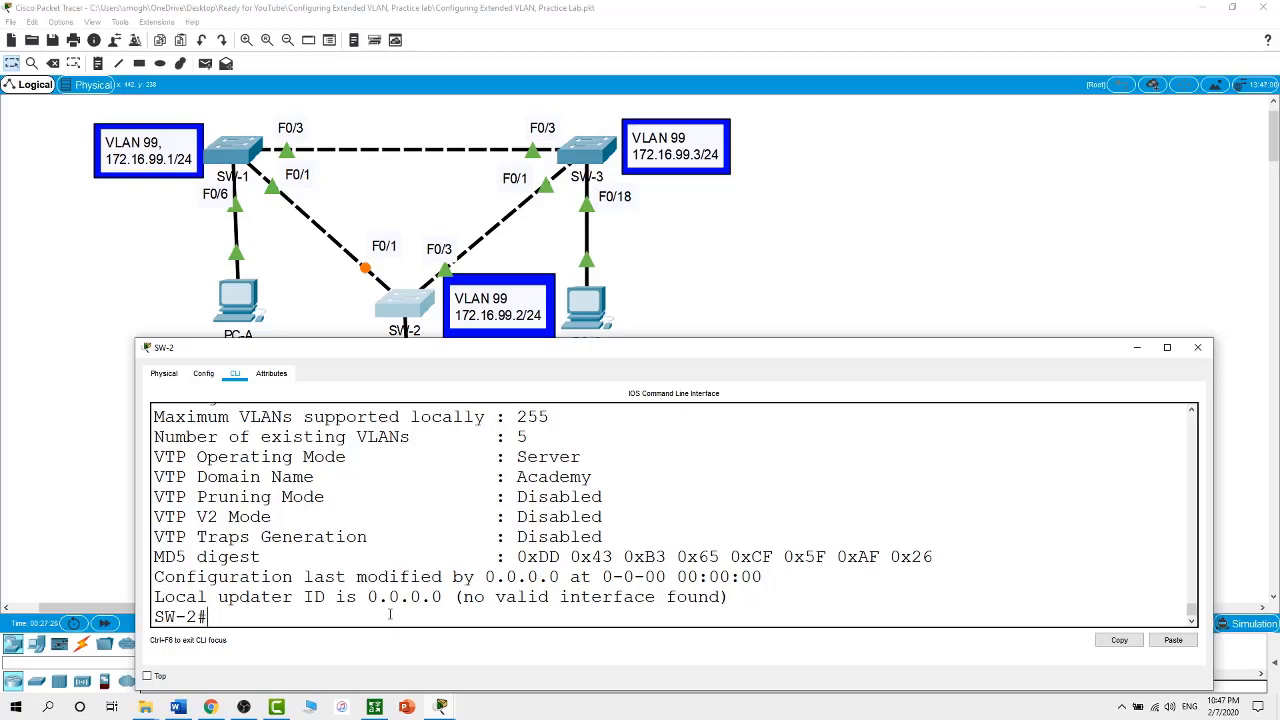
On SW-2, create VLAN 10 named Users and VLAN 20 named Admins
{"action": "type", "text": "conf t"}
{"action": "key", "text": "Return"}
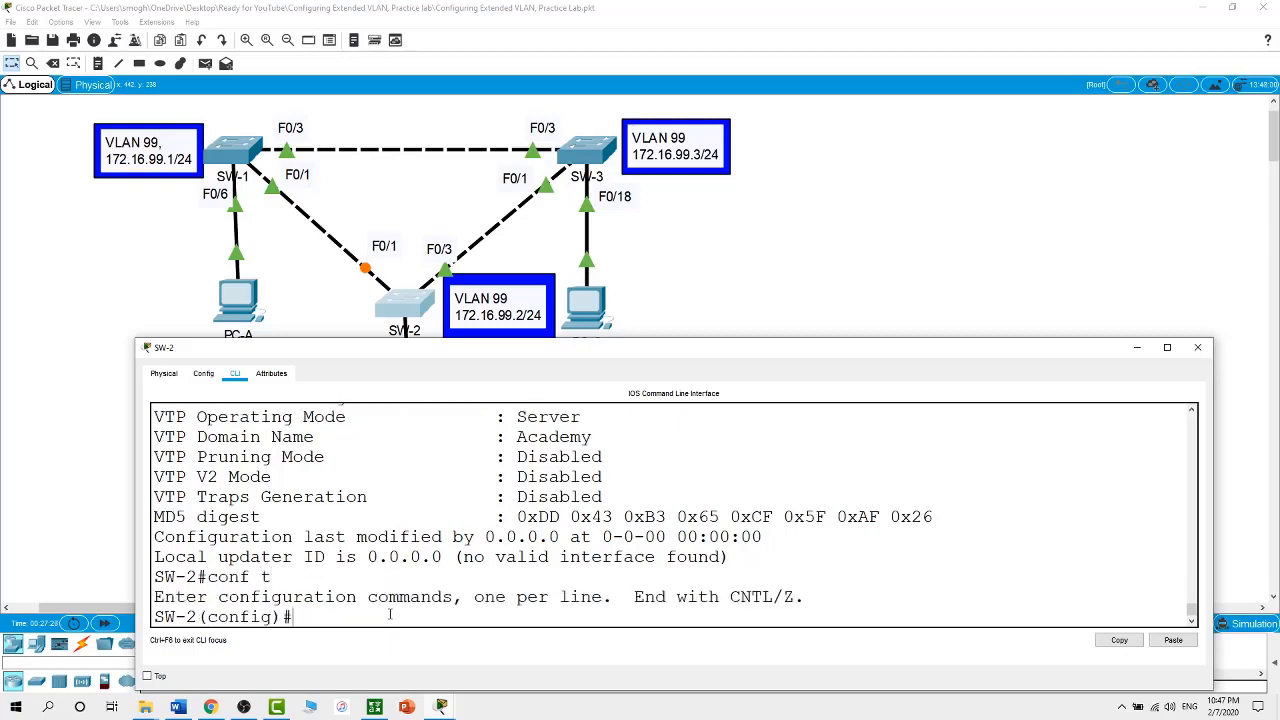
{"action": "type", "text": "vlan 10"}
{"action": "key", "text": "Return"}
{"action": "type", "text": "name U"}
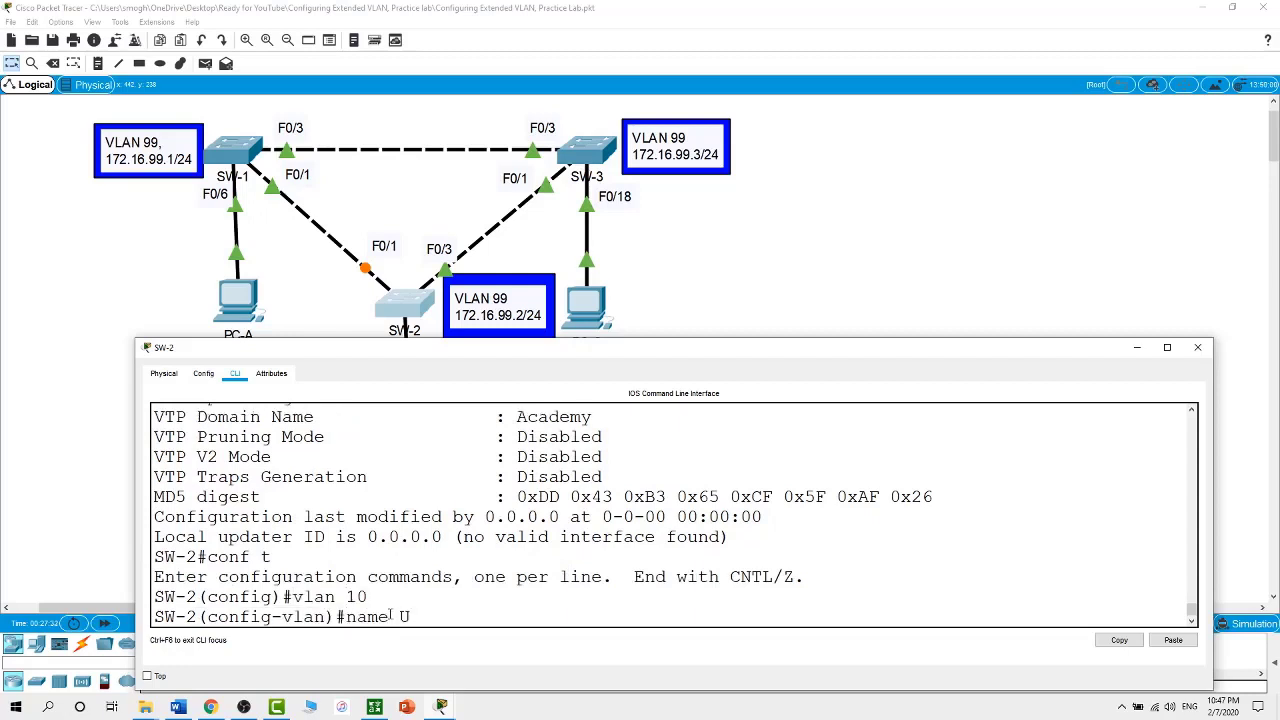
{"action": "type", "text": "sers"}
{"action": "key", "text": "Return"}
{"action": "type", "text": "vlan)#v"}
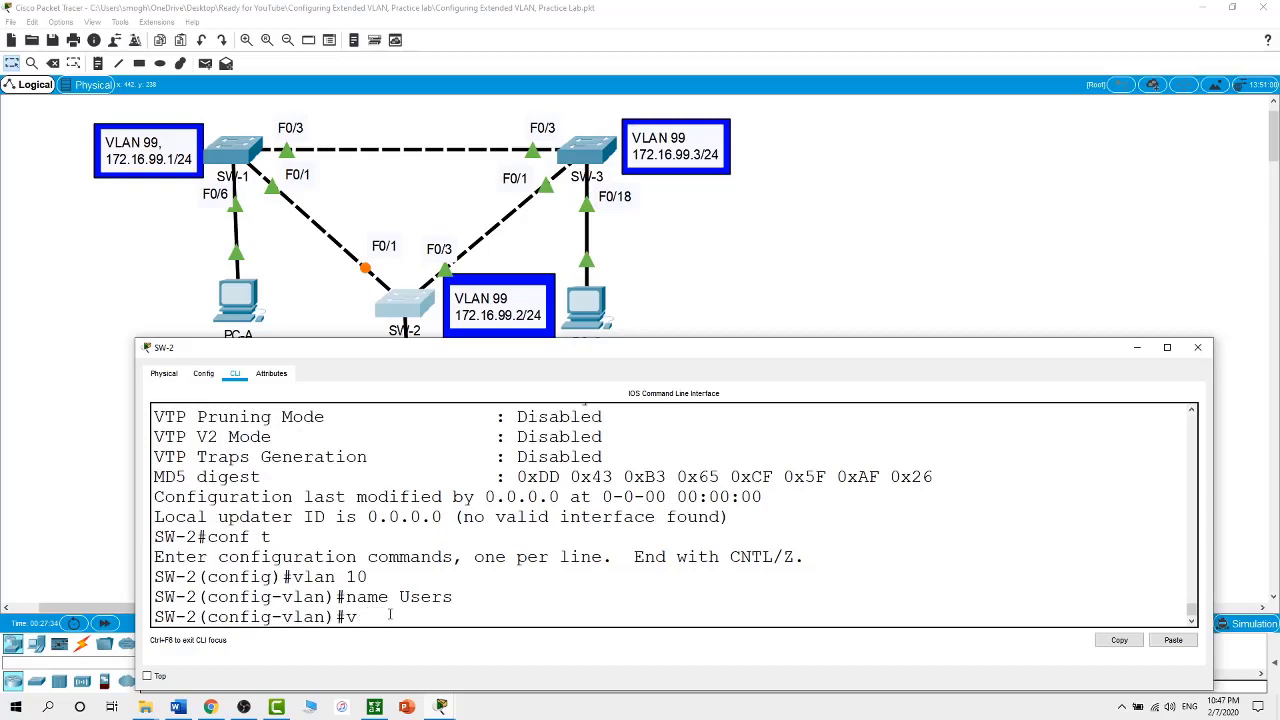
{"action": "type", "text": "lan 20"}
{"action": "key", "text": "Return"}
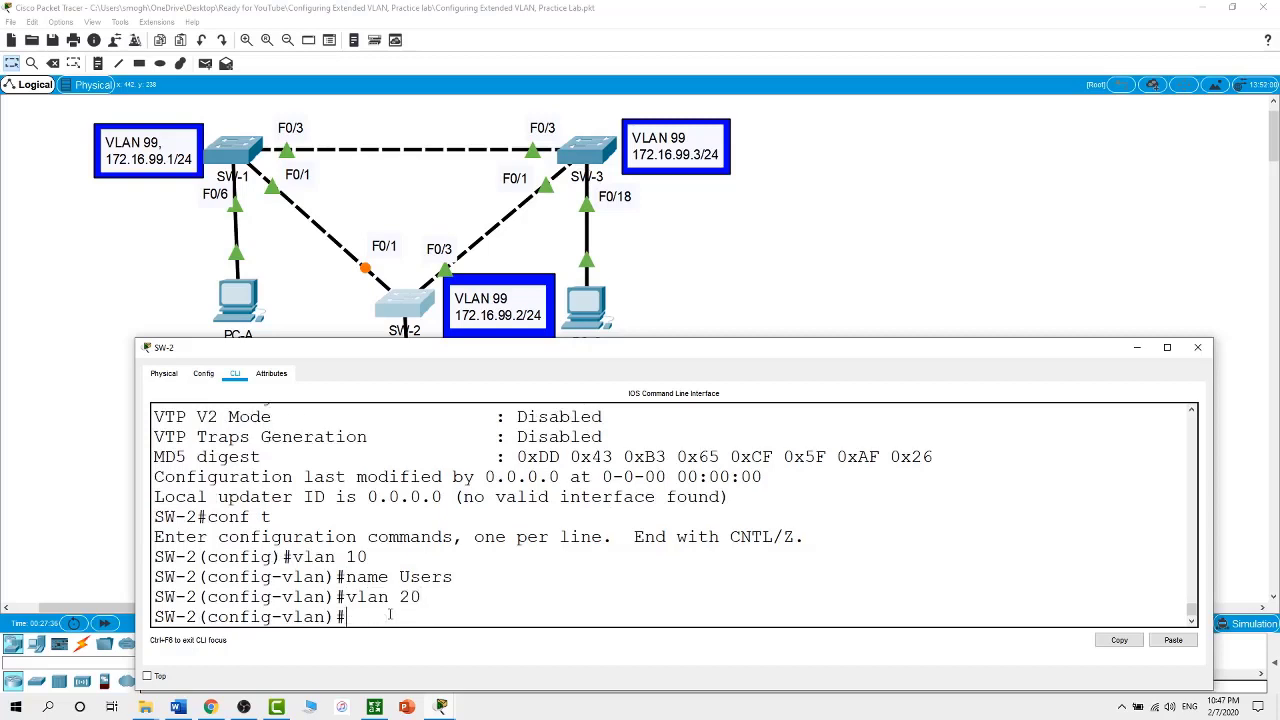
{"action": "type", "text": "name Admins"}
{"action": "key", "text": "Return"}
Create VLAN 30 named Guests and VLAN 99 named Mgmt
{"action": "type", "text": "vlan "}
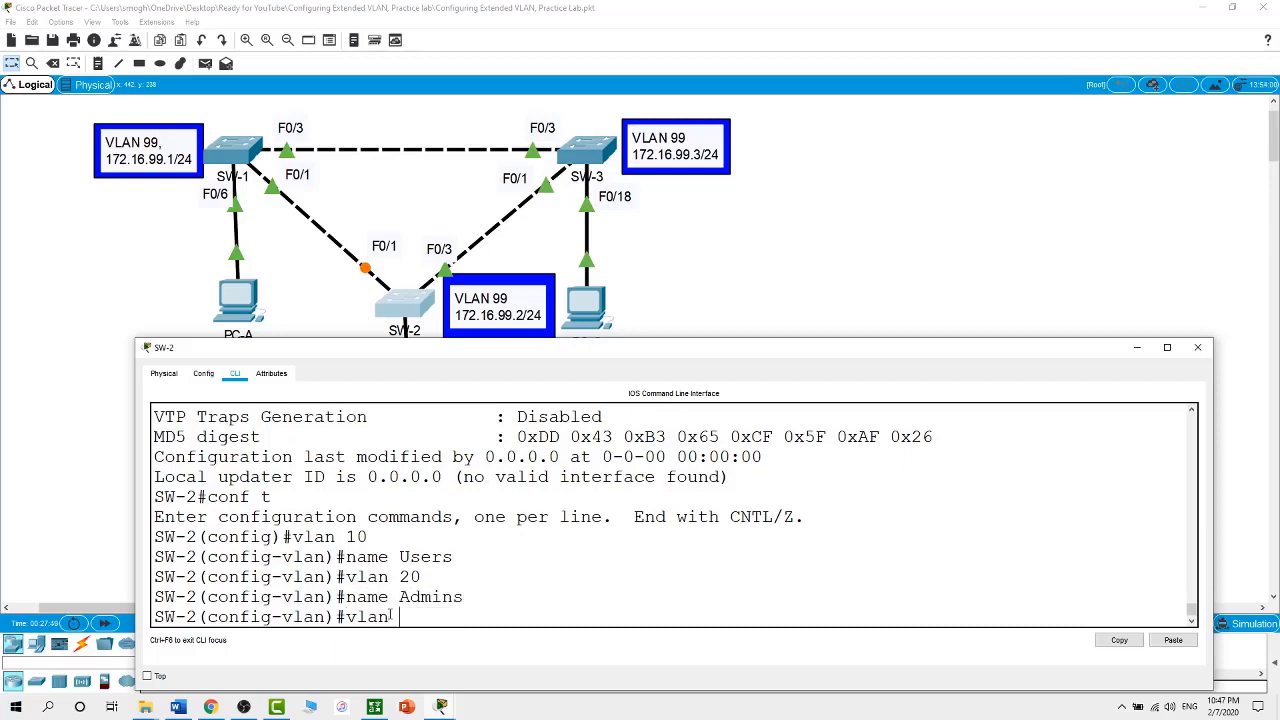
{"action": "type", "text": "30"}
{"action": "key", "text": "Return"}
{"action": "type", "text": "name"}
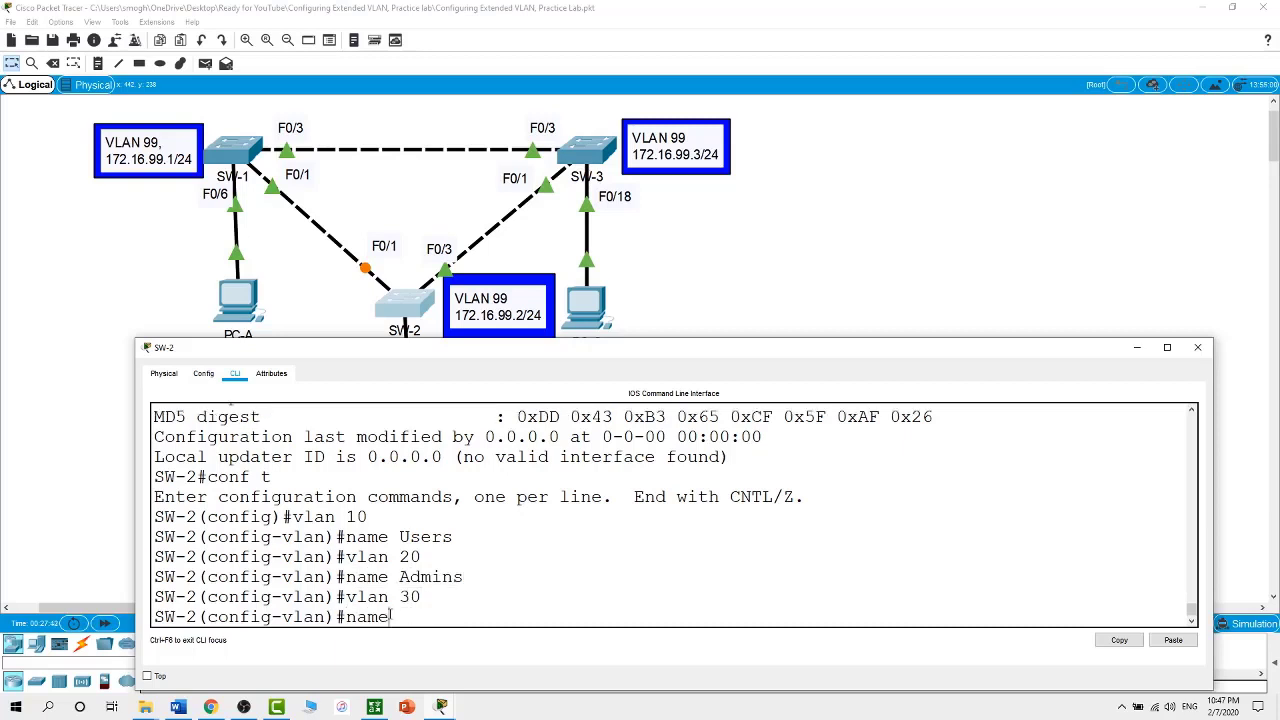
{"action": "type", "text": " Guests"}
{"action": "key", "text": "Return"}
{"action": "type", "text": "vlan "}
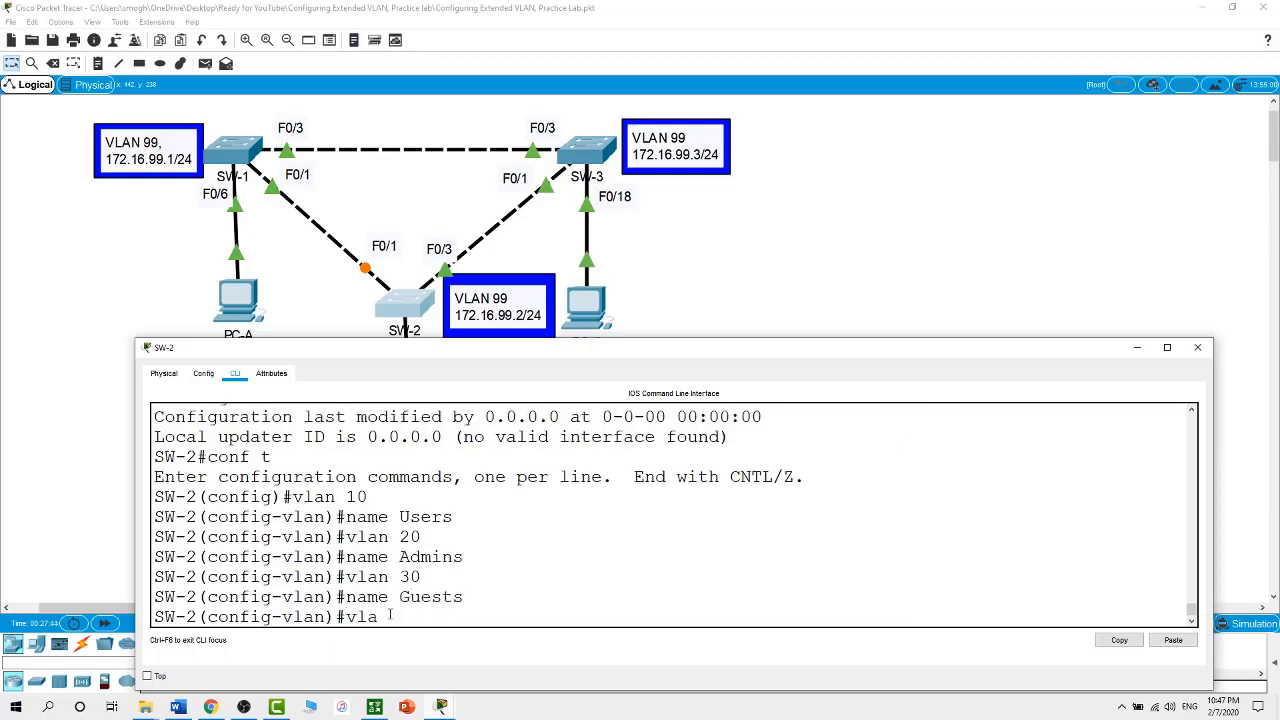
{"action": "type", "text": "99"}
{"action": "key", "text": "Return"}
{"action": "type", "text": "name Mgmt"}
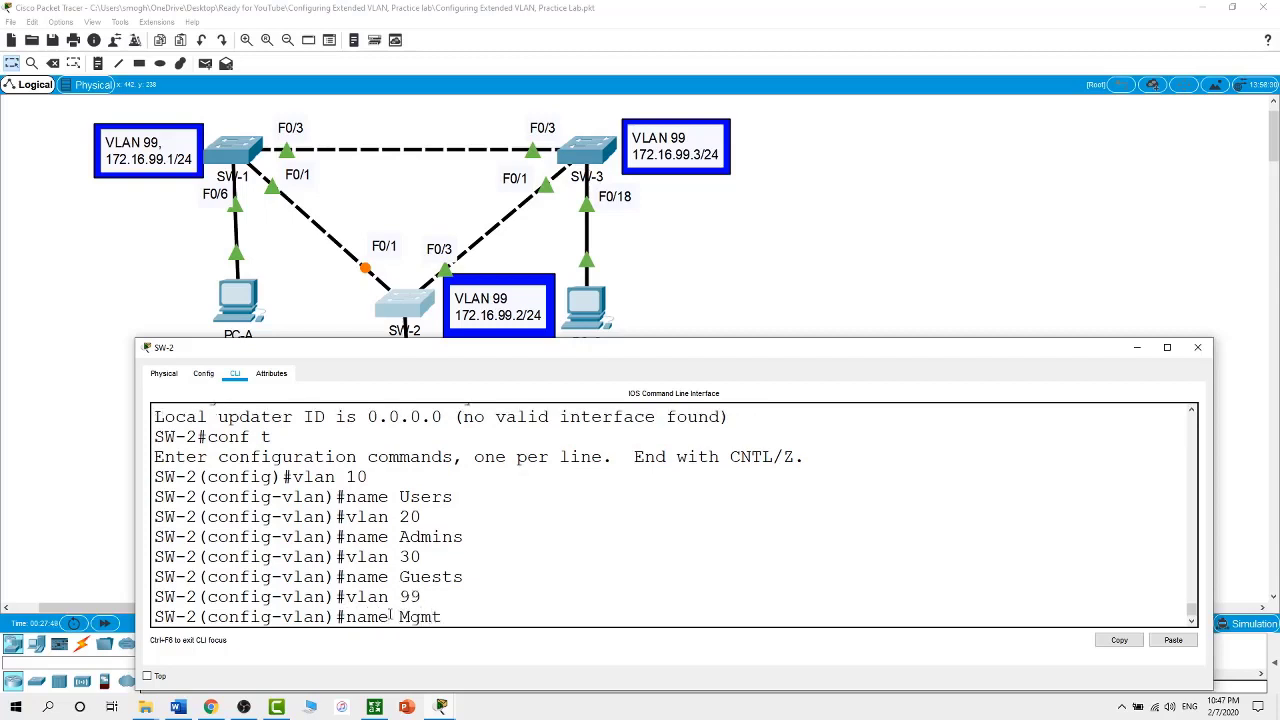
{"action": "key", "text": "Return"}
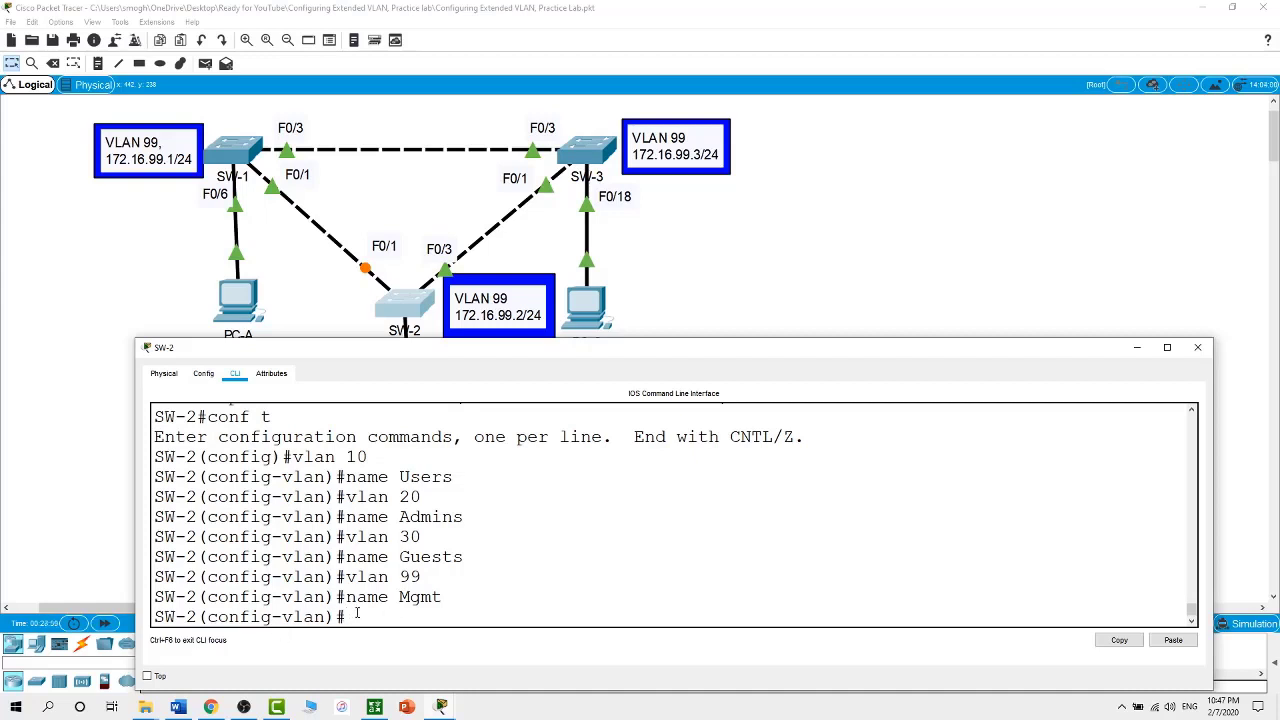
End configuration, check show vlan brief for the new VLANs, and return to the topology
{"action": "type", "text": "end"}
{"action": "key", "text": "Return"}
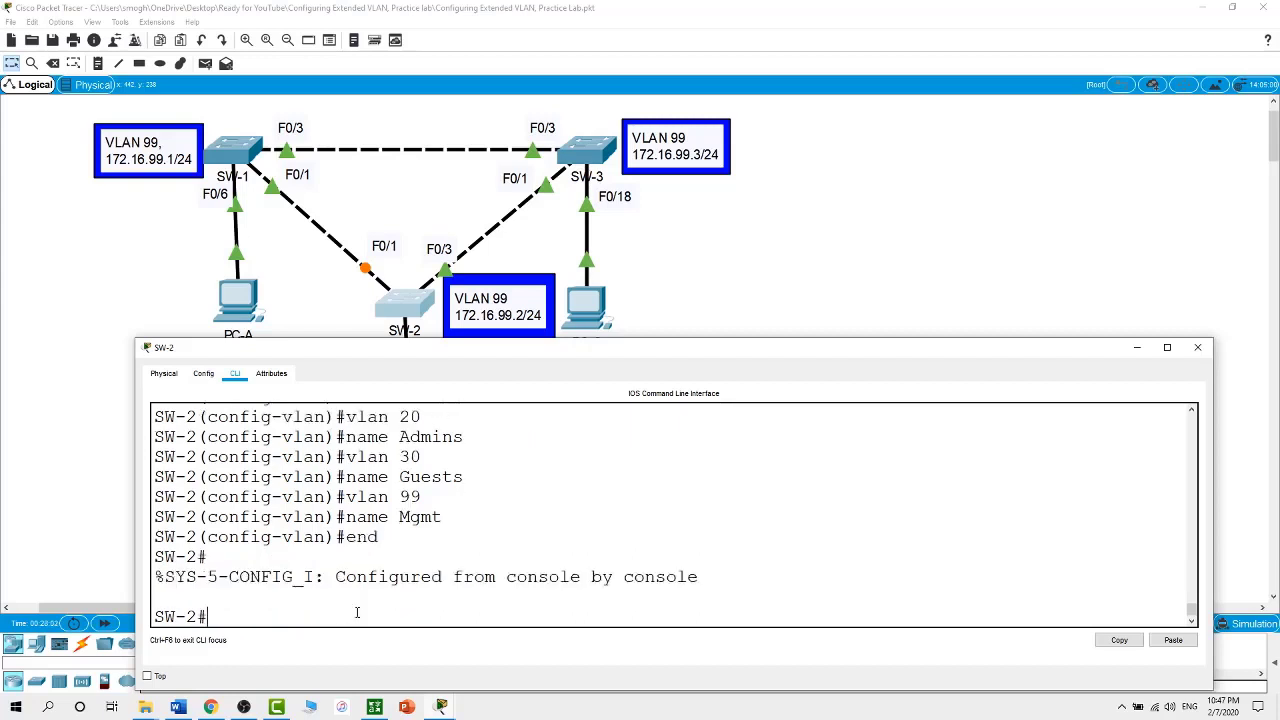
{"action": "type", "text": "show vlan brief"}
{"action": "key", "text": "Return"}
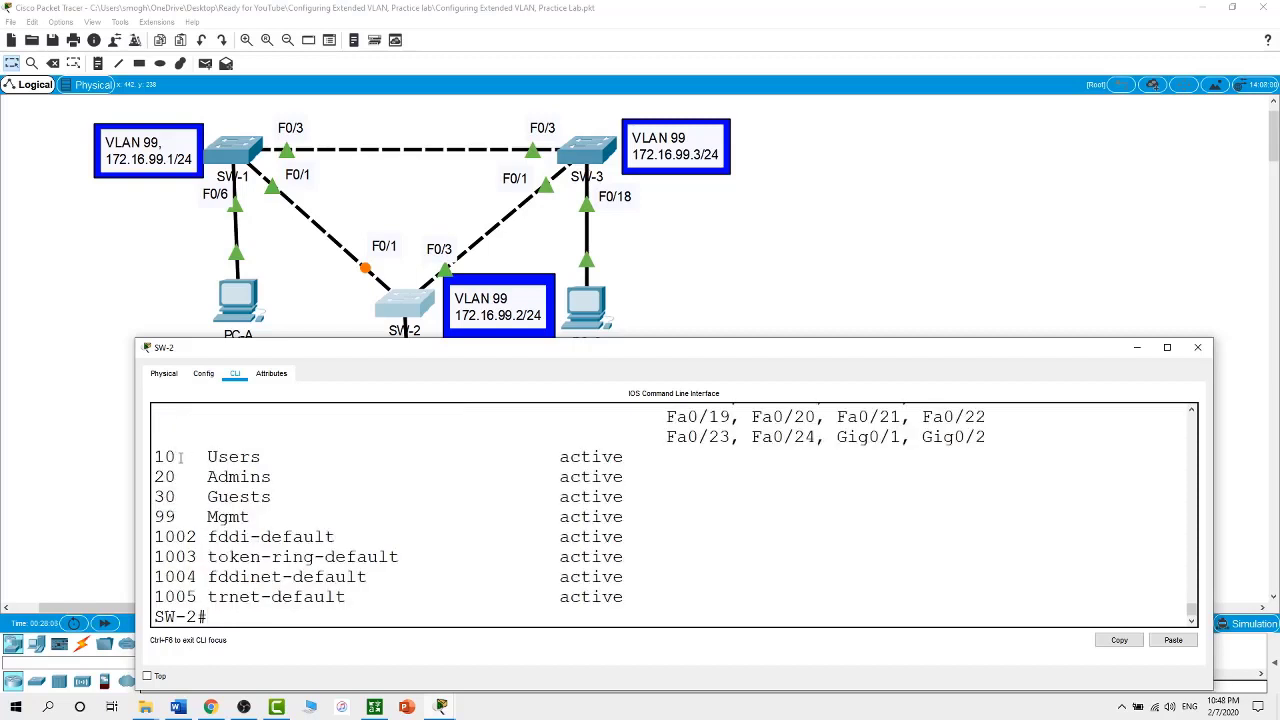
{"action": "left_click_drag", "start_coordinate": [156, 456], "coordinate": [286, 512]}
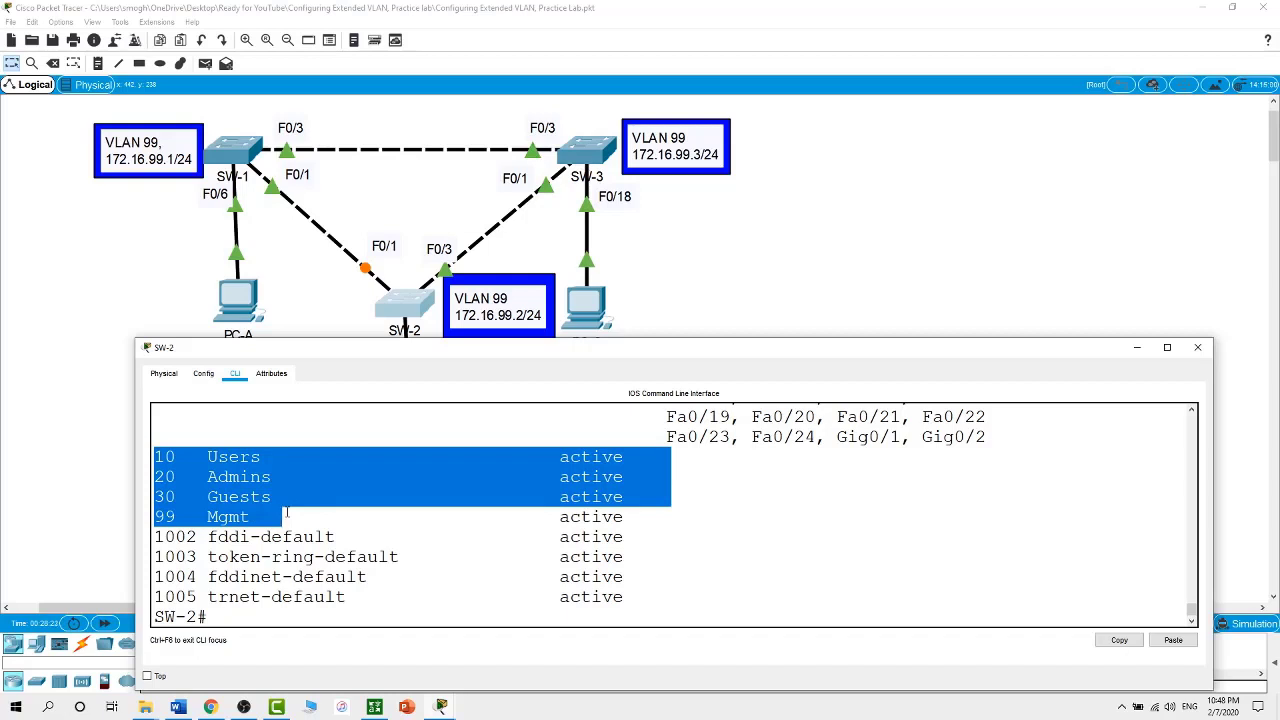
{"action": "left_click", "coordinate": [628, 272]}
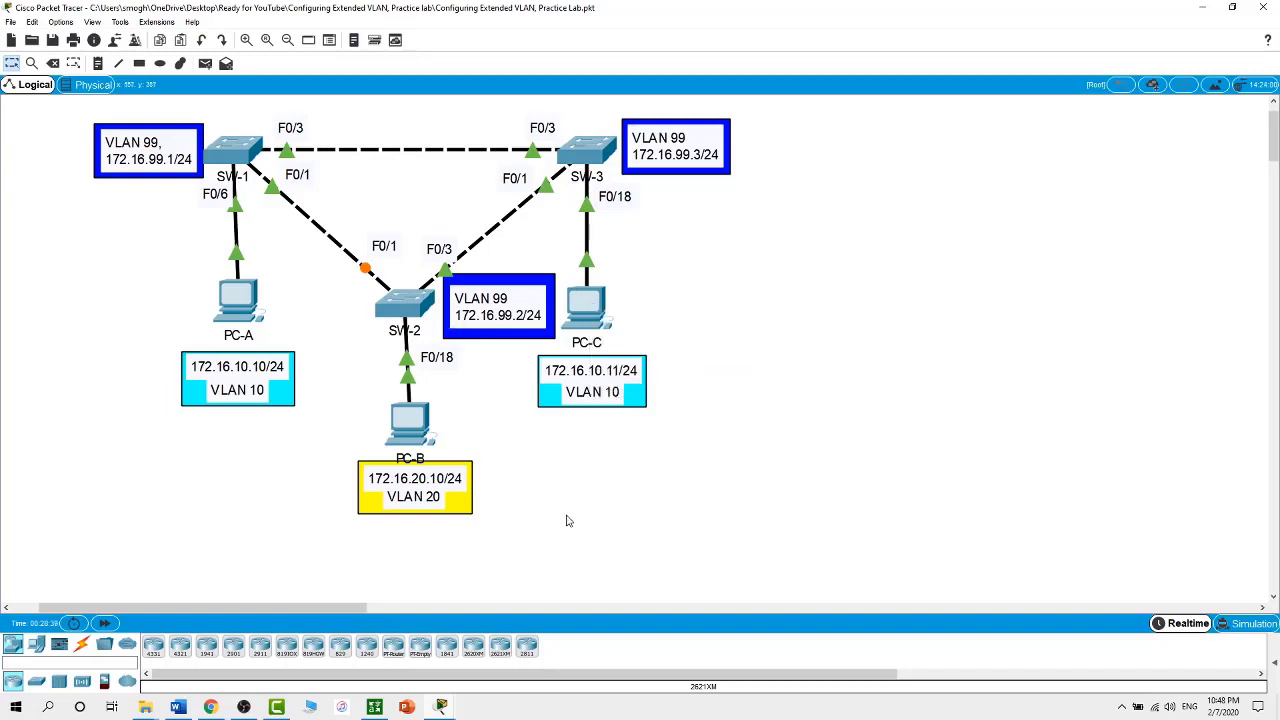
Run show vtp status on SW-1, noting revision 8 and 9 existing VLANs
{"action": "left_click", "coordinate": [240, 150]}
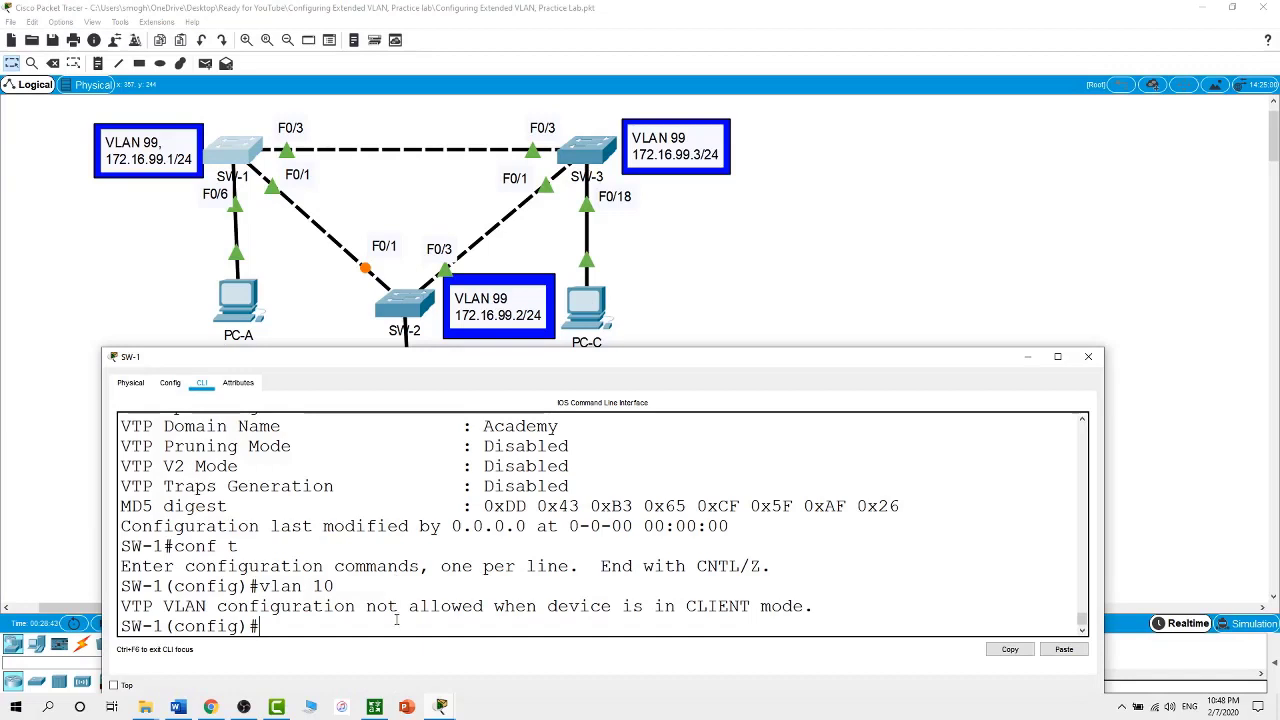
{"action": "type", "text": "exit"}
{"action": "key", "text": "Return"}
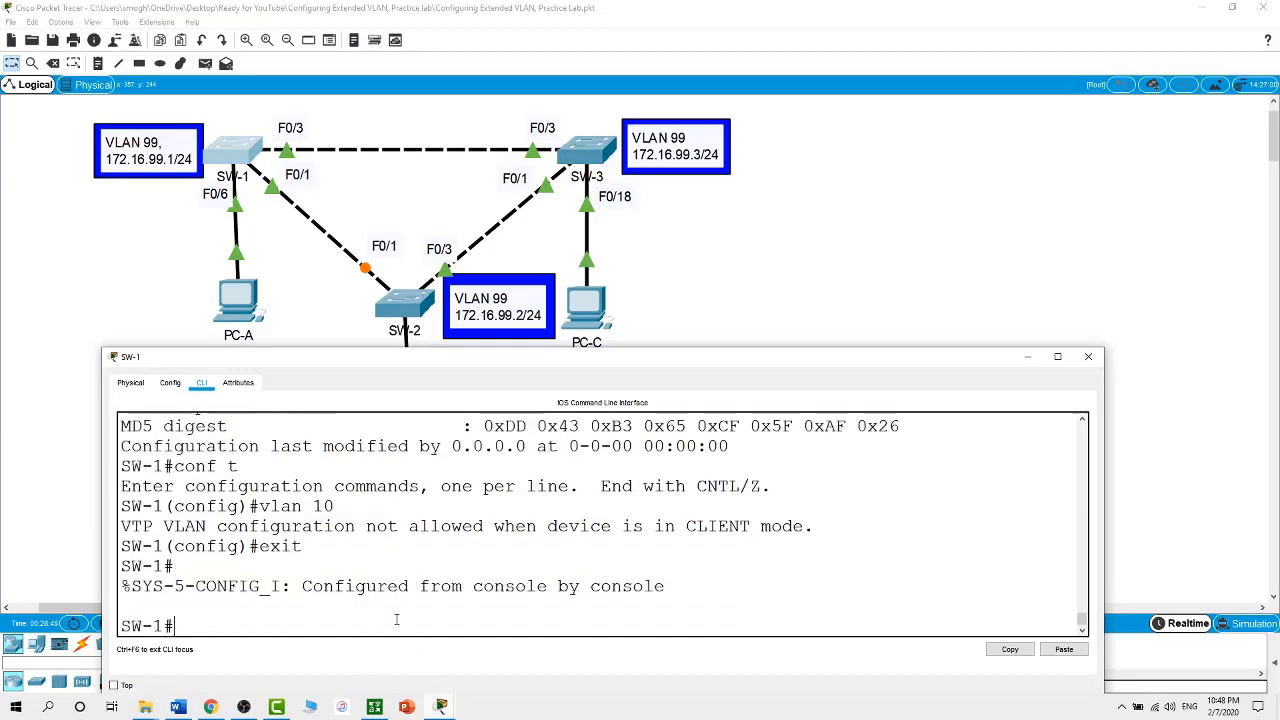
{"action": "type", "text": "show vtp status"}
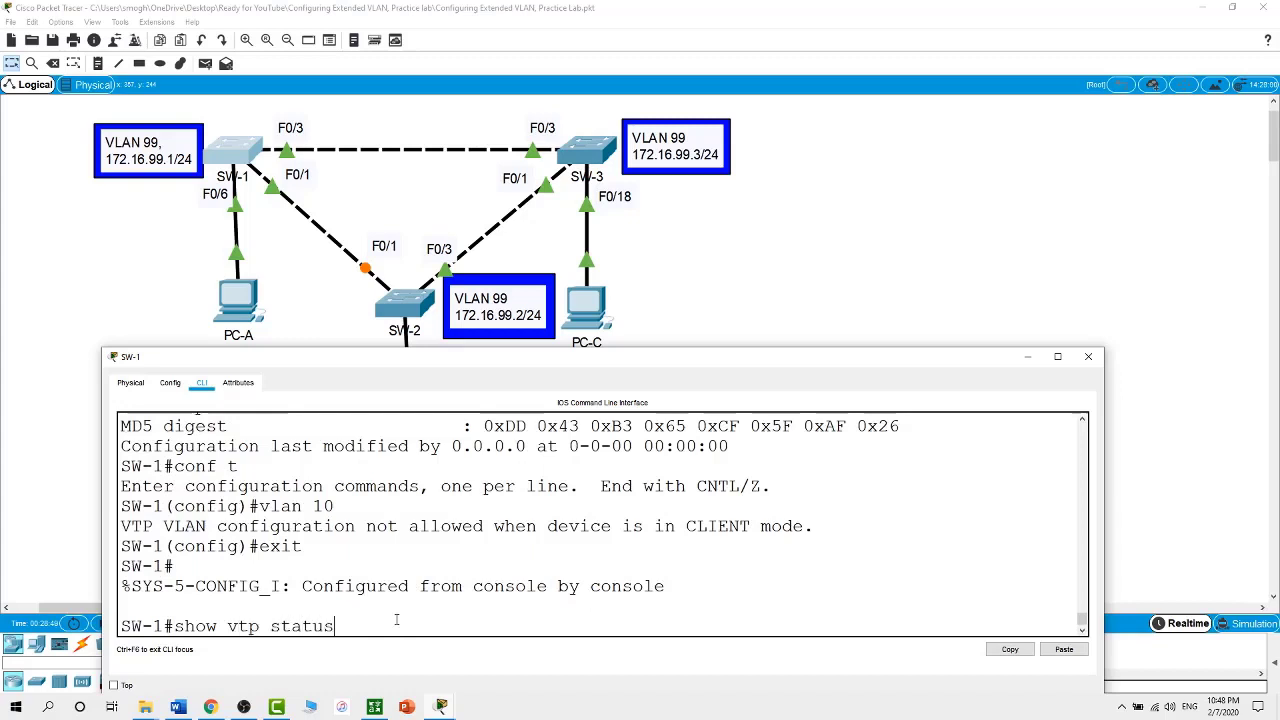
{"action": "key", "text": "Return"}
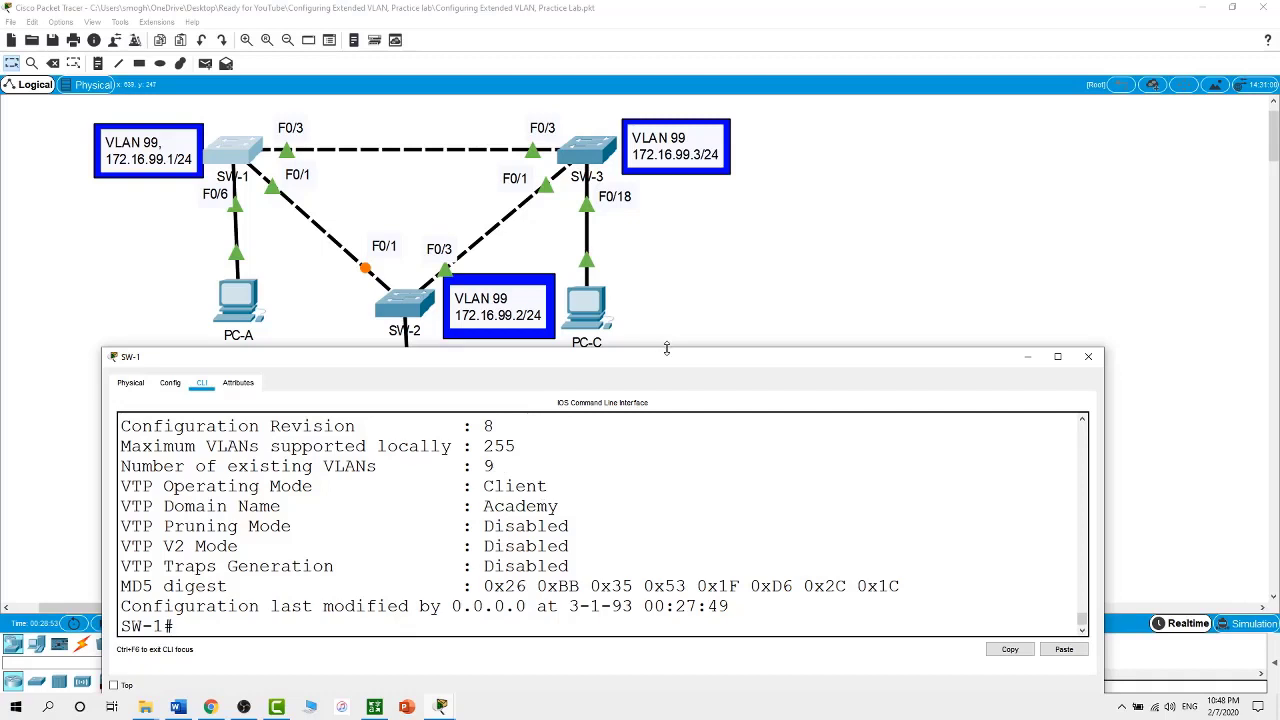
{"action": "left_click_drag", "start_coordinate": [666, 348], "coordinate": [687, 285]}
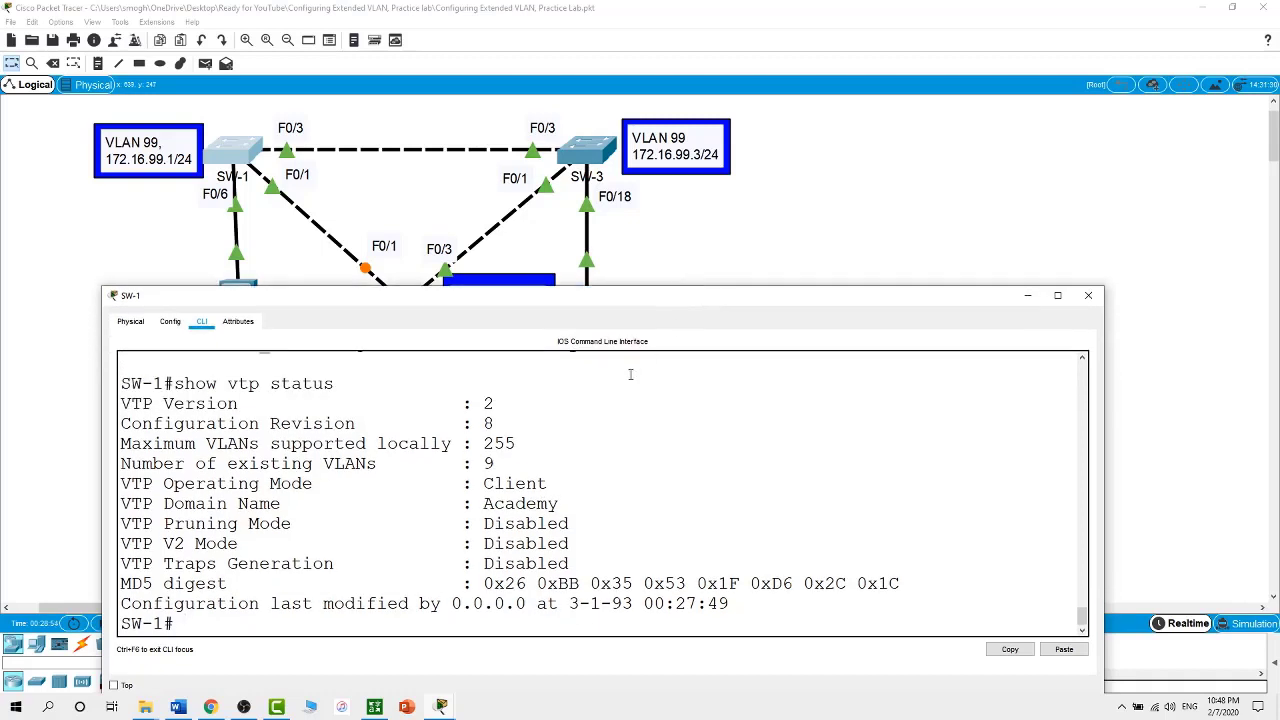
{"action": "double_click", "coordinate": [488, 423]}
{"action": "left_click_drag", "start_coordinate": [497, 463], "coordinate": [474, 463]}
{"action": "left_click", "coordinate": [435, 626]}
Run show vlan brief to confirm VLANs 10, 20, 30 and 99, then close the console
{"action": "type", "text": "vlan"}
{"action": "key", "text": "BackSpace"}
{"action": "key", "text": "BackSpace"}
{"action": "key", "text": "BackSpace"}
{"action": "key", "text": "BackSpace"}
{"action": "type", "text": "show vlan brief"}
{"action": "key", "text": "Return"}
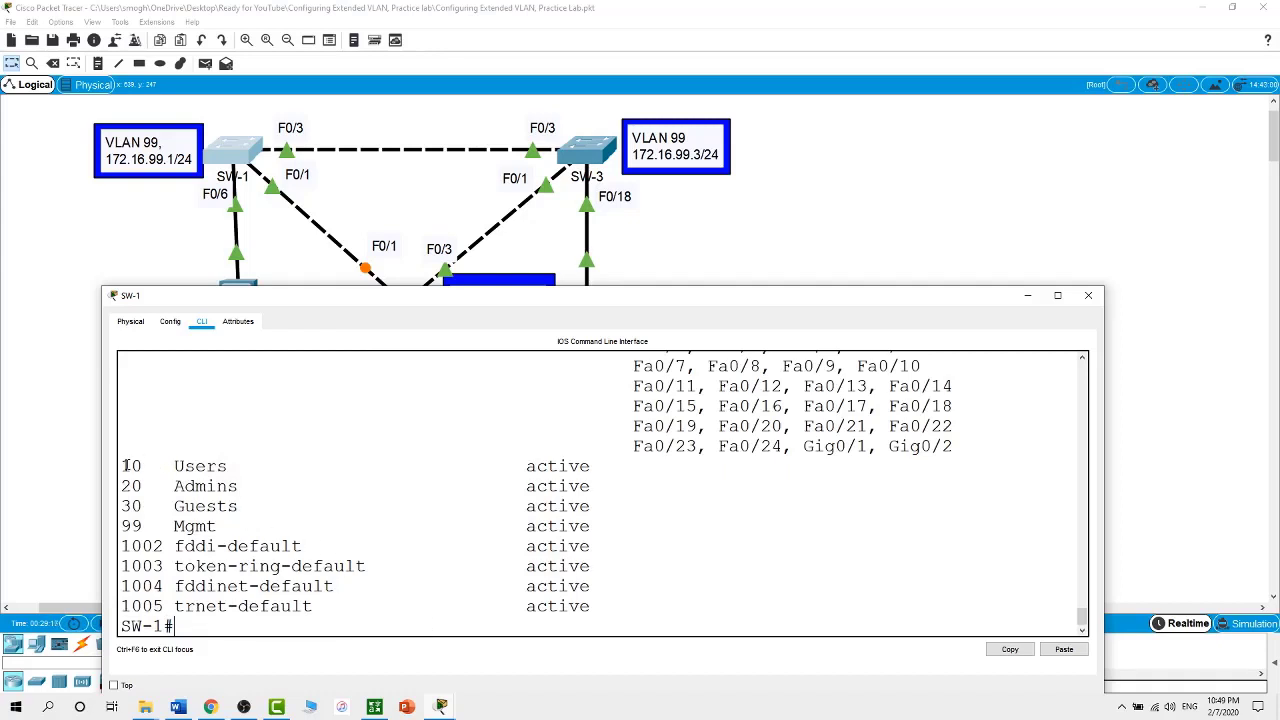
{"action": "left_click_drag", "start_coordinate": [125, 466], "coordinate": [258, 524]}
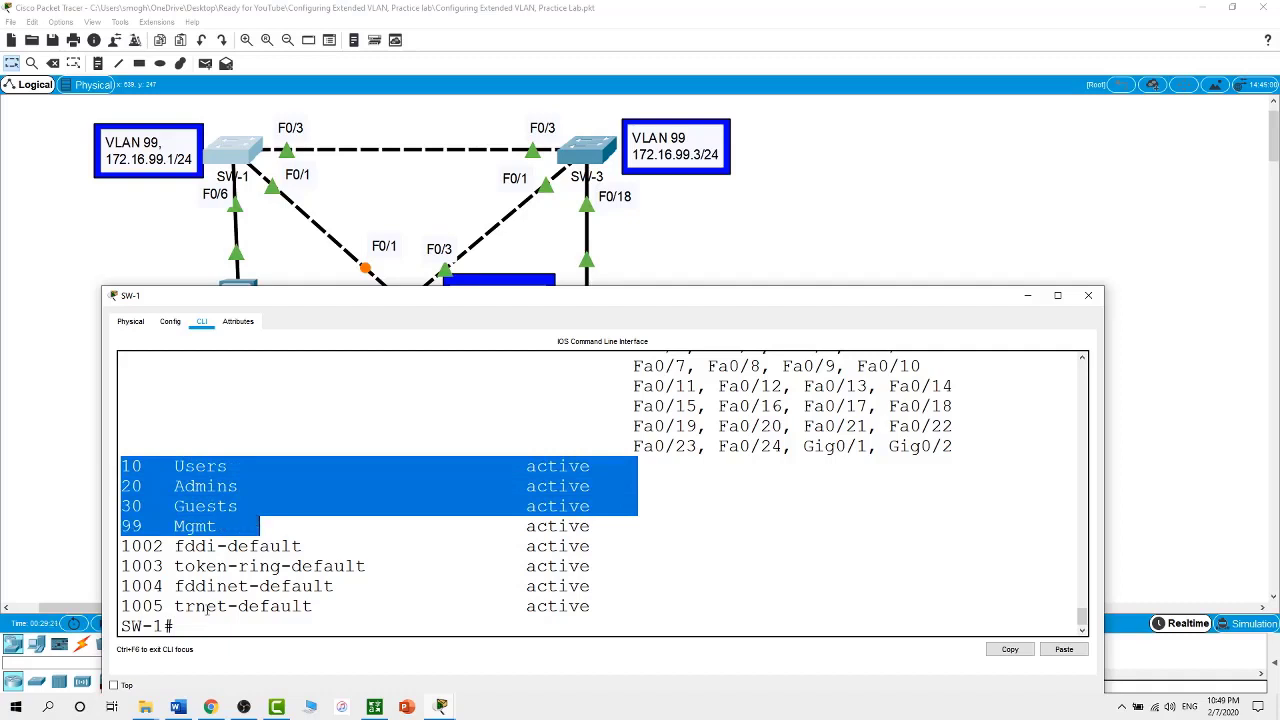
{"action": "left_click", "coordinate": [190, 215]}
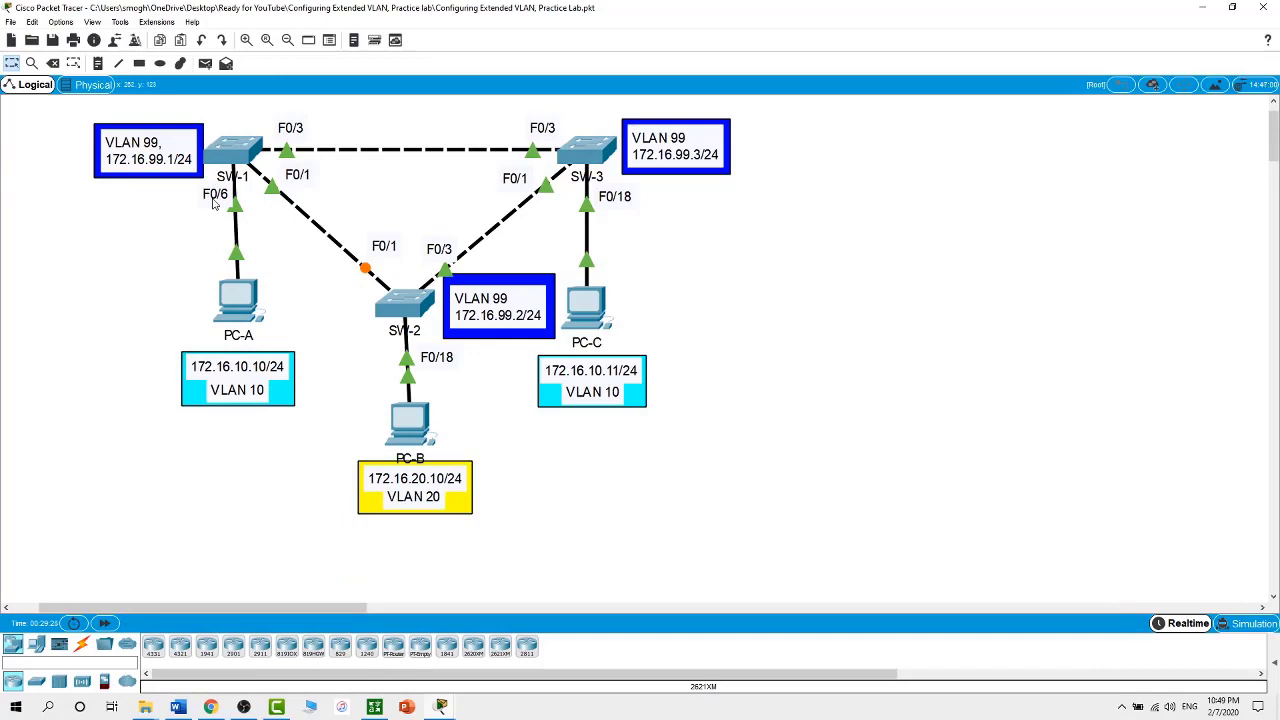
Run show vtp status on SW-3, noting Client mode, revision 8 and 9 VLANs
{"action": "left_click", "coordinate": [590, 152]}
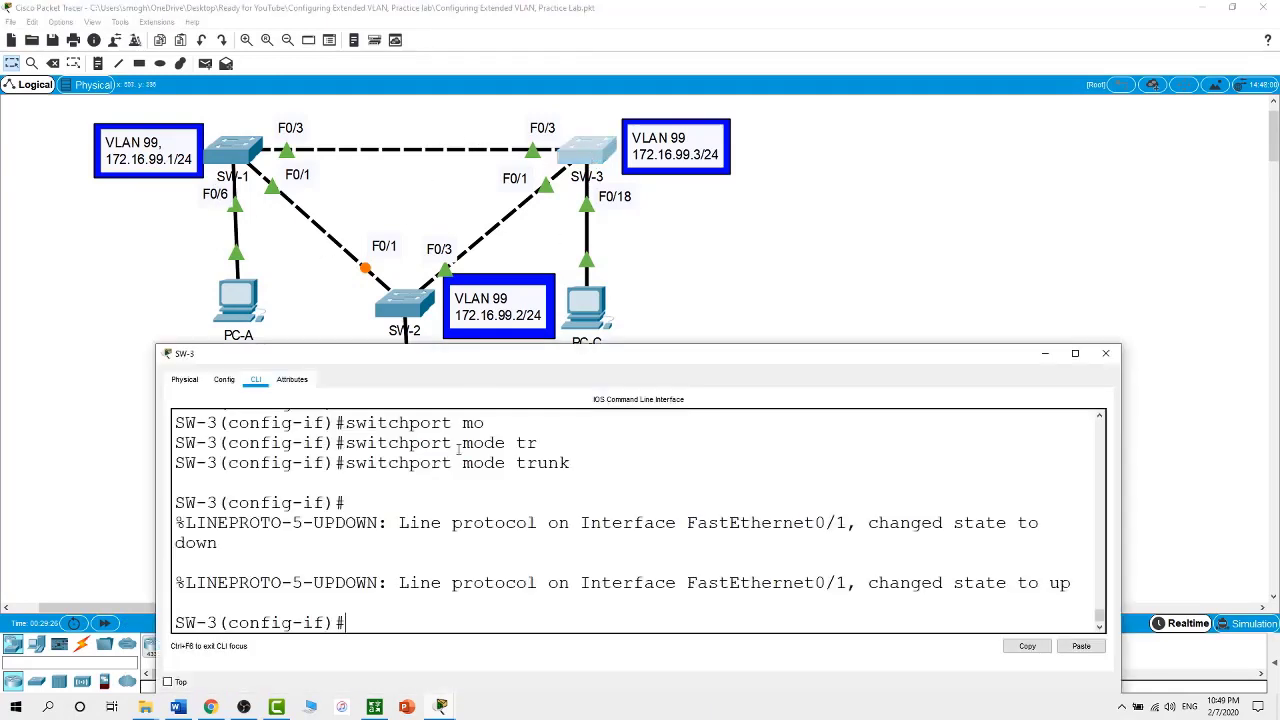
{"action": "type", "text": "end"}
{"action": "key", "text": "Return"}
{"action": "type", "text": "show "}
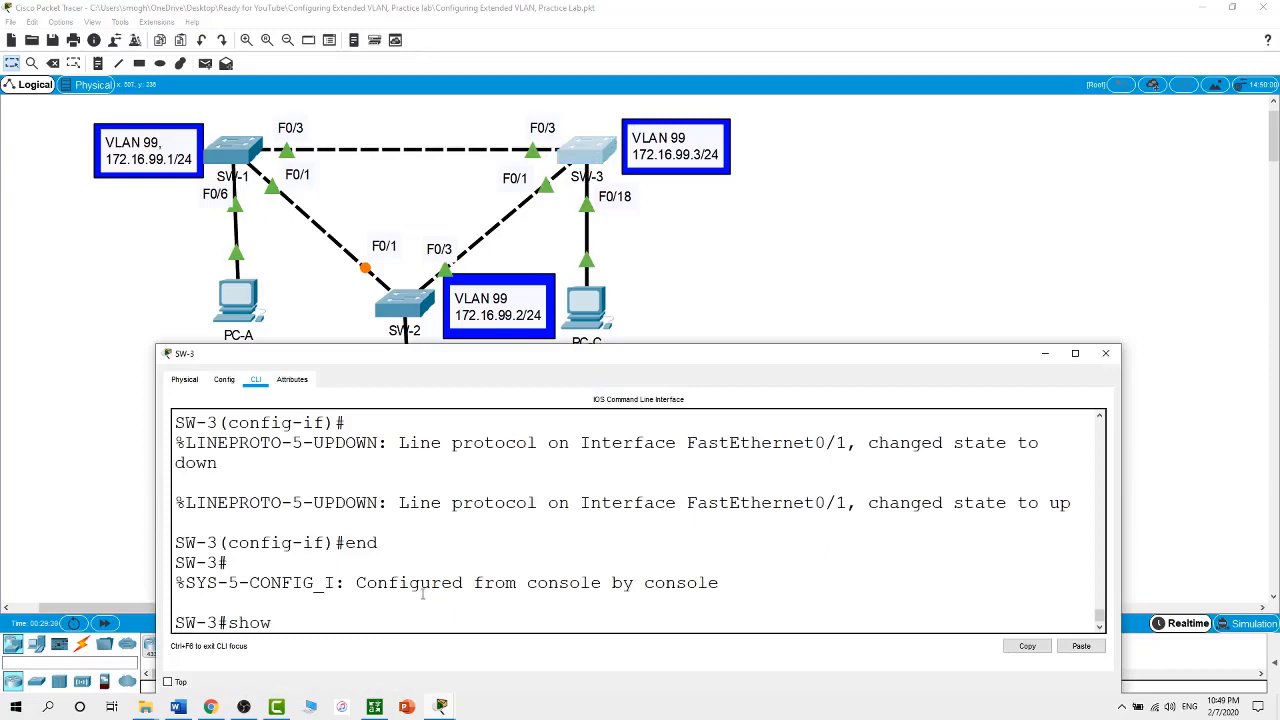
{"action": "type", "text": "vtp status"}
{"action": "key", "text": "Return"}
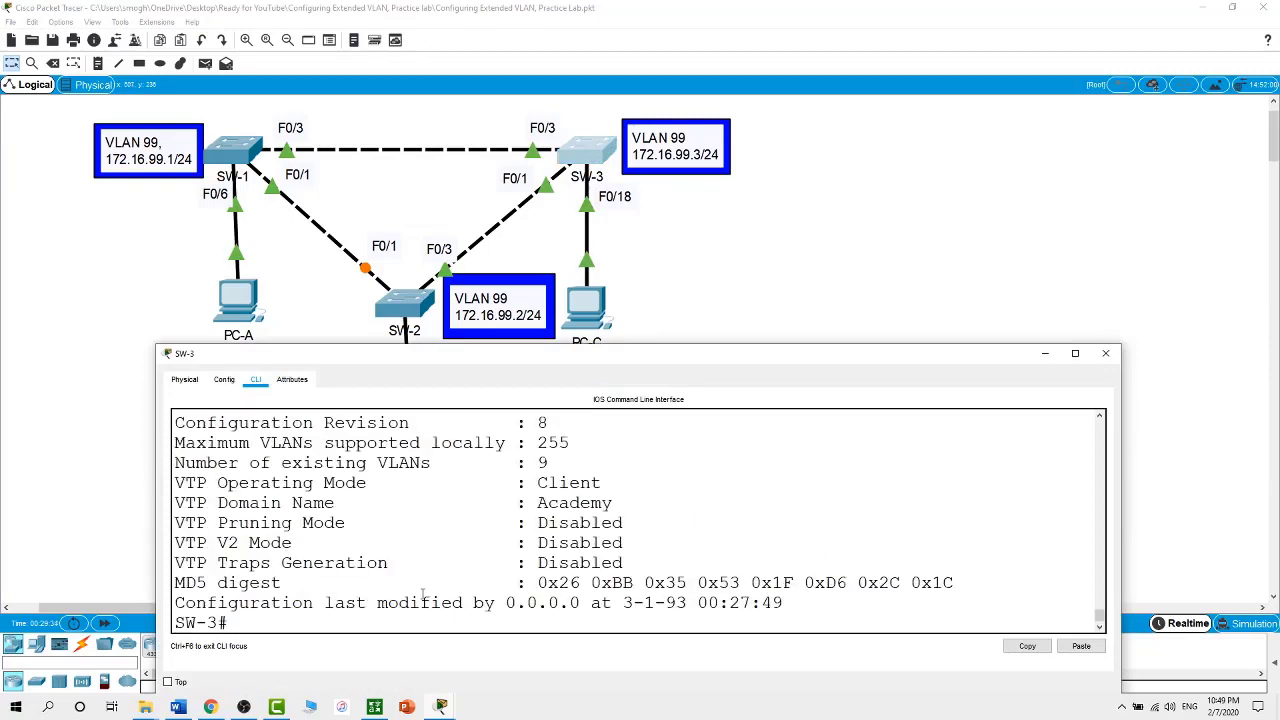
{"action": "double_click", "coordinate": [543, 463]}
{"action": "double_click", "coordinate": [541, 423]}
{"action": "left_click_drag", "start_coordinate": [604, 481], "coordinate": [537, 482]}
{"action": "left_click", "coordinate": [474, 628]}
Run show vlan and show vlan brief to confirm VLANs 10–99, then close the console
{"action": "type", "text": "sho"}
{"action": "key", "text": "BackSpace"}
{"action": "key", "text": "BackSpace"}
{"action": "key", "text": "BackSpace"}
{"action": "type", "text": "show vlan"}
{"action": "key", "text": "Return"}
{"action": "key", "text": "space"}
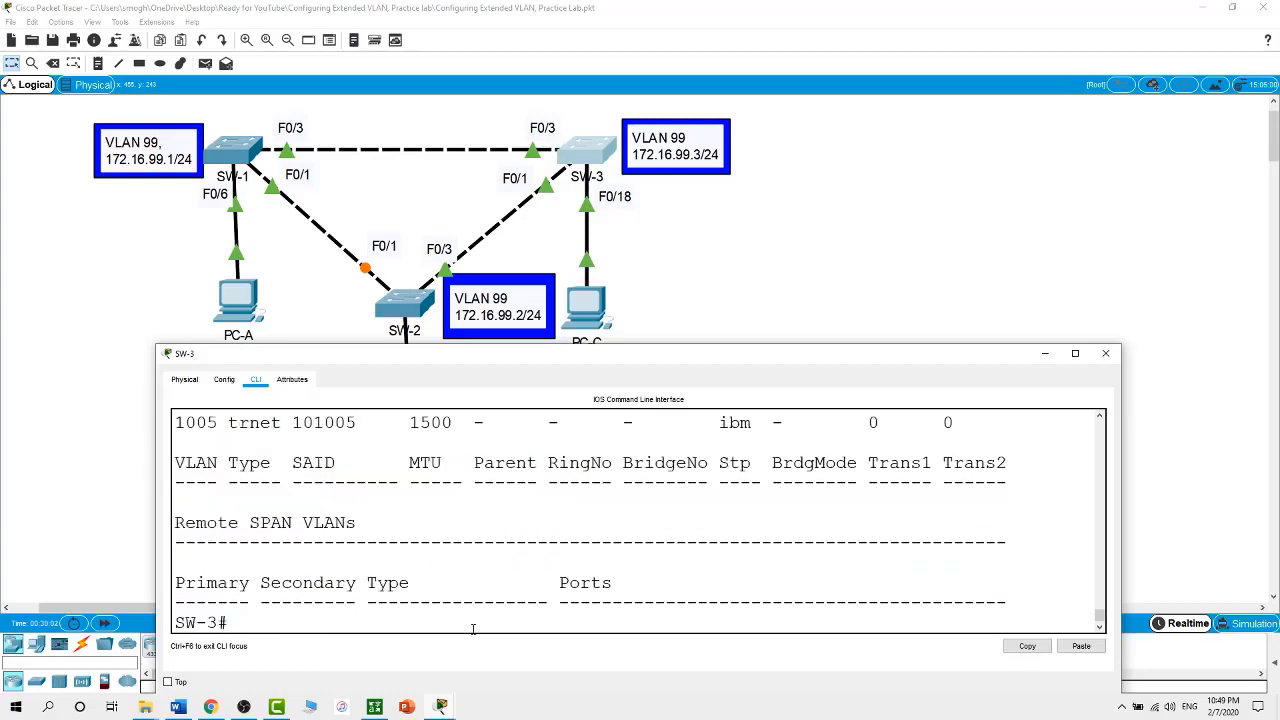
{"action": "type", "text": "show vlan brief"}
{"action": "key", "text": "Return"}
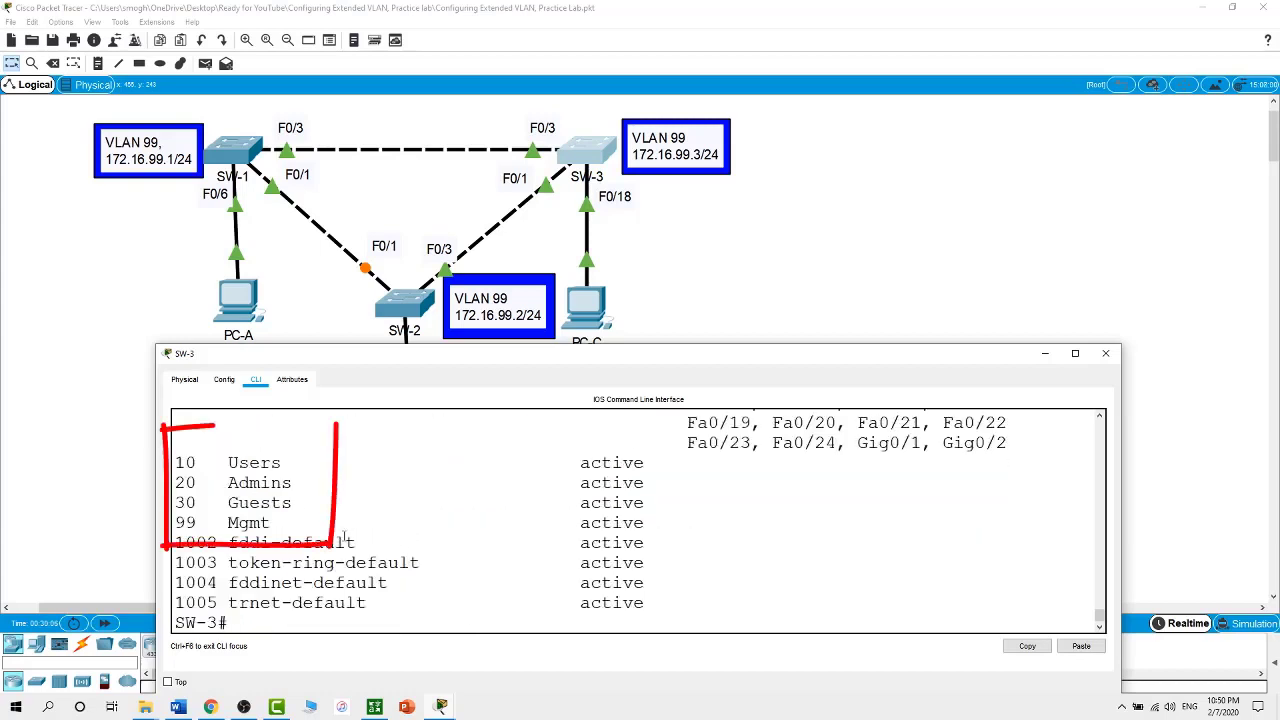
{"action": "mouse_move", "coordinate": [237, 502]}
{"action": "left_mouse_down"}
{"action": "mouse_move", "coordinate": [268, 522]}
{"action": "mouse_move", "coordinate": [180, 482]}
{"action": "mouse_move", "coordinate": [176, 458]}
{"action": "left_mouse_up"}
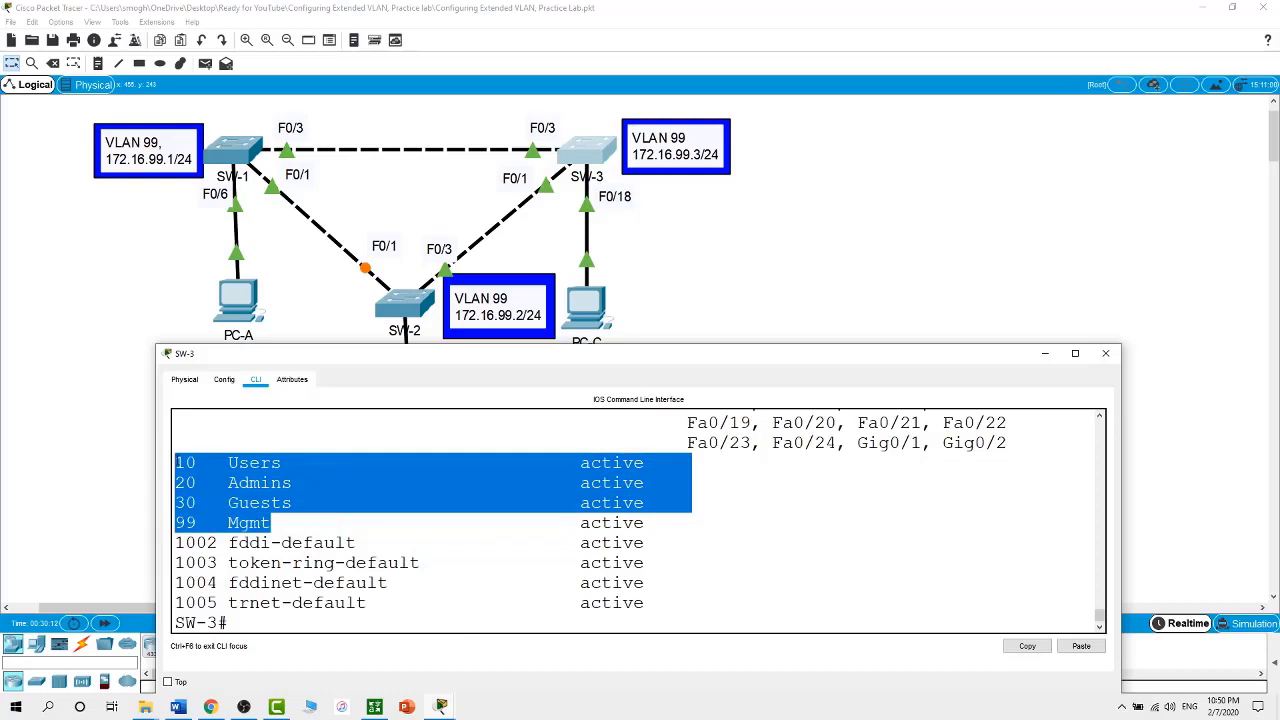
{"action": "left_click", "coordinate": [821, 247]}
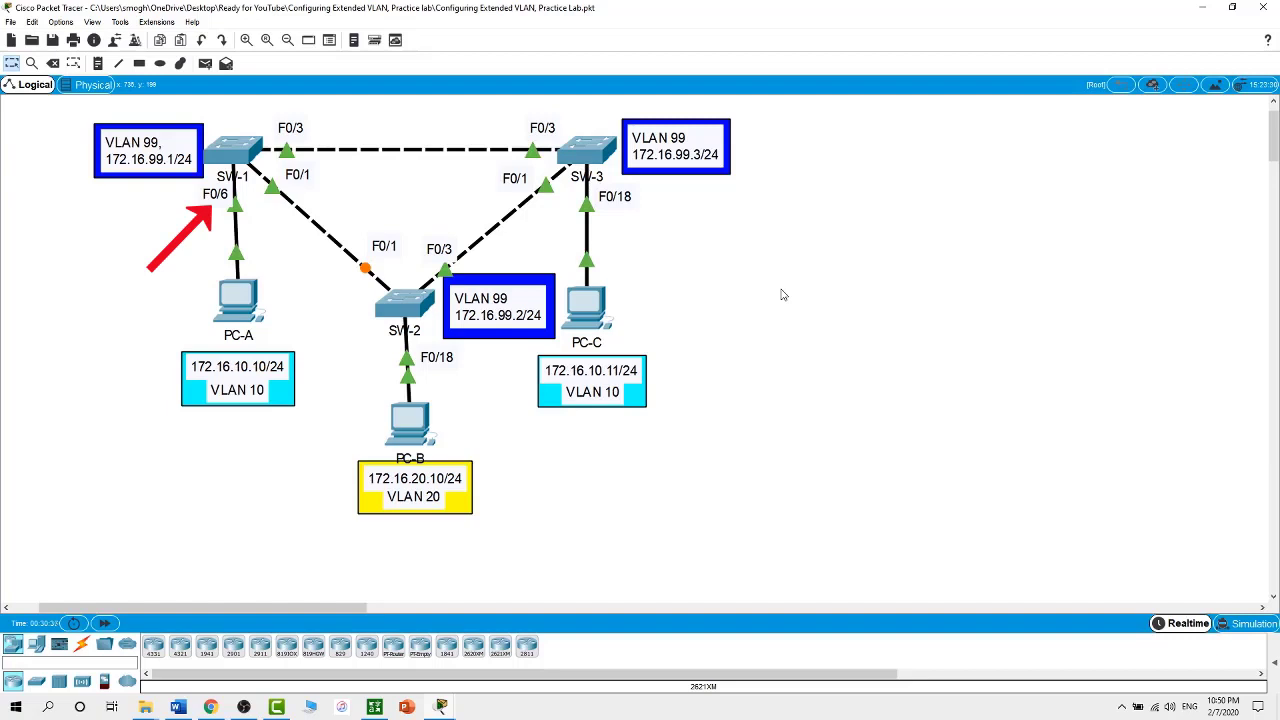
On SW-1's command line, enter global configuration and select interface F0/6
{"action": "left_click", "coordinate": [250, 155]}
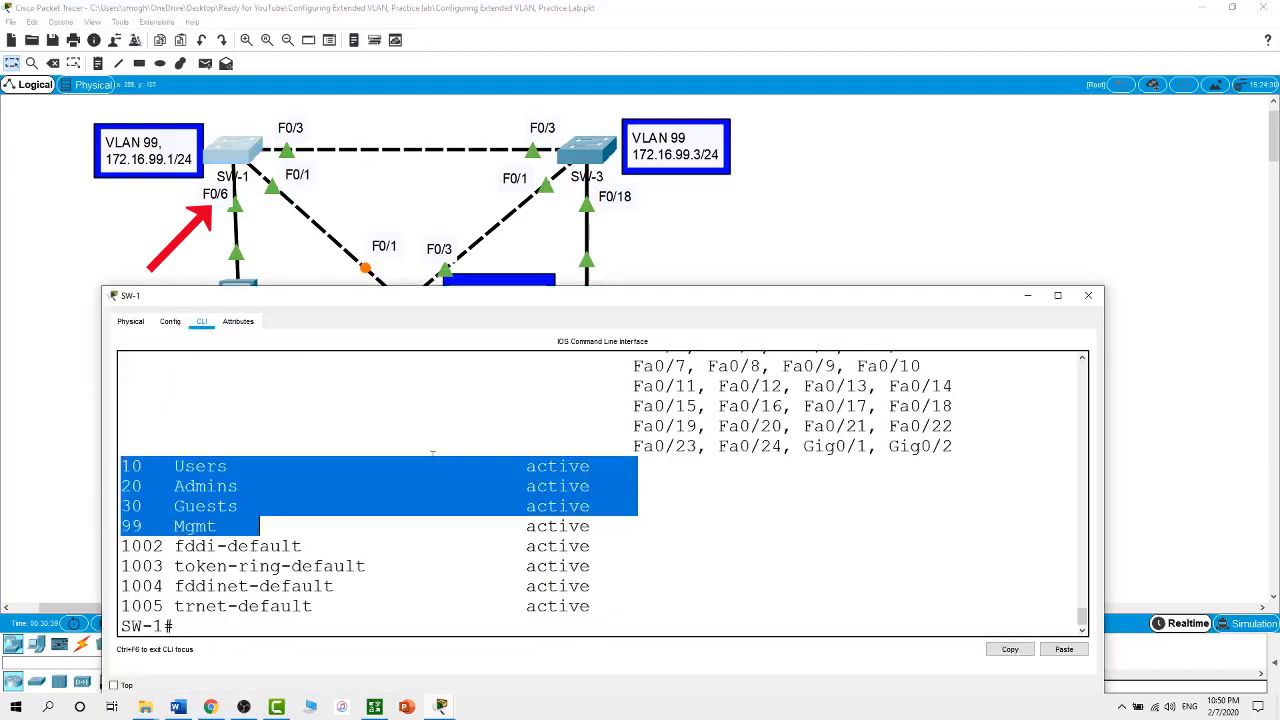
{"action": "left_click", "coordinate": [397, 616]}
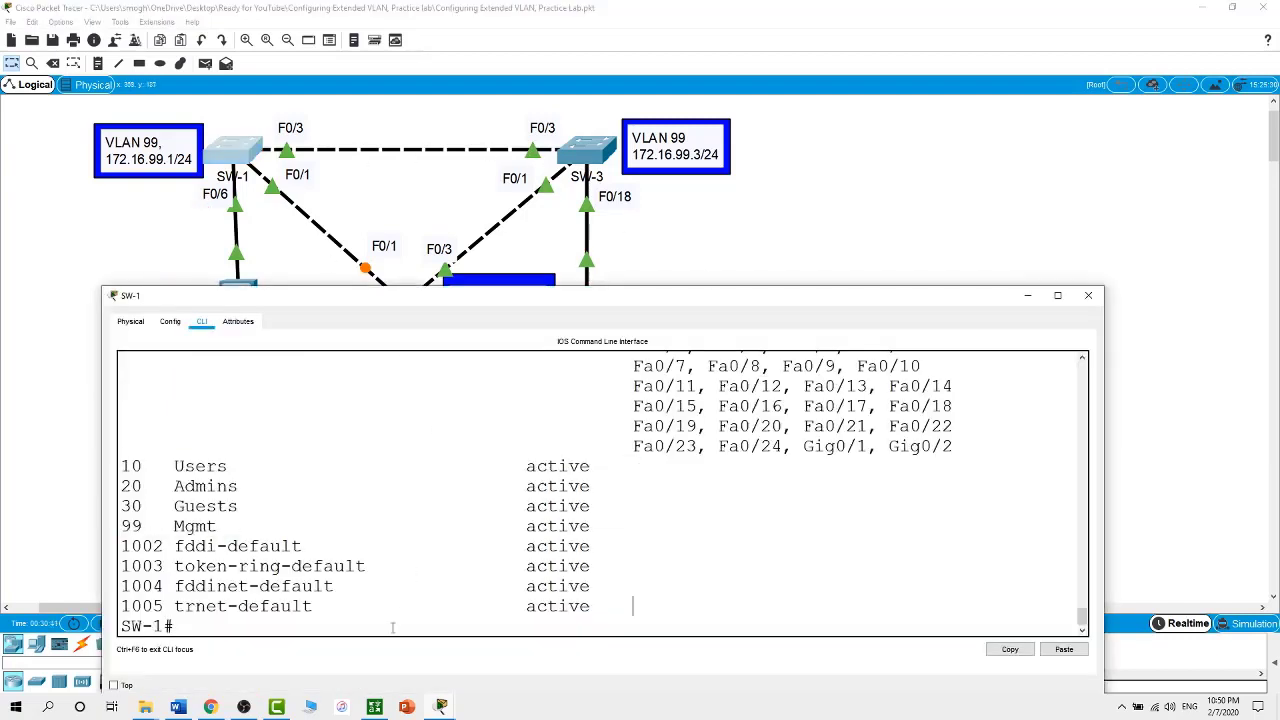
{"action": "type", "text": "conf t"}
{"action": "key", "text": "Return"}
{"action": "type", "text": "int"}
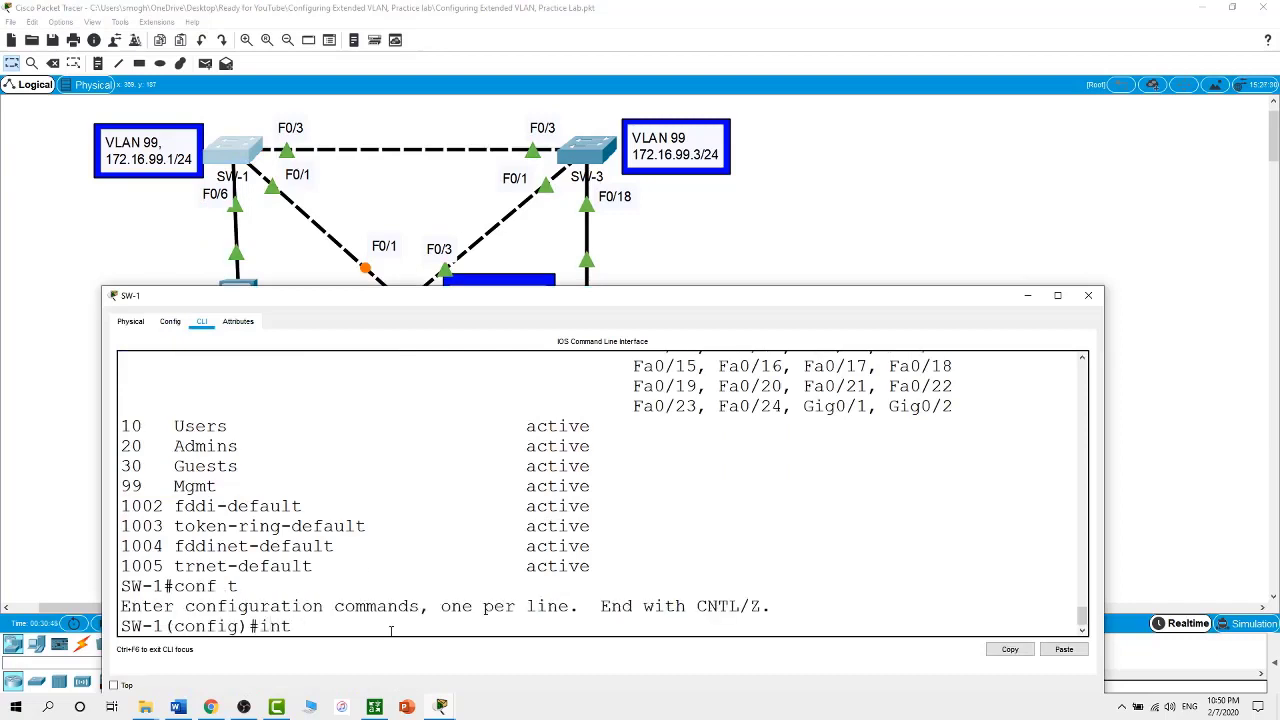
{"action": "type", "text": " f0/6"}
{"action": "key", "text": "Return"}
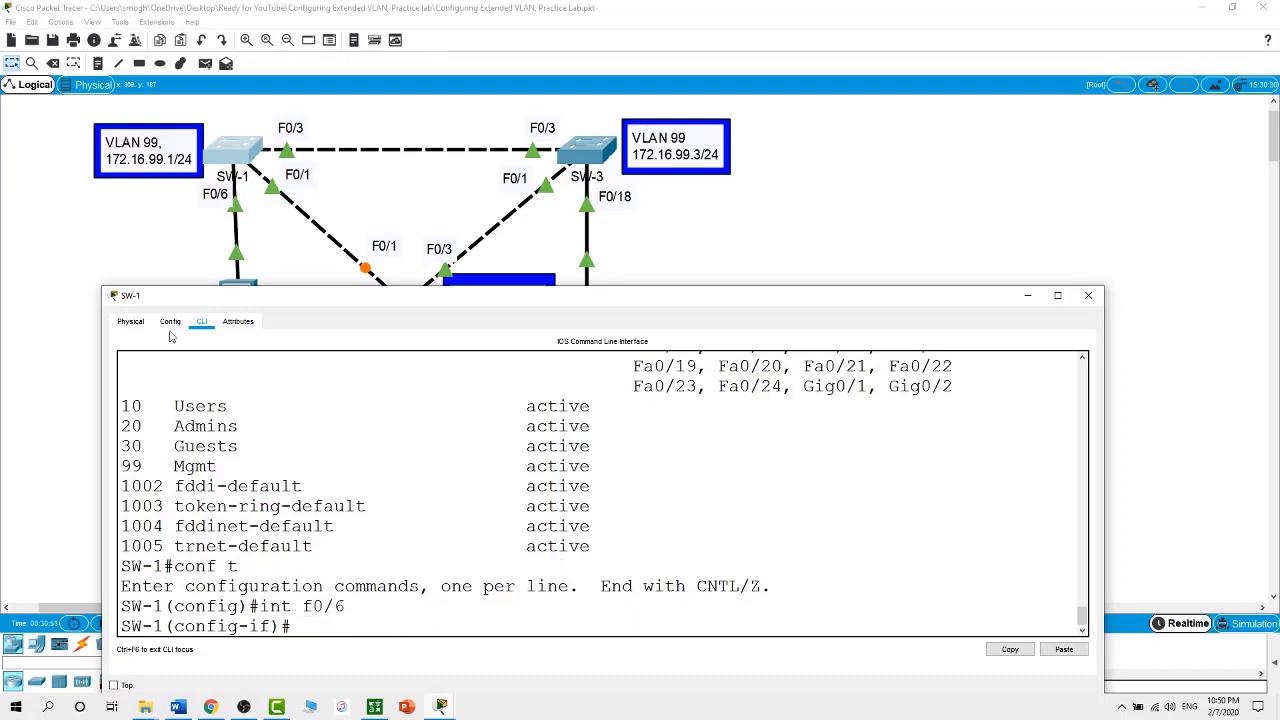
Set SW-1's F0/6 to switchport mode access
{"action": "mouse_move", "coordinate": [295, 301]}
{"action": "left_mouse_down"}
{"action": "mouse_move", "coordinate": [308, 374]}
{"action": "mouse_move", "coordinate": [305, 288]}
{"action": "left_mouse_up"}
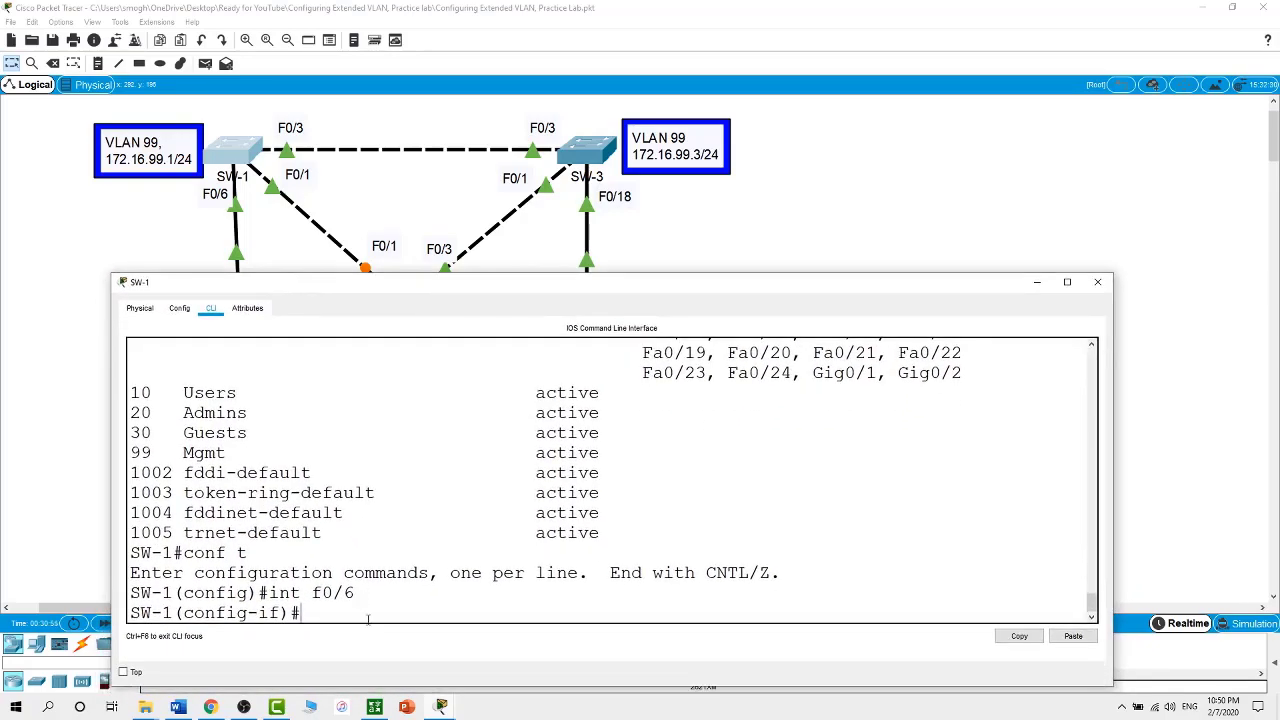
{"action": "type", "text": "swi"}
{"action": "key", "text": "Tab"}
{"action": "type", "text": "mo"}
{"action": "key", "text": "Tab"}
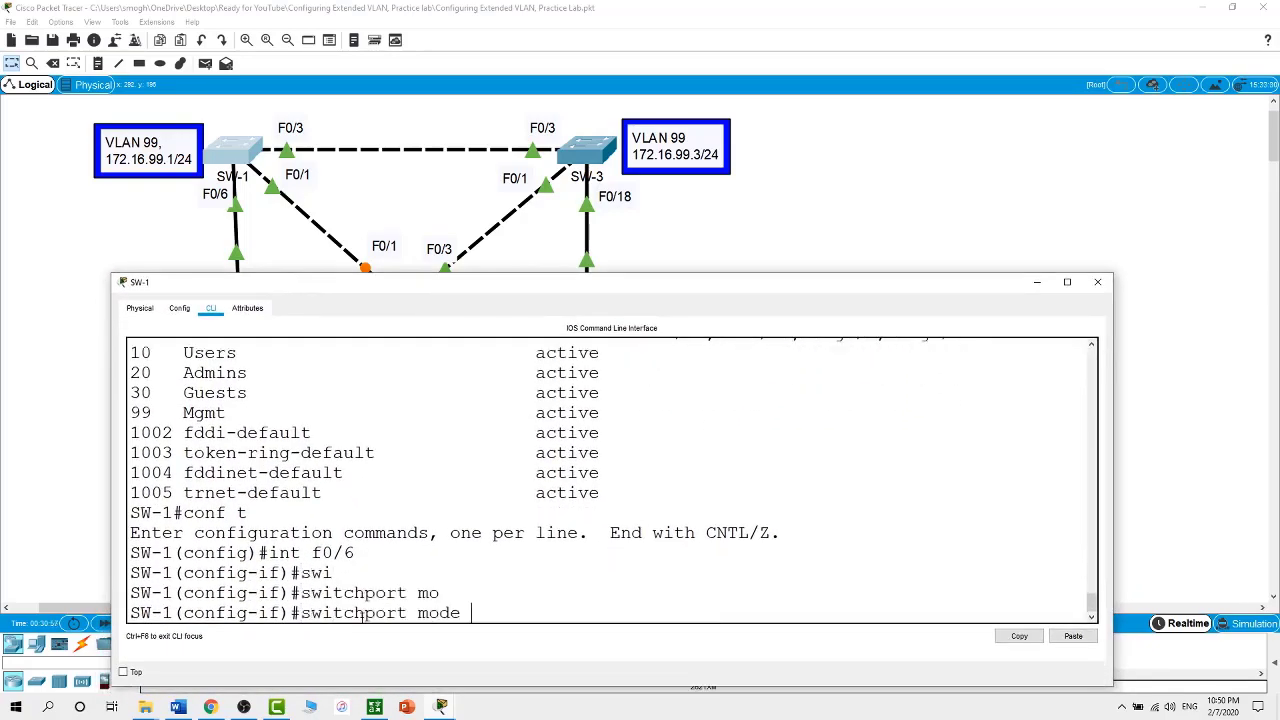
{"action": "type", "text": "ac"}
{"action": "key", "text": "Tab"}
{"action": "key", "text": "Return"}
Assign F0/6 to access VLAN 10 and bring the full topology back into view
{"action": "type", "text": "swi"}
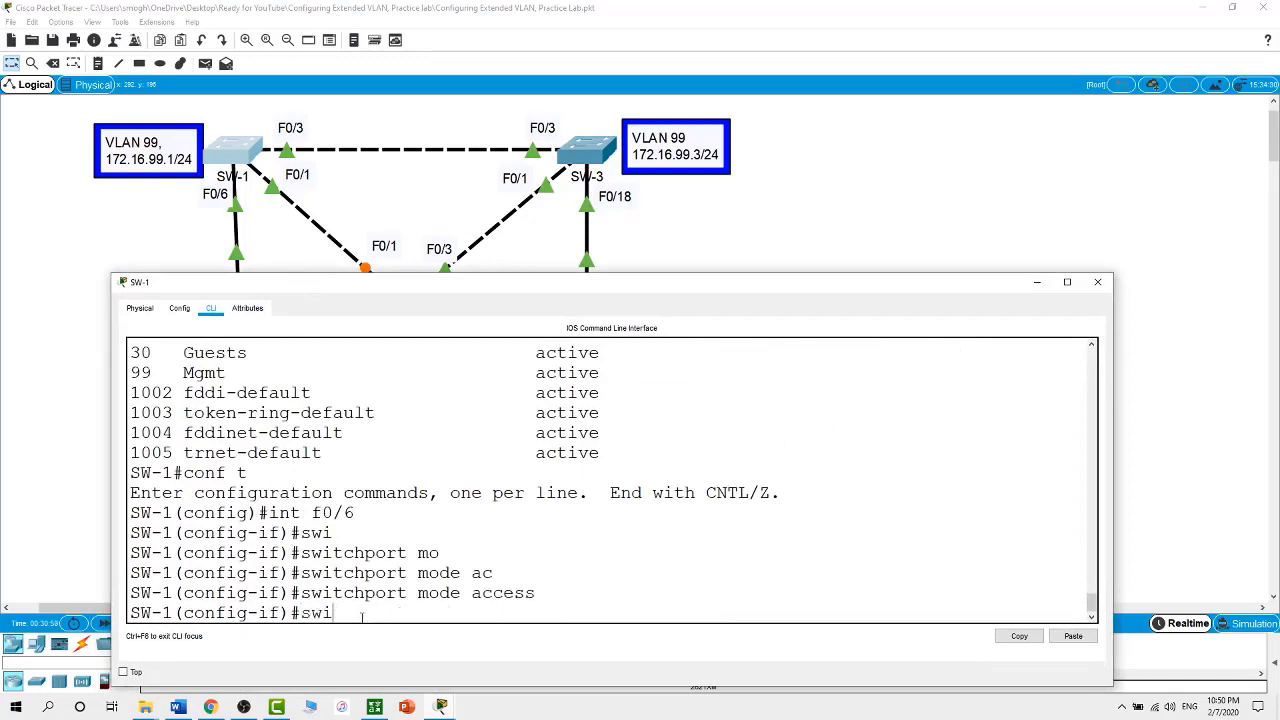
{"action": "key", "text": "Tab"}
{"action": "type", "text": "ac"}
{"action": "key", "text": "Tab"}
{"action": "type", "text": "v"}
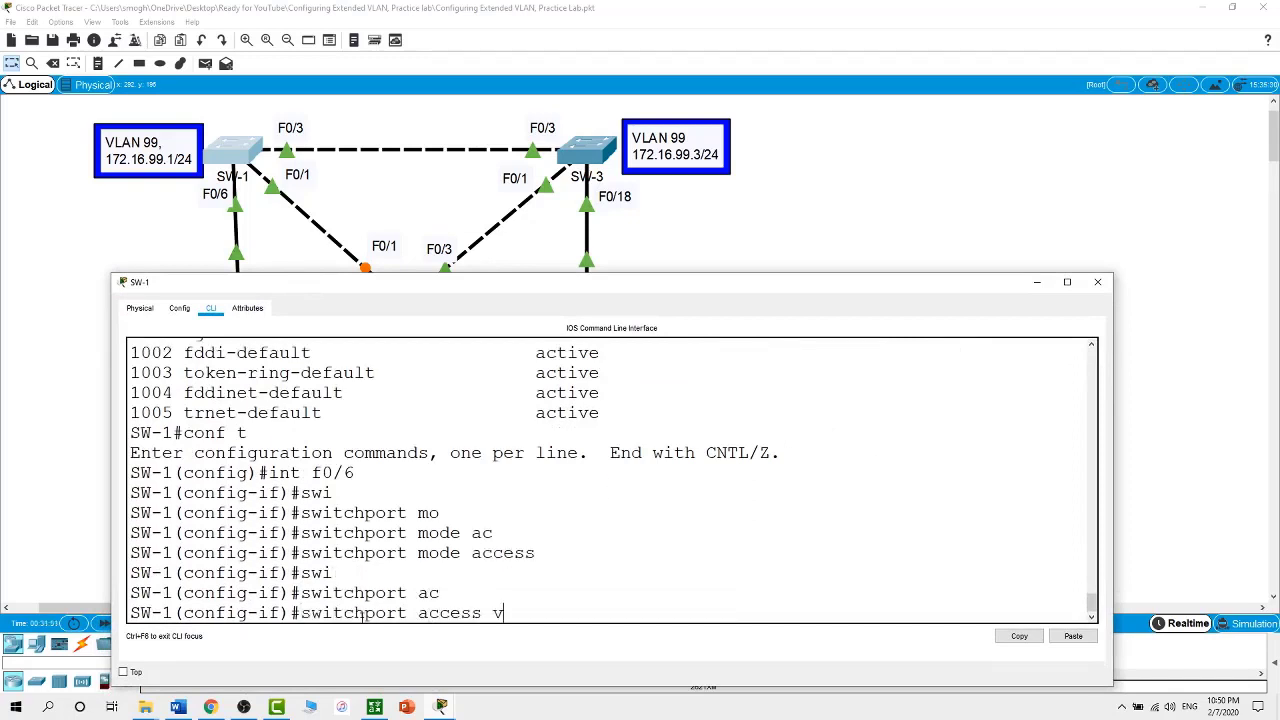
{"action": "key", "text": "Tab"}
{"action": "key", "text": "Tab"}
{"action": "type", "text": "10"}
{"action": "key", "text": "Return"}
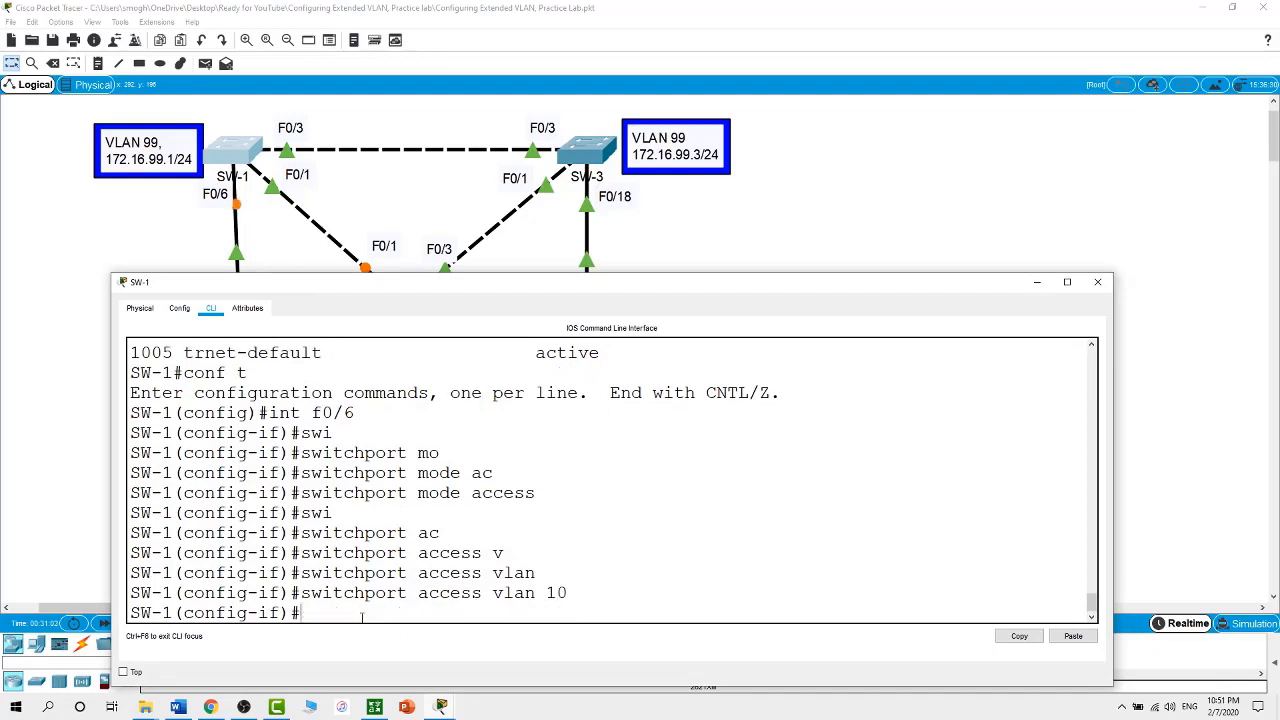
{"action": "left_click_drag", "start_coordinate": [898, 189], "coordinate": [869, 205]}
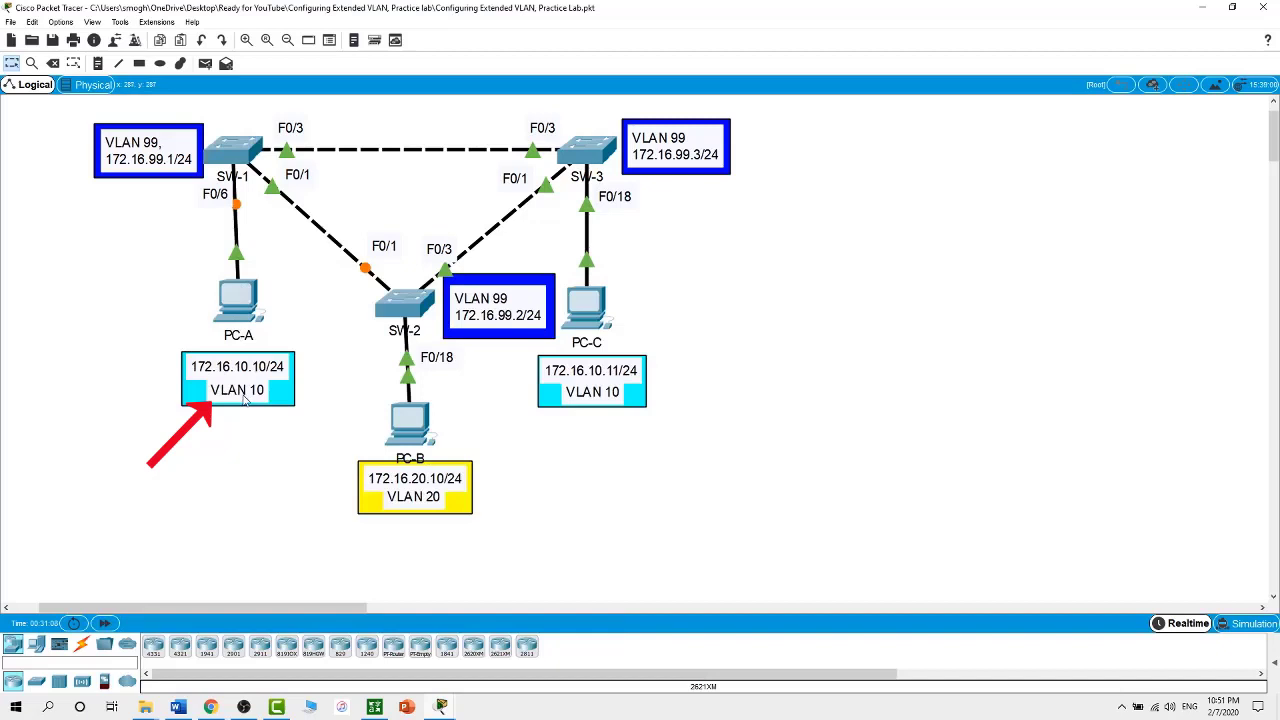
On SW-2's command line, enter global configuration and select interface F0/18
{"action": "left_click", "coordinate": [400, 313]}
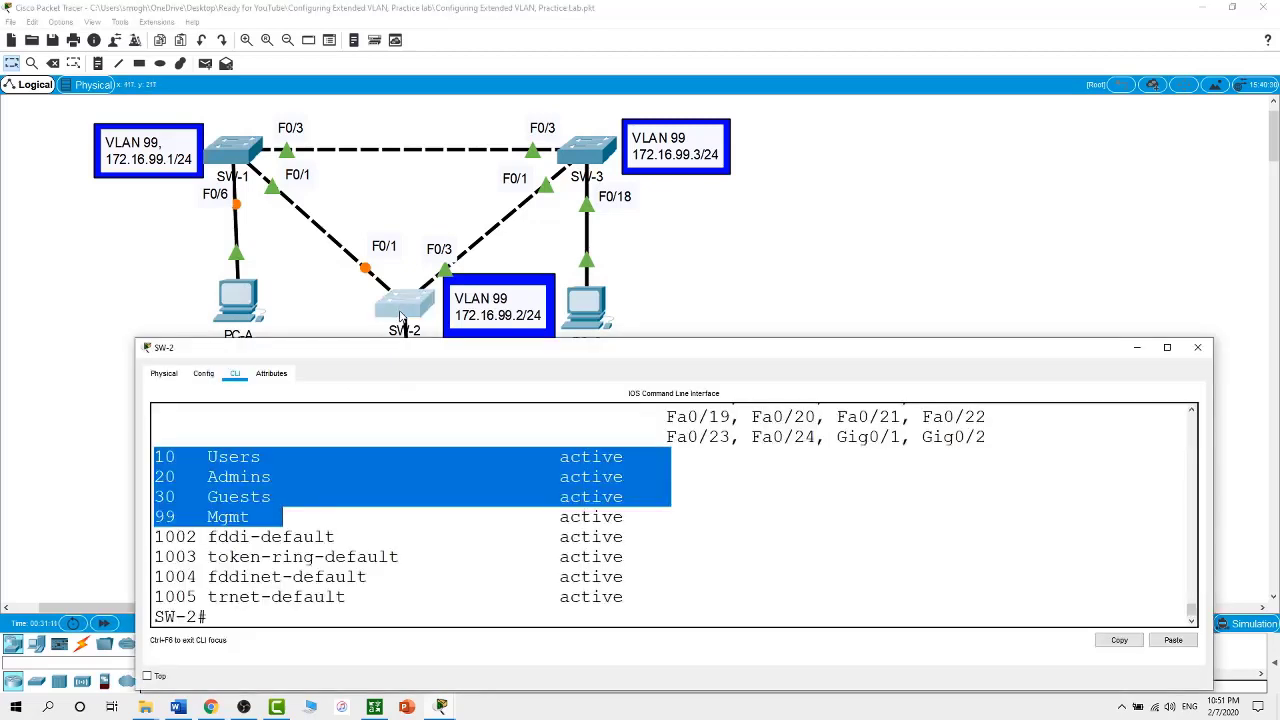
{"action": "left_click_drag", "start_coordinate": [818, 253], "coordinate": [797, 260]}
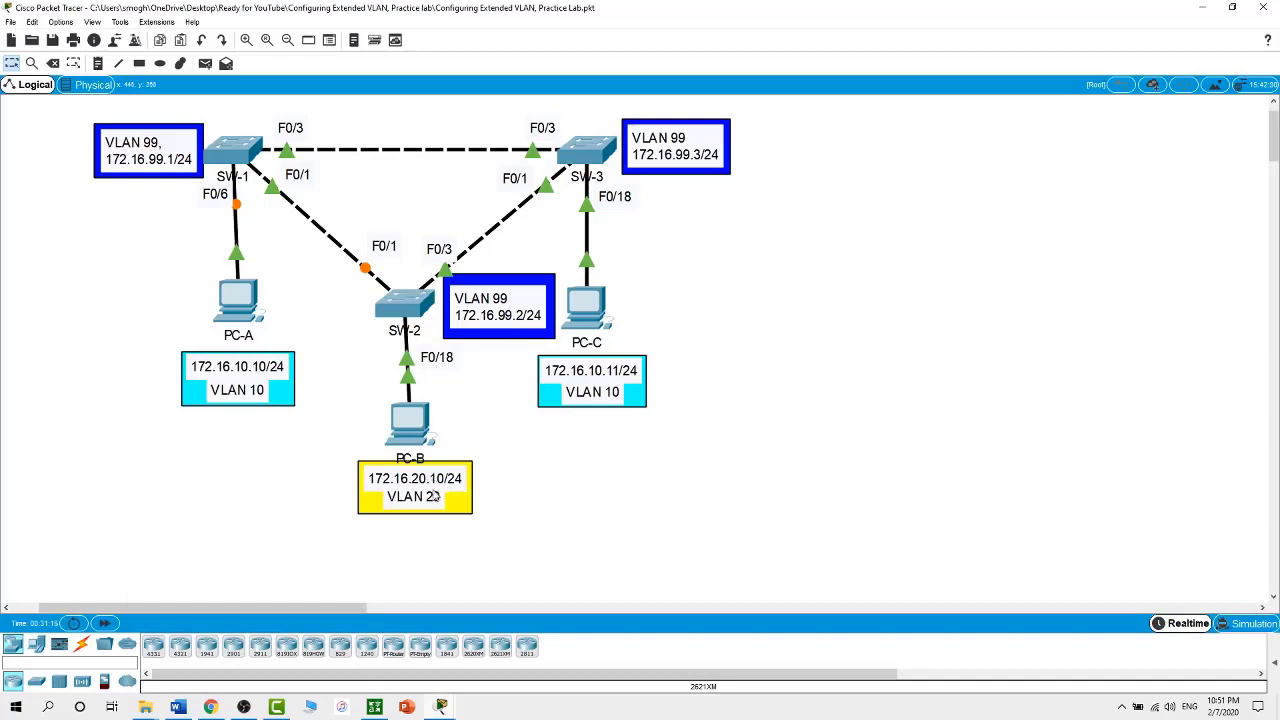
{"action": "left_click", "coordinate": [410, 325]}
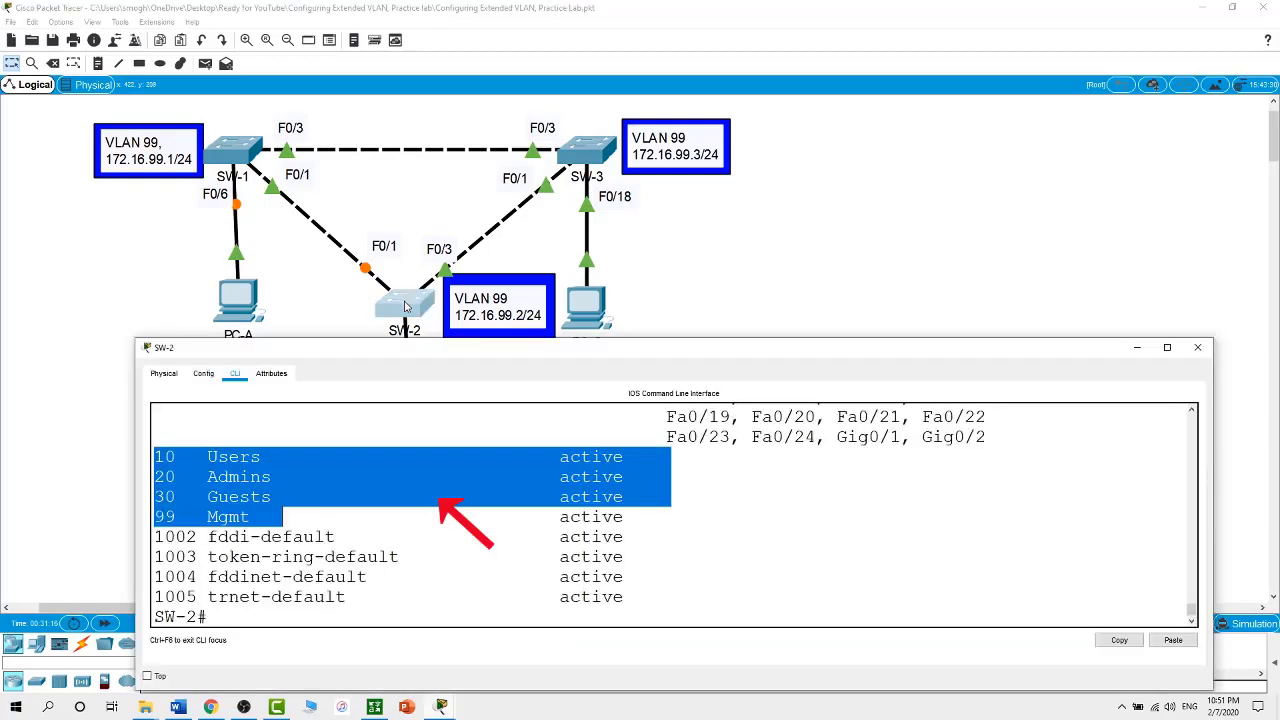
{"action": "left_click", "coordinate": [434, 612]}
{"action": "type", "text": "conf t"}
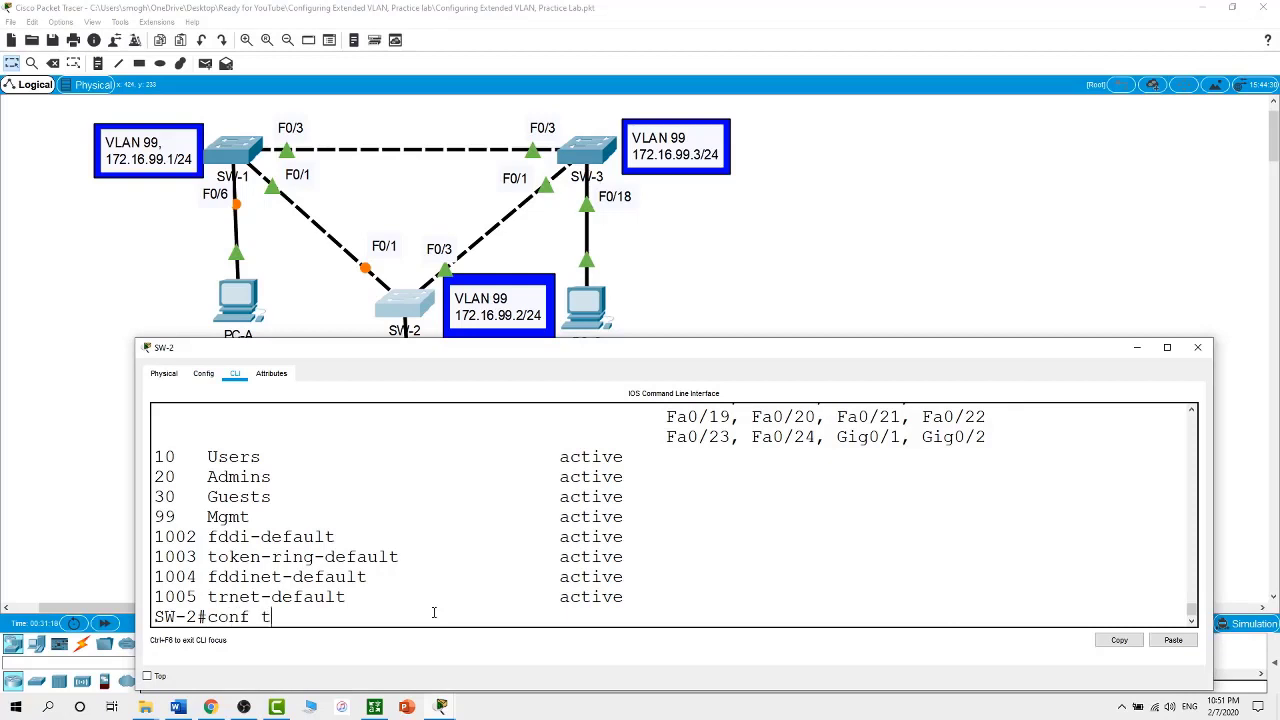
{"action": "key", "text": "Return"}
{"action": "type", "text": "int f0/18"}
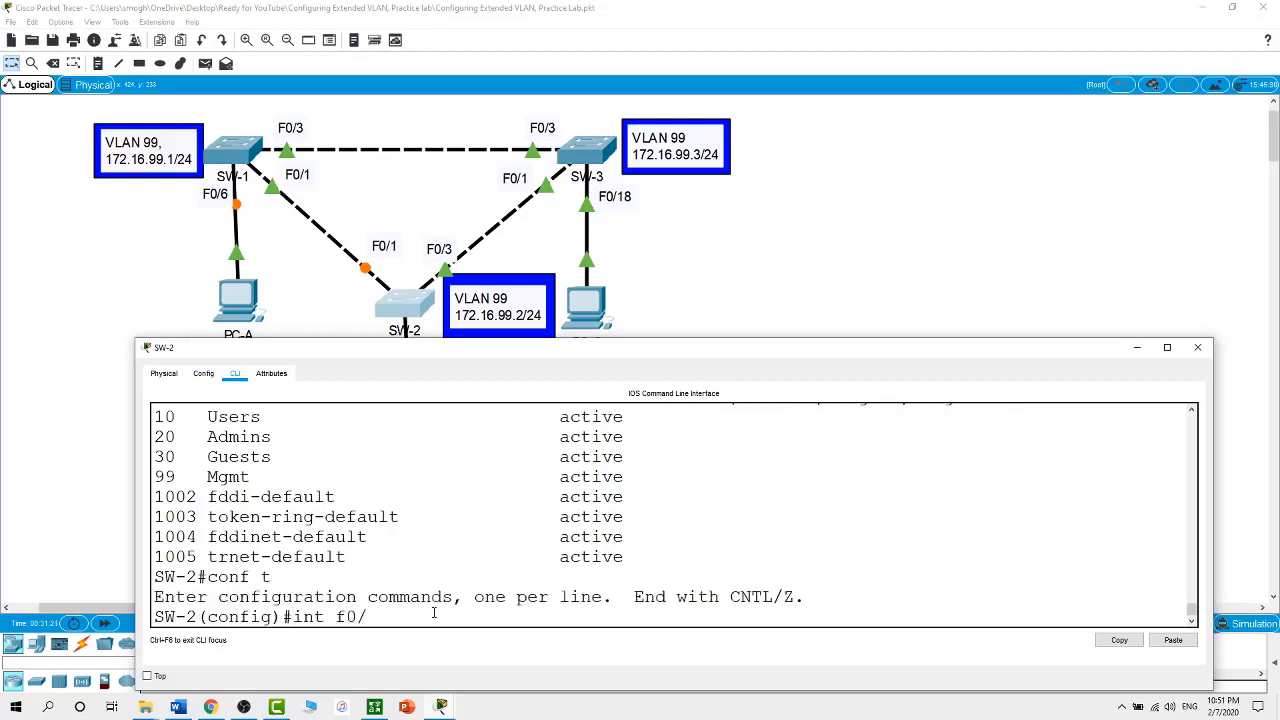
{"action": "key", "text": "Return"}
Set SW-2's F0/18 to switchport mode access
{"action": "type", "text": "swi"}
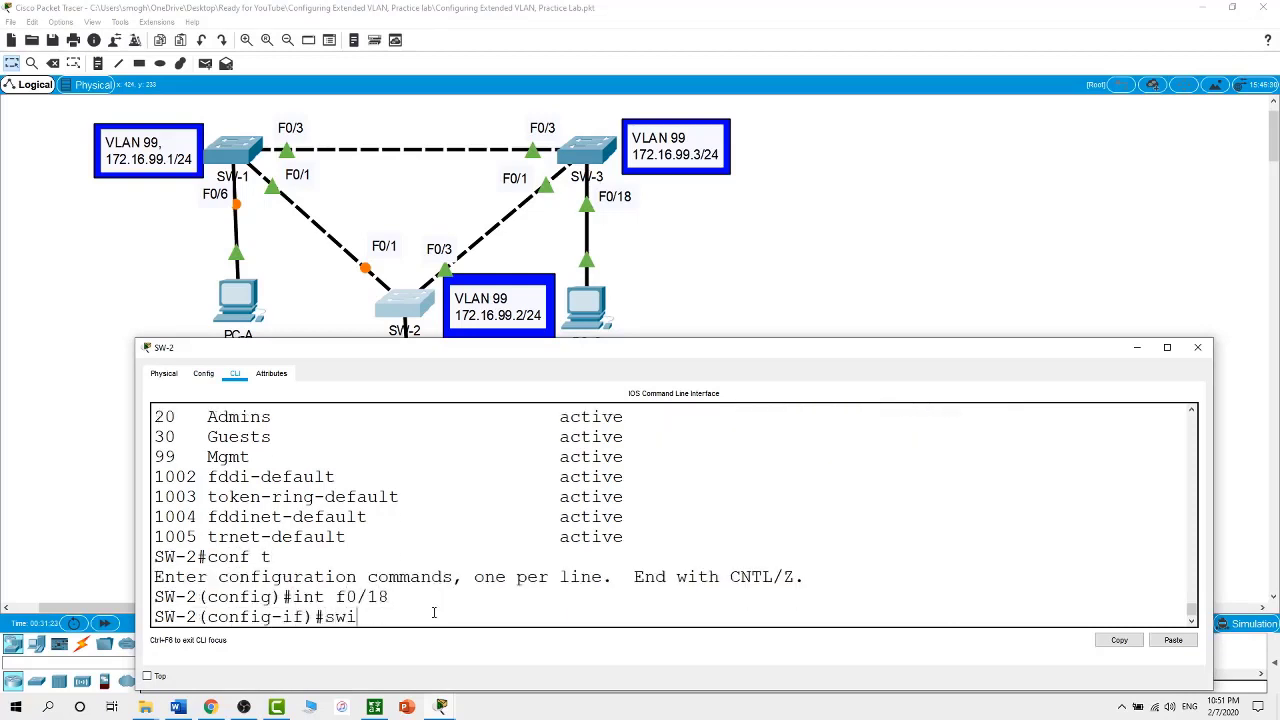
{"action": "key", "text": "Tab"}
{"action": "type", "text": "m"}
{"action": "key", "text": "Tab"}
{"action": "type", "text": "o"}
{"action": "key", "text": "Tab"}
{"action": "key", "text": "BackSpace"}
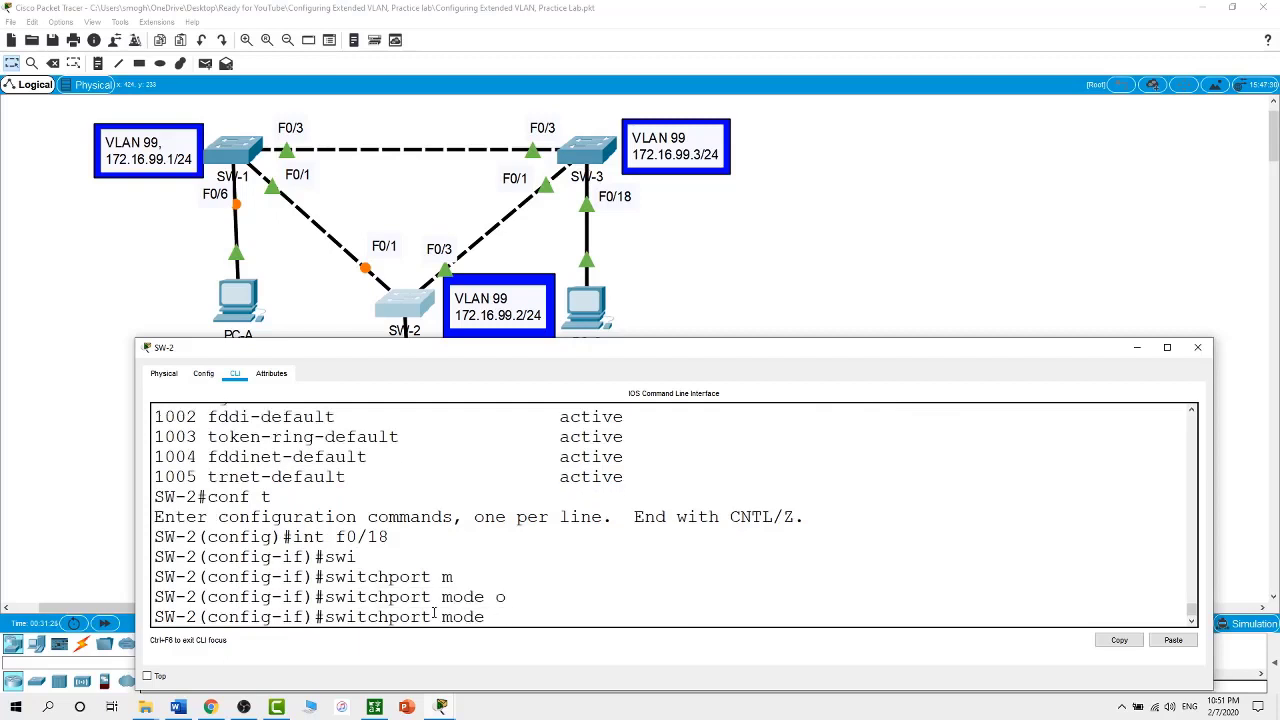
{"action": "type", "text": "ac"}
Assign F0/18 to access VLAN 20 and return to the full topology view
{"action": "key", "text": "Tab"}
{"action": "key", "text": "Return"}
{"action": "type", "text": "swi"}
{"action": "key", "text": "Tab"}
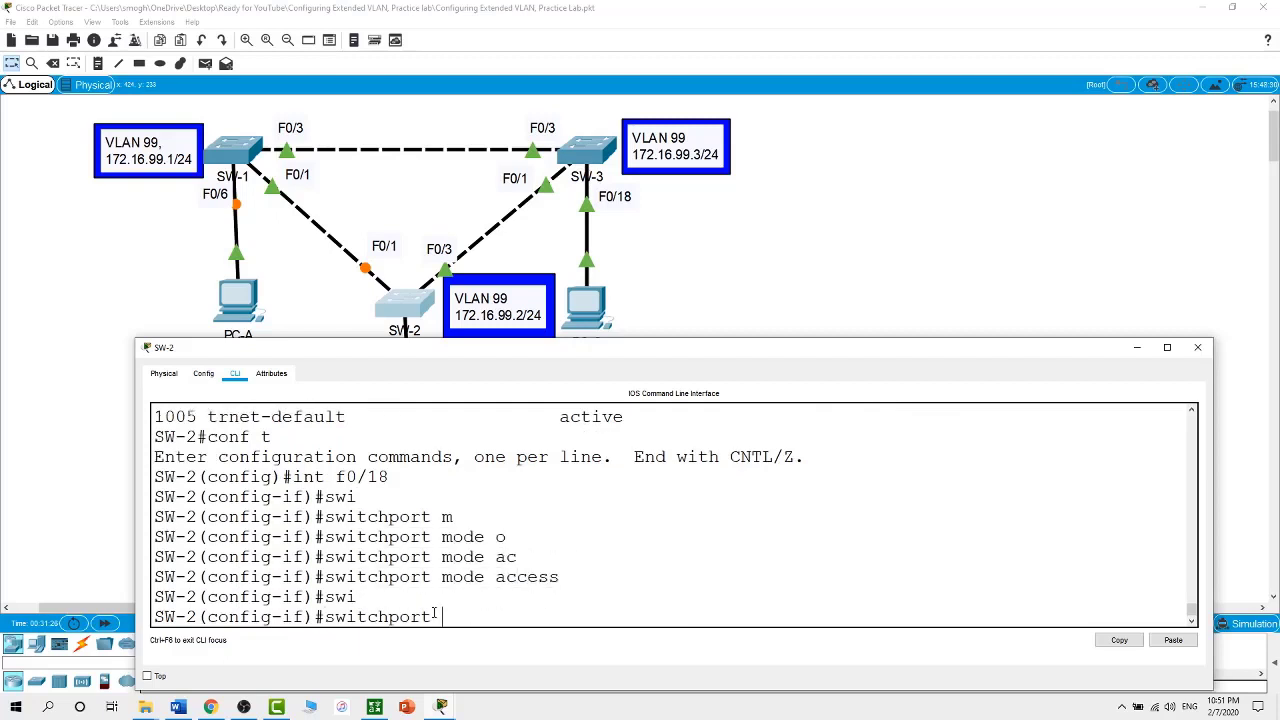
{"action": "type", "text": "ac"}
{"action": "key", "text": "Tab"}
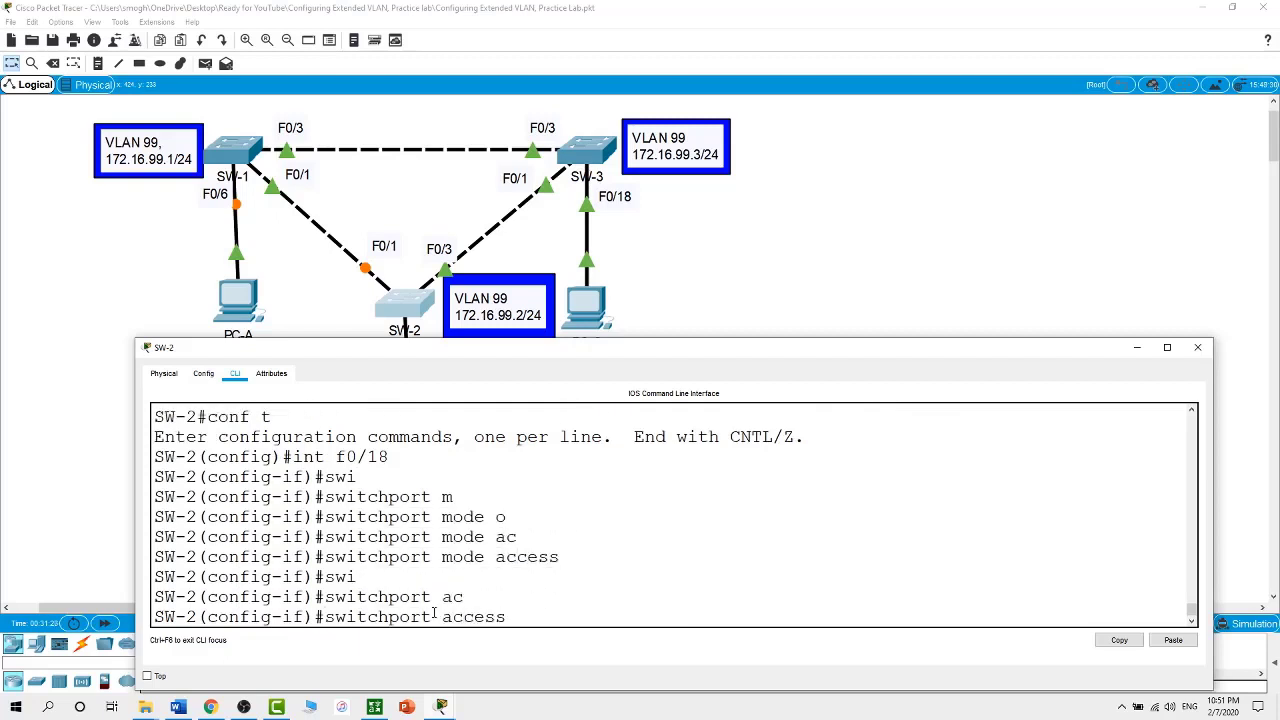
{"action": "type", "text": "v"}
{"action": "key", "text": "Tab"}
{"action": "type", "text": "20"}
{"action": "key", "text": "Return"}
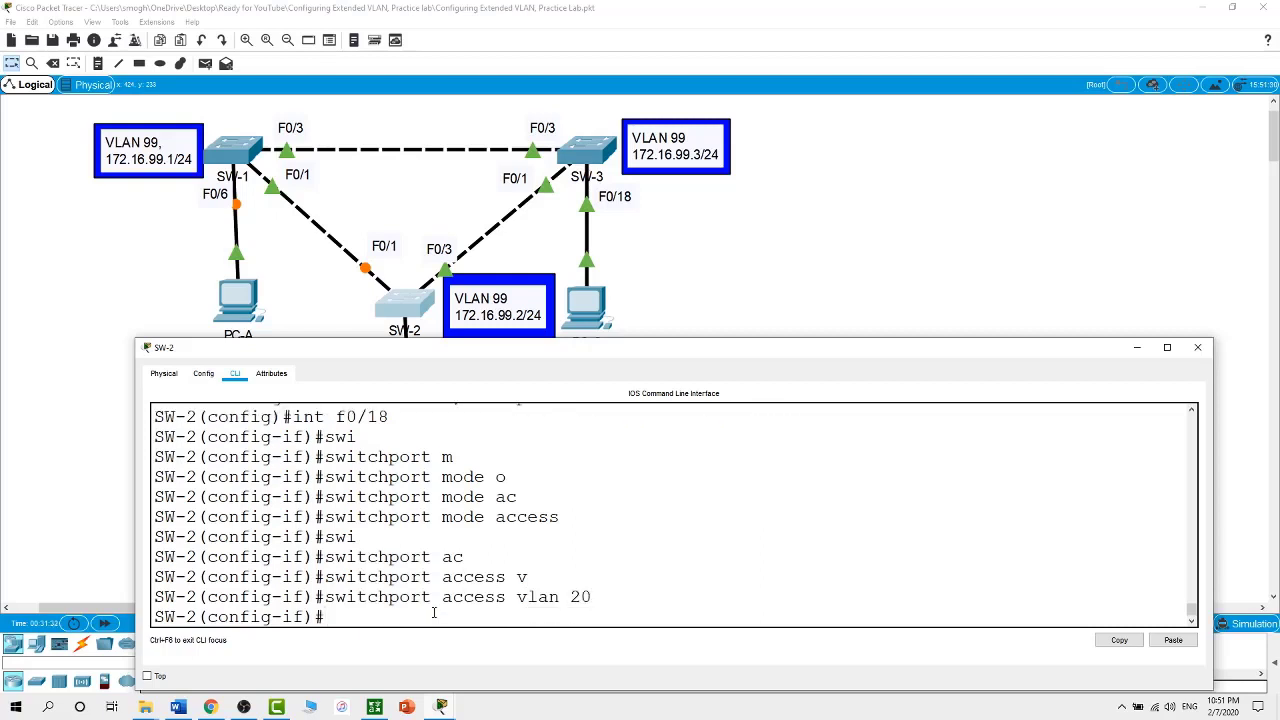
{"action": "left_click", "coordinate": [775, 278]}
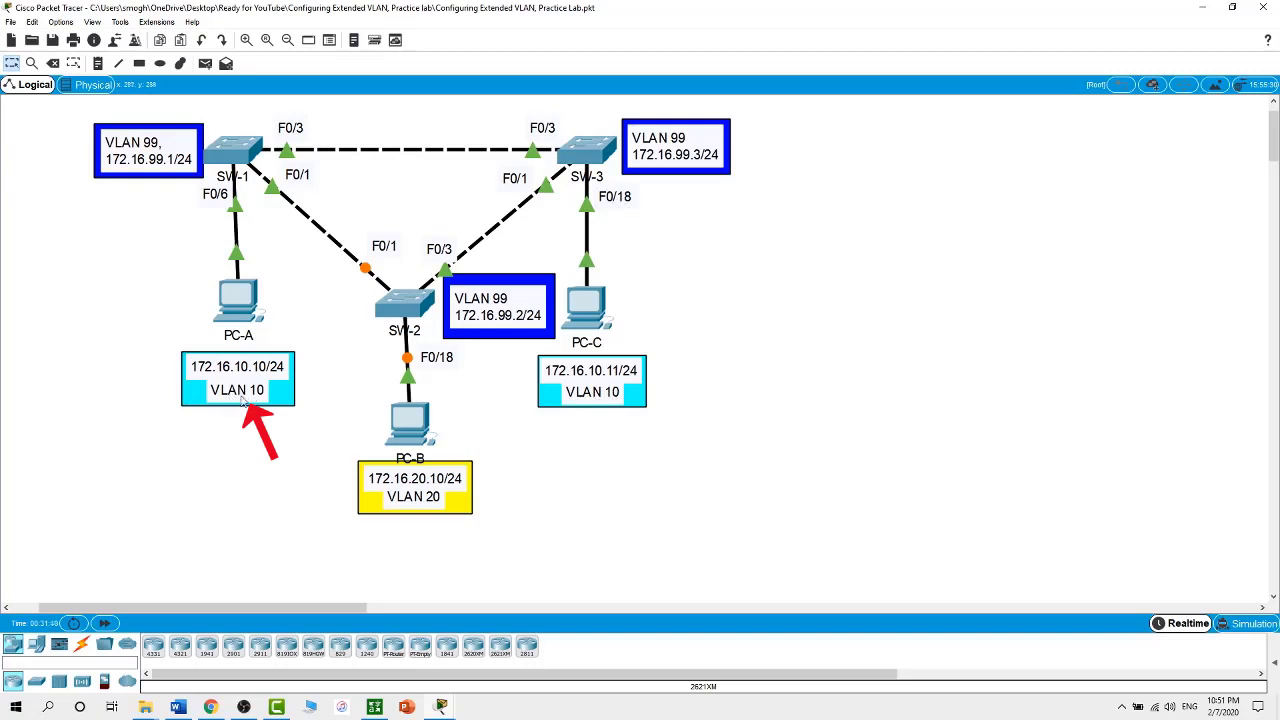
On SW-3's command line, enter global configuration and select interface F0/18
{"action": "left_click", "coordinate": [598, 152]}
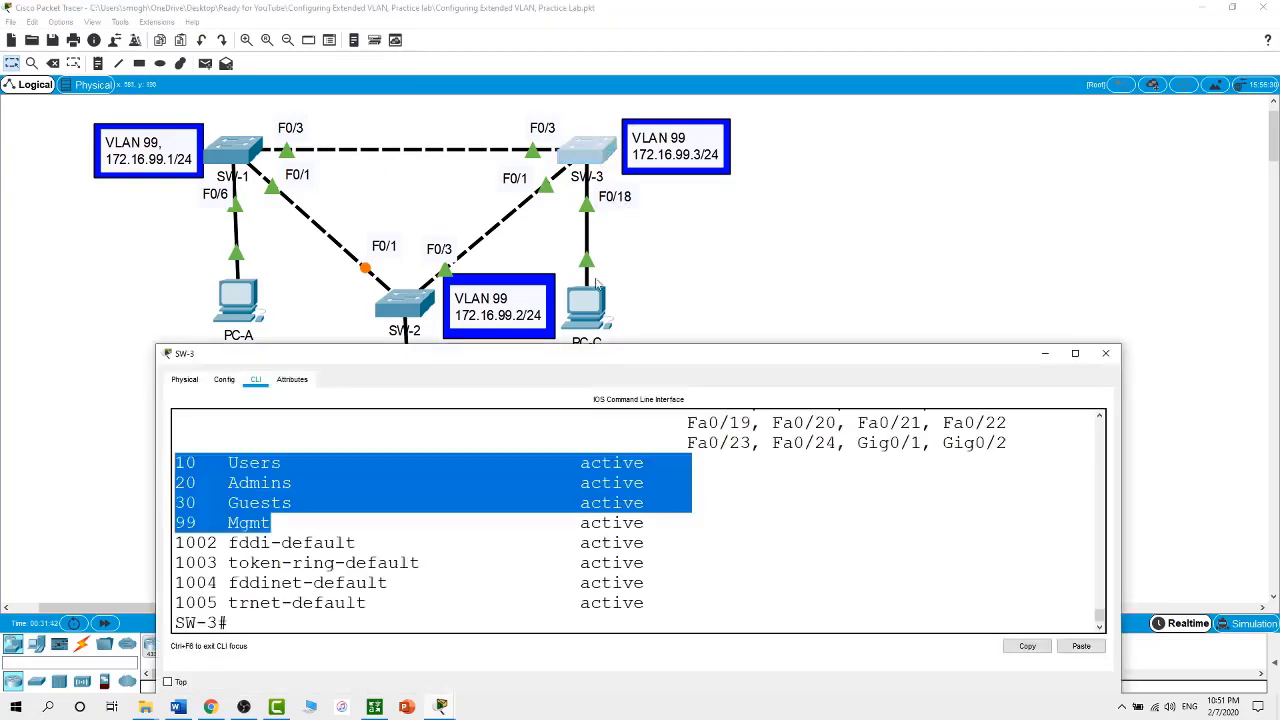
{"action": "left_click", "coordinate": [499, 624]}
{"action": "type", "text": "conf t"}
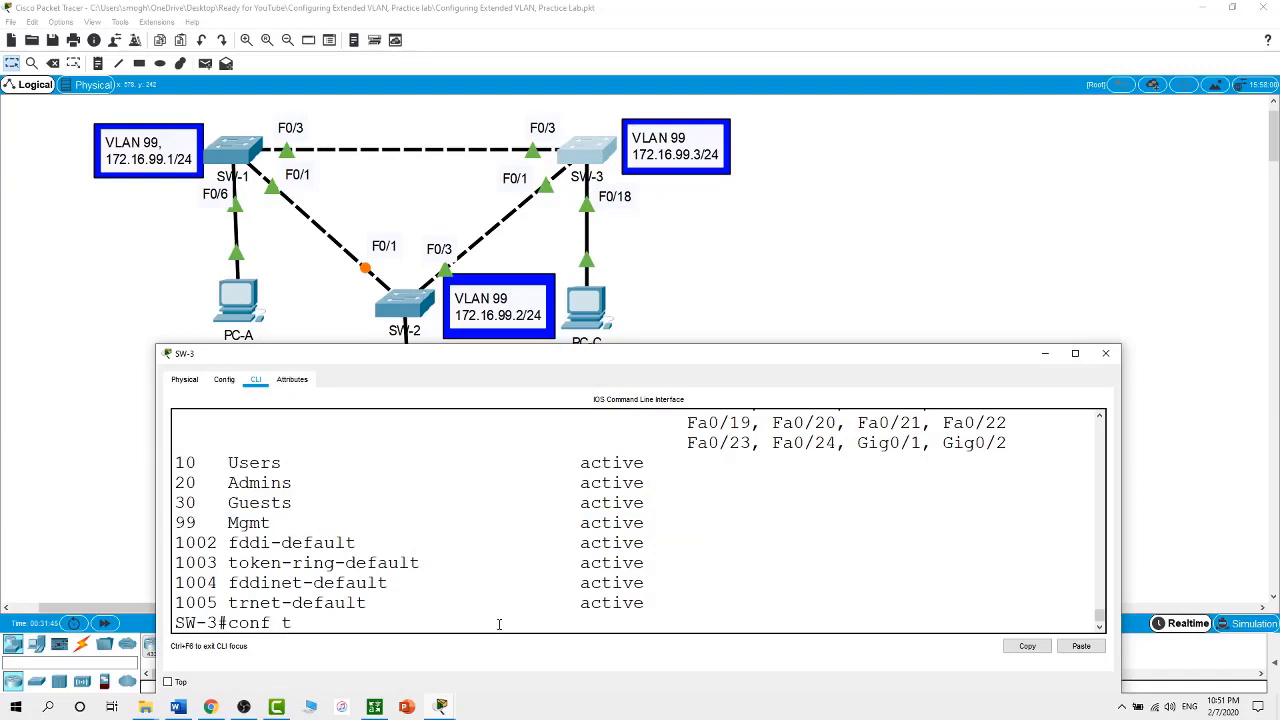
{"action": "key", "text": "Return"}
{"action": "type", "text": "int f0/18"}
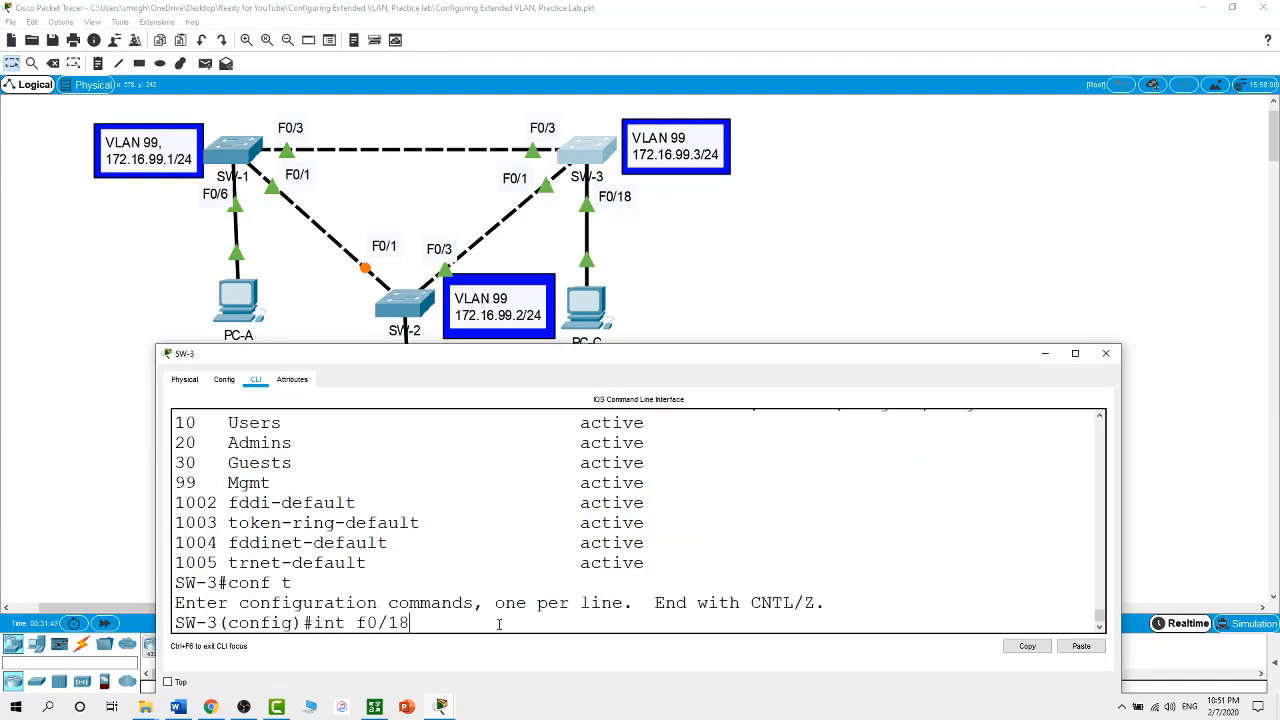
{"action": "key", "text": "Return"}
Set SW-3's F0/18 to switchport mode access
{"action": "type", "text": "swi"}
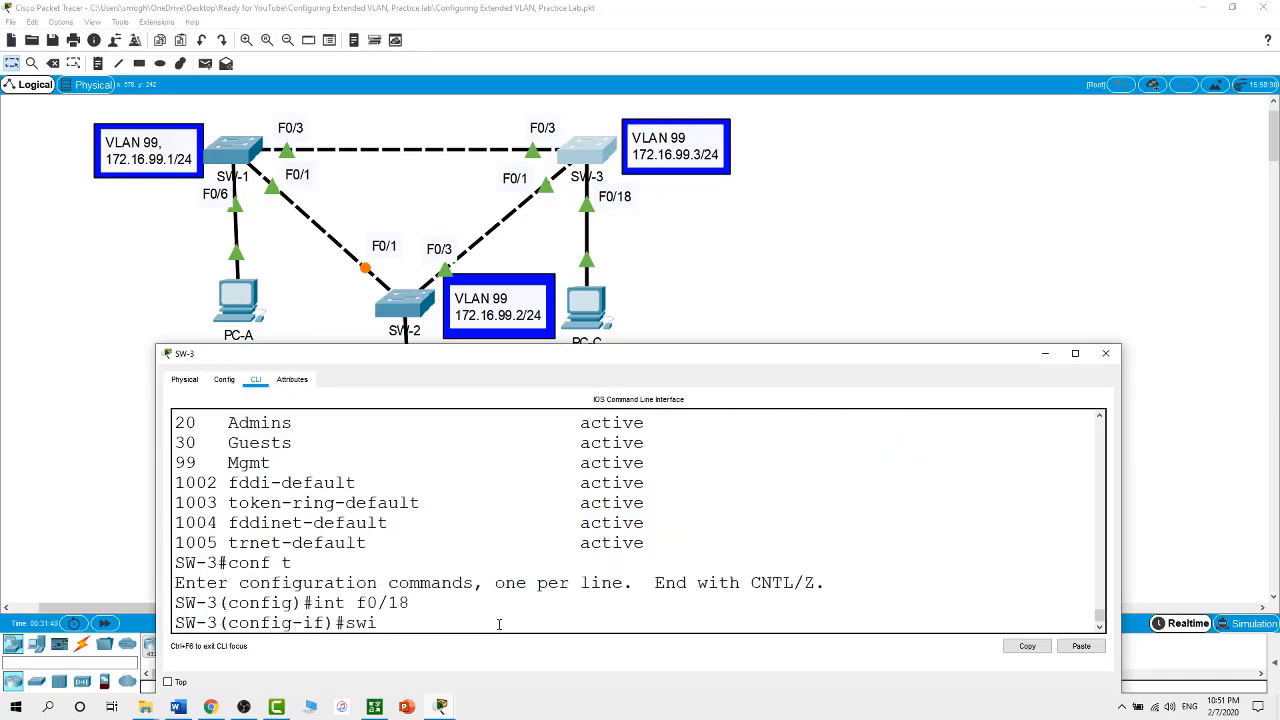
{"action": "key", "text": "Tab"}
{"action": "type", "text": "mo"}
{"action": "key", "text": "Tab"}
{"action": "type", "text": "ac"}
Assign SW-3's F0/18 to access VLAN 10 with switchport access vlan 10
{"action": "key", "text": "Tab"}
{"action": "key", "text": "Return"}
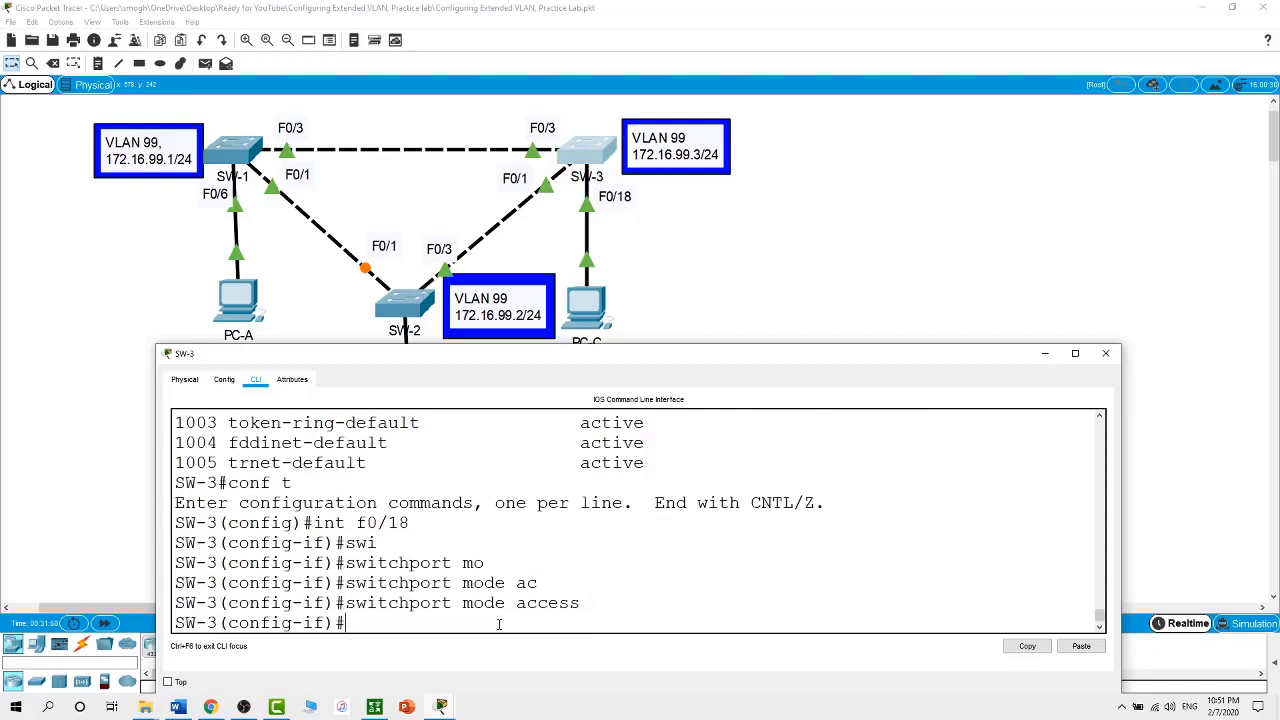
{"action": "type", "text": "swi"}
{"action": "key", "text": "Tab"}
{"action": "type", "text": "ac"}
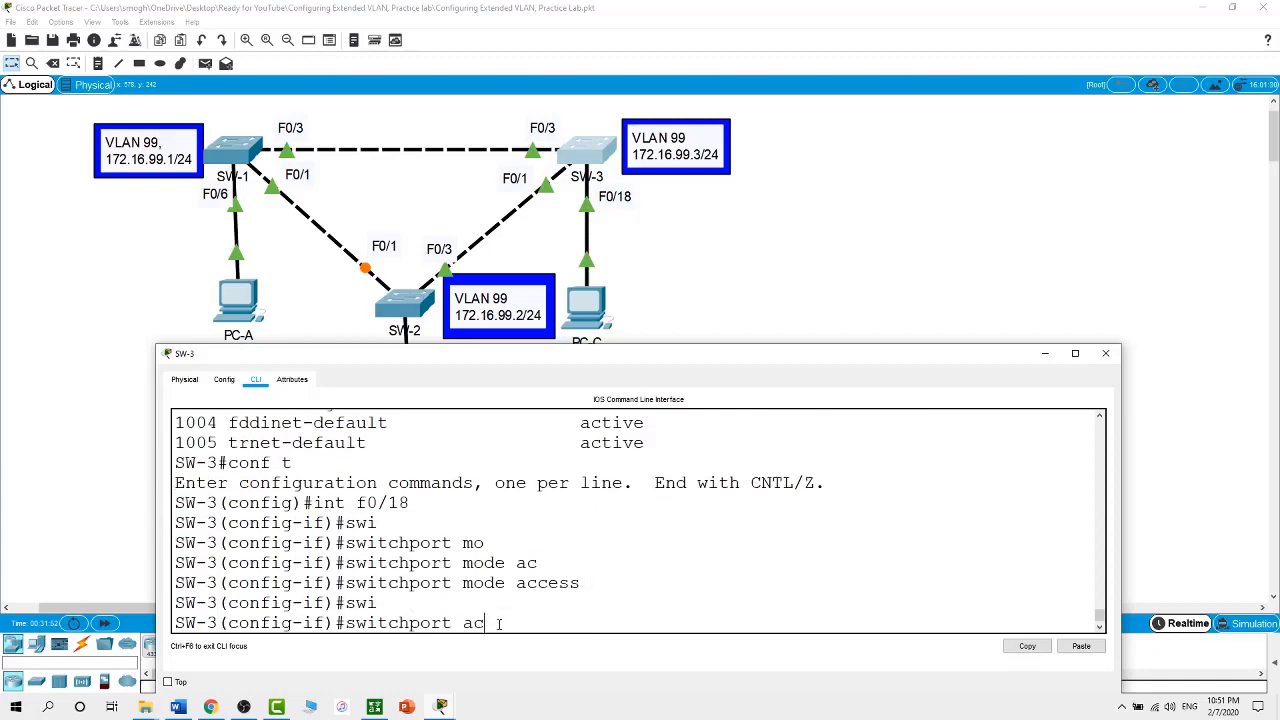
{"action": "key", "text": "Tab"}
{"action": "type", "text": "v"}
{"action": "key", "text": "Tab"}
{"action": "type", "text": "10"}
{"action": "key", "text": "Return"}
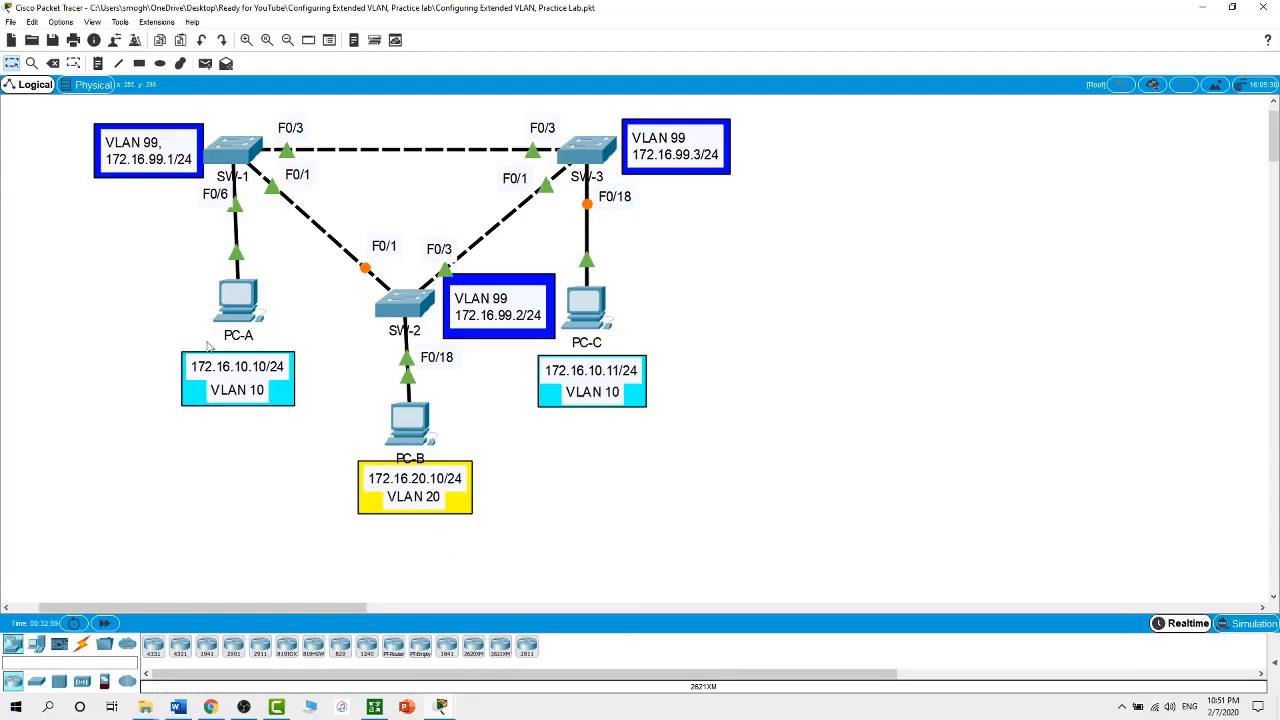
{"action": "left_click", "coordinate": [231, 309]}
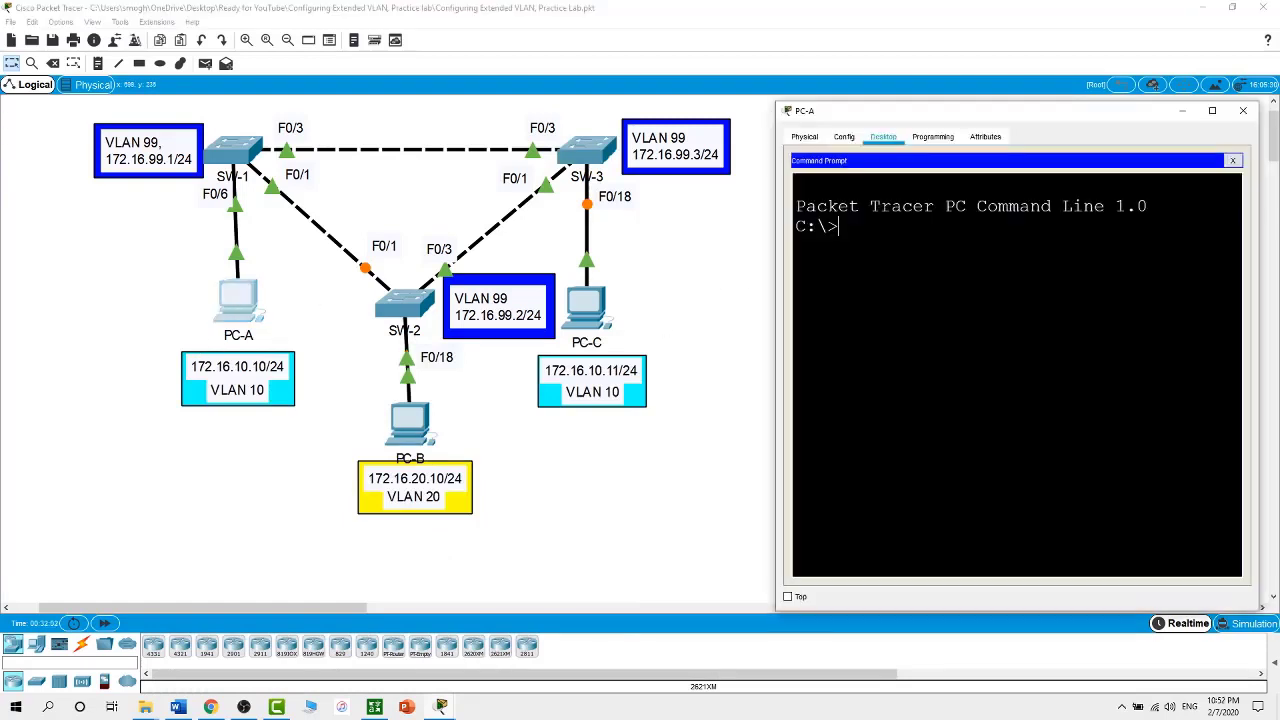
{"action": "left_click", "coordinate": [1232, 161]}
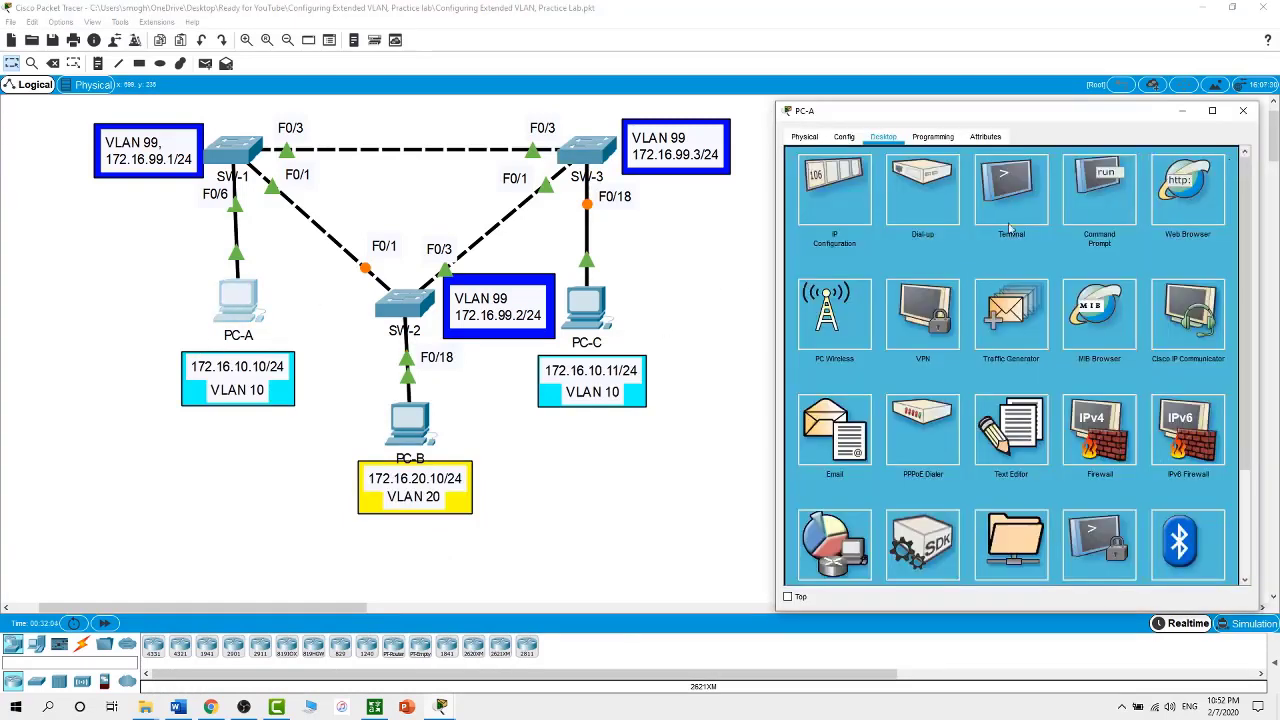
{"action": "left_click", "coordinate": [843, 203]}
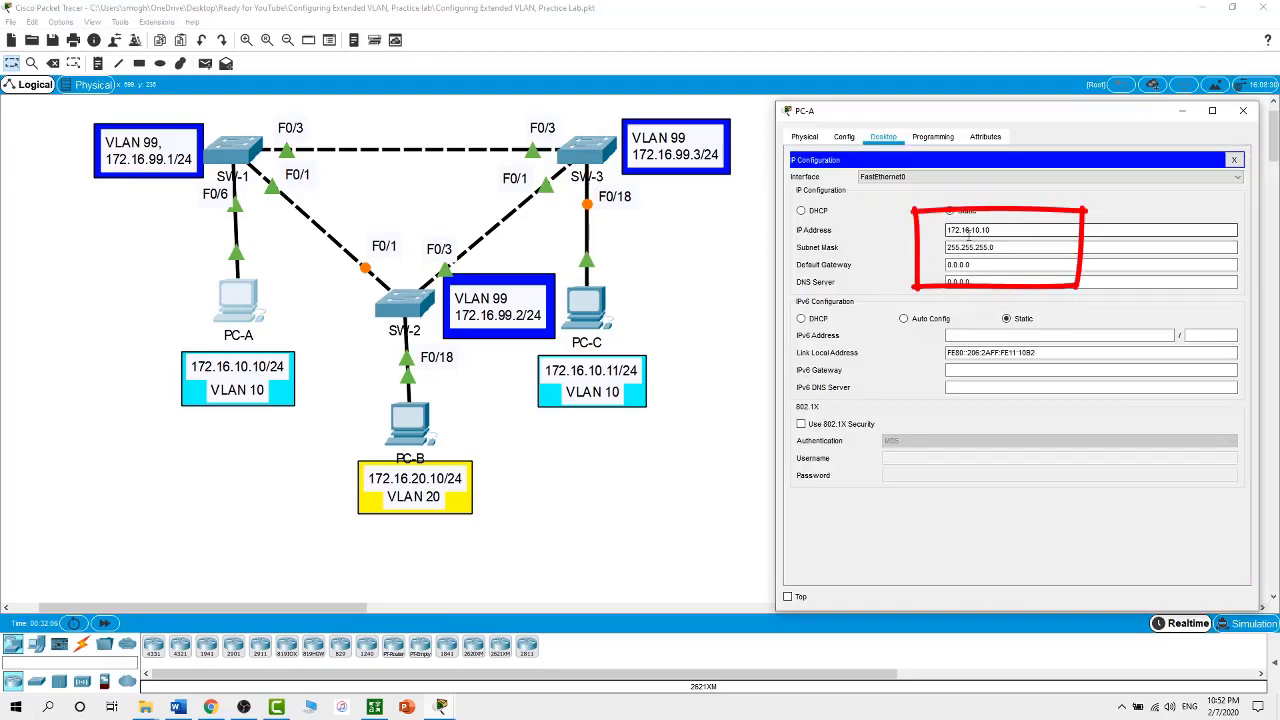
{"action": "left_click", "coordinate": [1243, 110]}
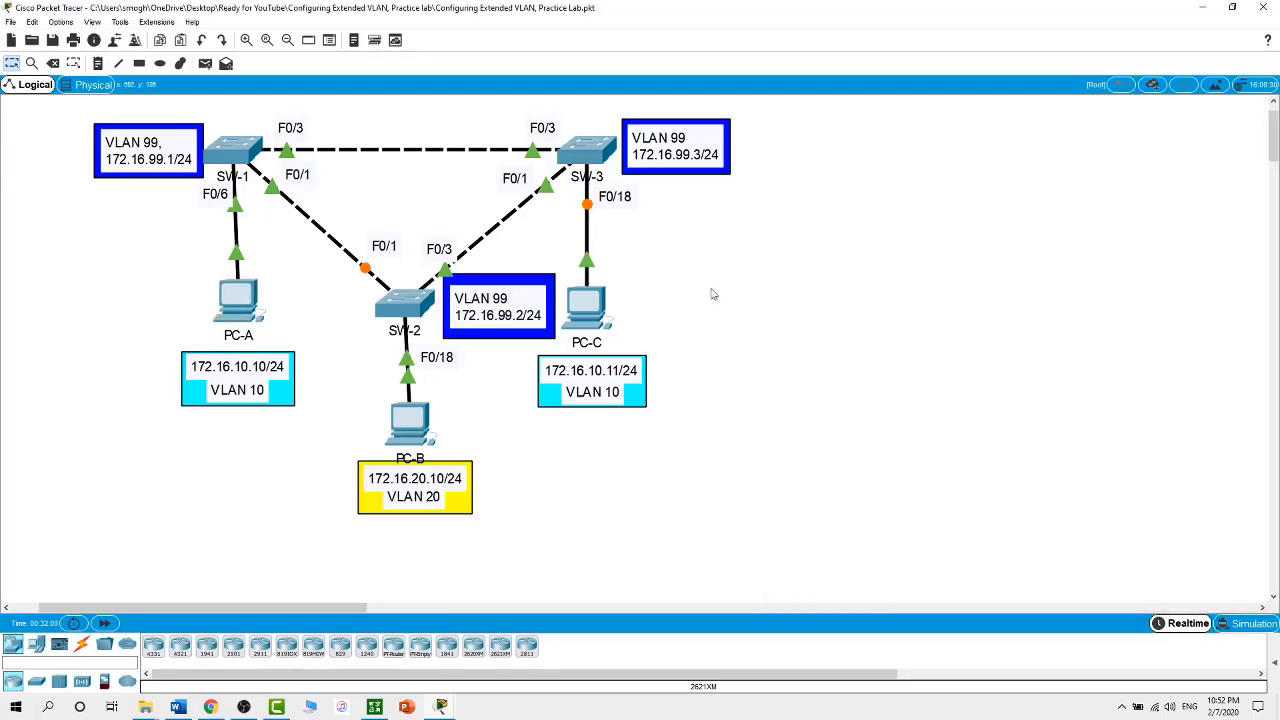
{"action": "left_click", "coordinate": [422, 432]}
{"action": "left_click_drag", "start_coordinate": [659, 150], "coordinate": [942, 137]}
{"action": "left_click", "coordinate": [847, 150]}
{"action": "left_click", "coordinate": [806, 194]}
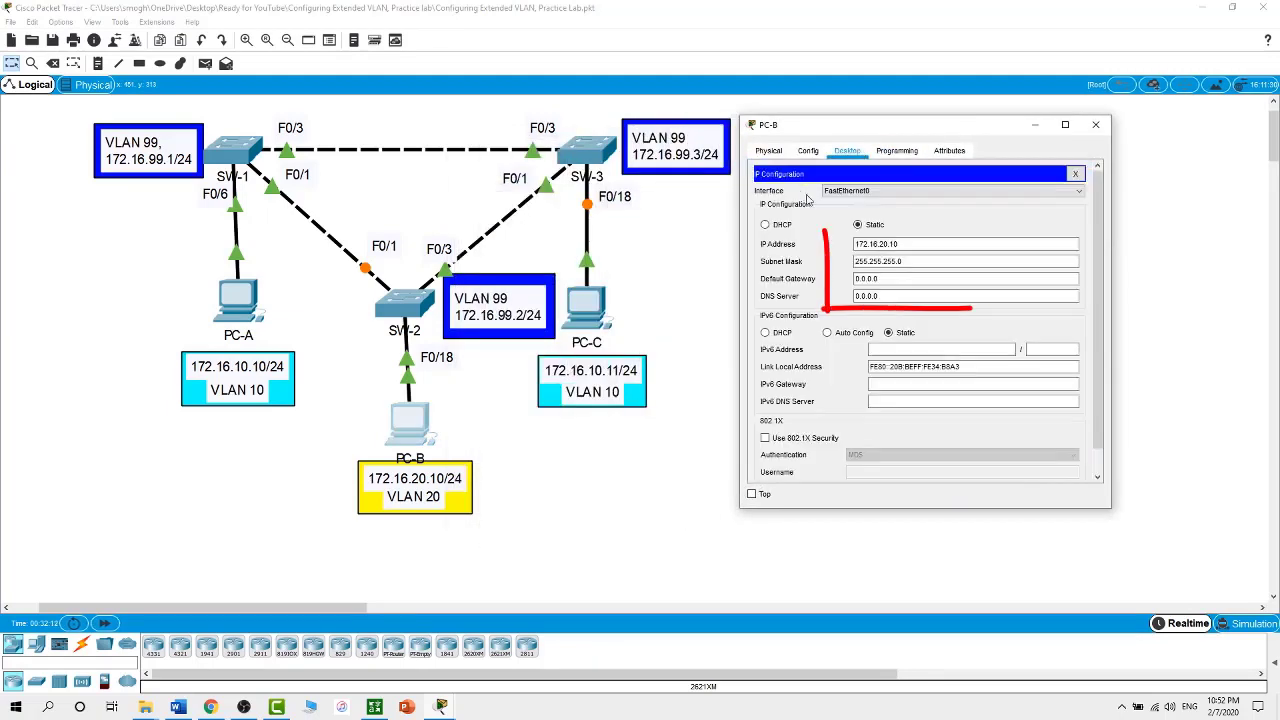
{"action": "left_click", "coordinate": [699, 275]}
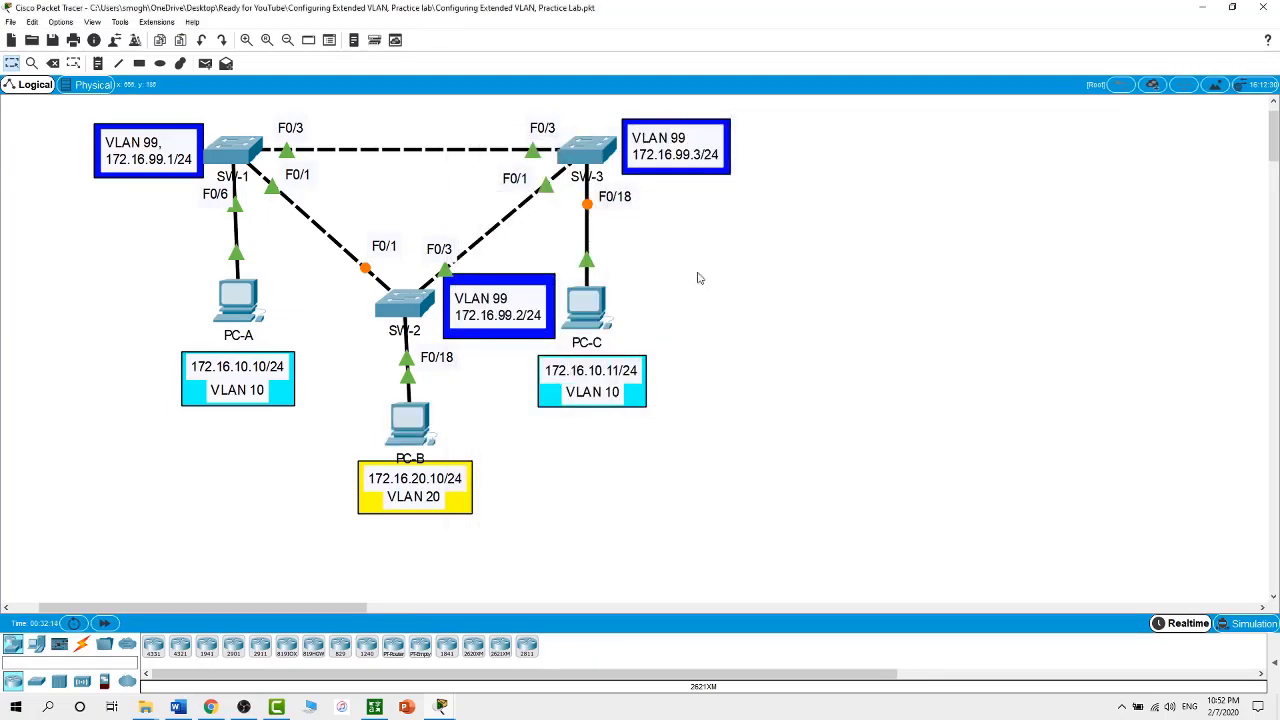
{"action": "left_click", "coordinate": [590, 306]}
{"action": "left_click_drag", "start_coordinate": [646, 158], "coordinate": [948, 112]}
{"action": "left_click", "coordinate": [867, 133]}
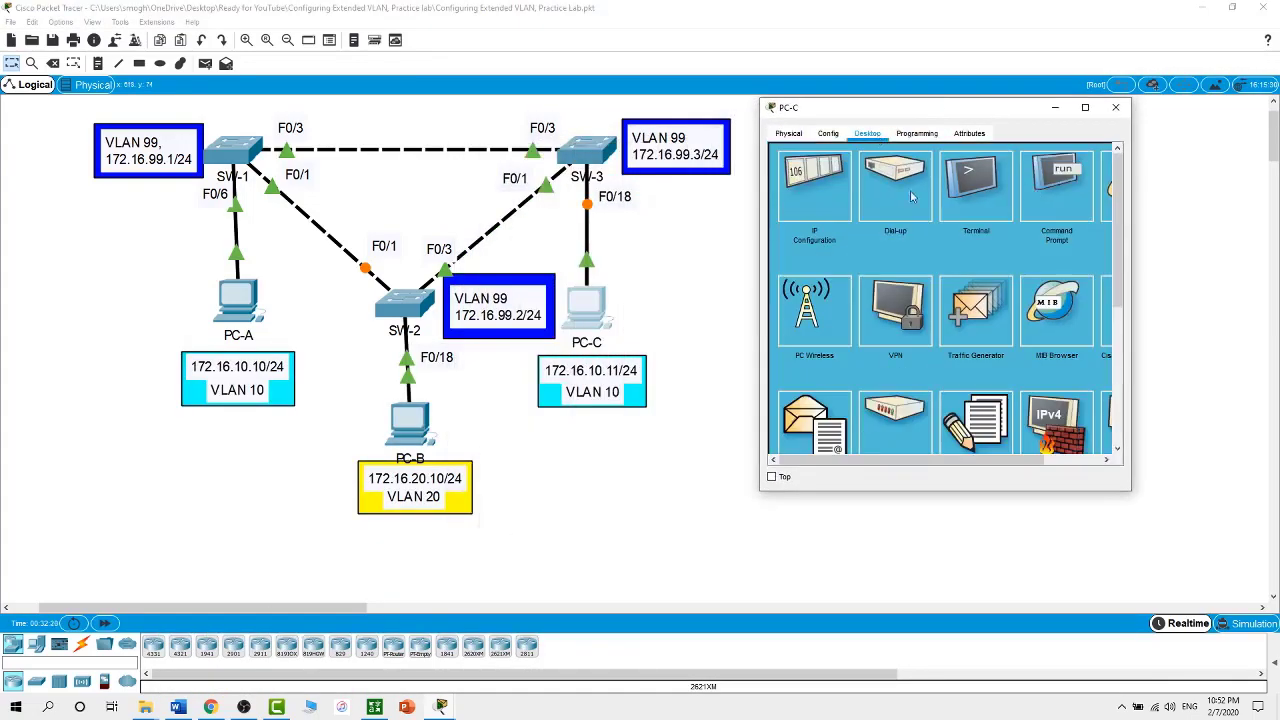
{"action": "left_click", "coordinate": [822, 183]}
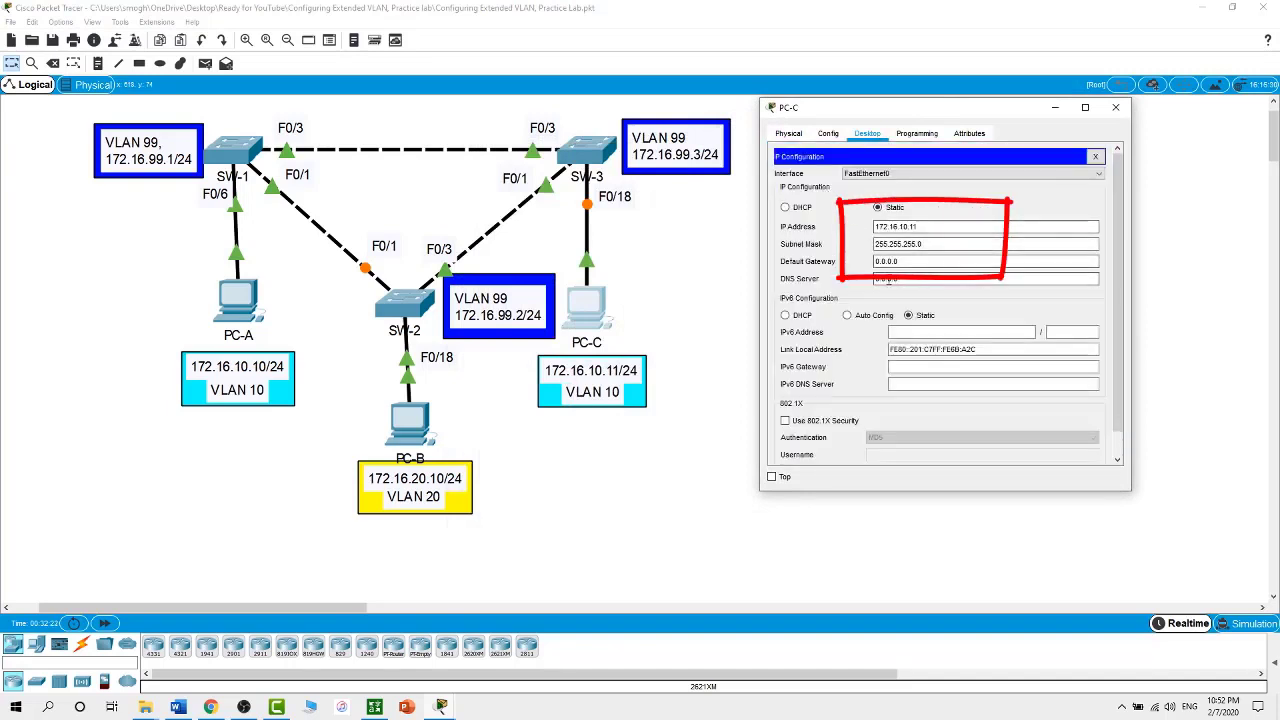
{"action": "left_click", "coordinate": [726, 303]}
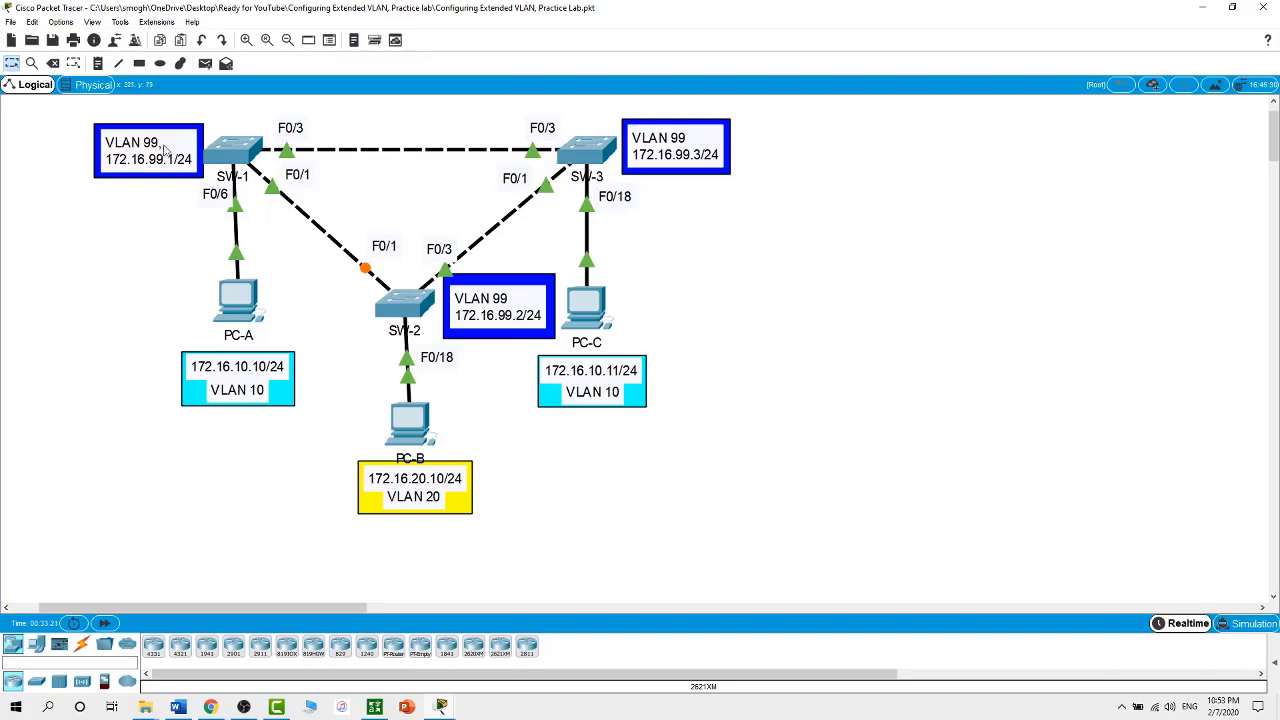
On SW-1's command line, enter interface VLAN 99 configuration
{"action": "left_click", "coordinate": [226, 162]}
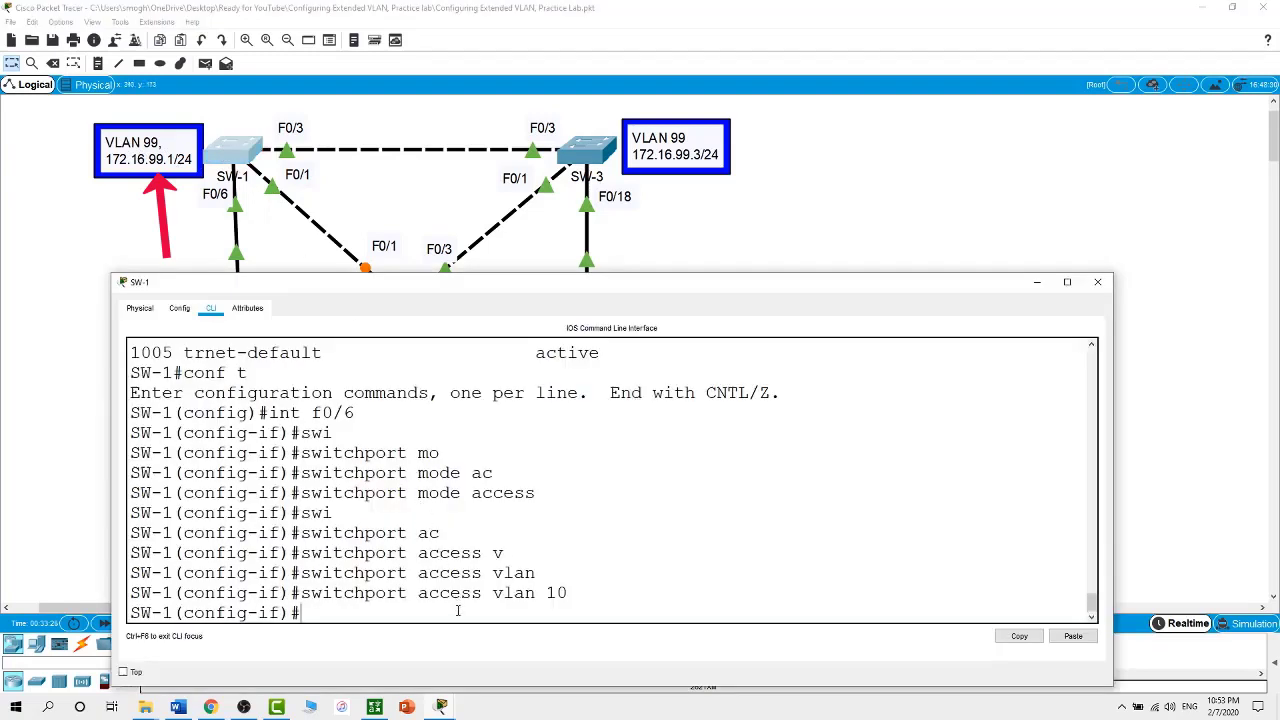
{"action": "type", "text": "in"}
{"action": "key", "text": "BackSpace"}
{"action": "key", "text": "BackSpace"}
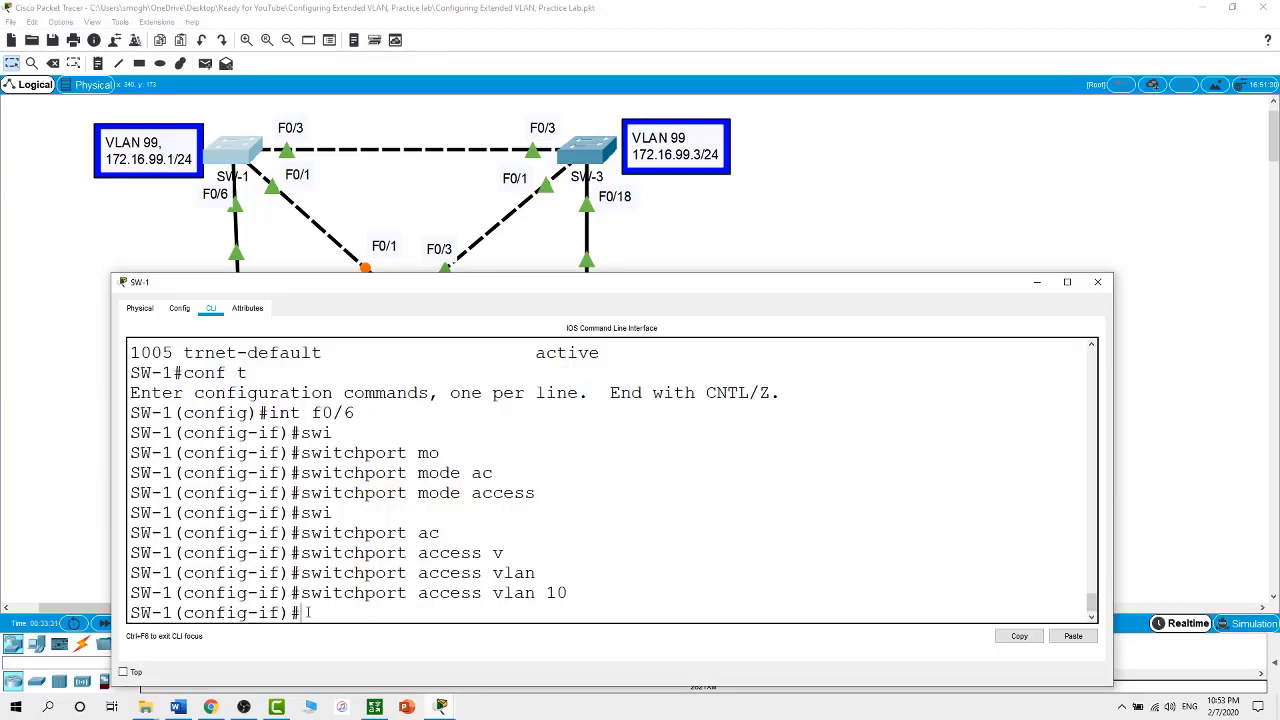
{"action": "type", "text": "int vlan 99"}
{"action": "key", "text": "Return"}
{"action": "key", "text": "Return"}
Assign 172.16.99.1 255.255.255.0 to SW-1's VLAN 99, enable it with no shut, then switch to SW-2
{"action": "type", "text": "ip"}
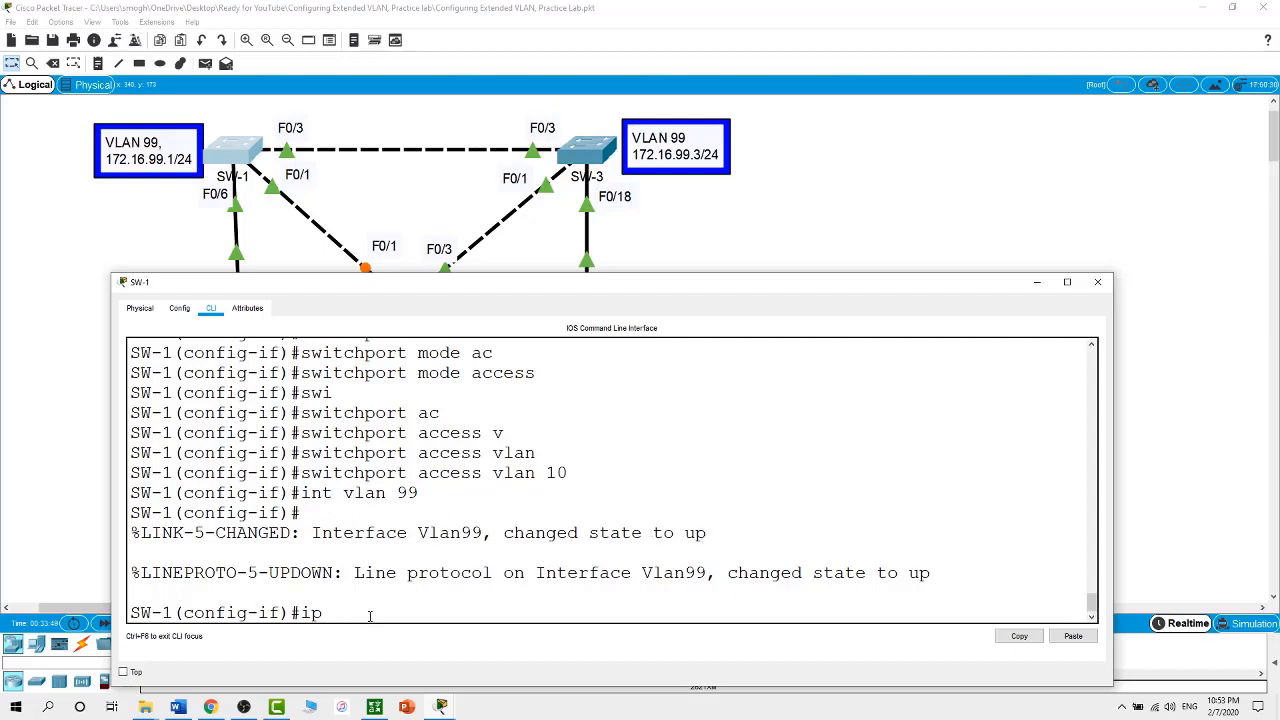
{"action": "type", "text": "address 172.16.99.1"}
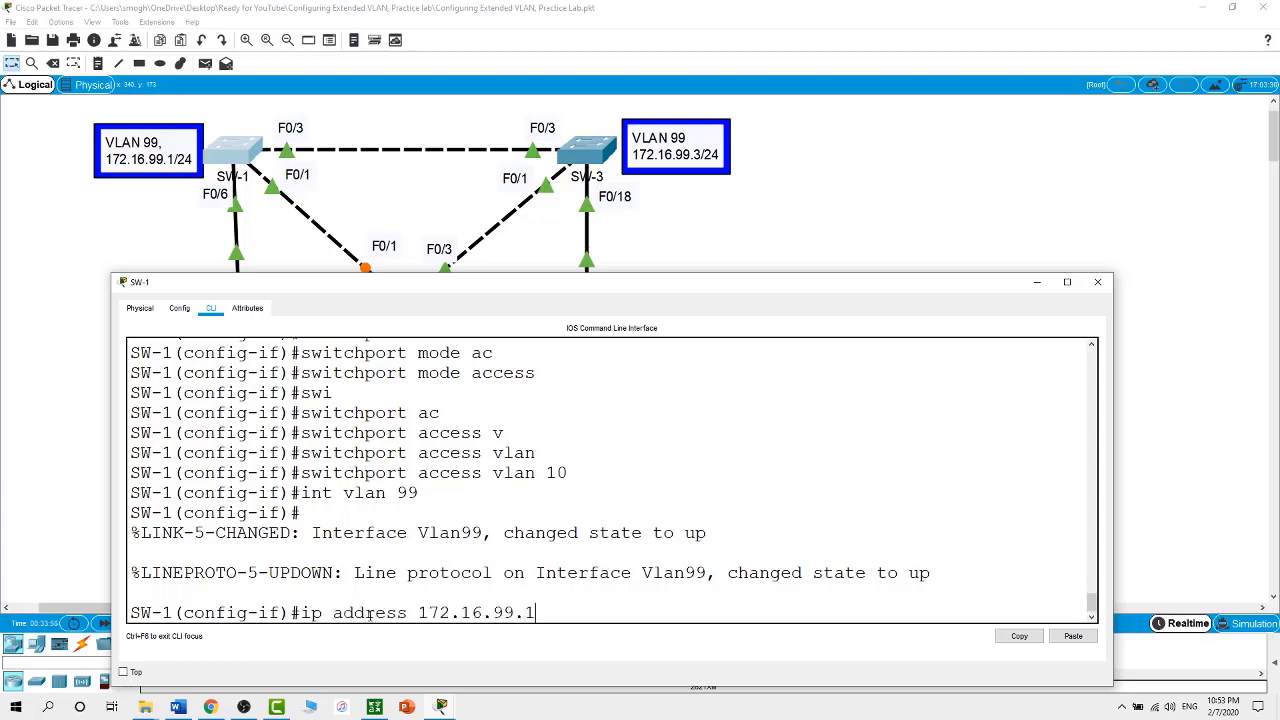
{"action": "type", "text": " 255.255.255.0"}
{"action": "key", "text": "Return"}
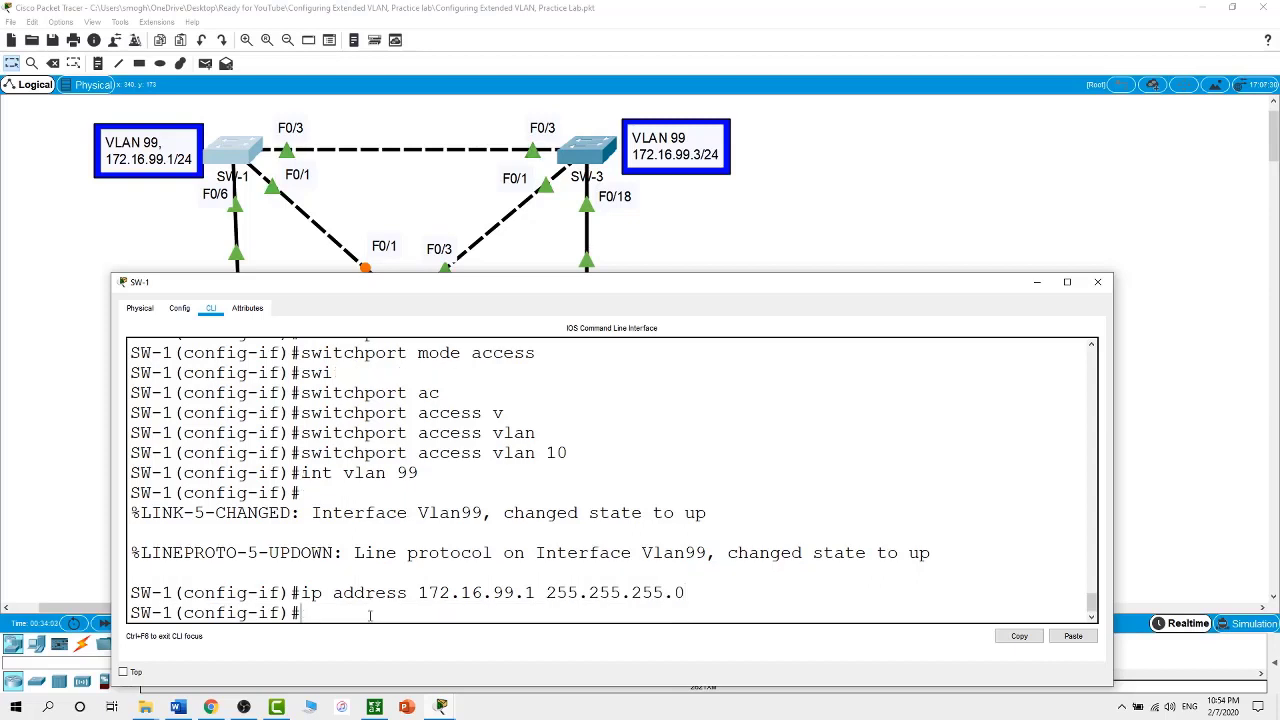
{"action": "type", "text": "no shut"}
{"action": "key", "text": "Return"}
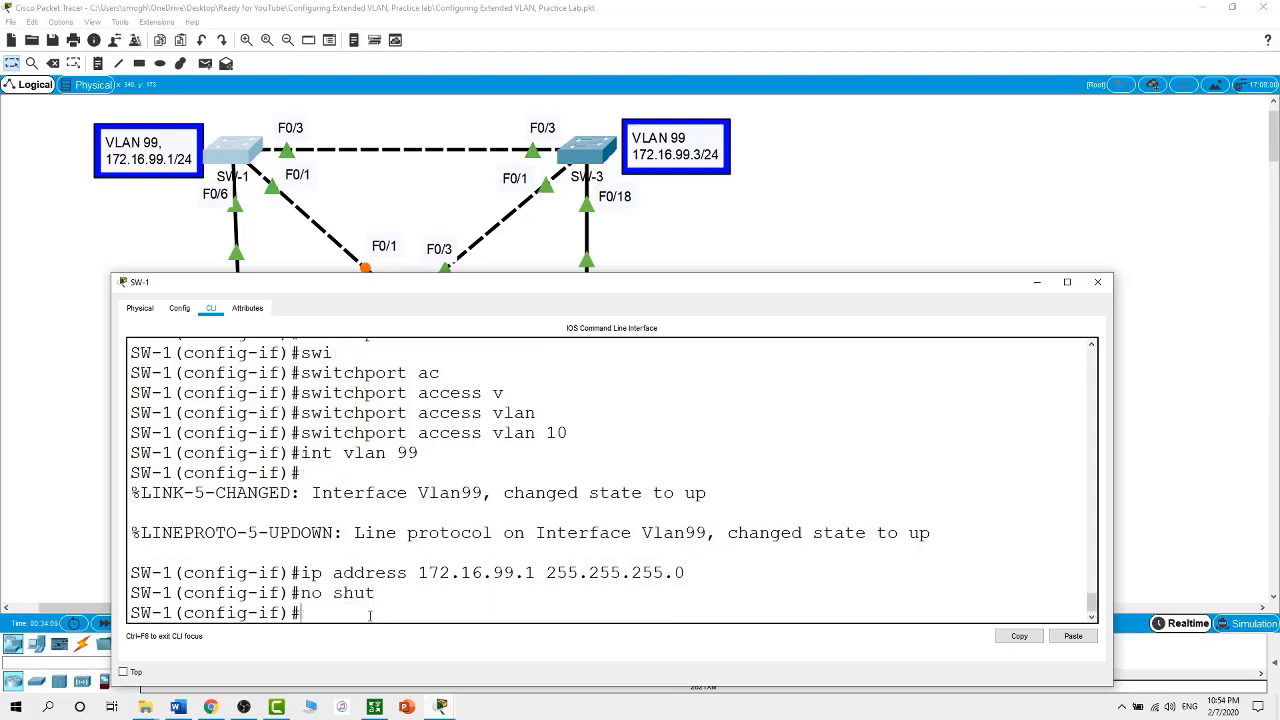
{"action": "left_click", "coordinate": [419, 192]}
{"action": "left_click", "coordinate": [418, 298]}
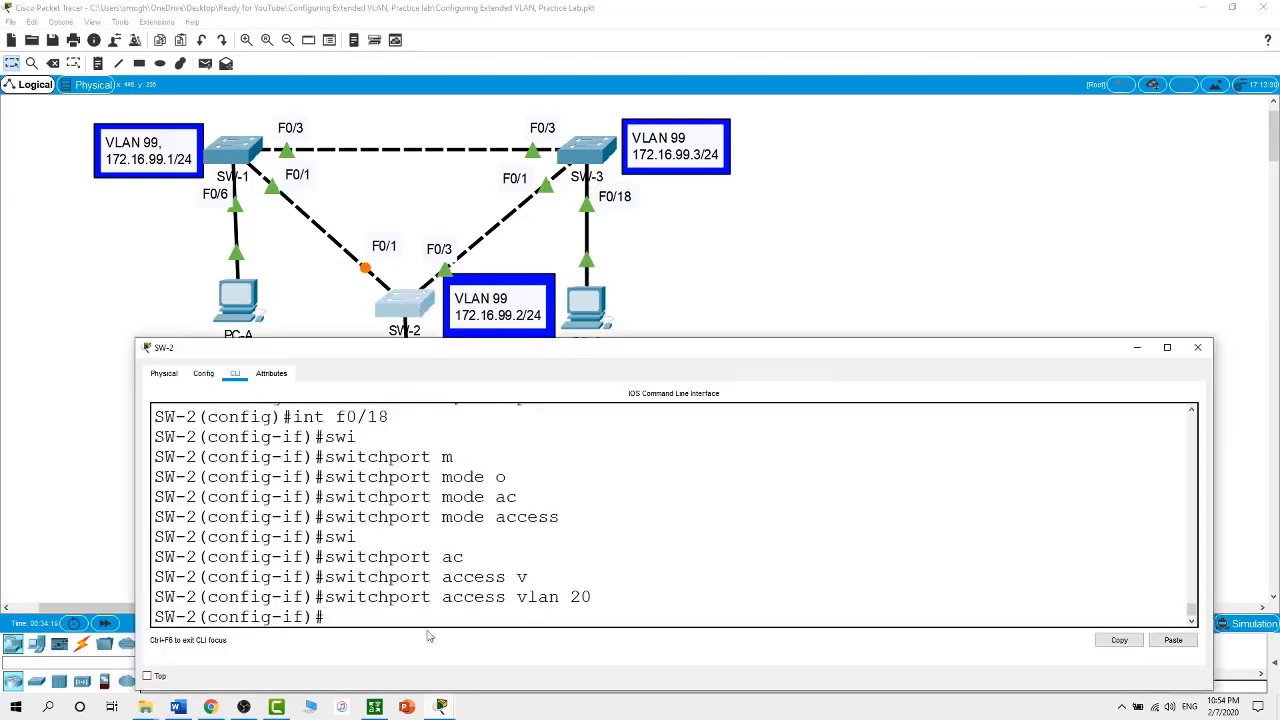
Give SW-2's interface VLAN 99 address 172.16.99.2 255.255.255.0, enable it, then switch to SW-3
{"action": "type", "text": "int vlan 99"}
{"action": "key", "text": "Return"}
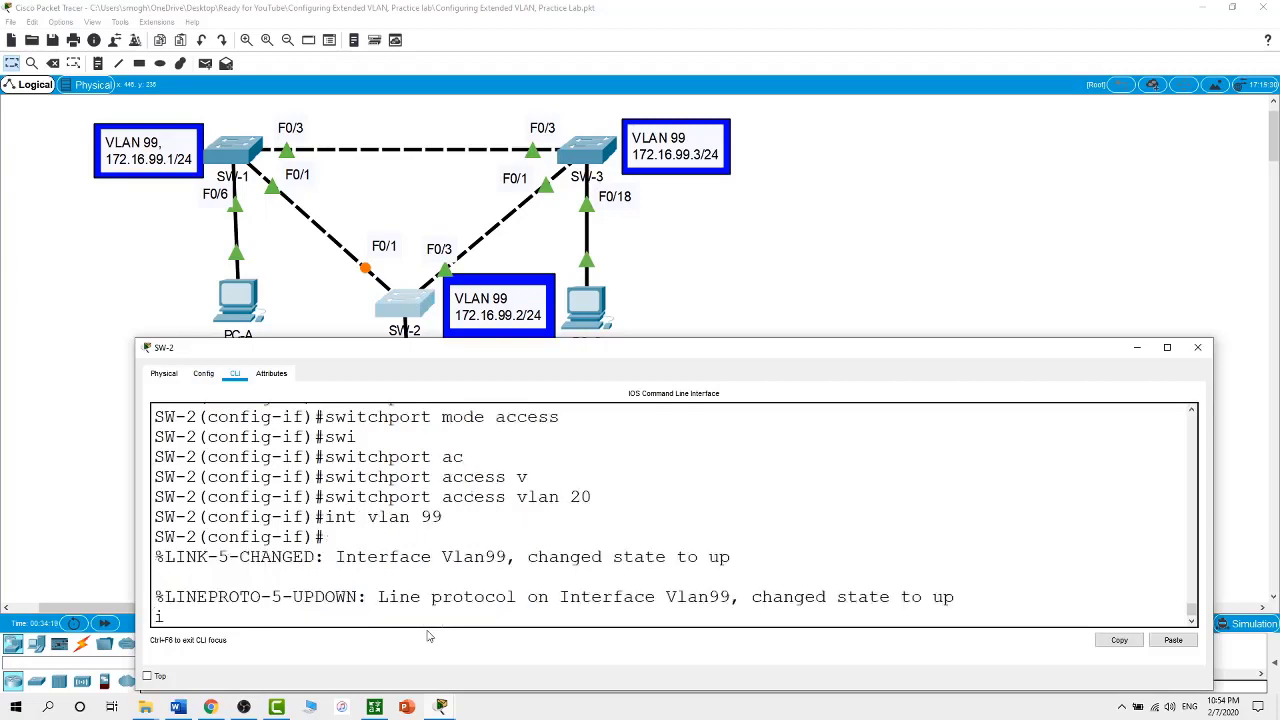
{"action": "type", "text": "ip address 172.16.99.2 255."}
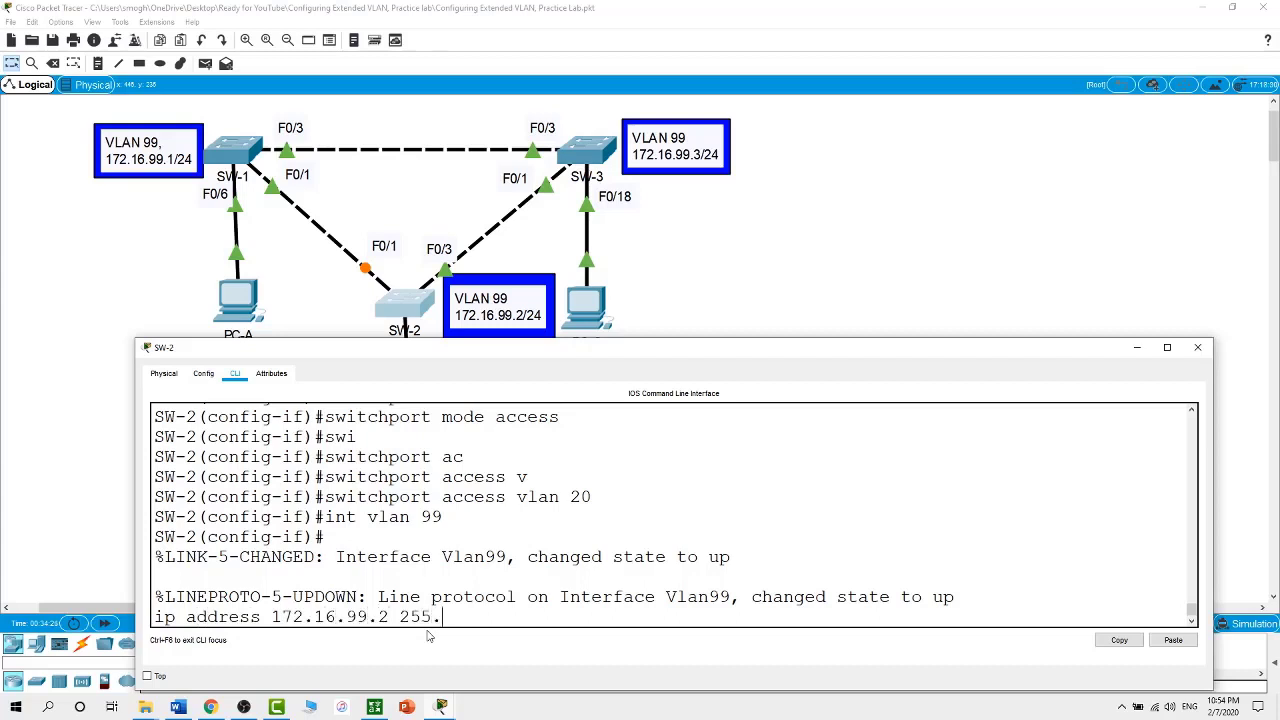
{"action": "type", "text": "255.255.255.0"}
{"action": "key", "text": "Return"}
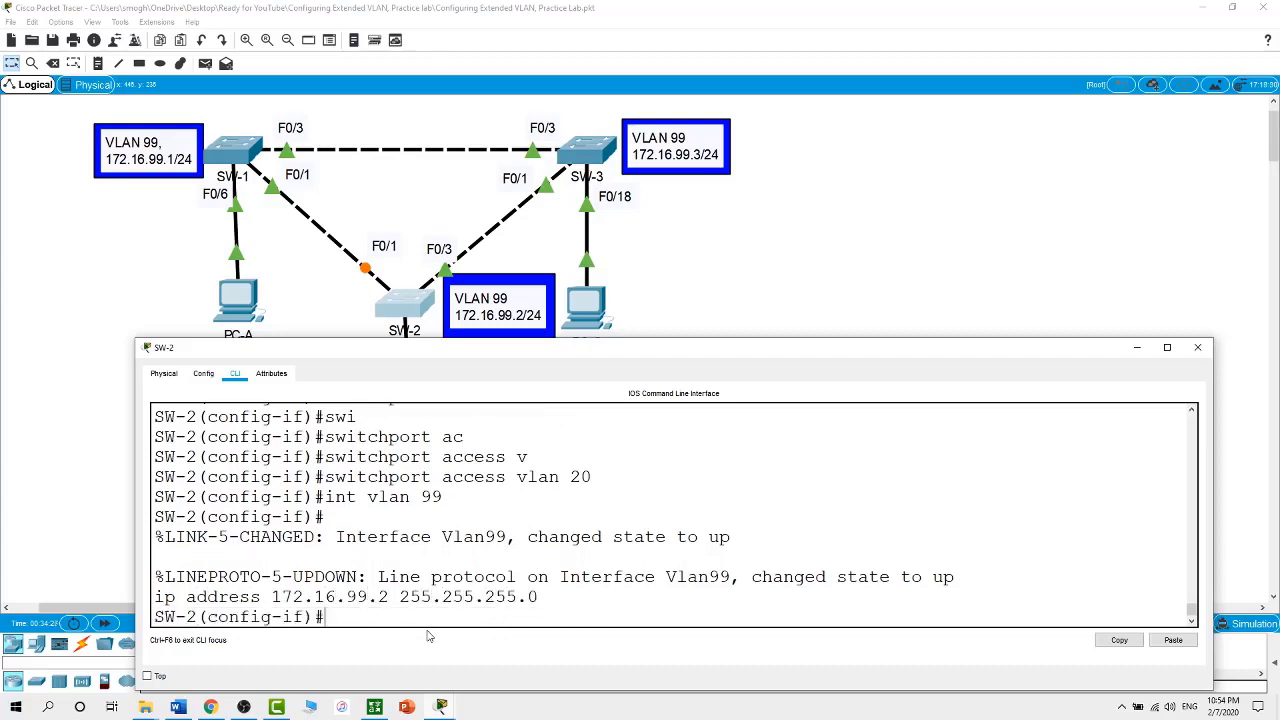
{"action": "type", "text": "no shut"}
{"action": "key", "text": "Return"}
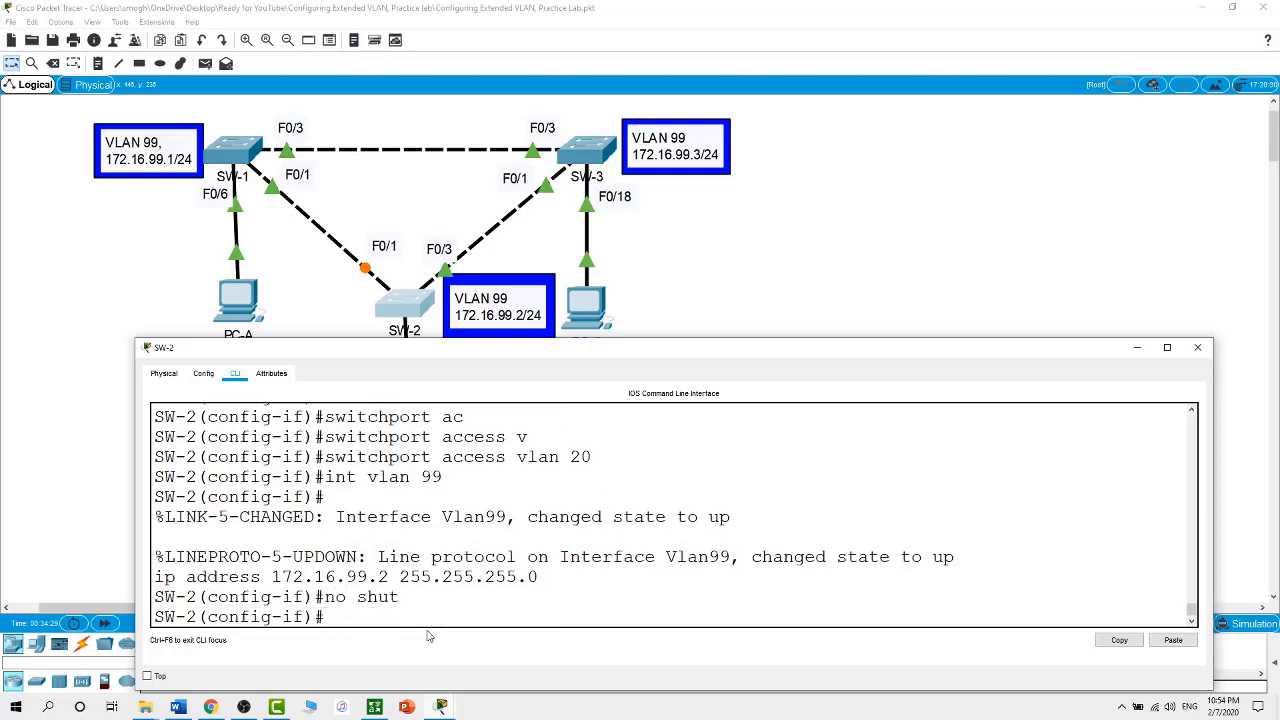
{"action": "left_click", "coordinate": [588, 150]}
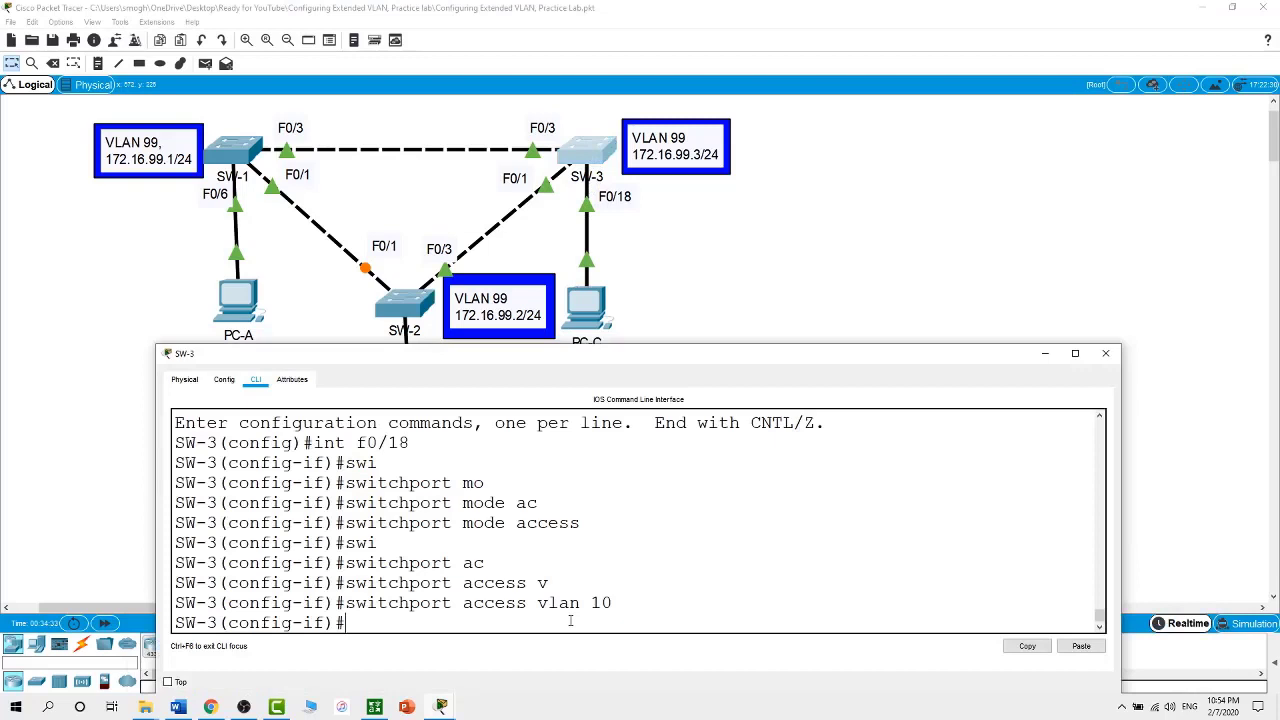
Give SW-3's interface VLAN 99 address 172.16.99.3 255.255.255.0 and enable it with no shut
{"action": "type", "text": "int vlan 99"}
{"action": "key", "text": "Return"}
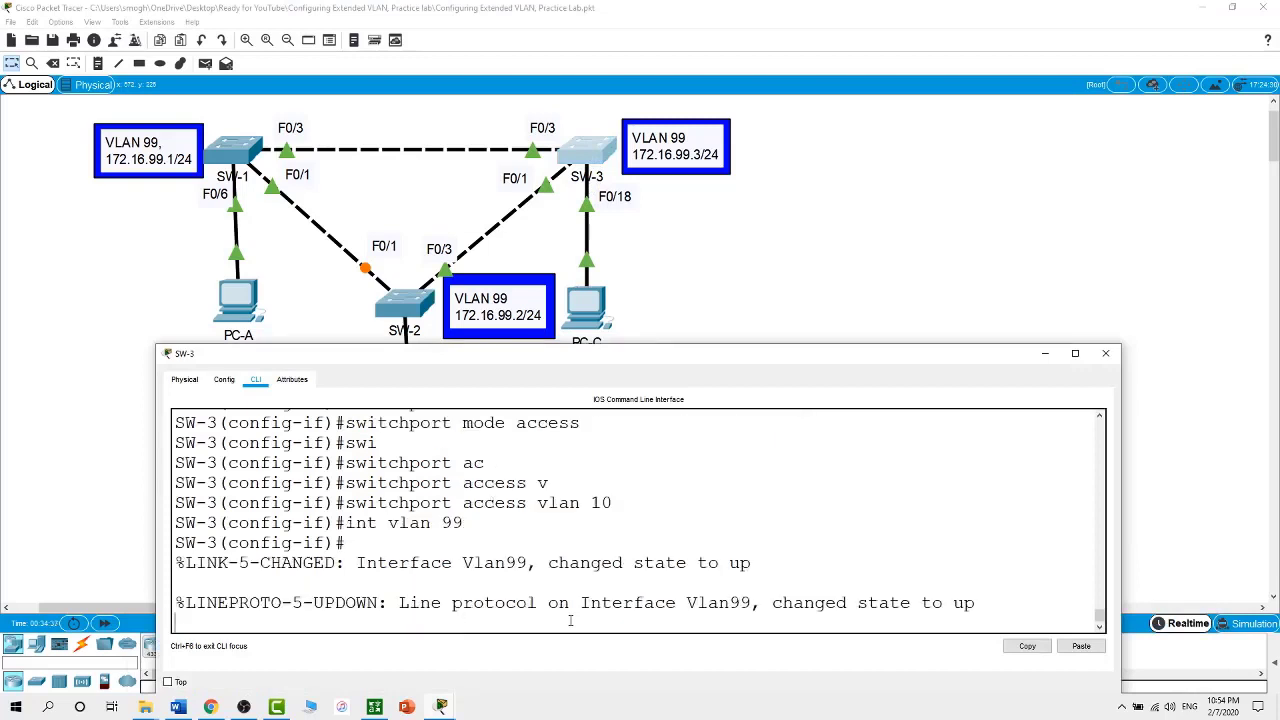
{"action": "type", "text": "ip address 172.1"}
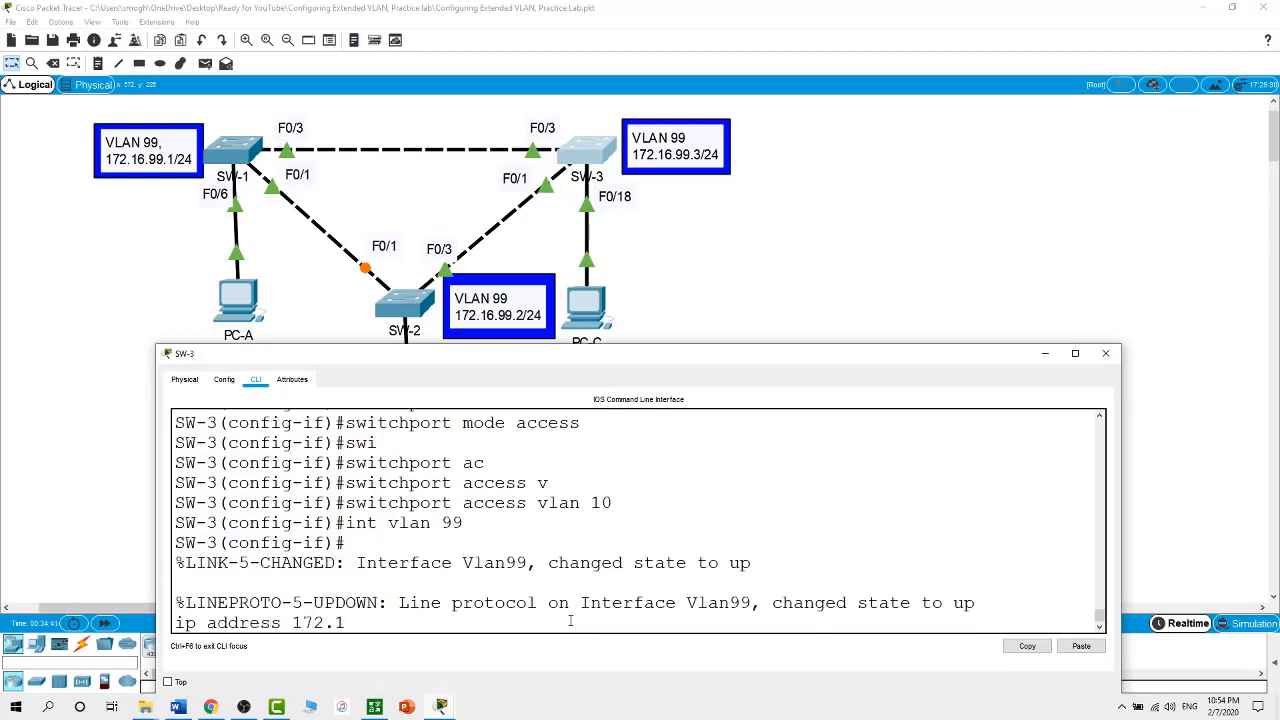
{"action": "type", "text": "6.99.3 255.255.255.0"}
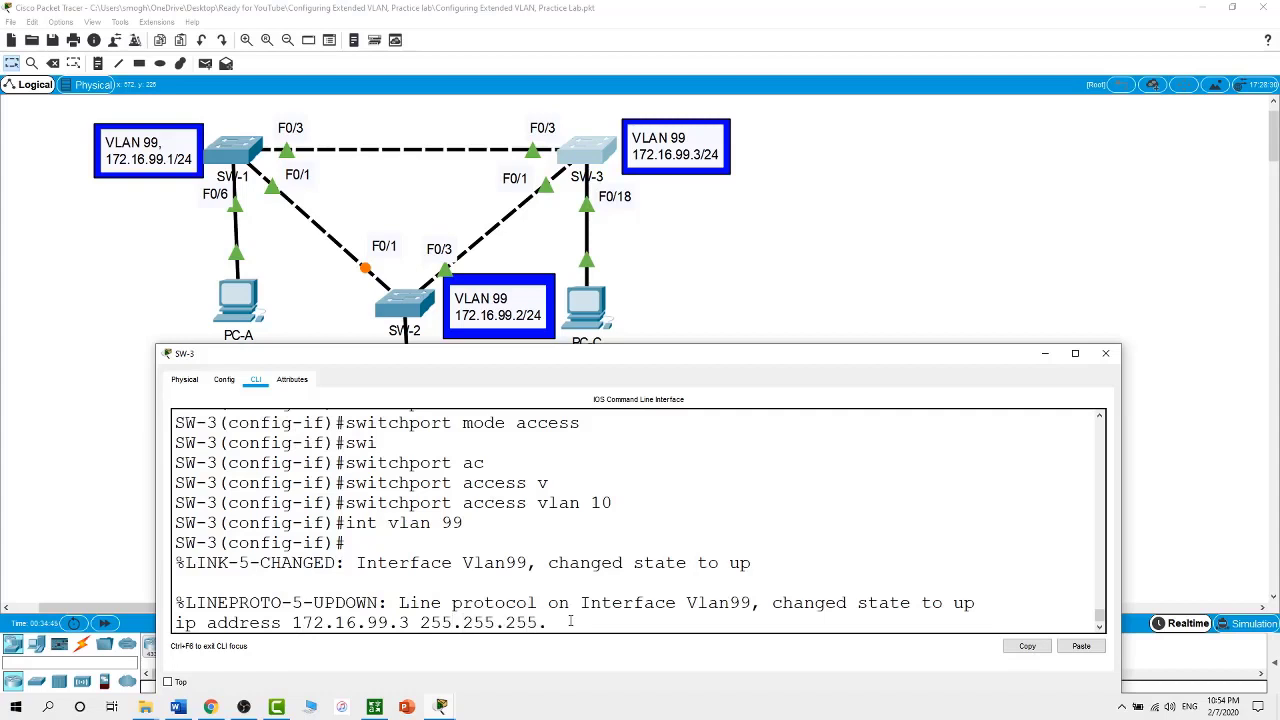
{"action": "key", "text": "Return"}
{"action": "type", "text": "no shut"}
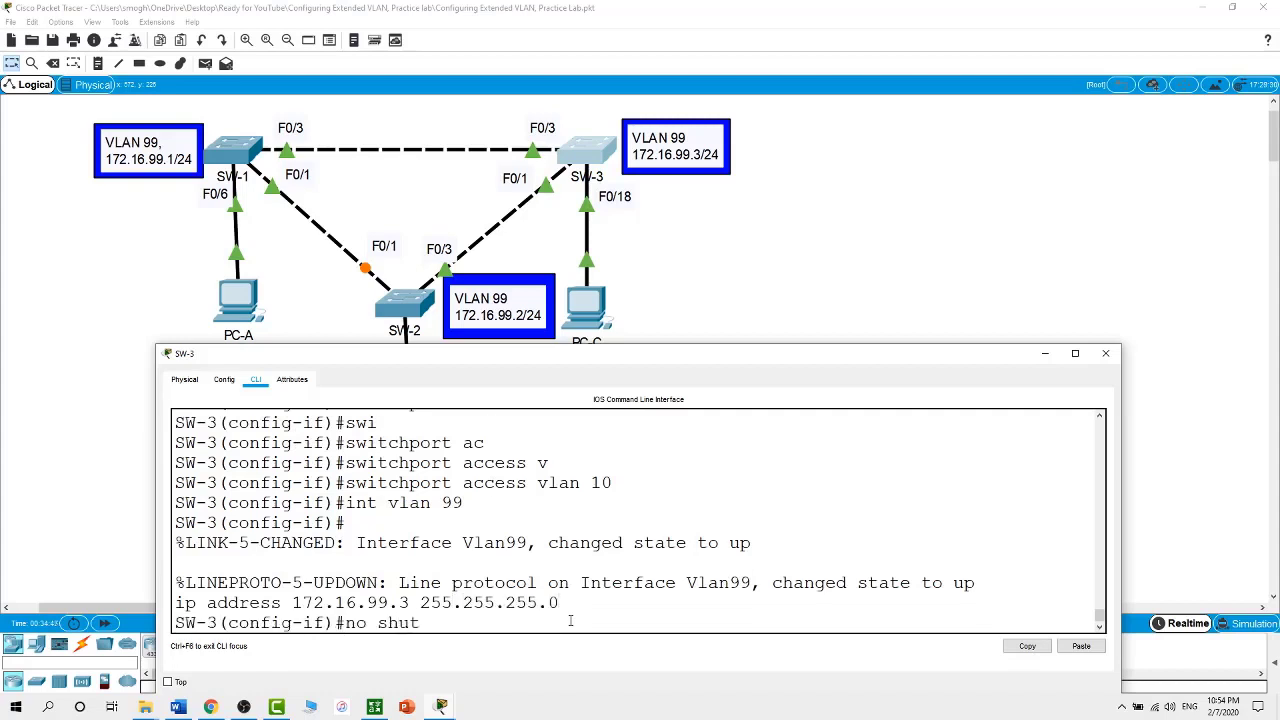
{"action": "key", "text": "Return"}
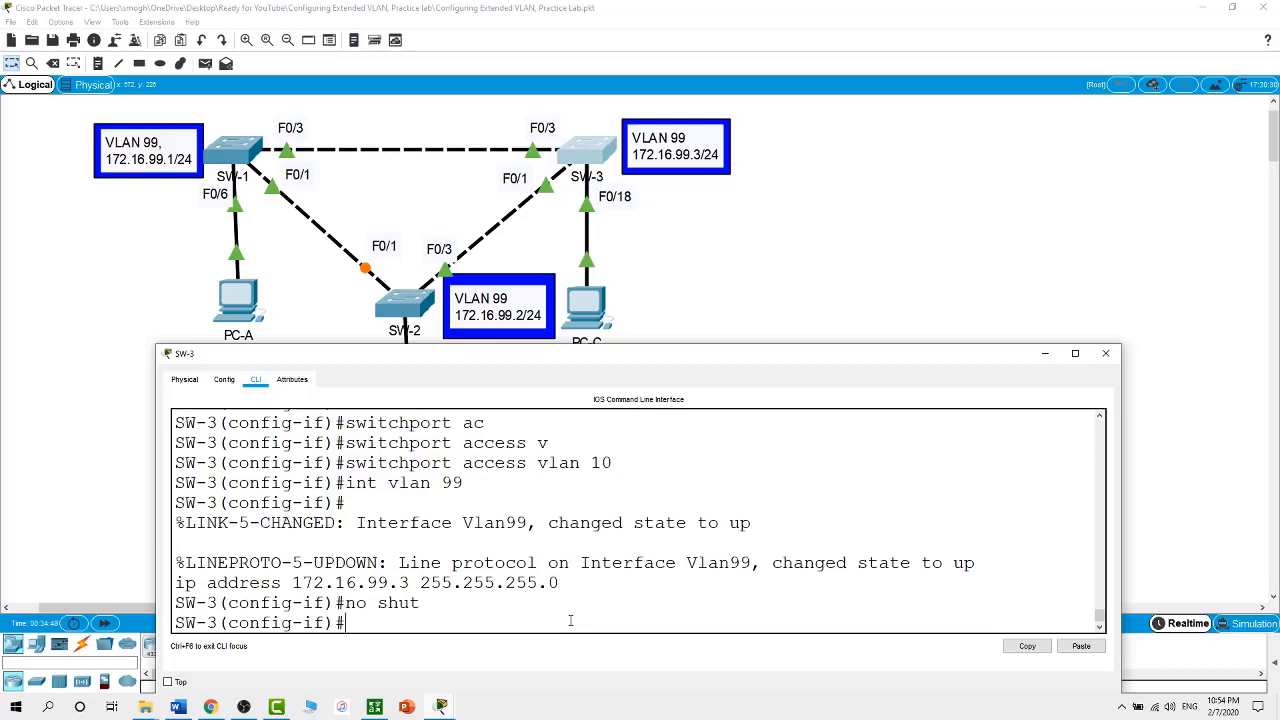
{"action": "left_click", "coordinate": [858, 219]}
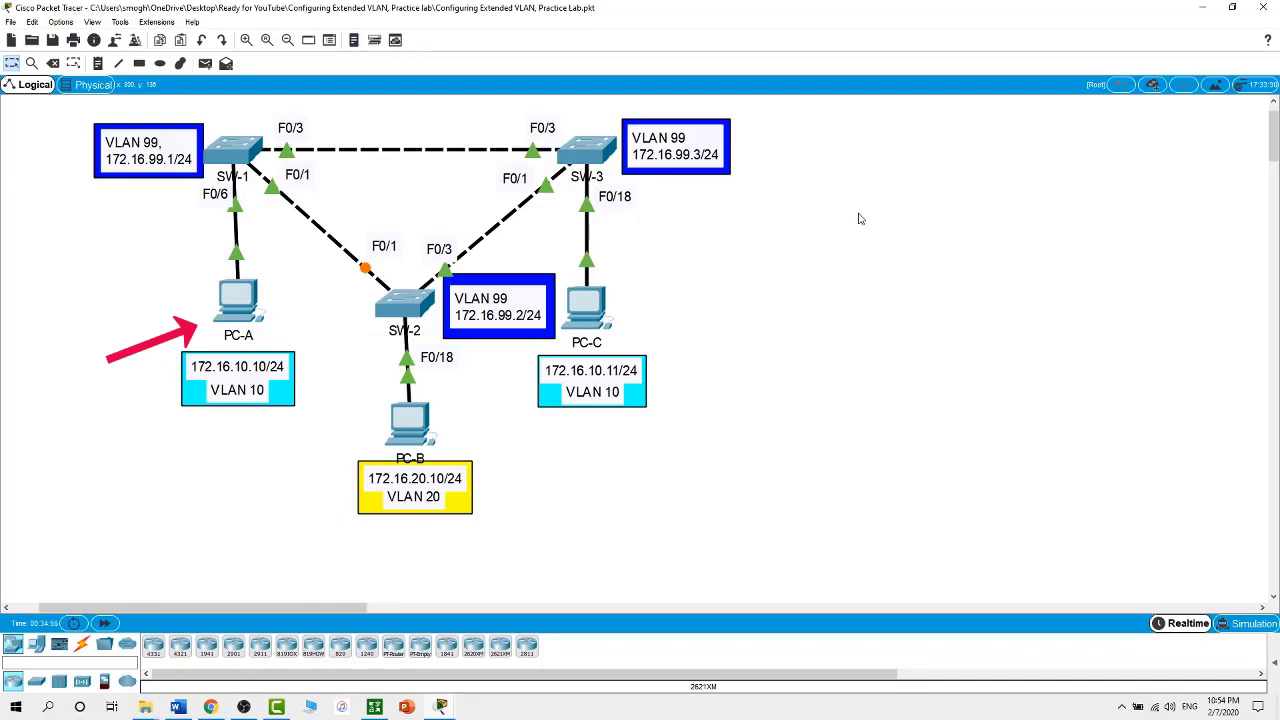
From PC-B's command prompt, ping PC-A at 172.16.10.10; all four requests time out
{"action": "left_click", "coordinate": [406, 428]}
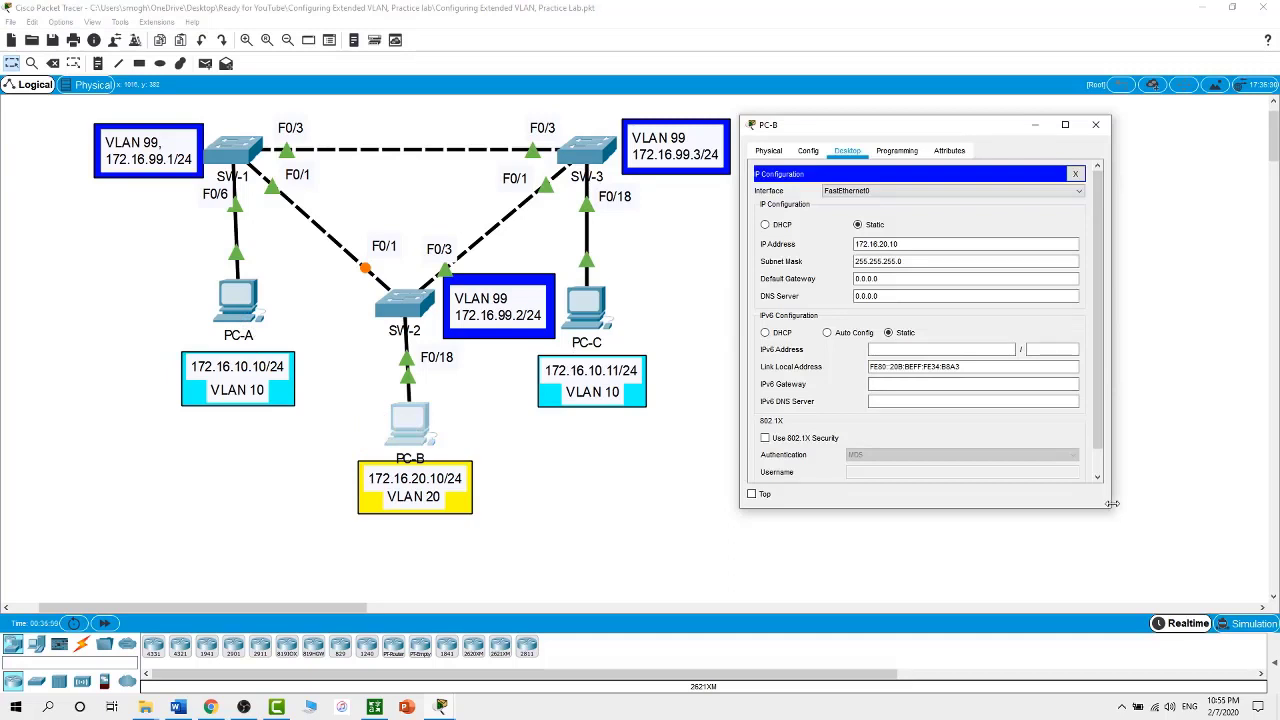
{"action": "left_click_drag", "start_coordinate": [1110, 510], "coordinate": [1217, 548]}
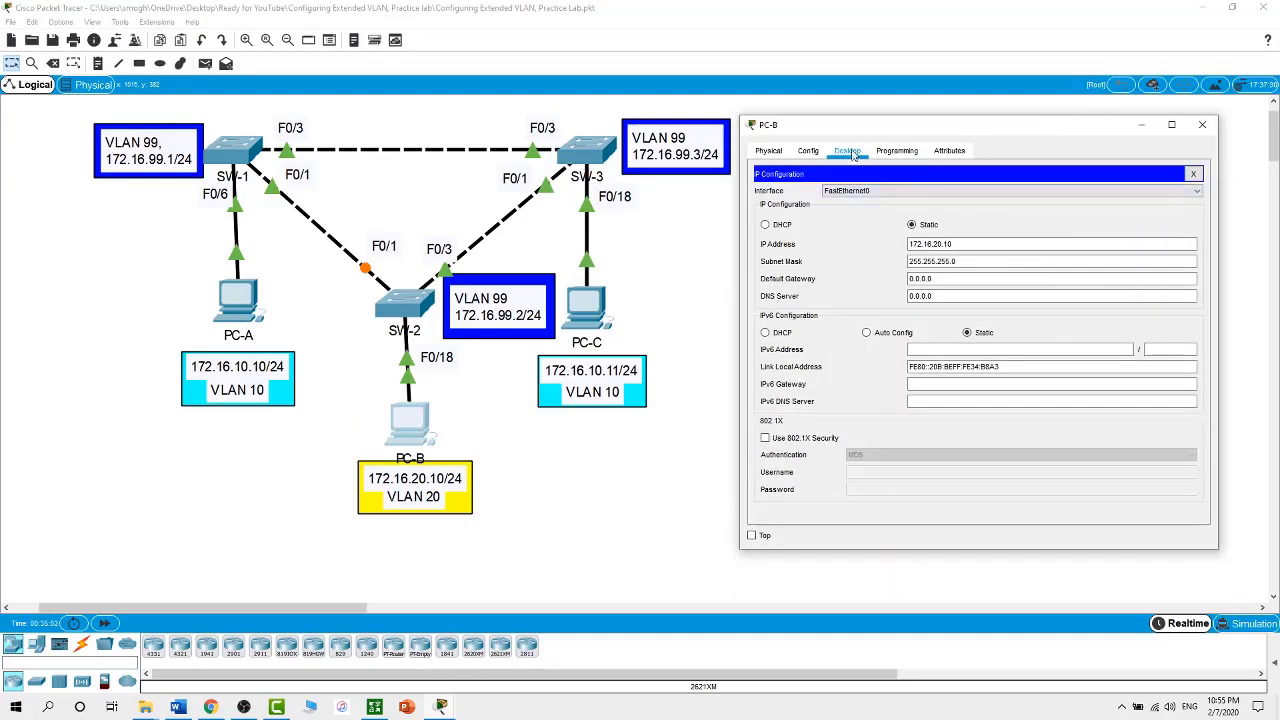
{"action": "left_click", "coordinate": [1192, 176]}
{"action": "left_click", "coordinate": [1087, 210]}
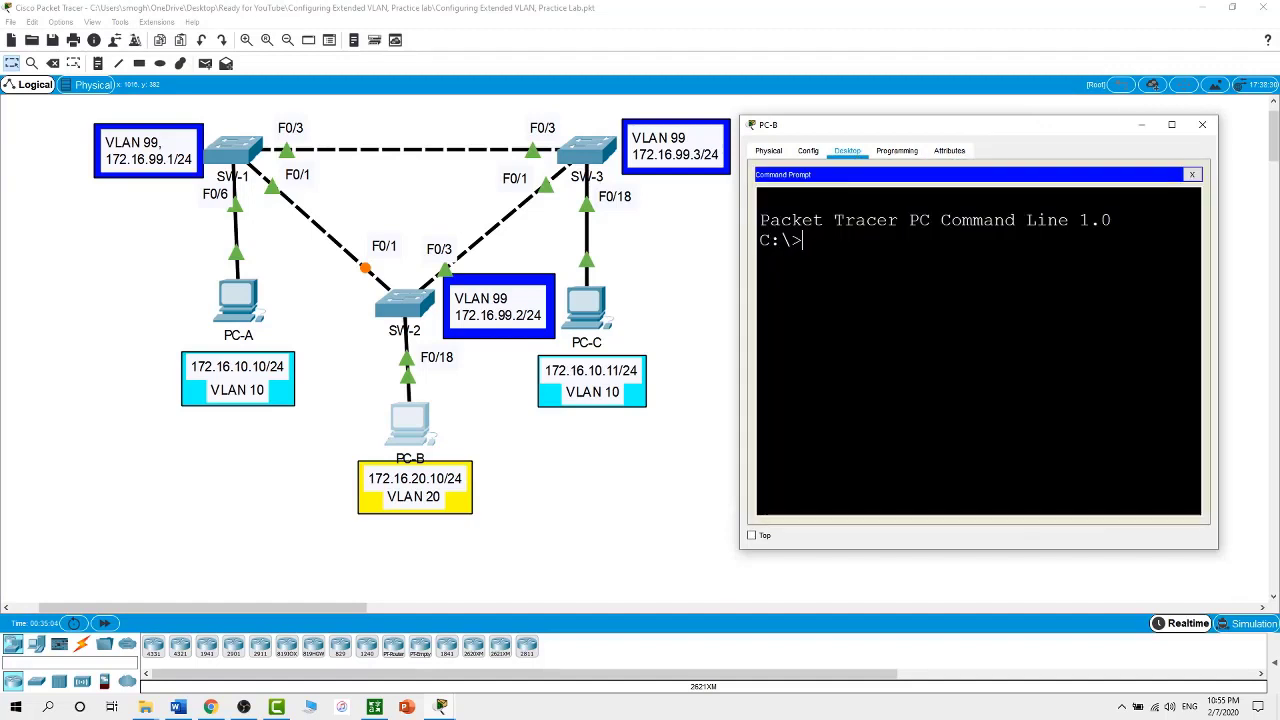
{"action": "type", "text": "ping "}
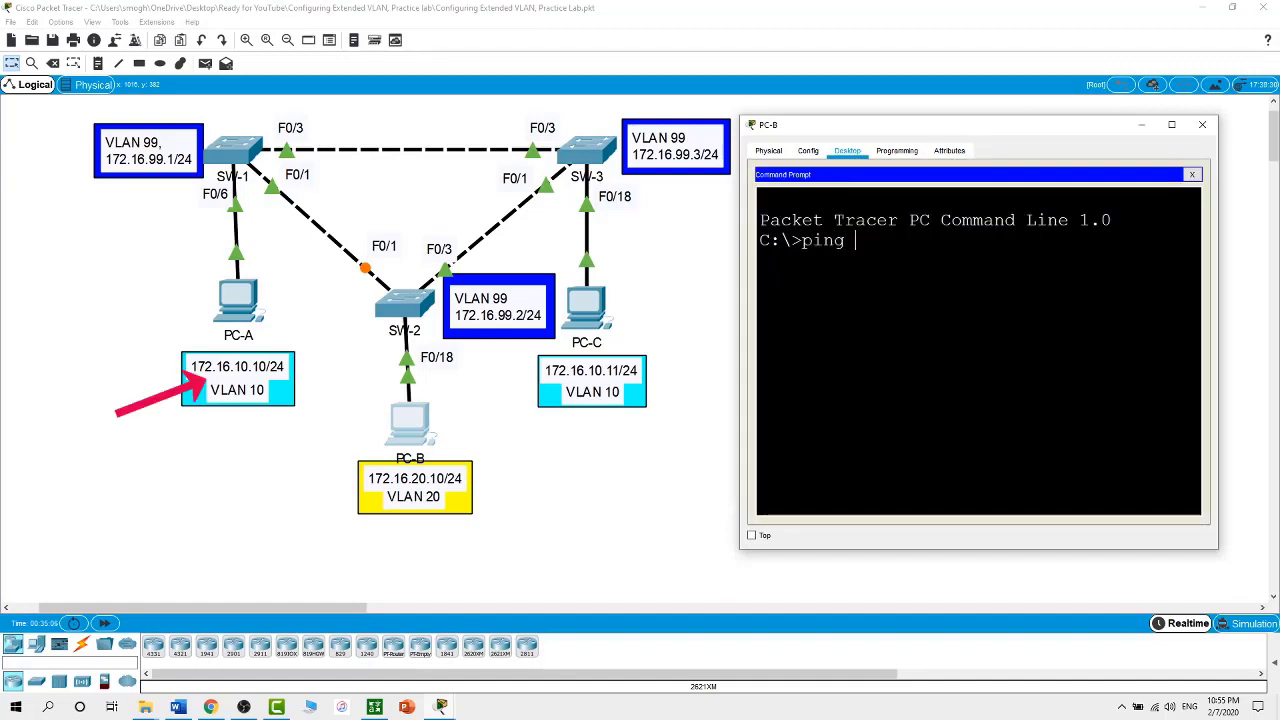
{"action": "type", "text": "172.16"}
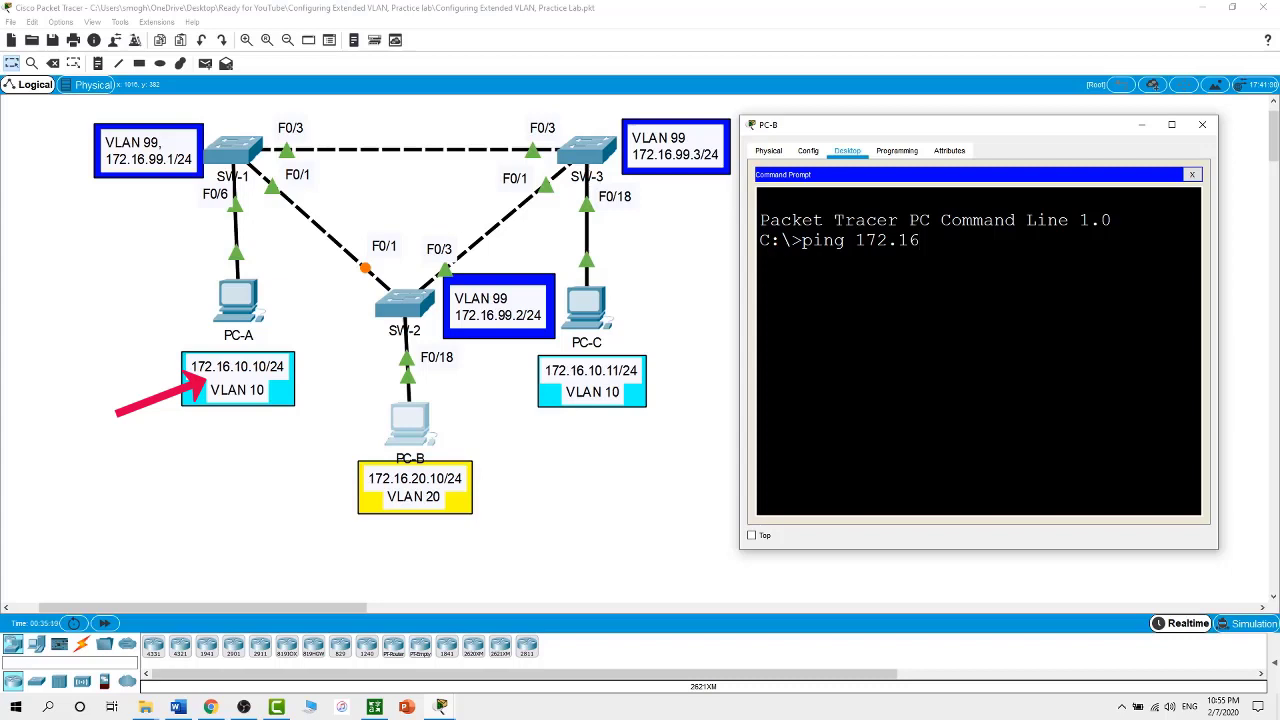
{"action": "type", "text": ".10.10"}
{"action": "key", "text": "Return"}
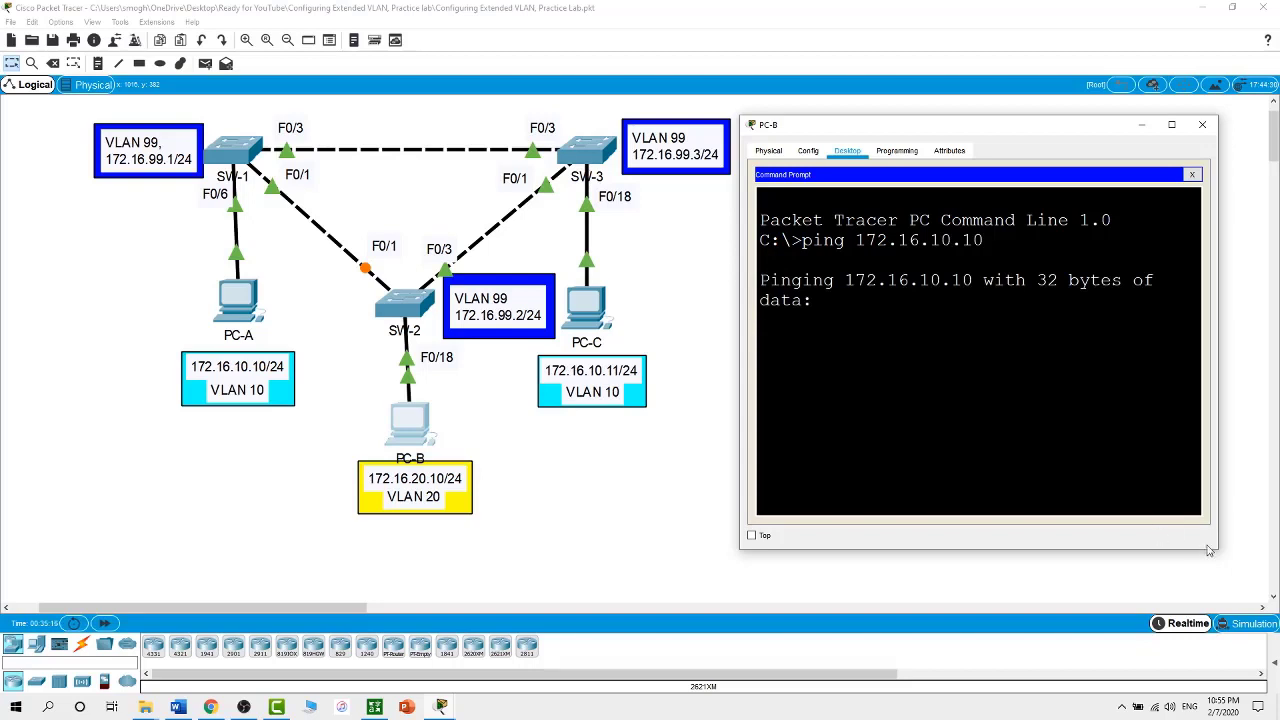
{"action": "left_click_drag", "start_coordinate": [1219, 554], "coordinate": [1262, 599]}
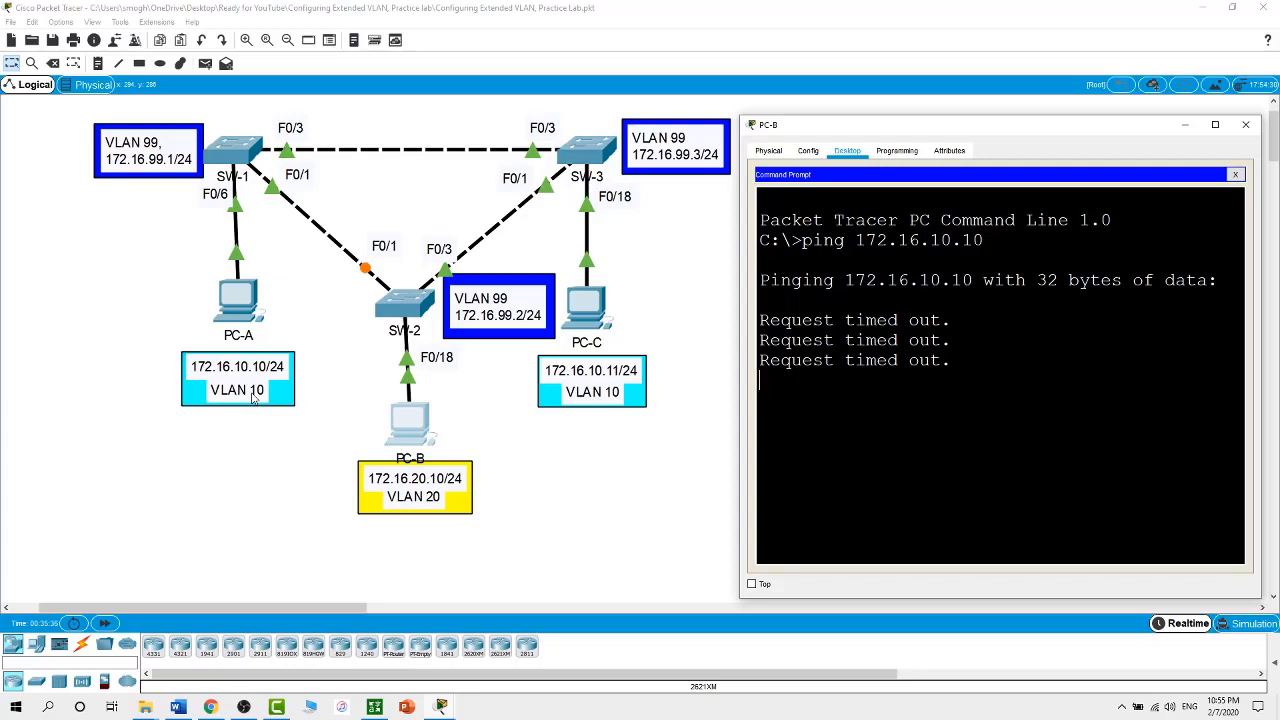
From PC-C's command prompt, ping 172.16.10.10 successfully with 0% loss
{"action": "left_click", "coordinate": [588, 304]}
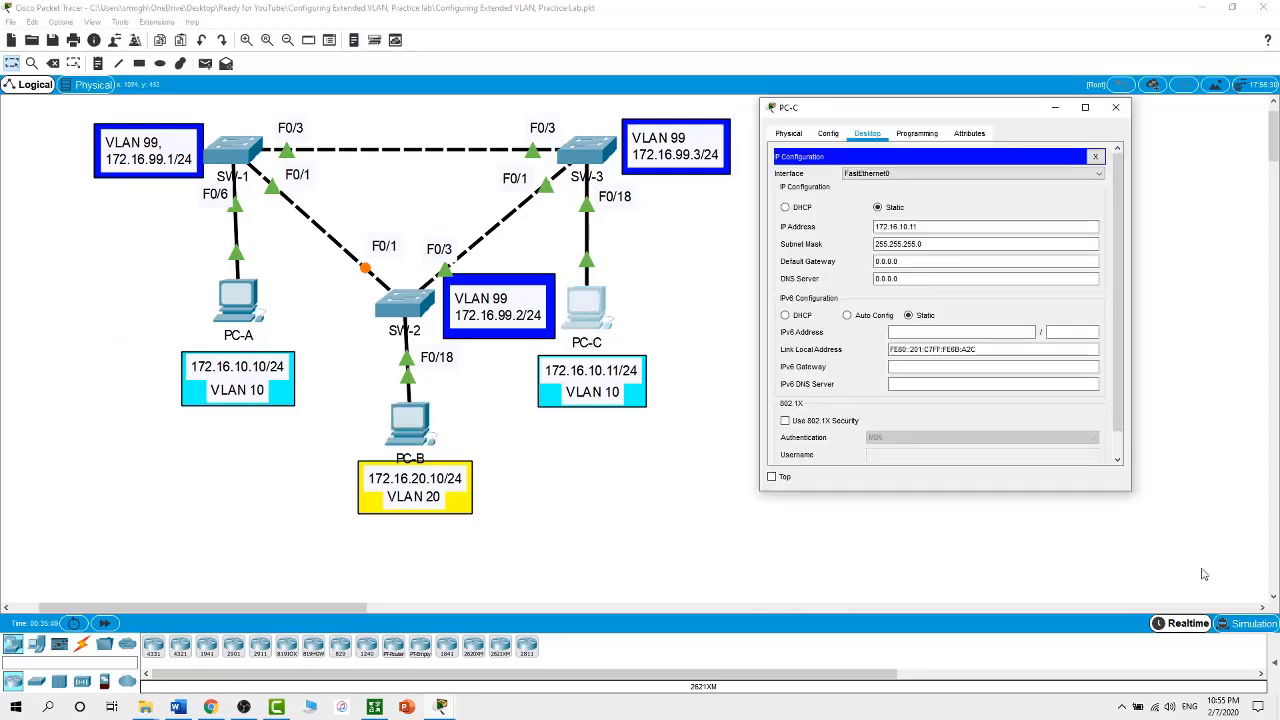
{"action": "left_click_drag", "start_coordinate": [1131, 491], "coordinate": [1250, 586]}
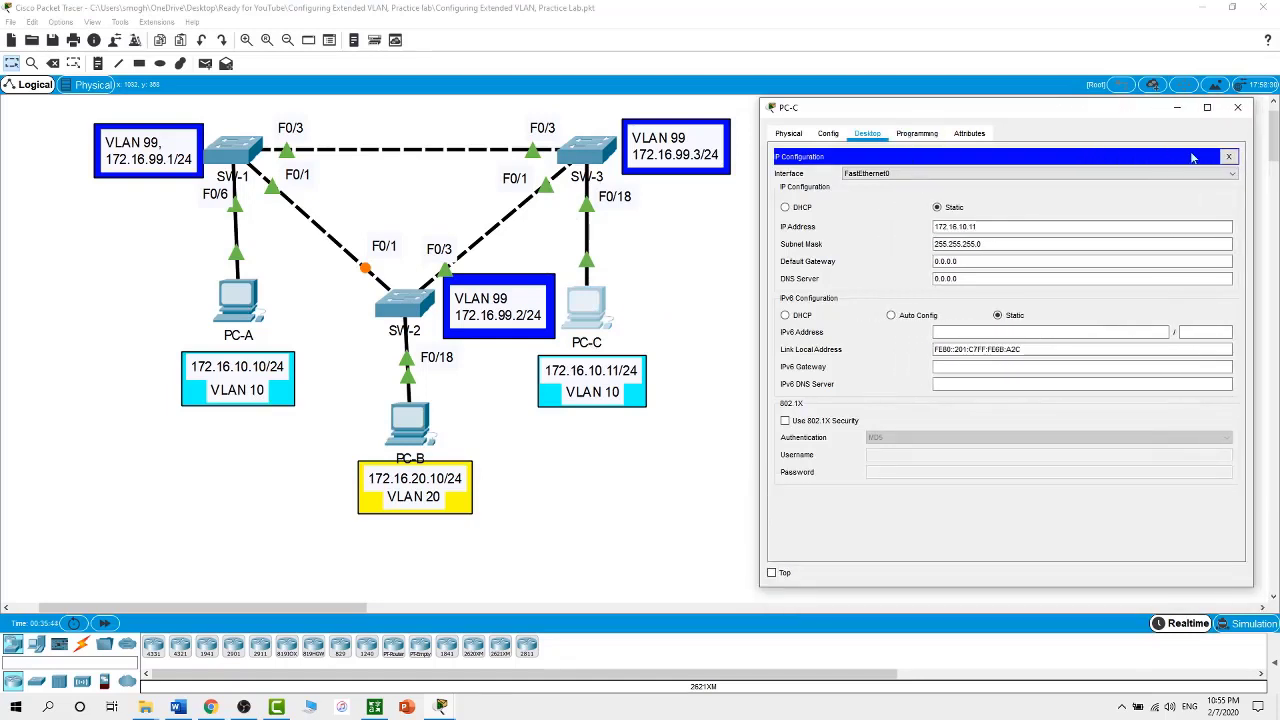
{"action": "left_click", "coordinate": [1229, 158]}
{"action": "left_click", "coordinate": [1090, 186]}
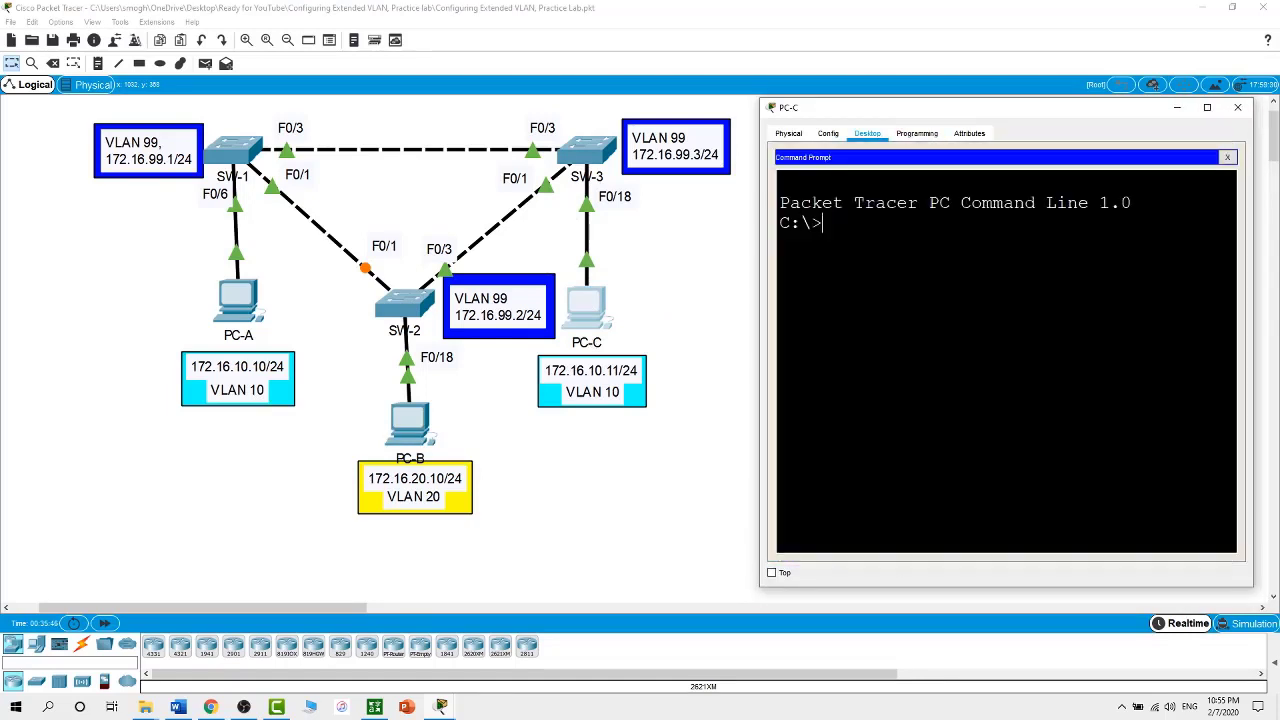
{"action": "type", "text": "ping 172.16.10.10"}
{"action": "key", "text": "Return"}
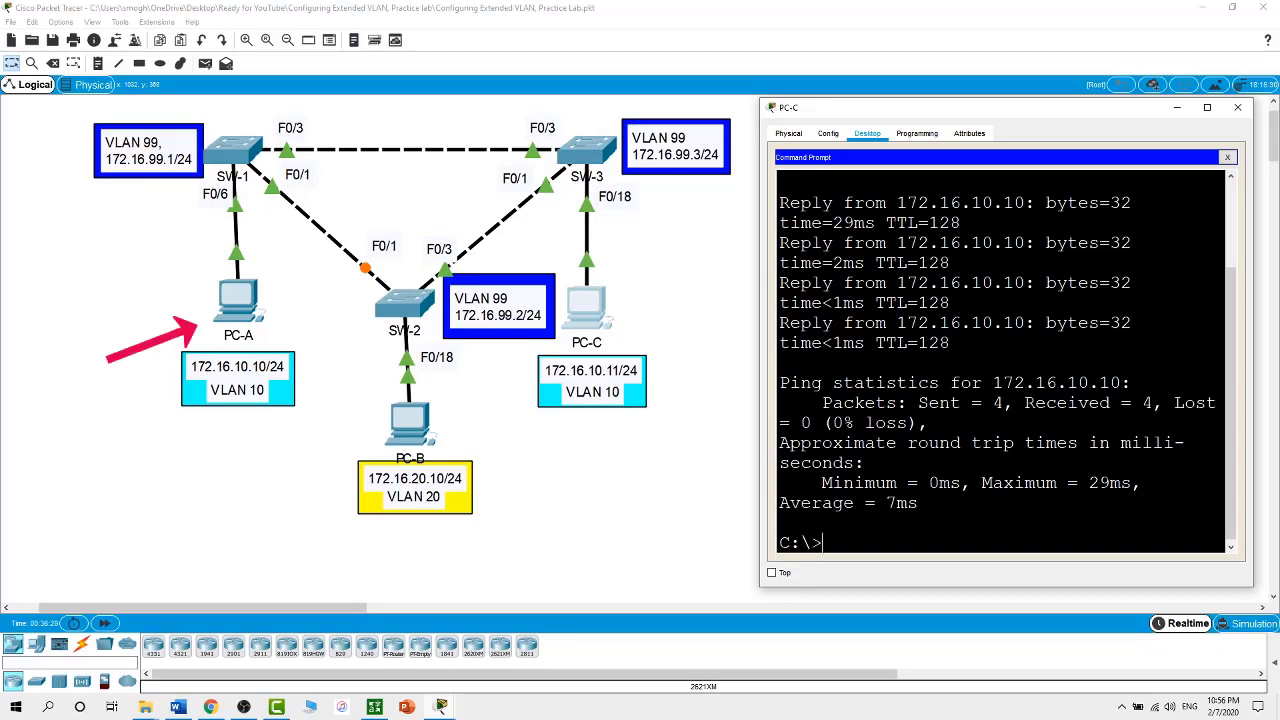
{"action": "left_click", "coordinate": [613, 502]}
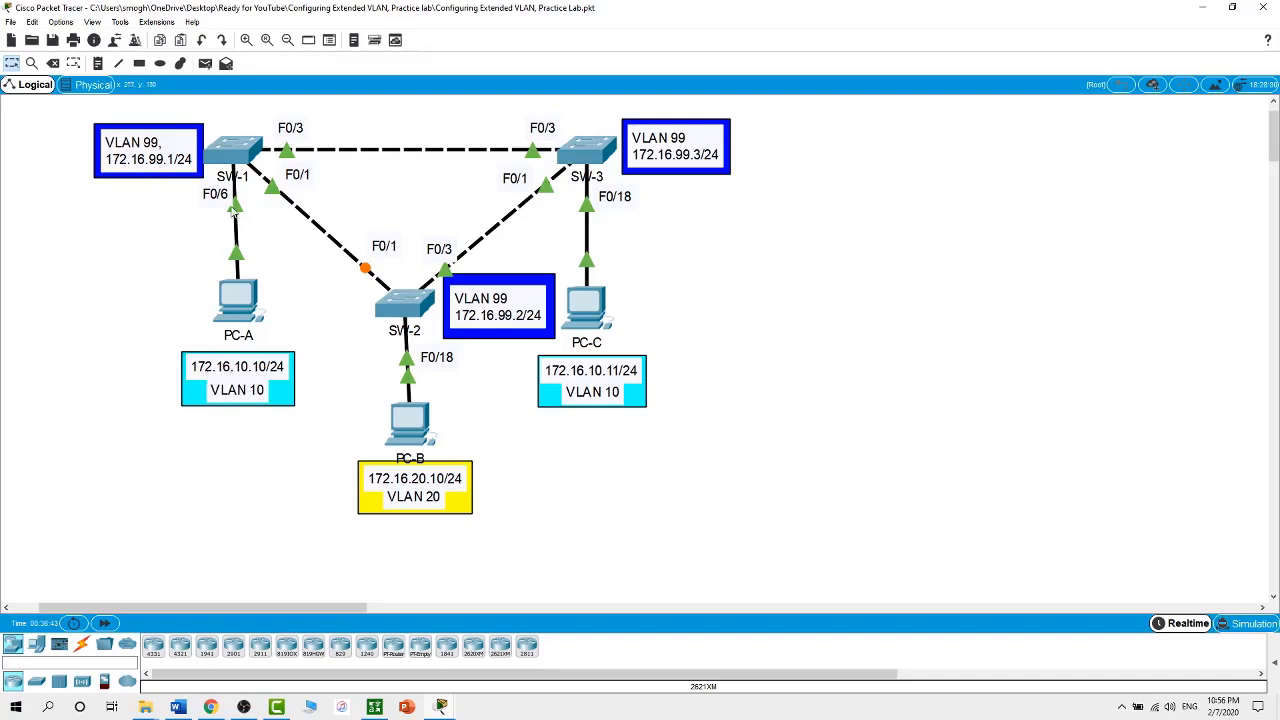
Paste SW-1's VLAN 99 address 172.16.99.1/24 and no shut, then ping 172.16.10.10, which fails 0/5
{"action": "left_click", "coordinate": [228, 155]}
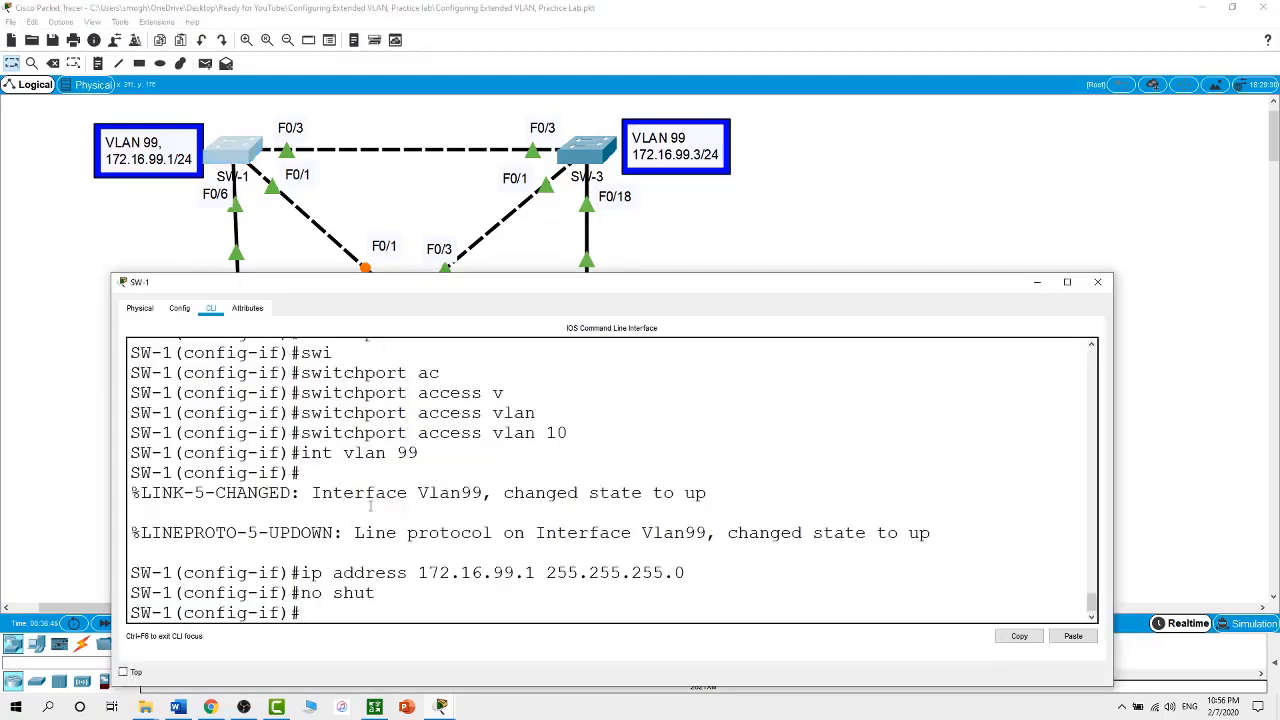
{"action": "left_click_drag", "start_coordinate": [550, 281], "coordinate": [550, 342]}
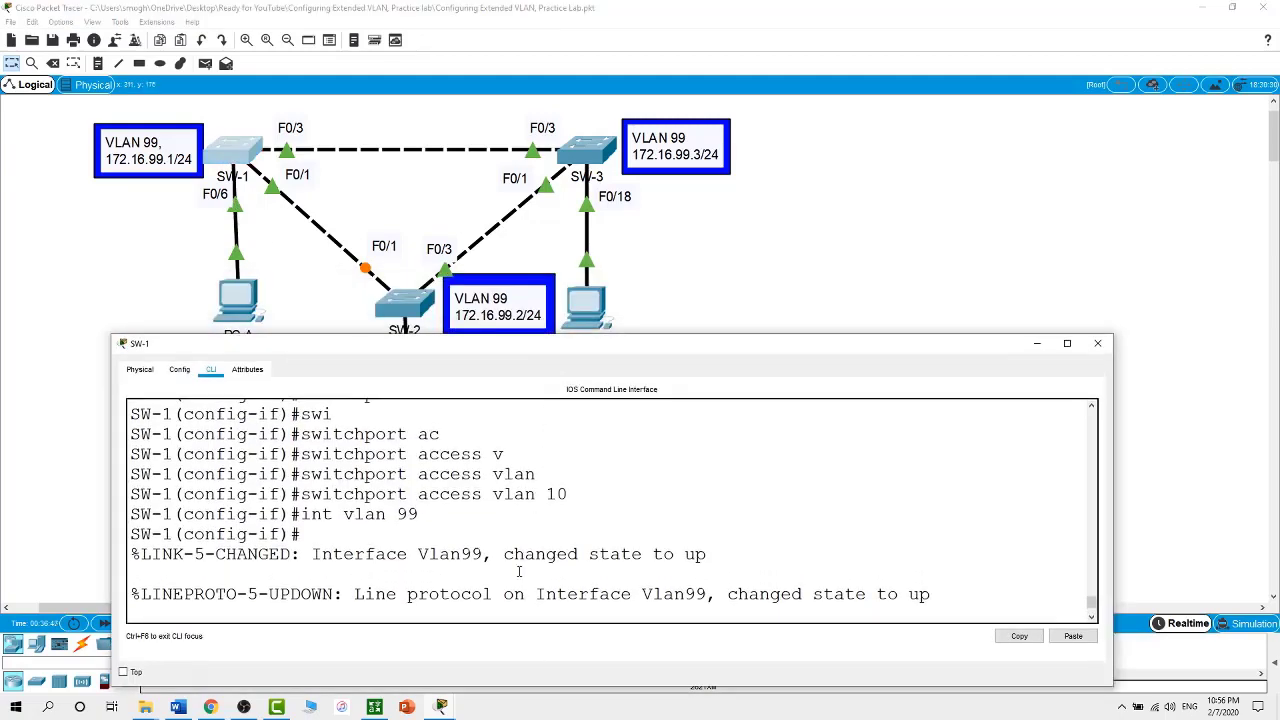
{"action": "type", "text": "ip address 172.16.99.1 255.255.255.0 no shut"}
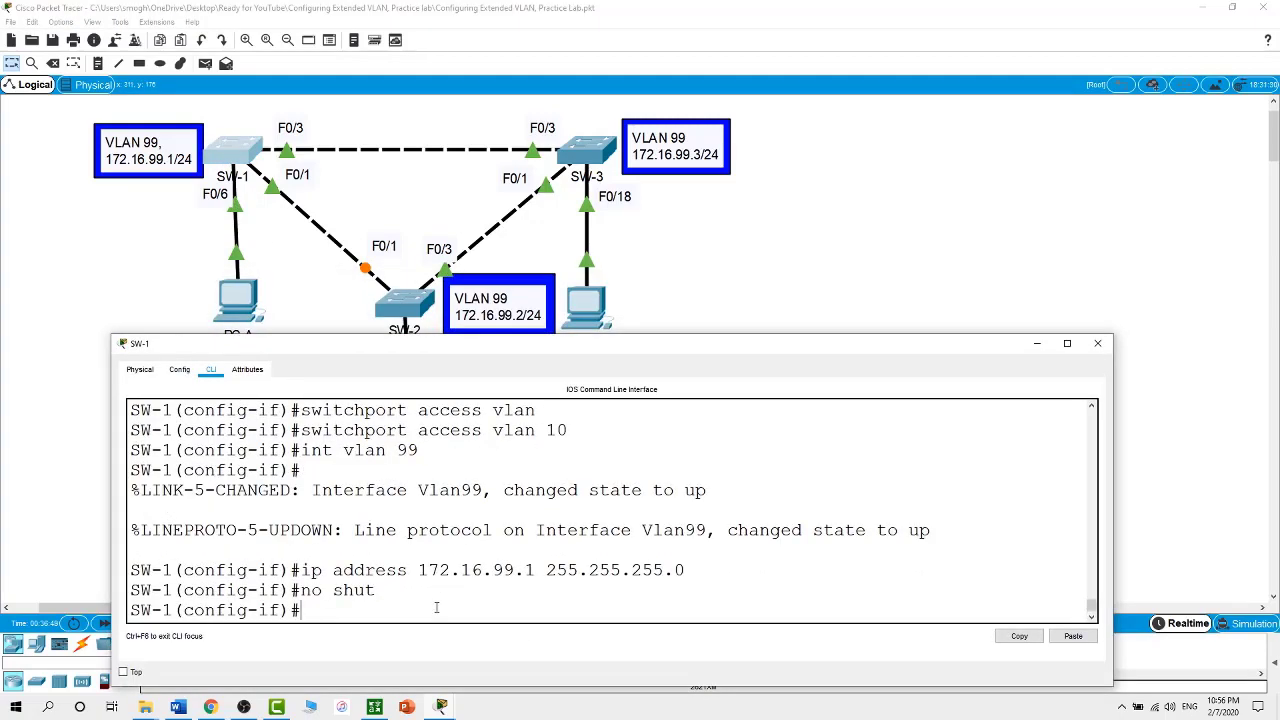
{"action": "type", "text": "end"}
{"action": "key", "text": "Return"}
{"action": "type", "text": "ping "}
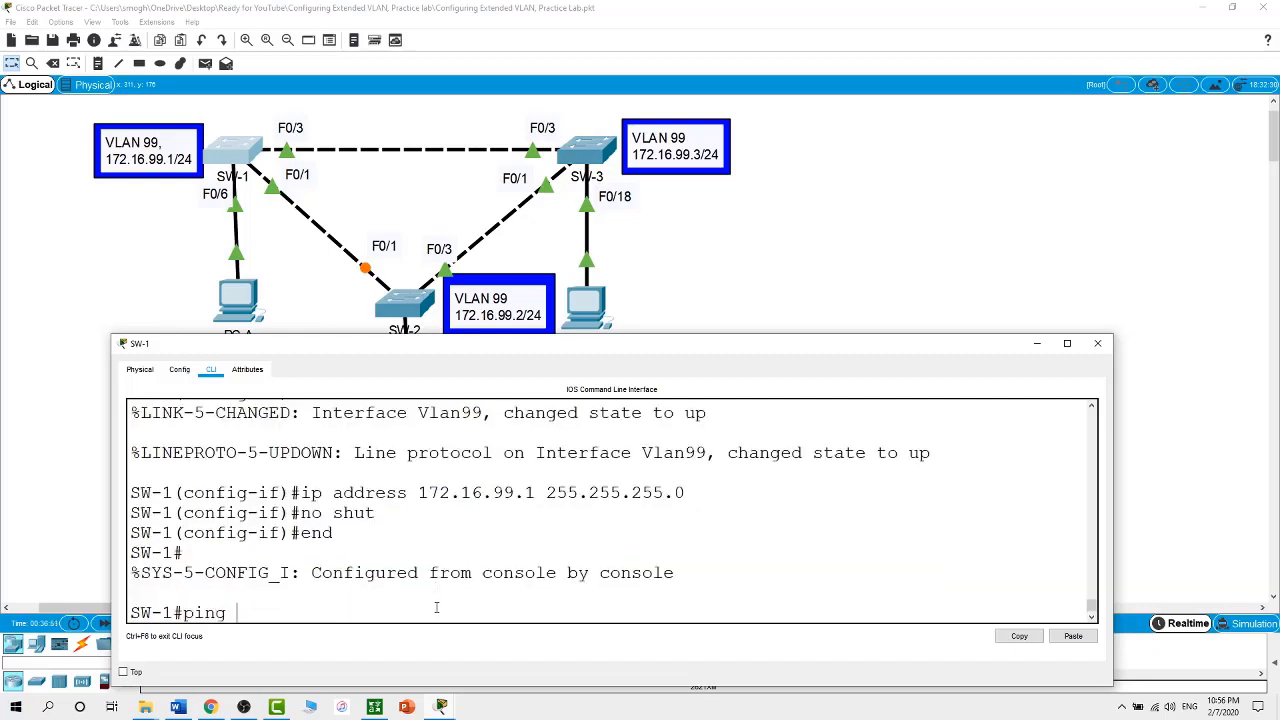
{"action": "type", "text": "172.16.10.10"}
{"action": "key", "text": "Return"}
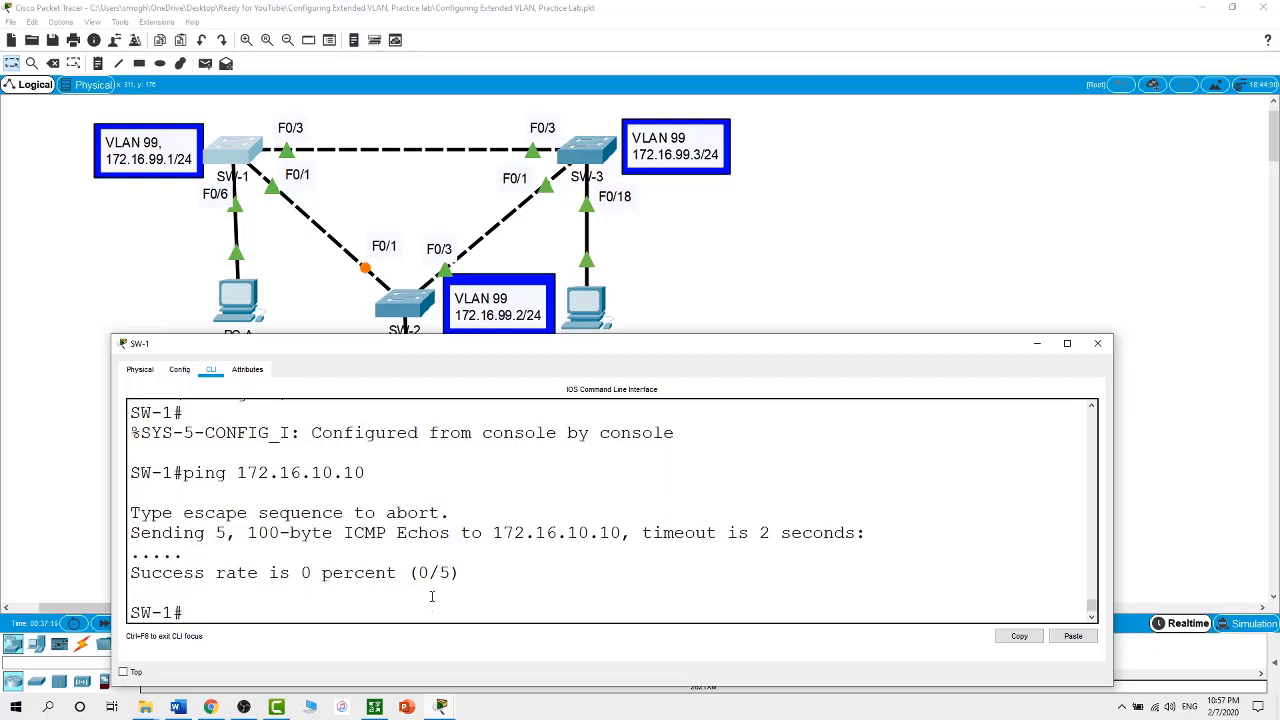
{"action": "left_click", "coordinate": [658, 305]}
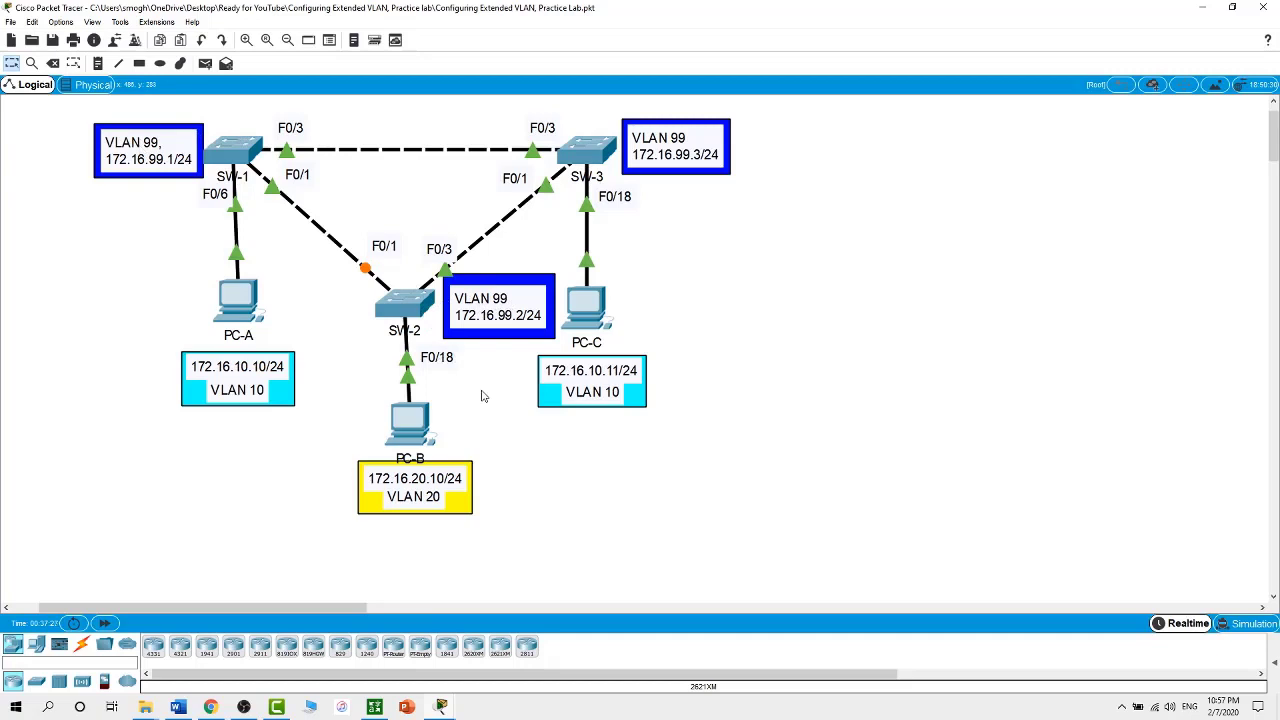
From SW-2, ping SW-1 at 172.16.99.1 twice: 60% first, then 100% success
{"action": "left_click", "coordinate": [406, 310]}
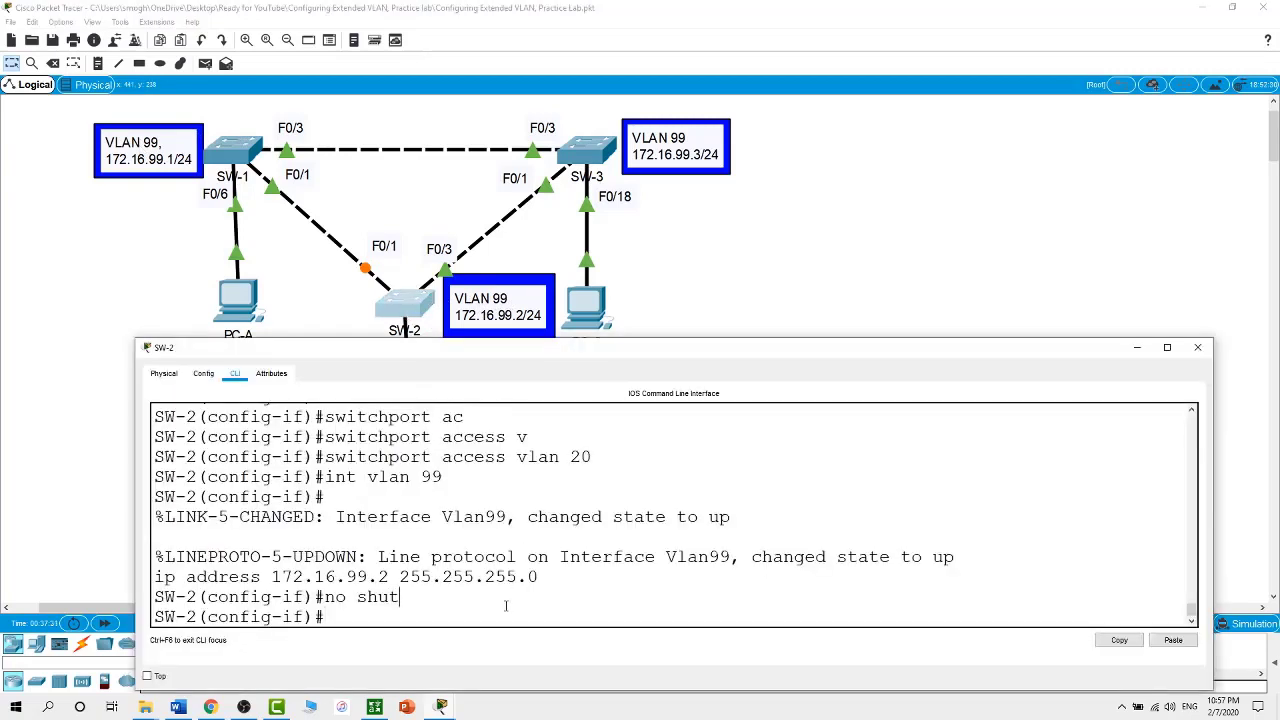
{"action": "type", "text": "end"}
{"action": "key", "text": "Return"}
{"action": "type", "text": "pi"}
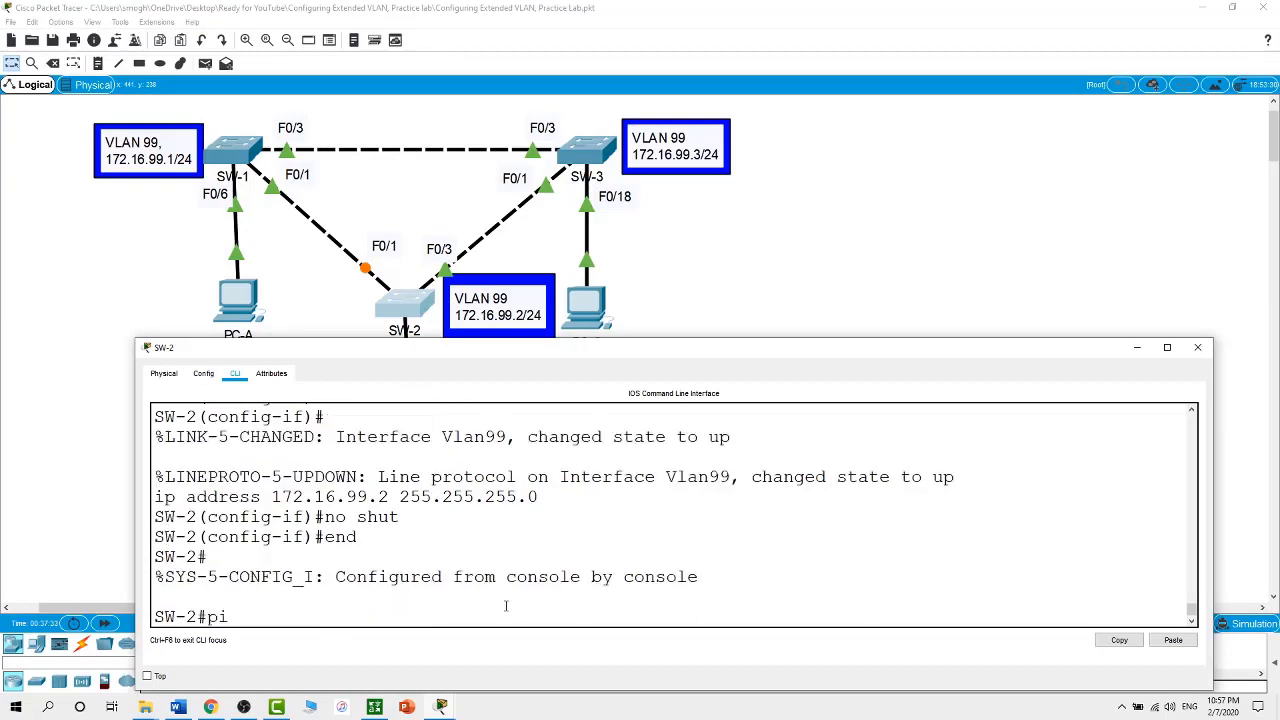
{"action": "type", "text": "ng 172.16.99.1"}
{"action": "key", "text": "Return"}
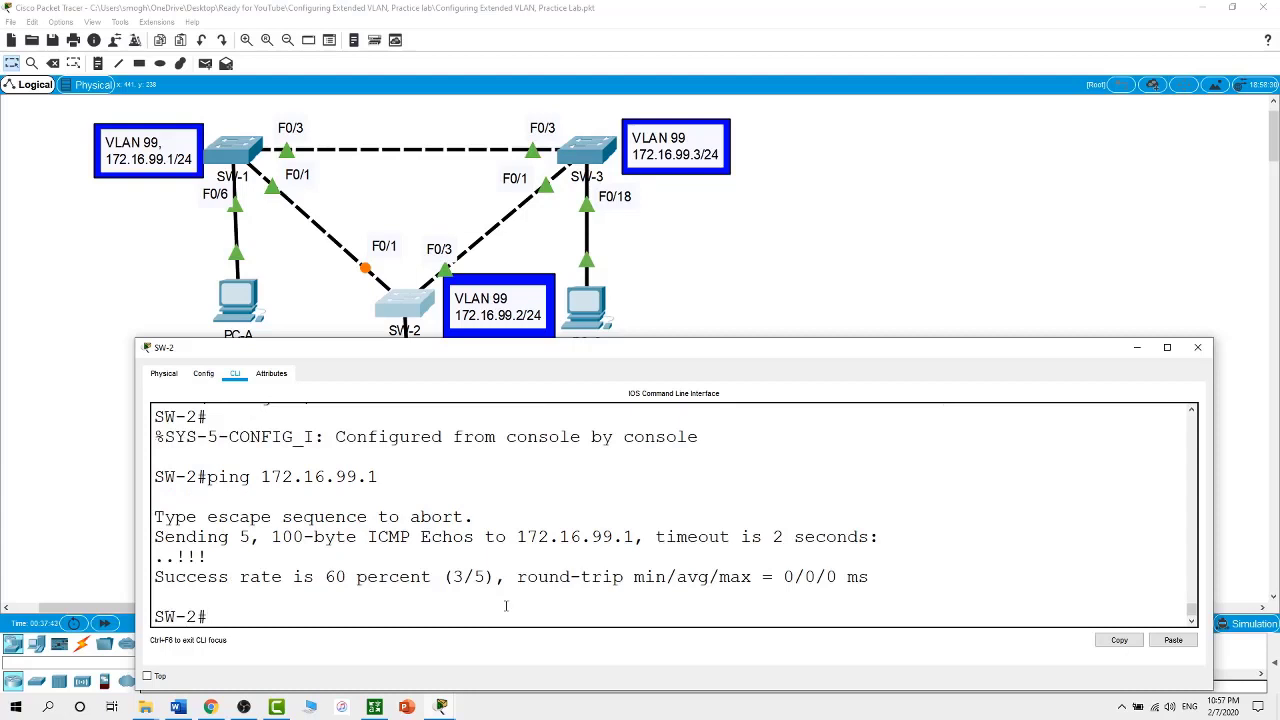
{"action": "key", "text": "Up"}
{"action": "key", "text": "Return"}
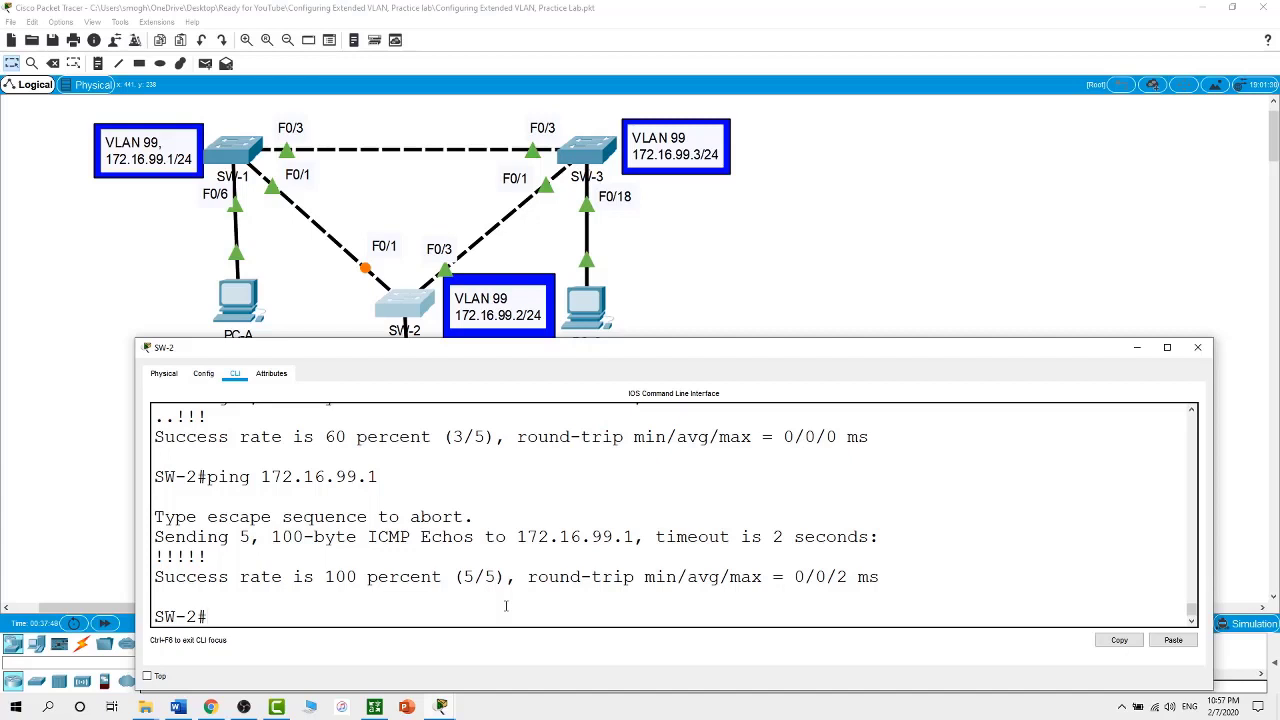
Put SW-2's command window away to show the three-switch topology
{"action": "left_click", "coordinate": [849, 321]}
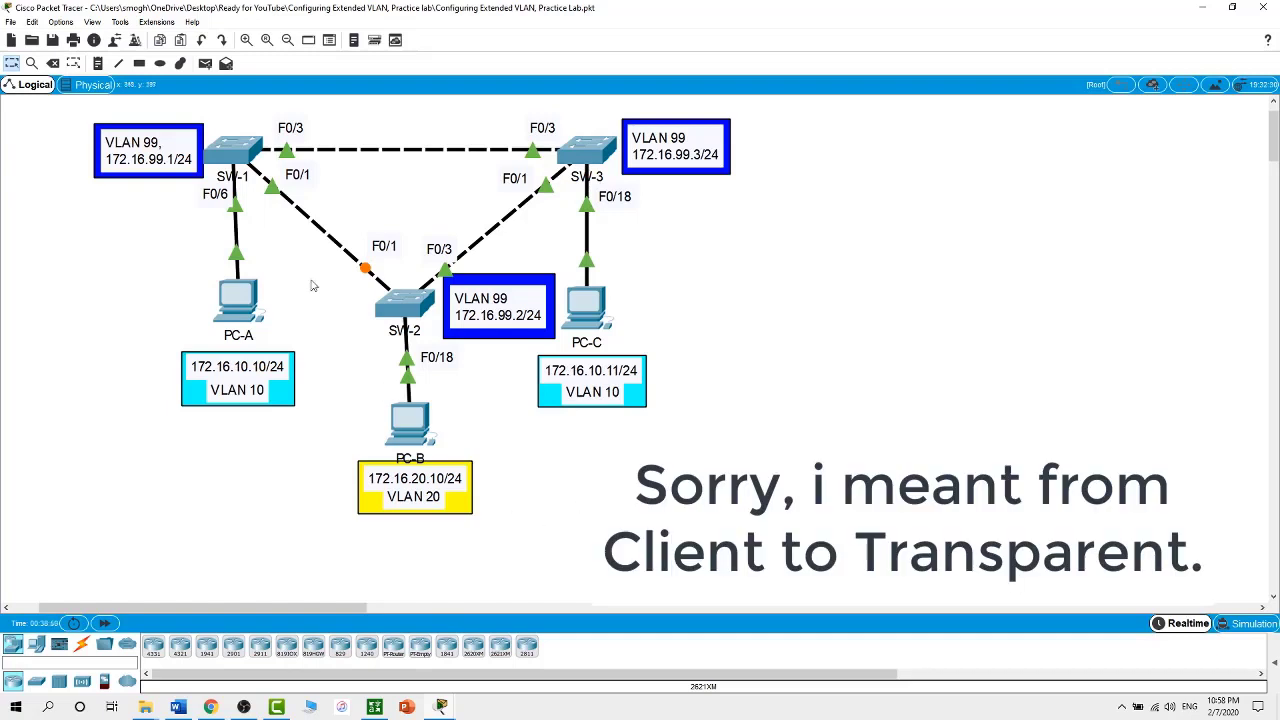
Check SW-1's VTP status and set it to VTP mode transparent
{"action": "left_click", "coordinate": [233, 156]}
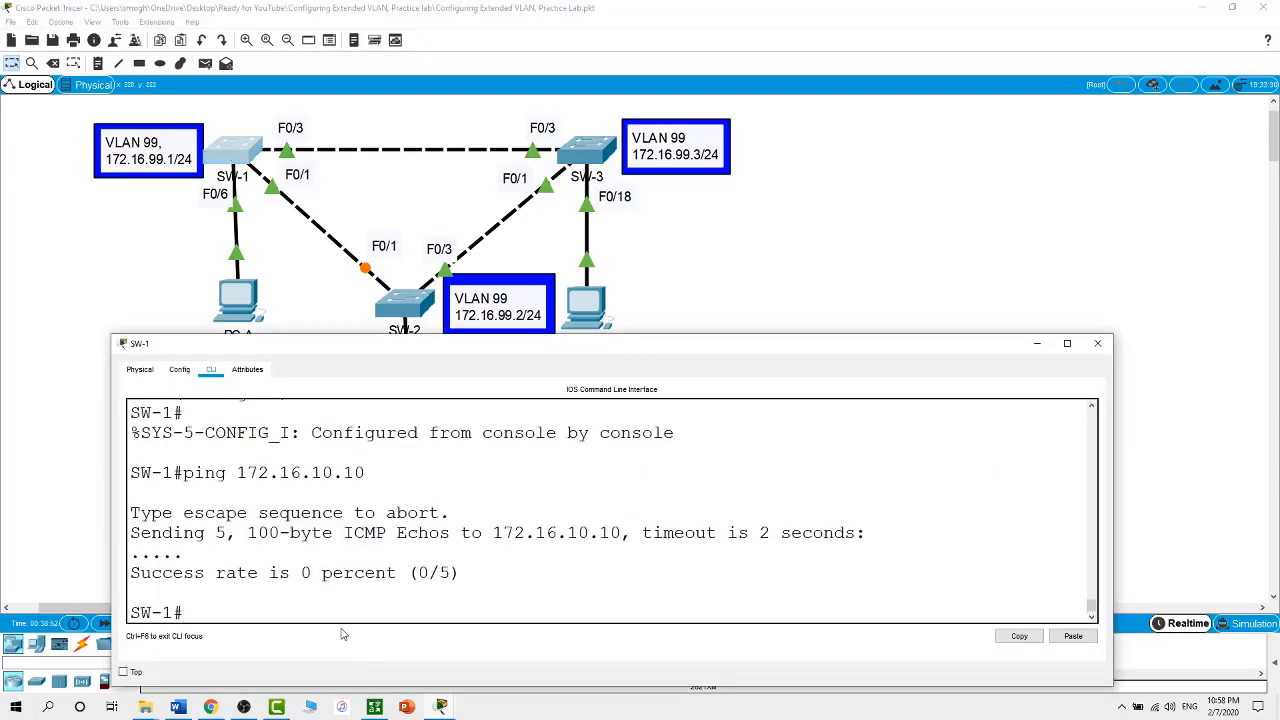
{"action": "type", "text": "show vtp status"}
{"action": "key", "text": "Return"}
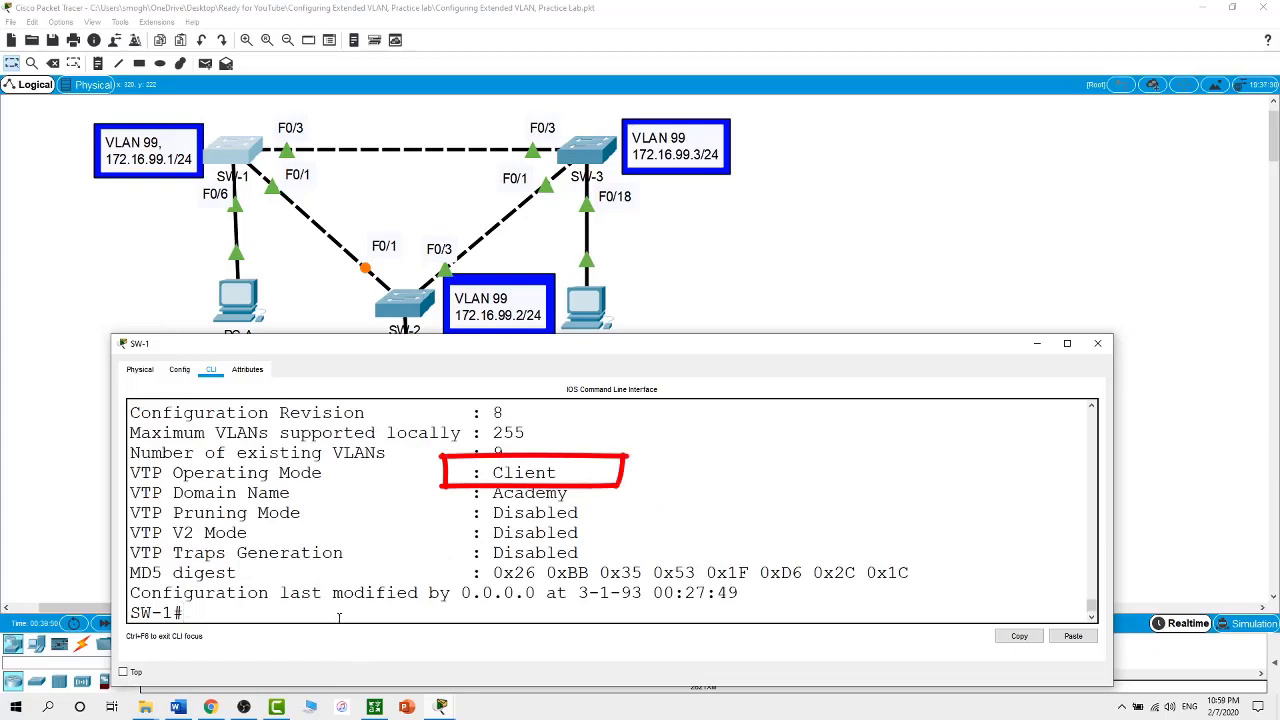
{"action": "type", "text": "conf t"}
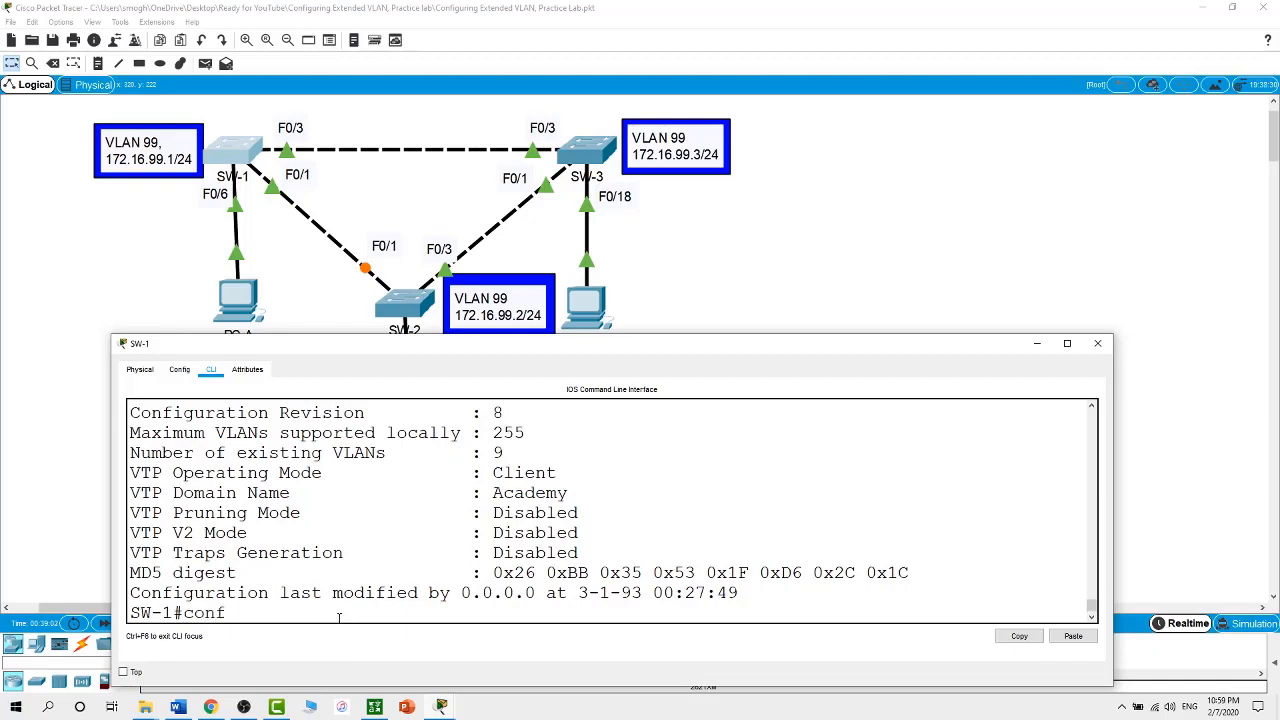
{"action": "key", "text": "Return"}
{"action": "type", "text": "vtp "}
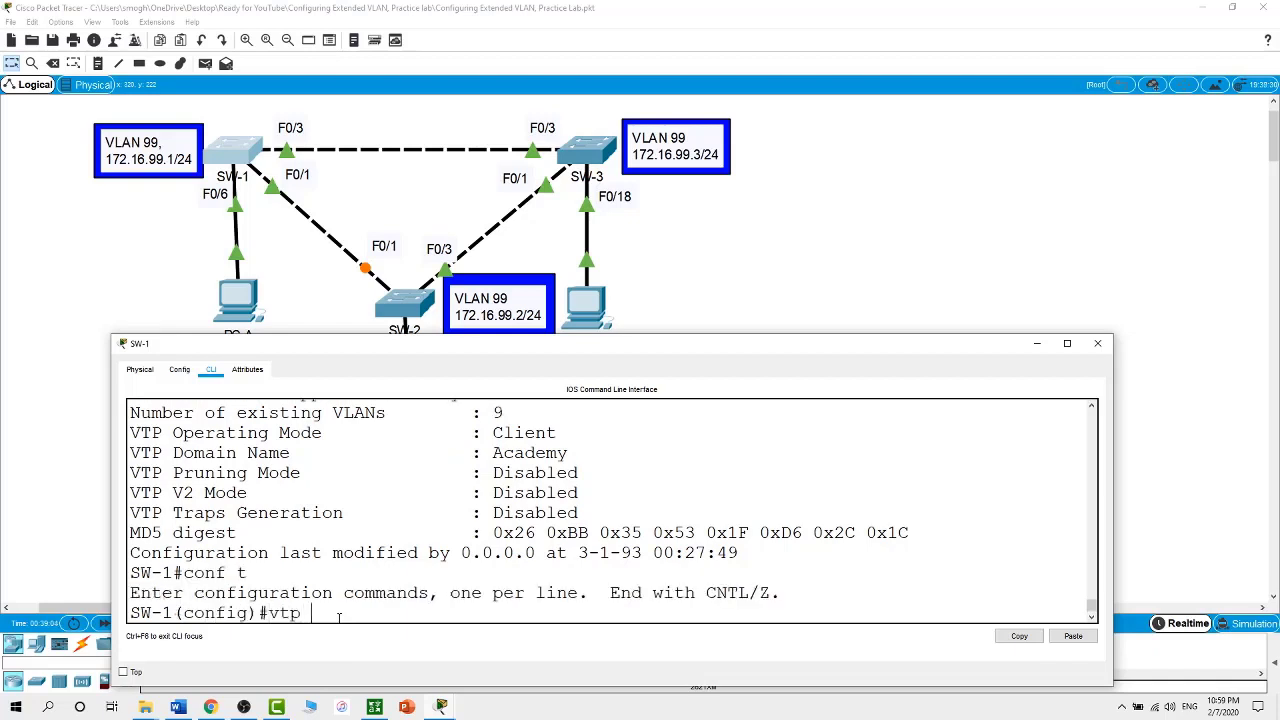
{"action": "type", "text": "mode tr"}
{"action": "key", "text": "Tab"}
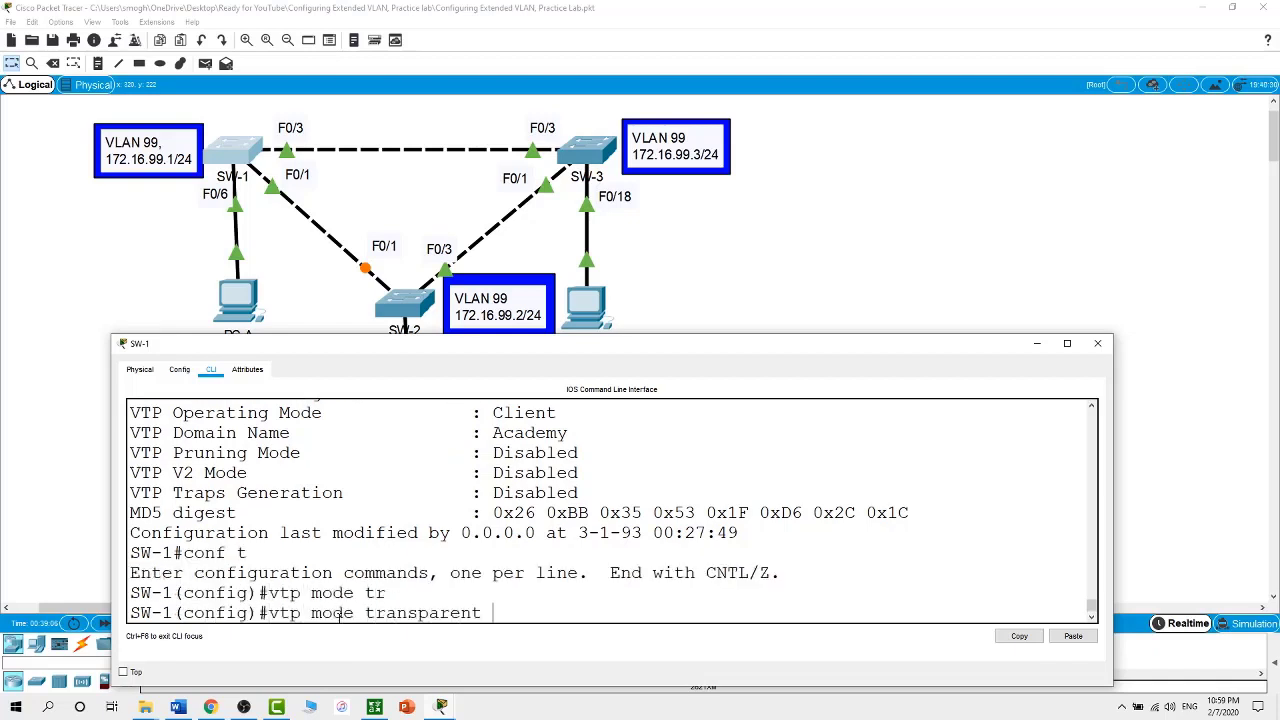
{"action": "key", "text": "Return"}
Confirm Transparent mode in show vtp status and list SW-1's VLANs with show vlan brief
{"action": "type", "text": "exit"}
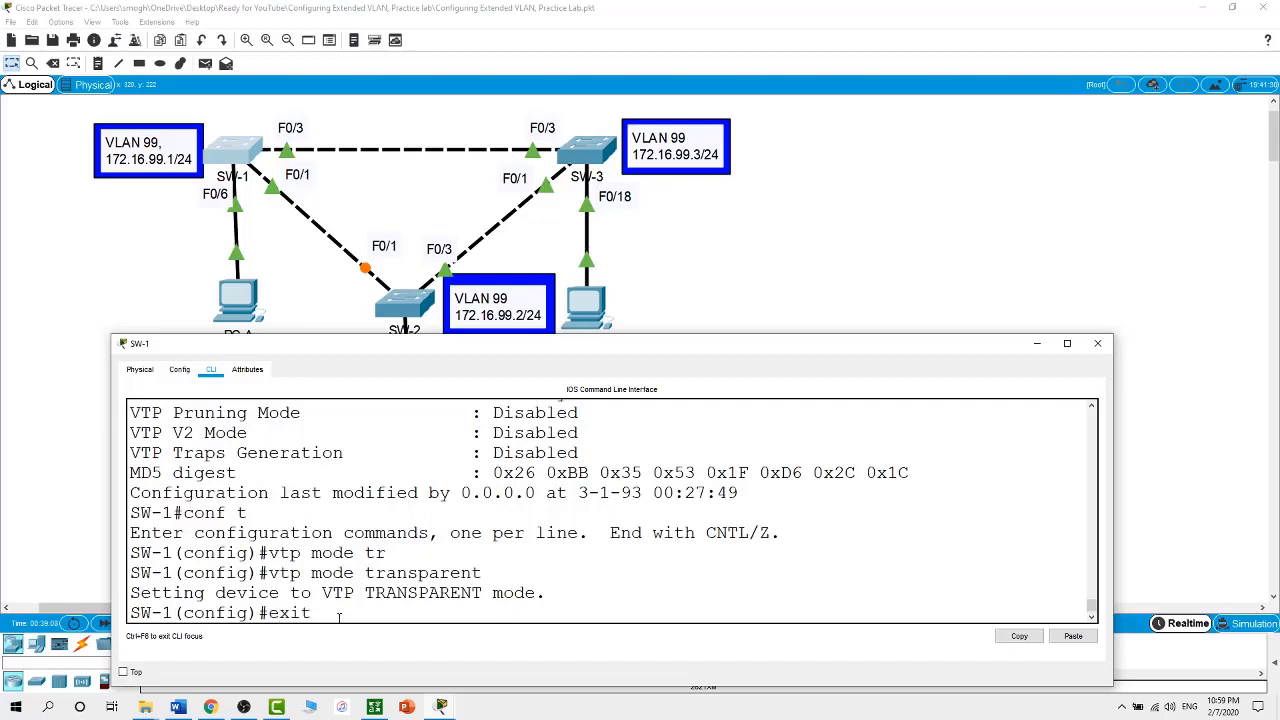
{"action": "key", "text": "Return"}
{"action": "type", "text": "show vtp s"}
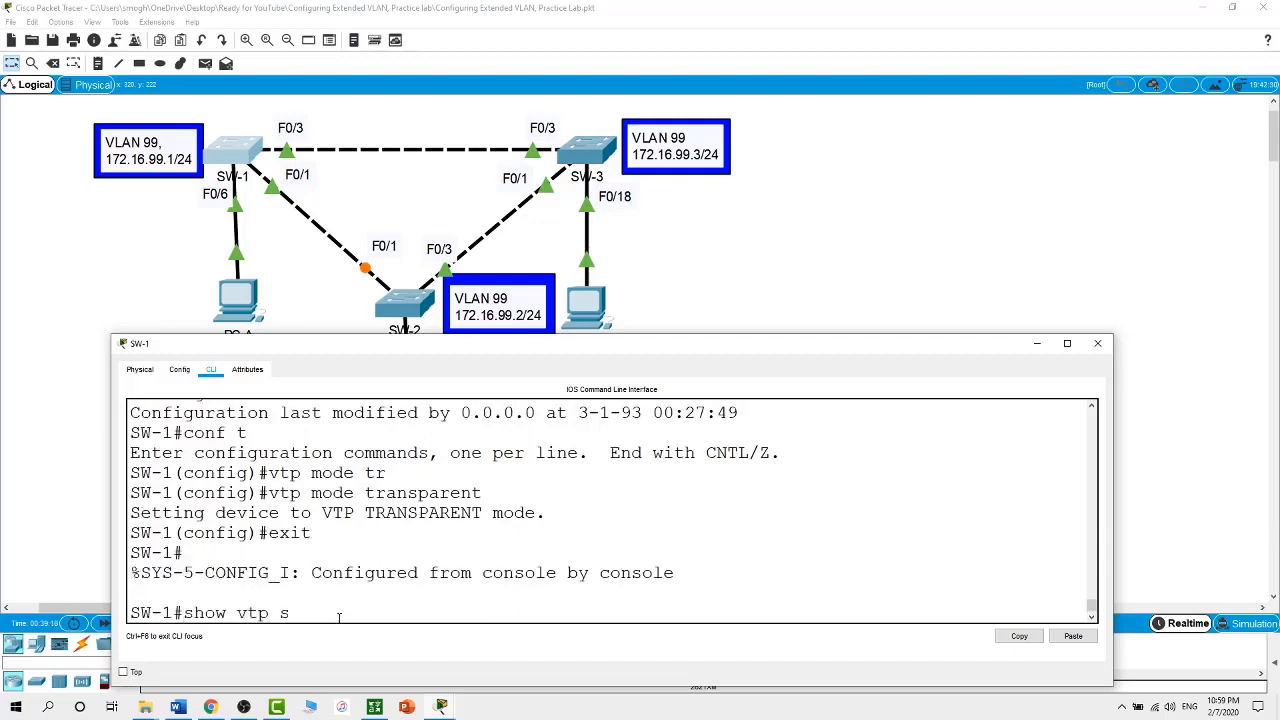
{"action": "type", "text": "tatus"}
{"action": "key", "text": "Return"}
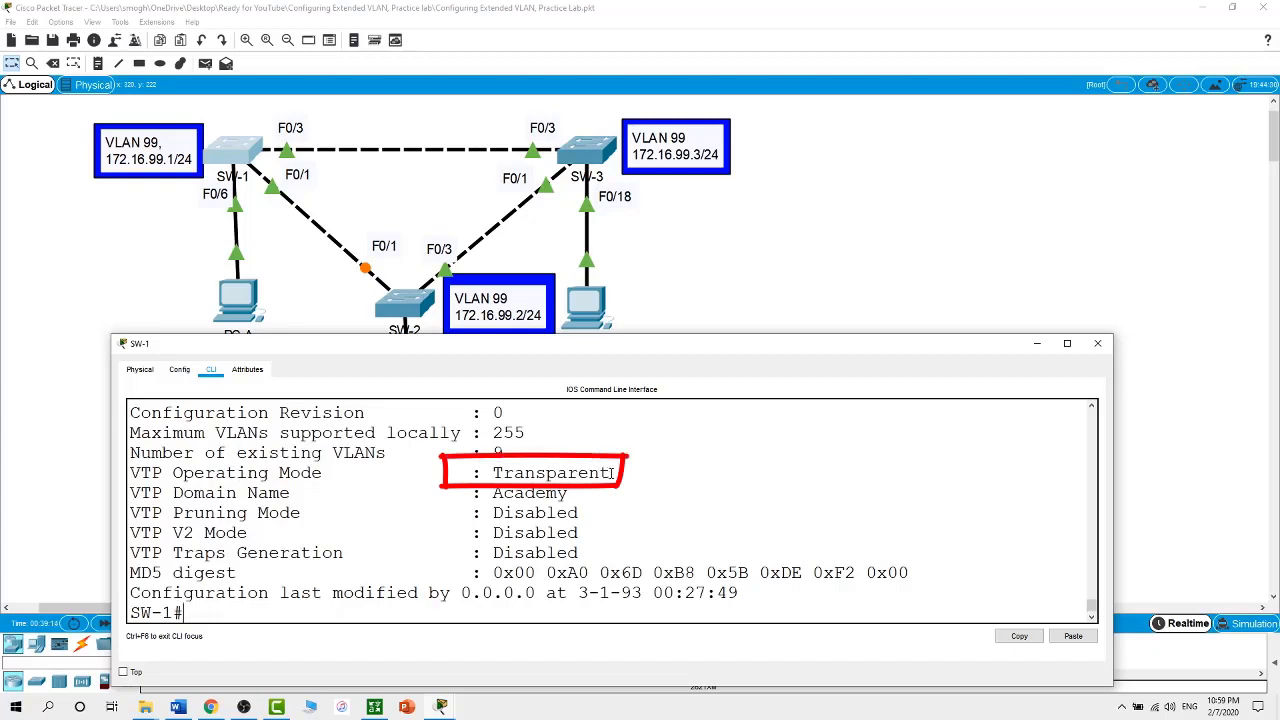
{"action": "left_click_drag", "start_coordinate": [610, 473], "coordinate": [482, 474]}
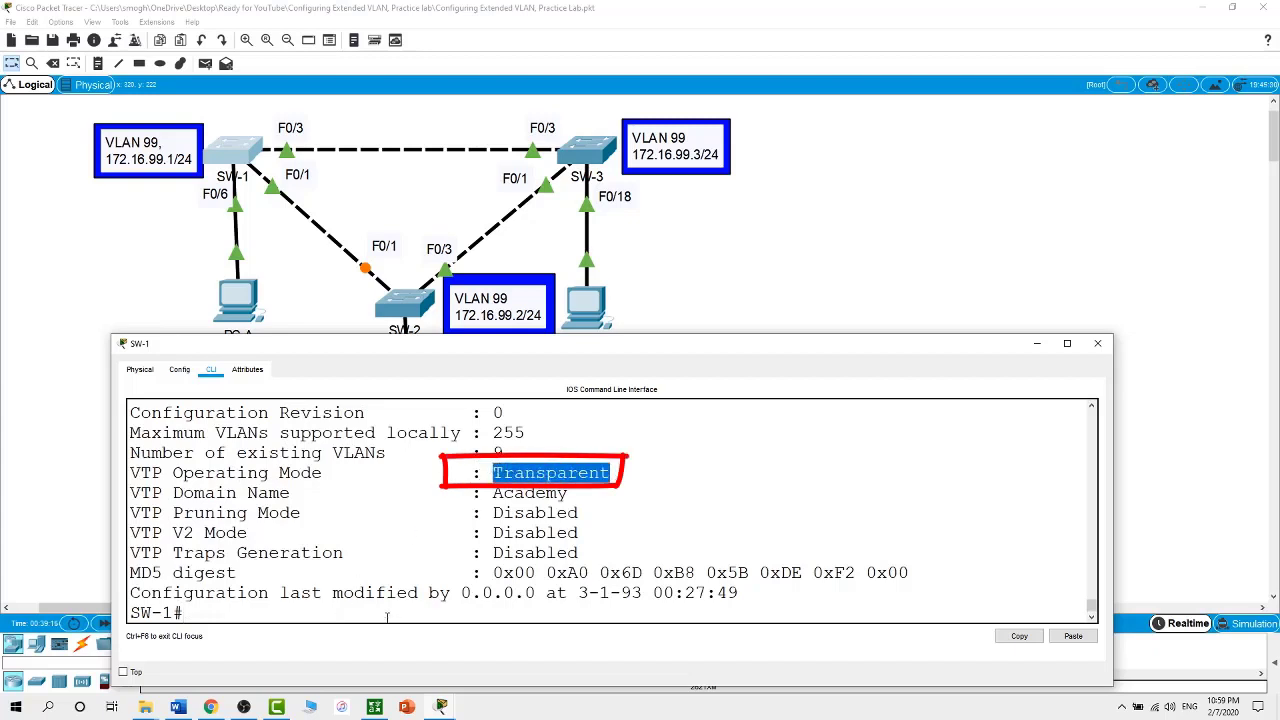
{"action": "left_click", "coordinate": [387, 617]}
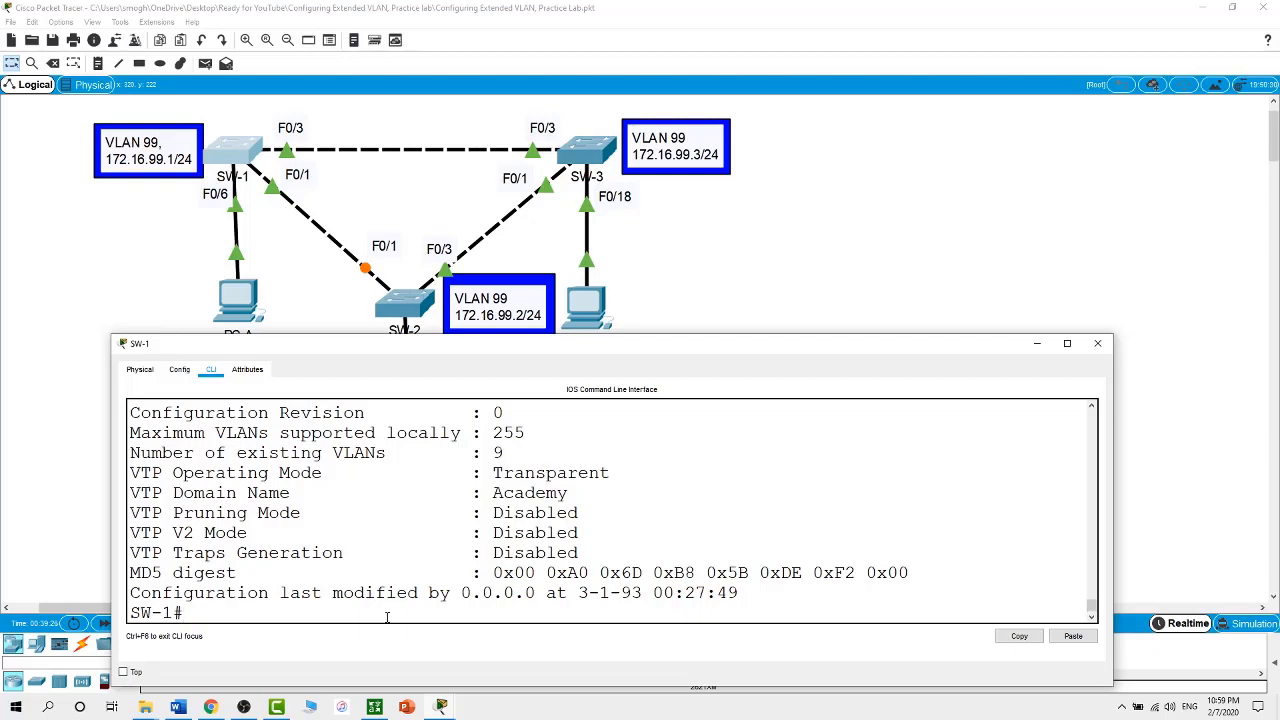
{"action": "type", "text": "show vlan brief"}
{"action": "key", "text": "Return"}
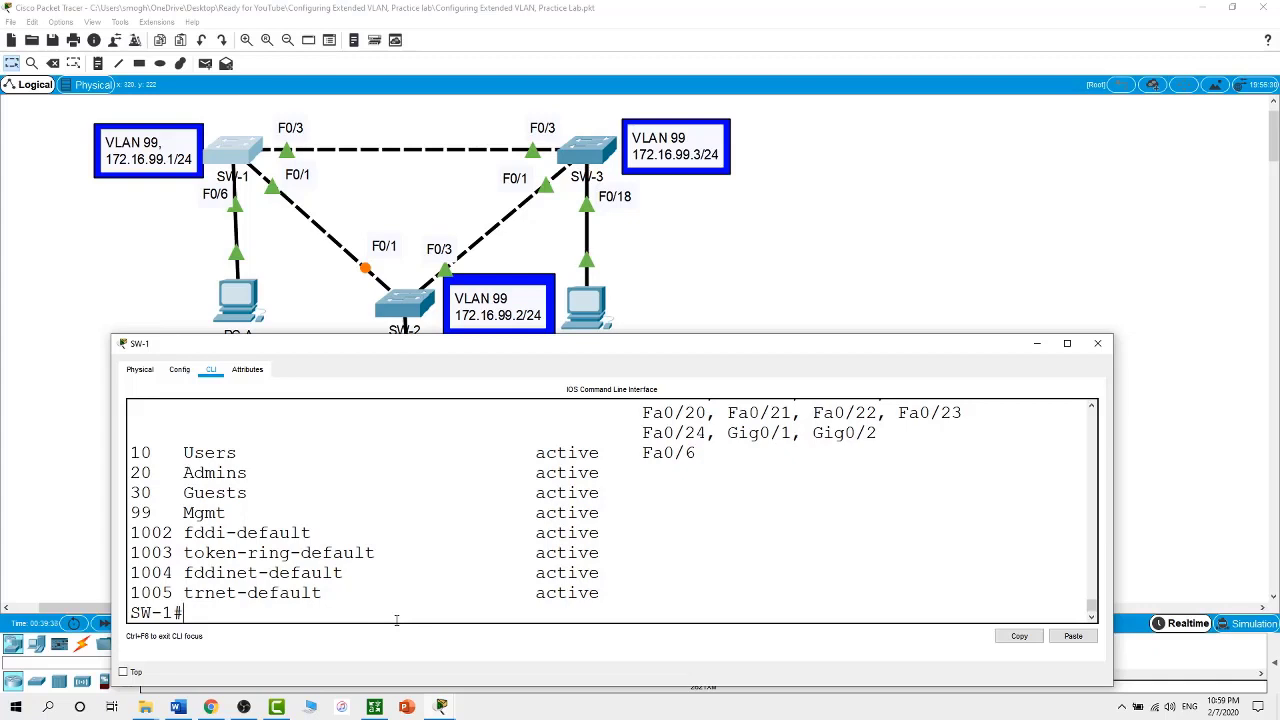
Create extended VLAN 2000 on SW-1 from global configuration mode
{"action": "type", "text": "conf t"}
{"action": "key", "text": "Return"}
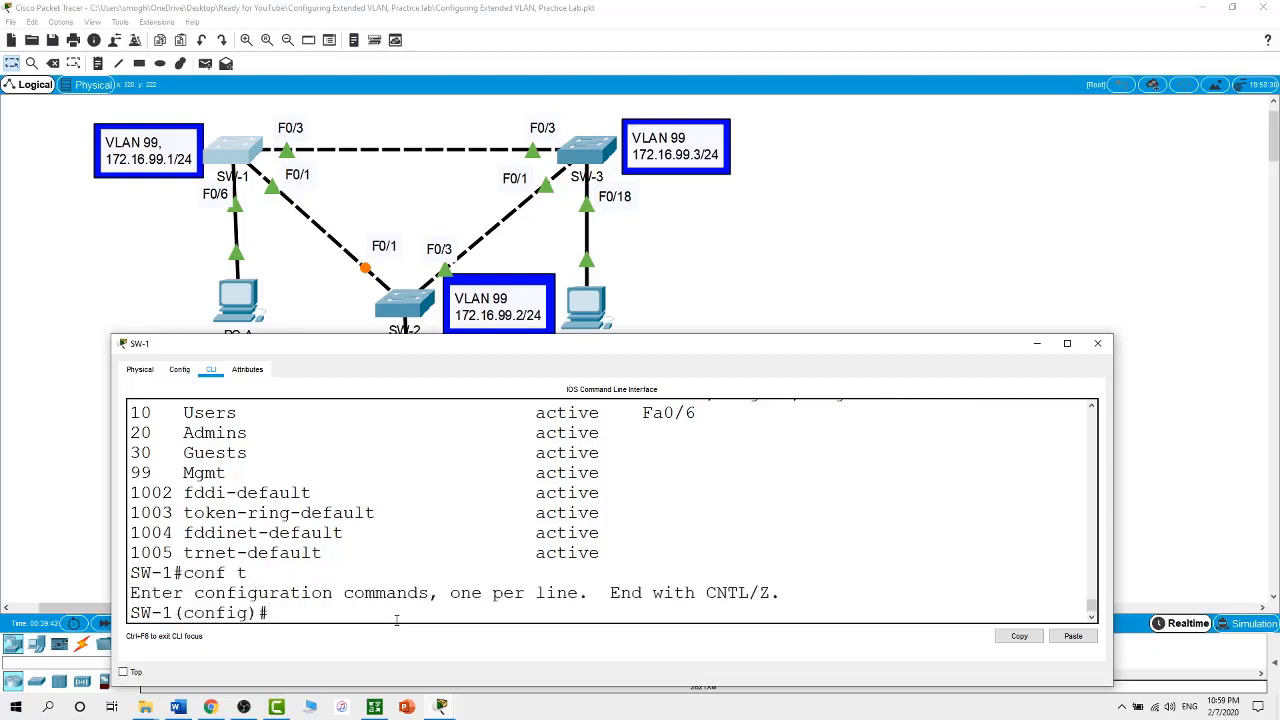
{"action": "type", "text": "vlan 2000"}
{"action": "key", "text": "Return"}
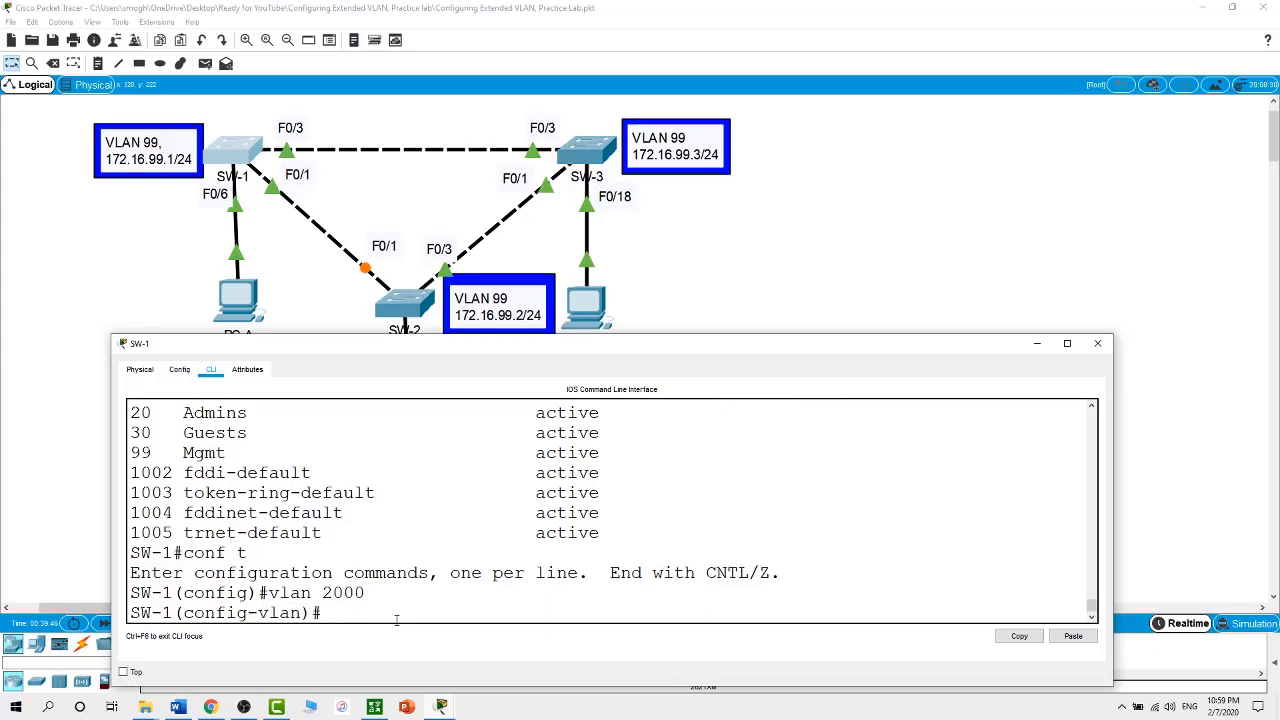
{"action": "type", "text": "end"}
{"action": "key", "text": "Return"}
Verify VLAN 2000 is listed active in show vlan brief, then close SW-1's window
{"action": "type", "text": "show"}
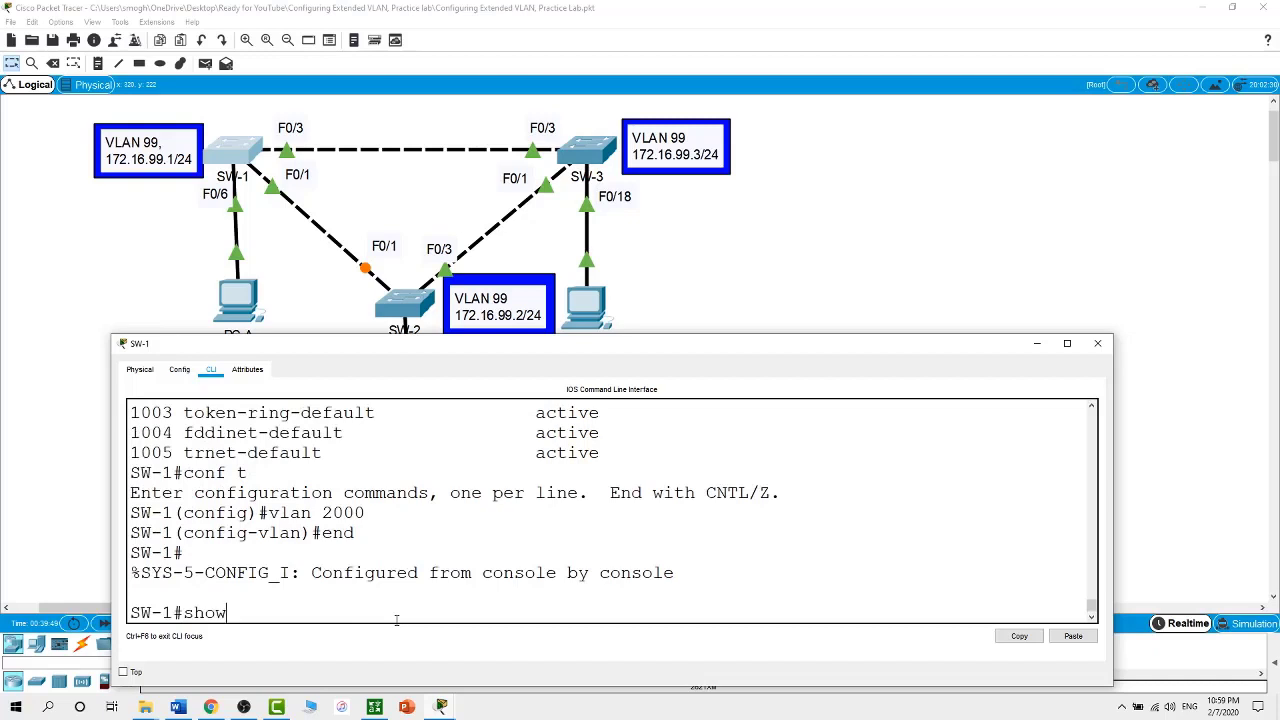
{"action": "type", "text": " vlan brief"}
{"action": "key", "text": "Return"}
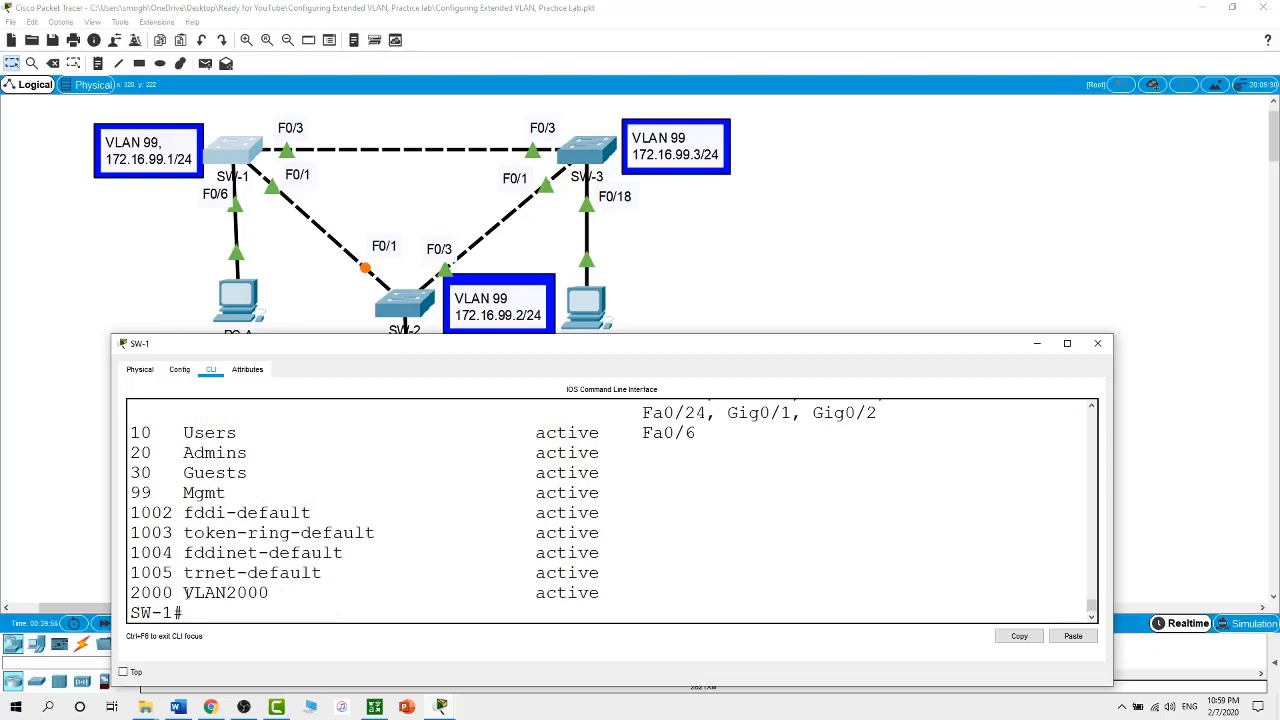
{"action": "left_click_drag", "start_coordinate": [174, 593], "coordinate": [128, 592]}
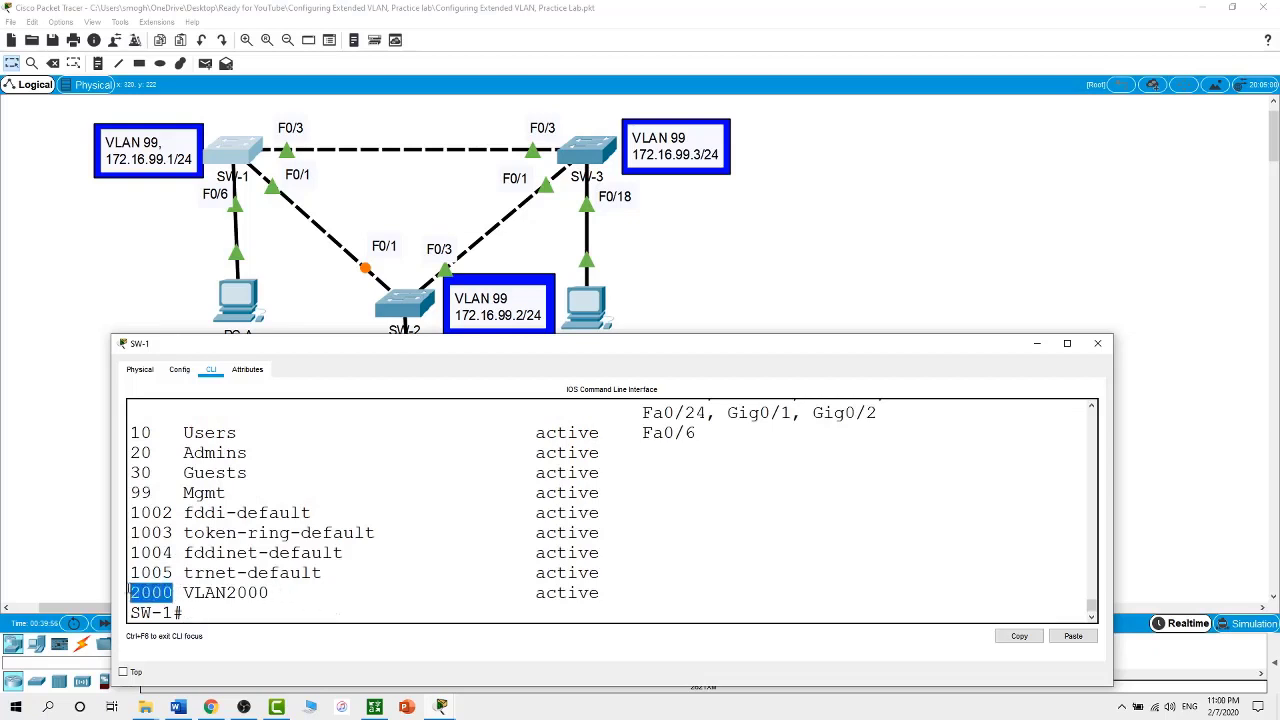
{"action": "left_click", "coordinate": [737, 261]}
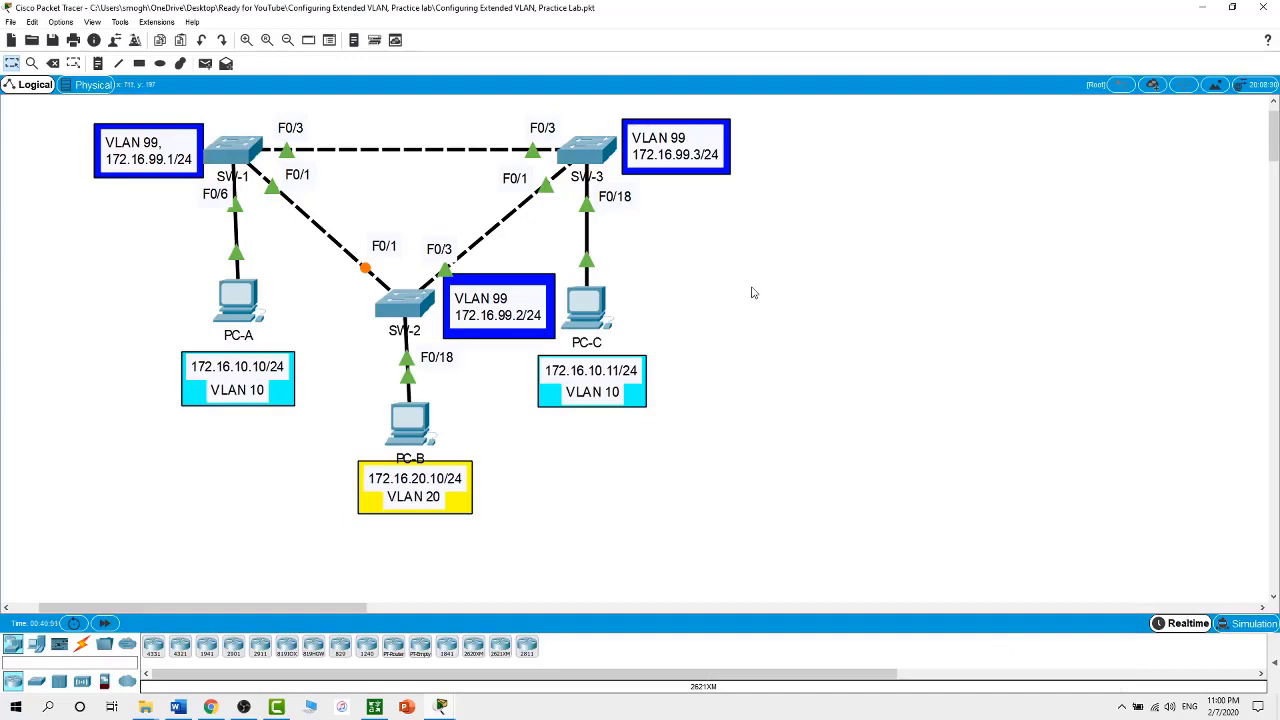
On SW-3's command line, return to privileged mode and check its VTP status
{"action": "left_click", "coordinate": [583, 152]}
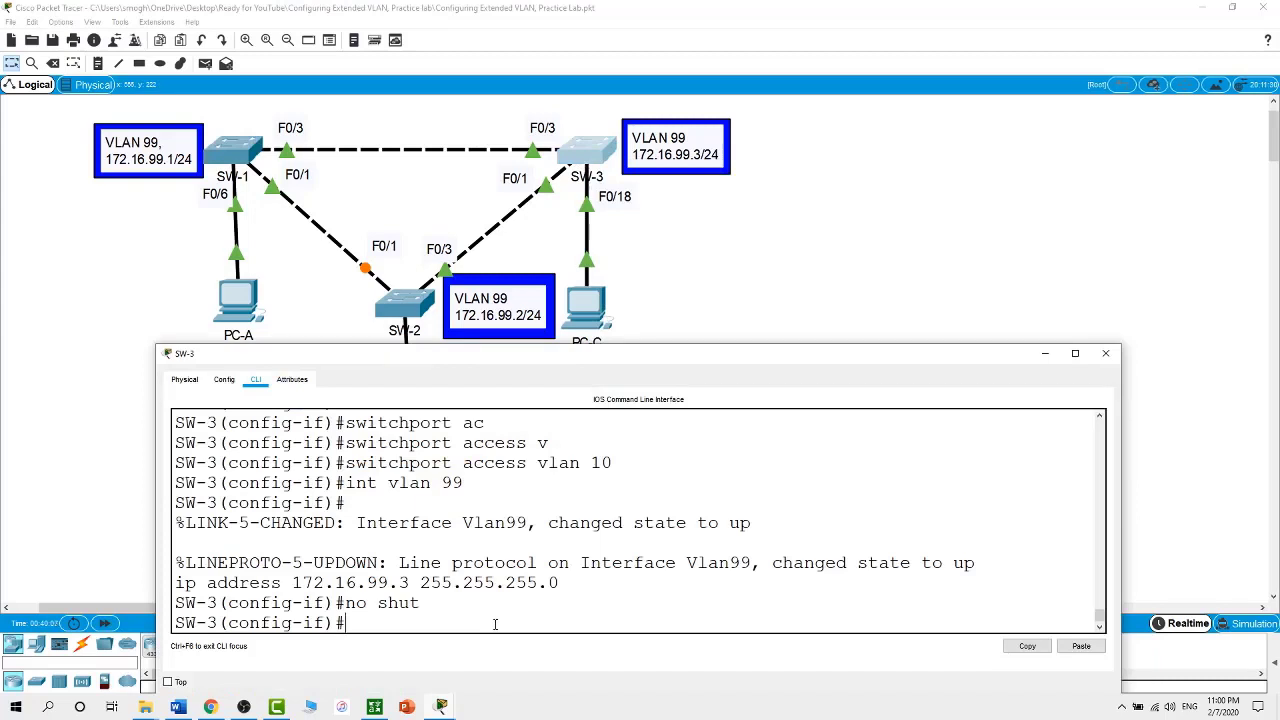
{"action": "type", "text": "exit"}
{"action": "key", "text": "Return"}
{"action": "key", "text": "Return"}
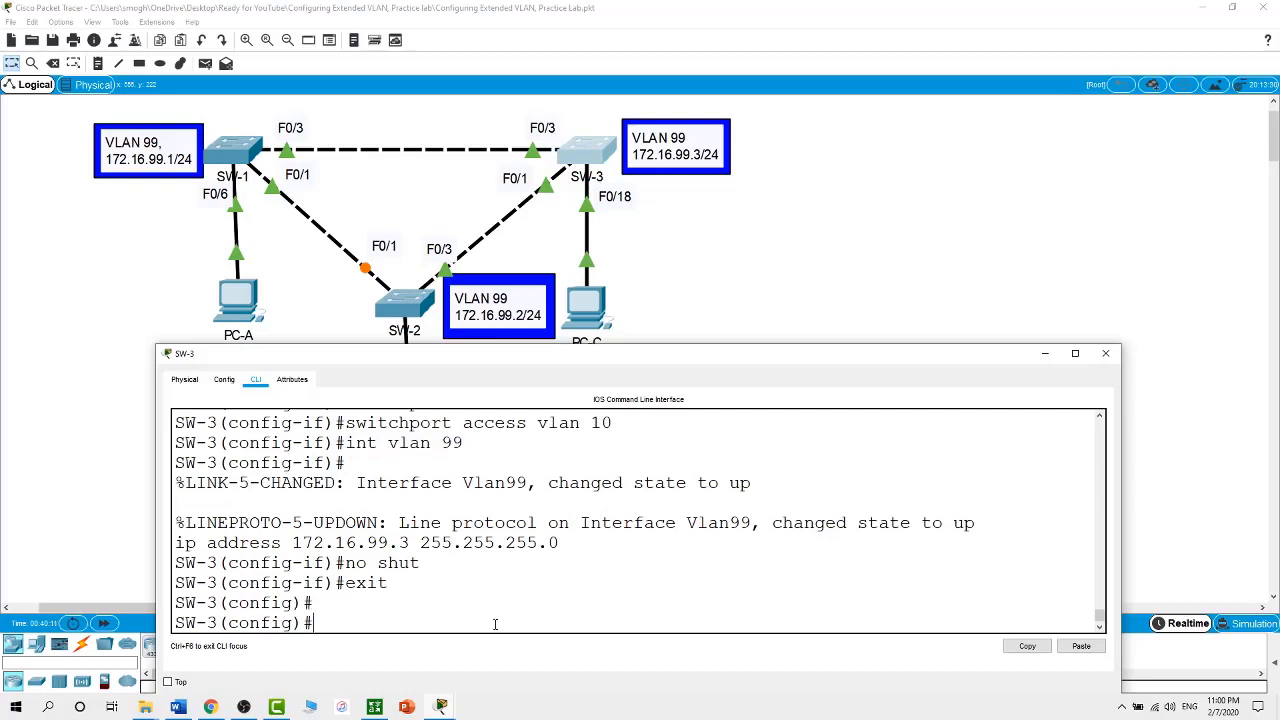
{"action": "type", "text": "exit"}
{"action": "key", "text": "Return"}
{"action": "type", "text": "sho"}
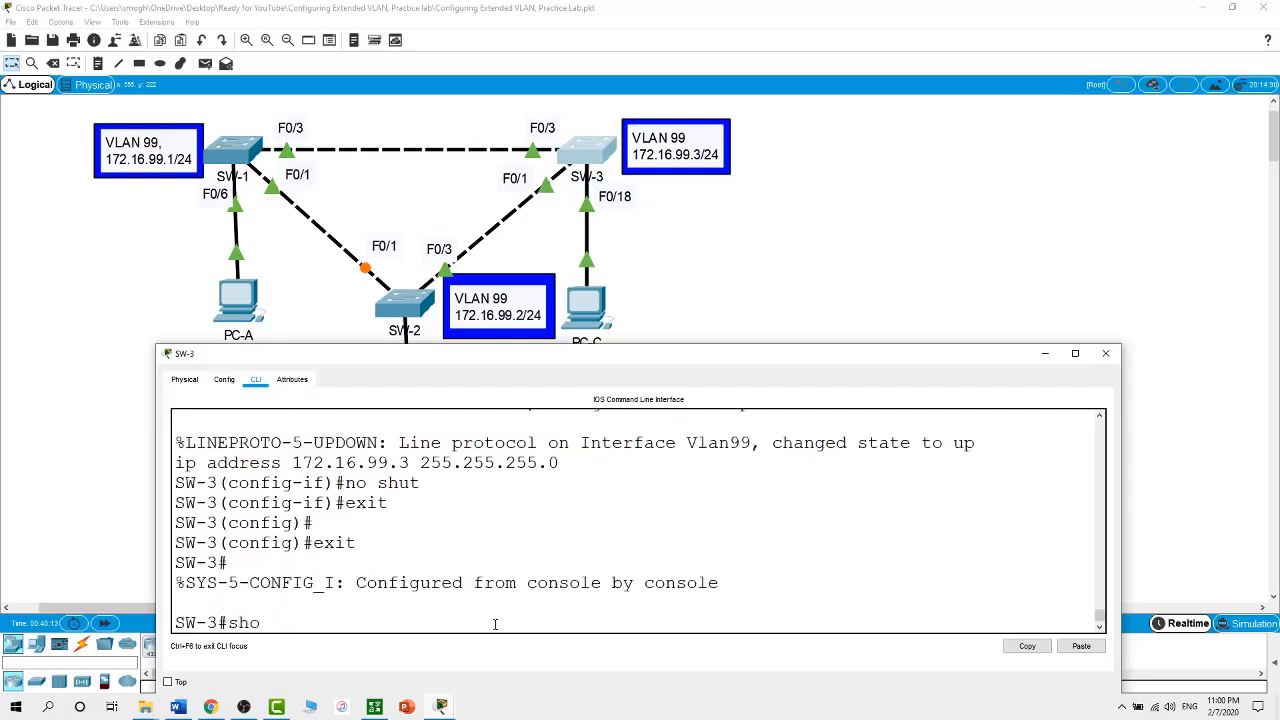
{"action": "type", "text": "w vtp status"}
{"action": "key", "text": "Return"}
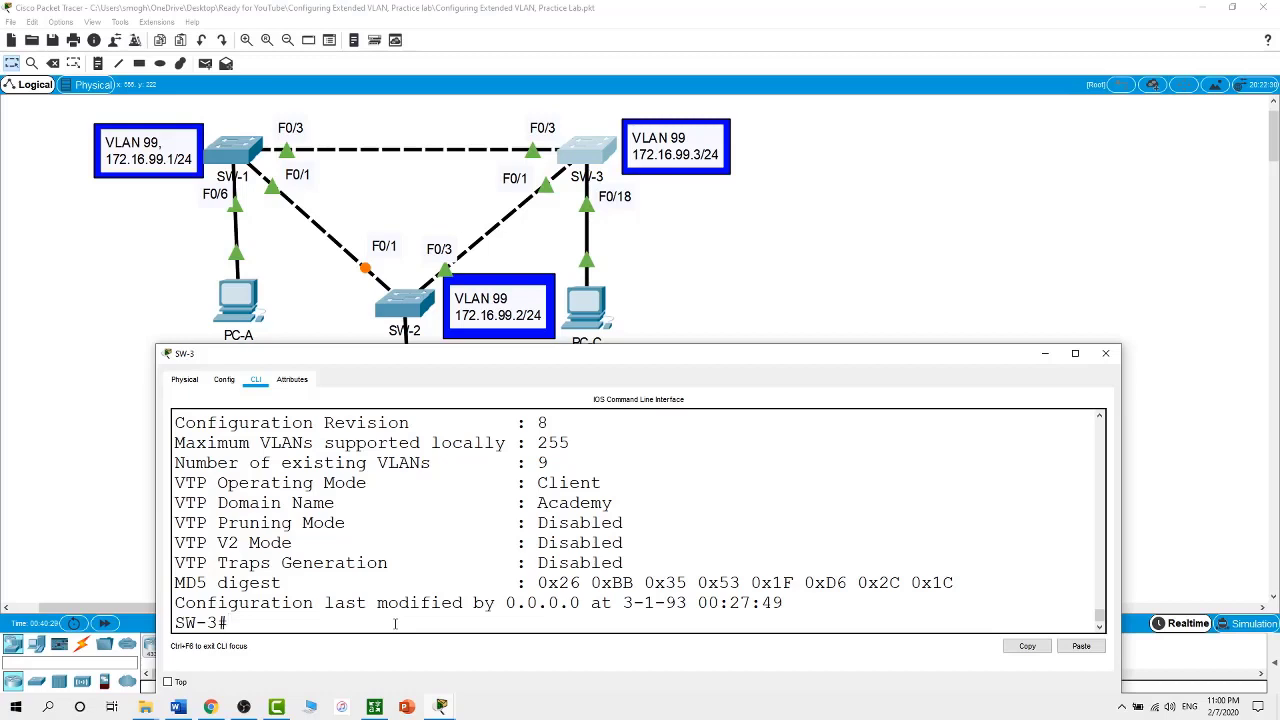
Try creating VLAN 2000 in global configuration, which the VTP client refuses
{"action": "type", "text": "conf t"}
{"action": "key", "text": "Return"}
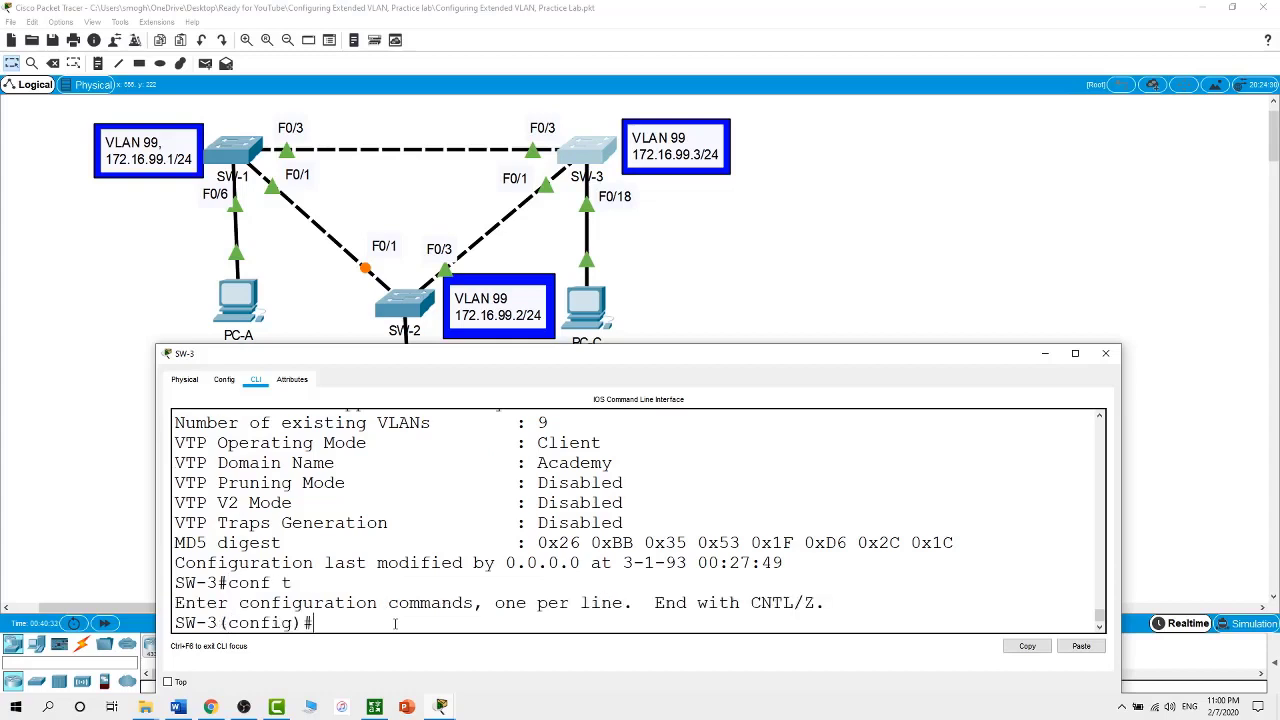
{"action": "type", "text": "vtp"}
{"action": "key", "text": "BackSpace"}
{"action": "key", "text": "BackSpace"}
{"action": "key", "text": "BackSpace"}
{"action": "type", "text": "vlan 2000"}
{"action": "key", "text": "Return"}
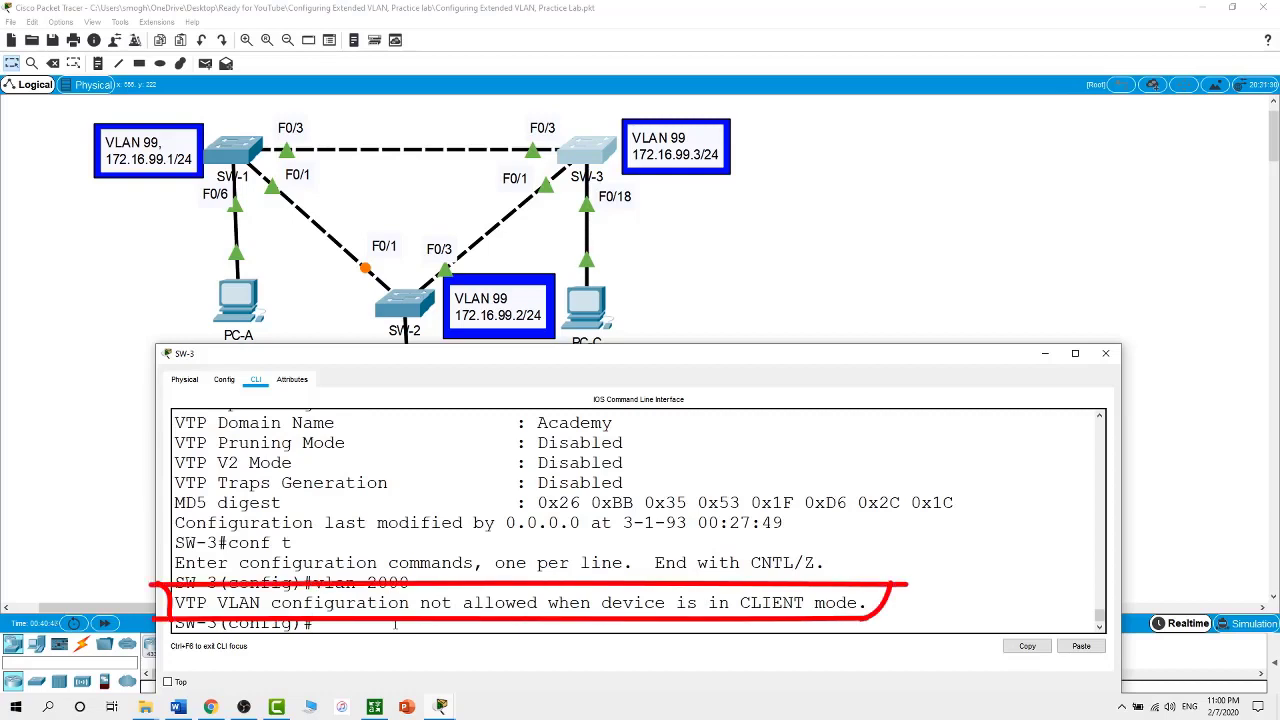
Switch SW-3 to VTP transparent mode and create VLAN 2000
{"action": "type", "text": "vtp m"}
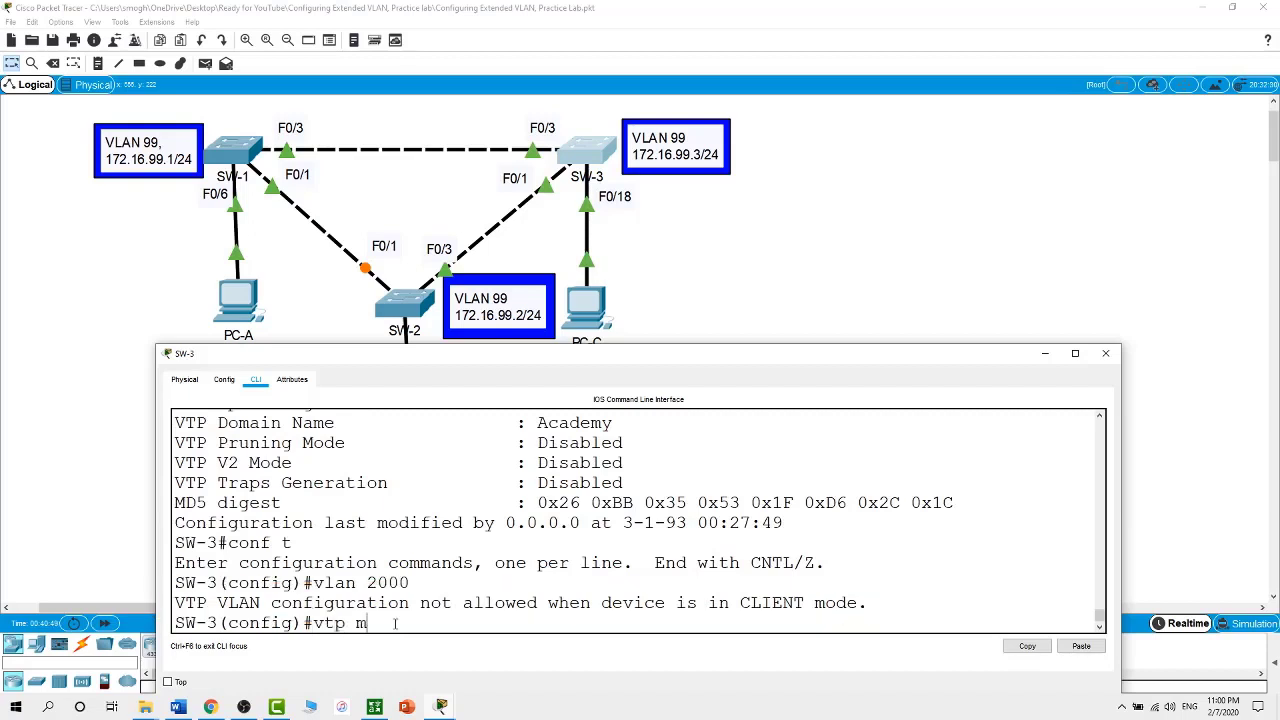
{"action": "type", "text": "ode tr"}
{"action": "key", "text": "Tab"}
{"action": "key", "text": "Return"}
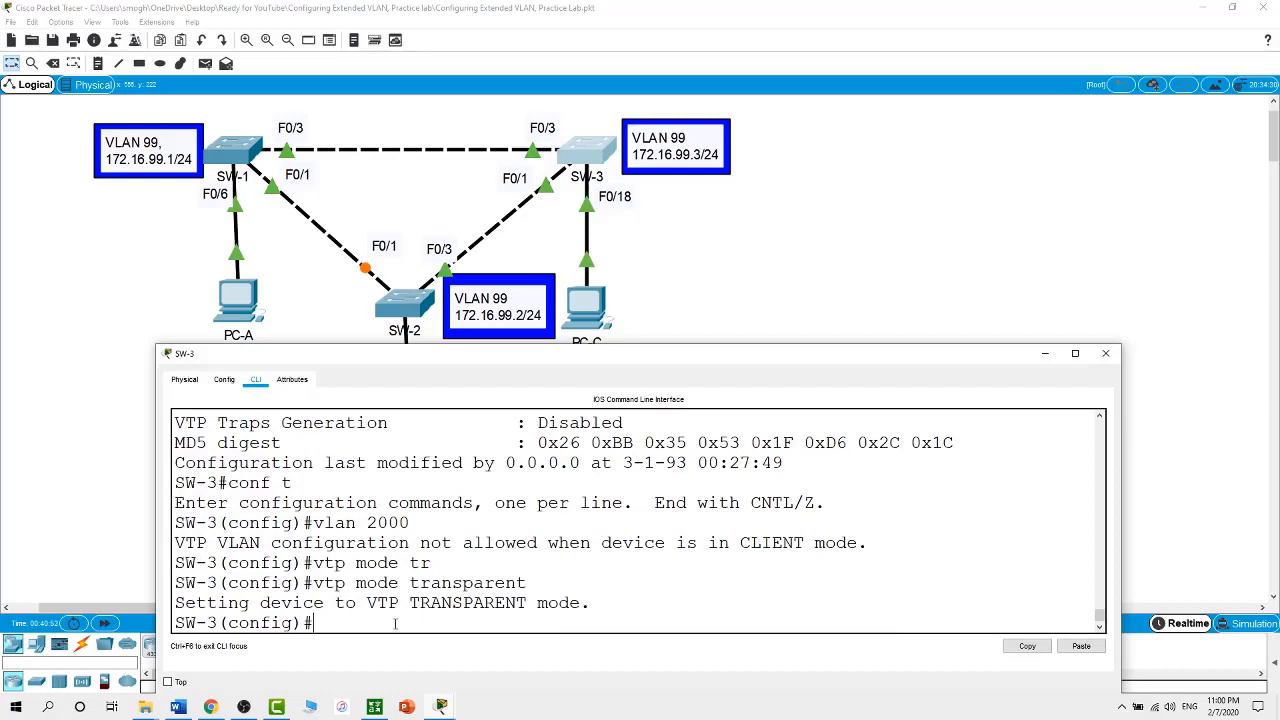
{"action": "type", "text": "vlan 2000"}
{"action": "key", "text": "Return"}
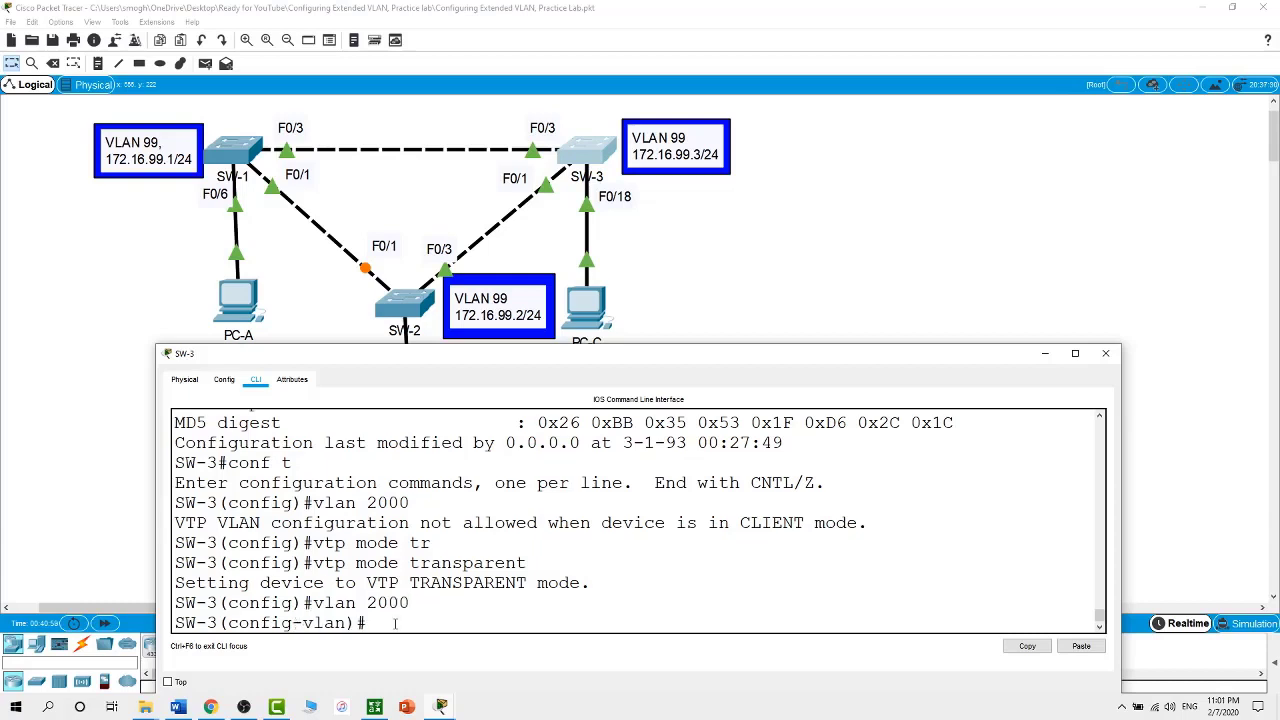
Return to the privileged prompt and verify VLAN 2000 is active with show vlan brief
{"action": "type", "text": "exit"}
{"action": "key", "text": "Return"}
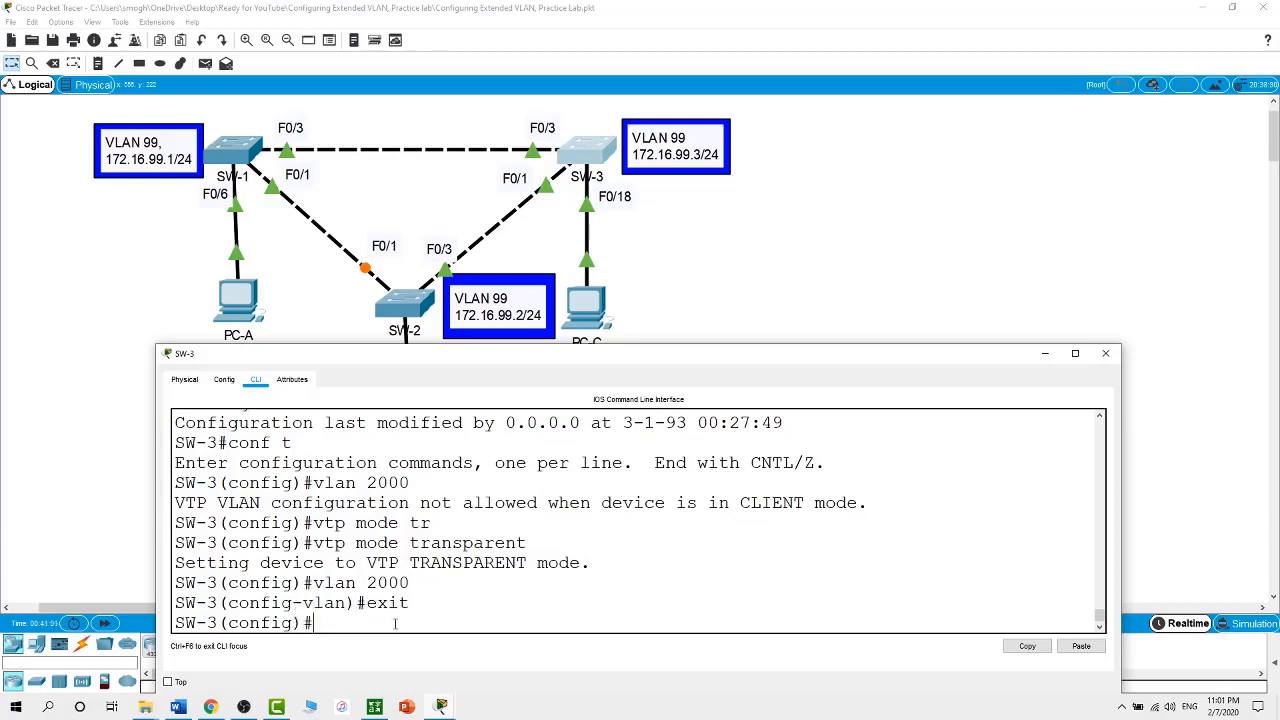
{"action": "key", "text": "Return"}
{"action": "type", "text": "exit"}
{"action": "key", "text": "Return"}
{"action": "type", "text": "show"}
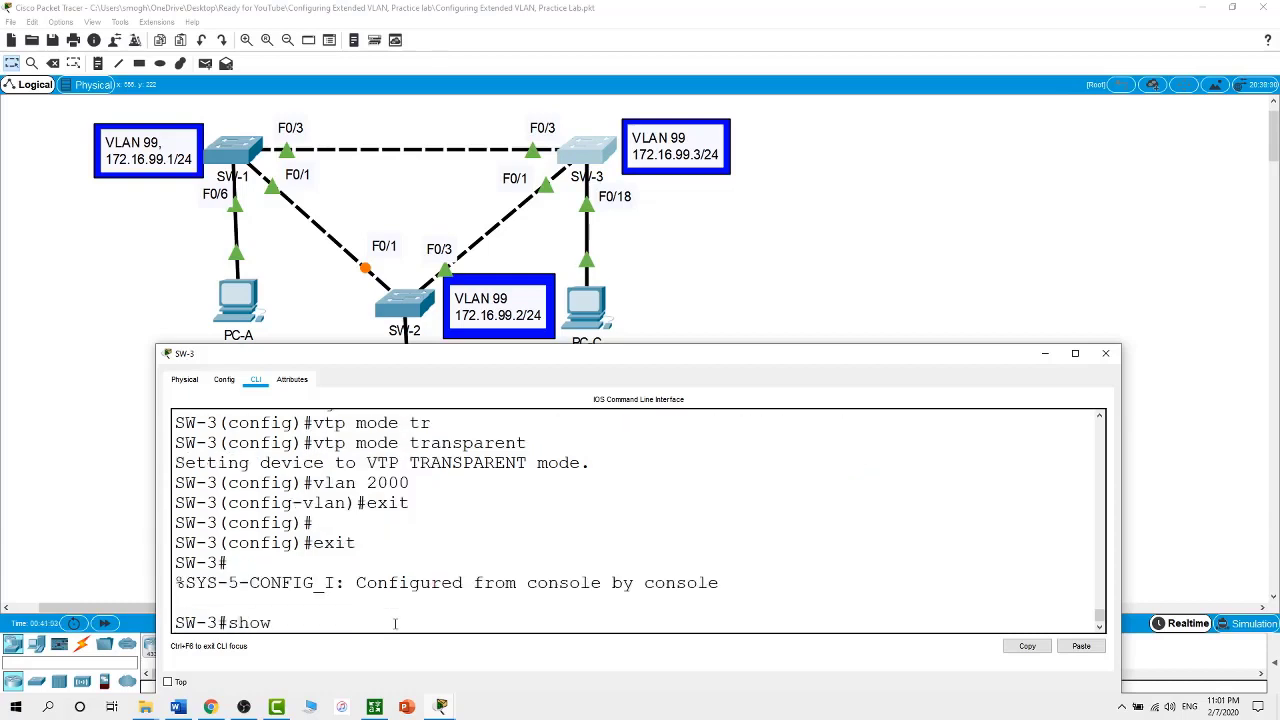
{"action": "type", "text": " vlan brief"}
{"action": "key", "text": "Return"}
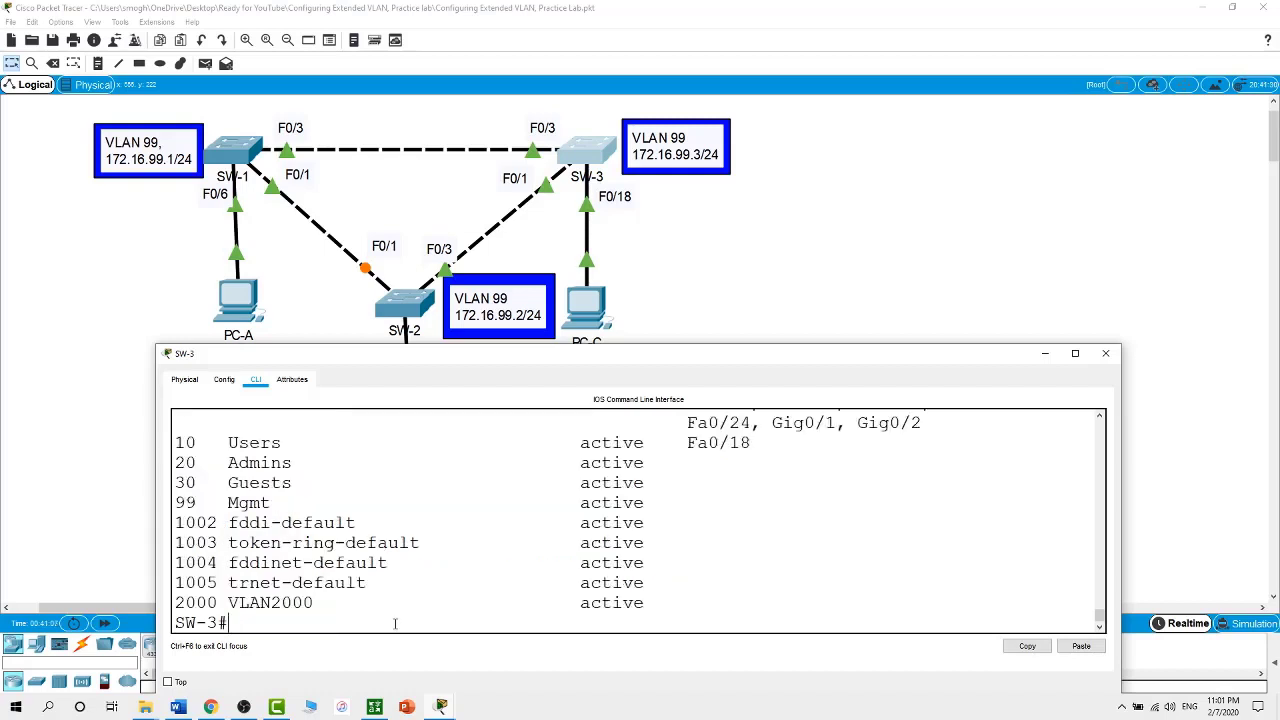